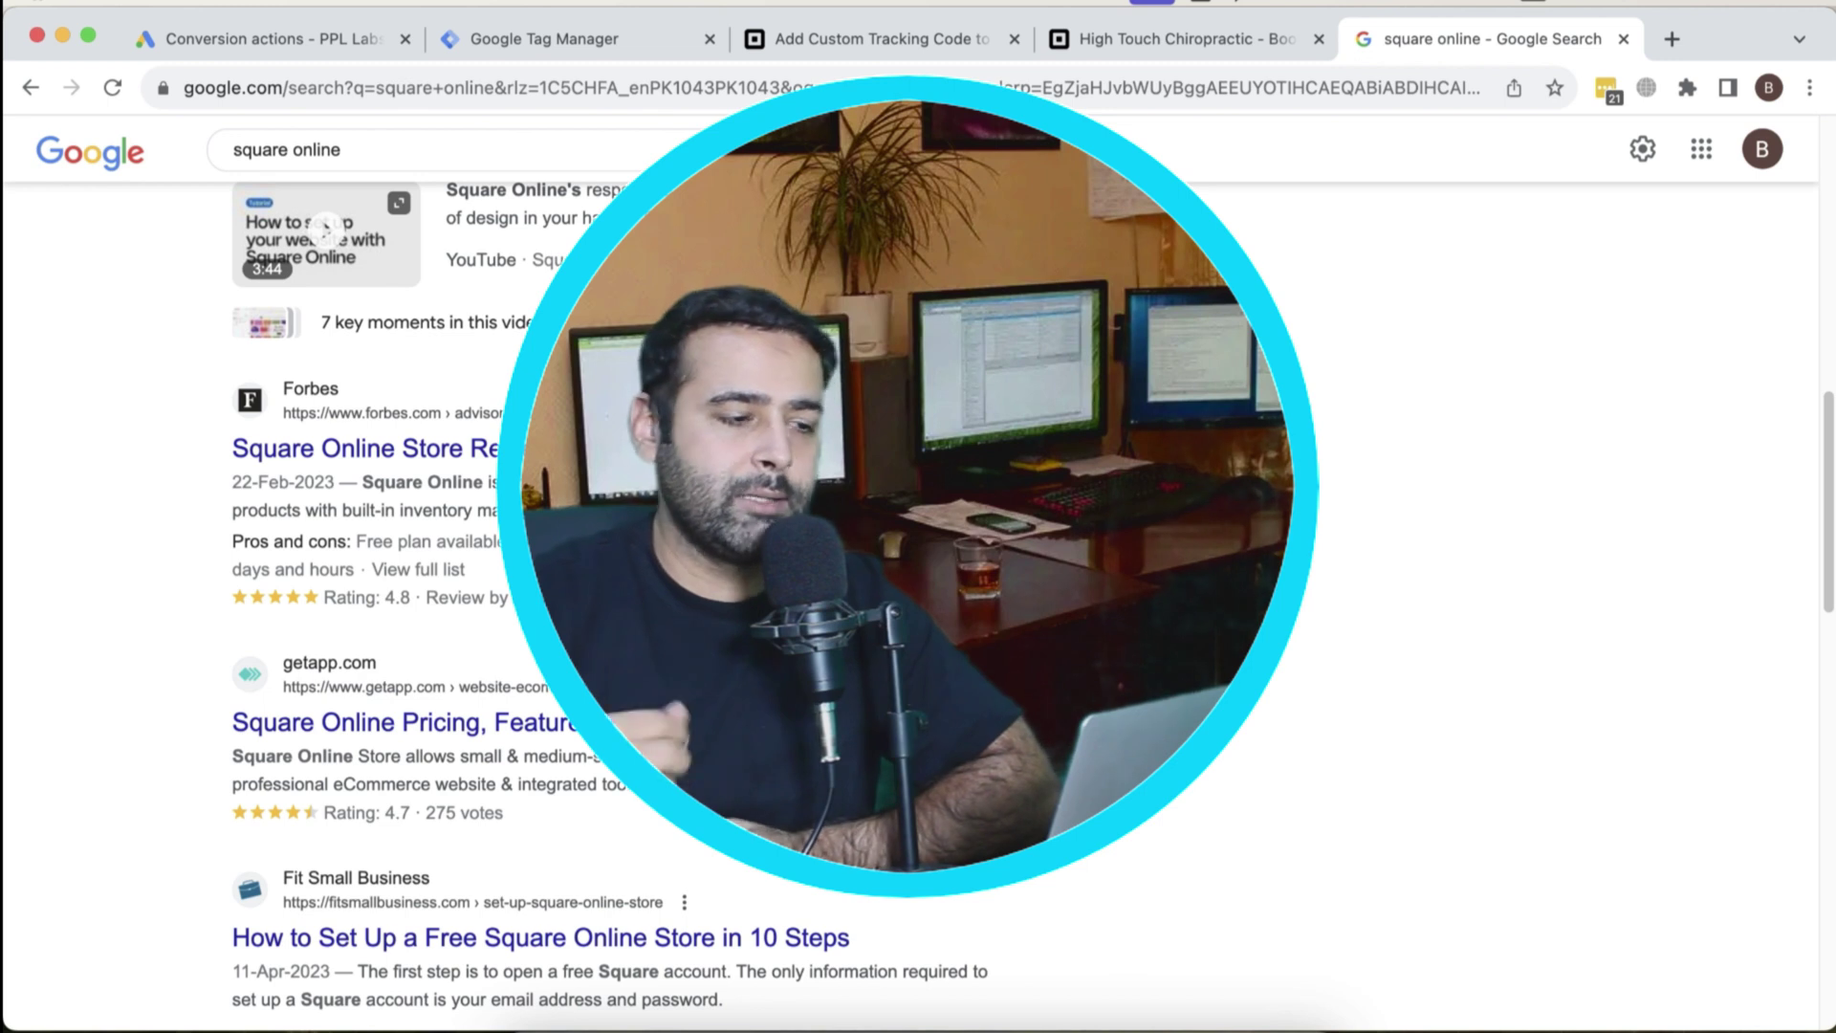
Switch to the 'Add Custom Tracking Code to Square Online' support article and scroll into it.
left_click(877, 40)
scroll(1038, 425, "down", 1)
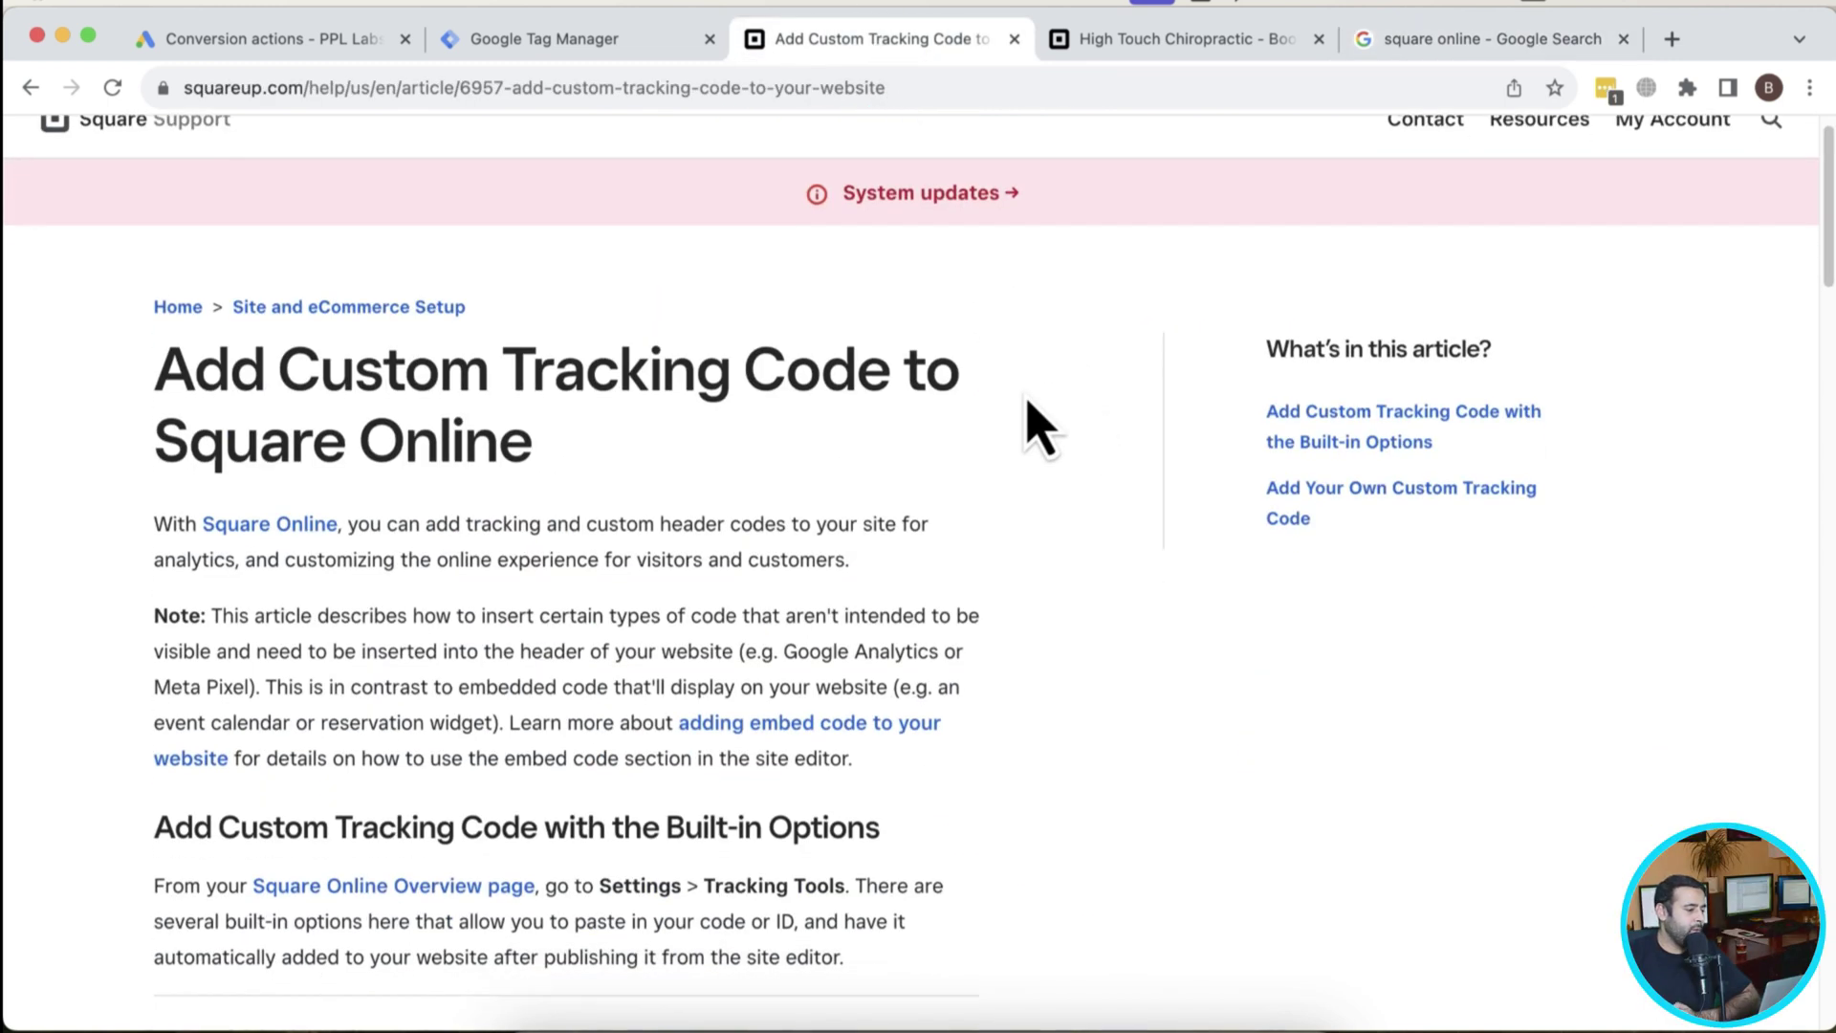
Highlight the Settings > Tracking Tools instructions, then follow the 'Square Online Overview page' link.
scroll(1037, 425, "down", 5)
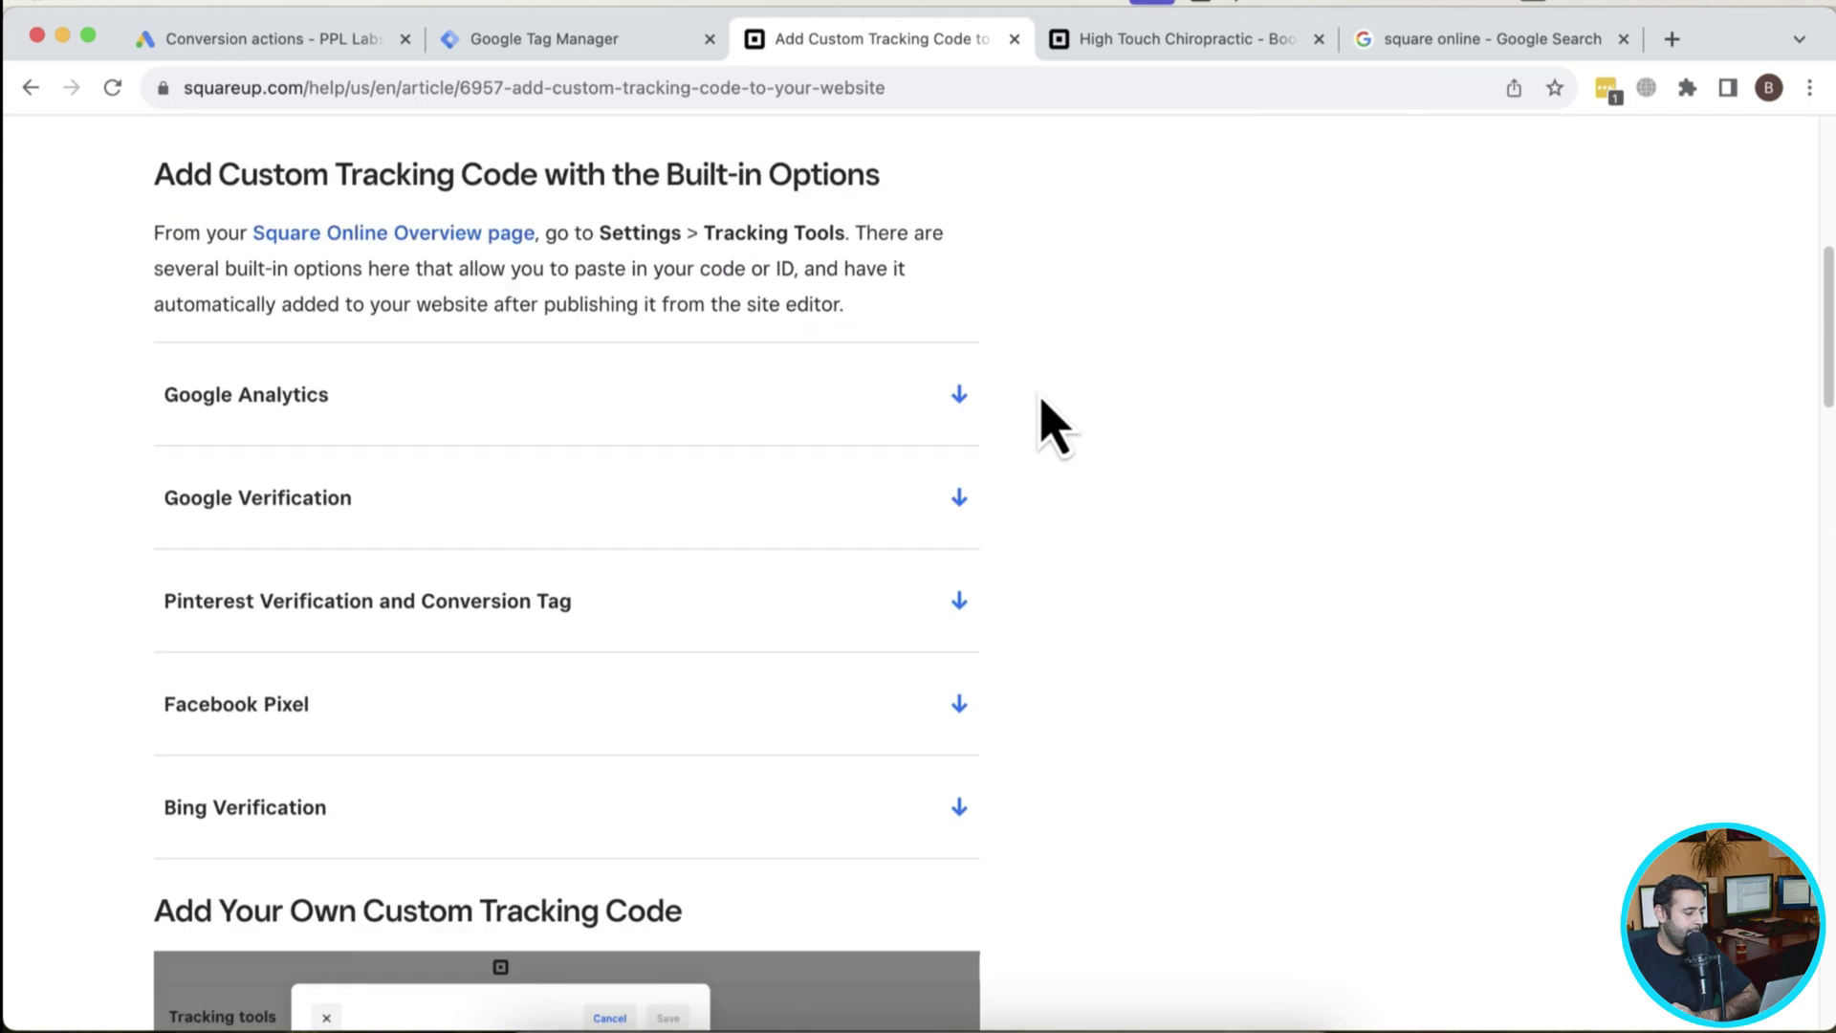
scroll(1048, 426, "down", 6)
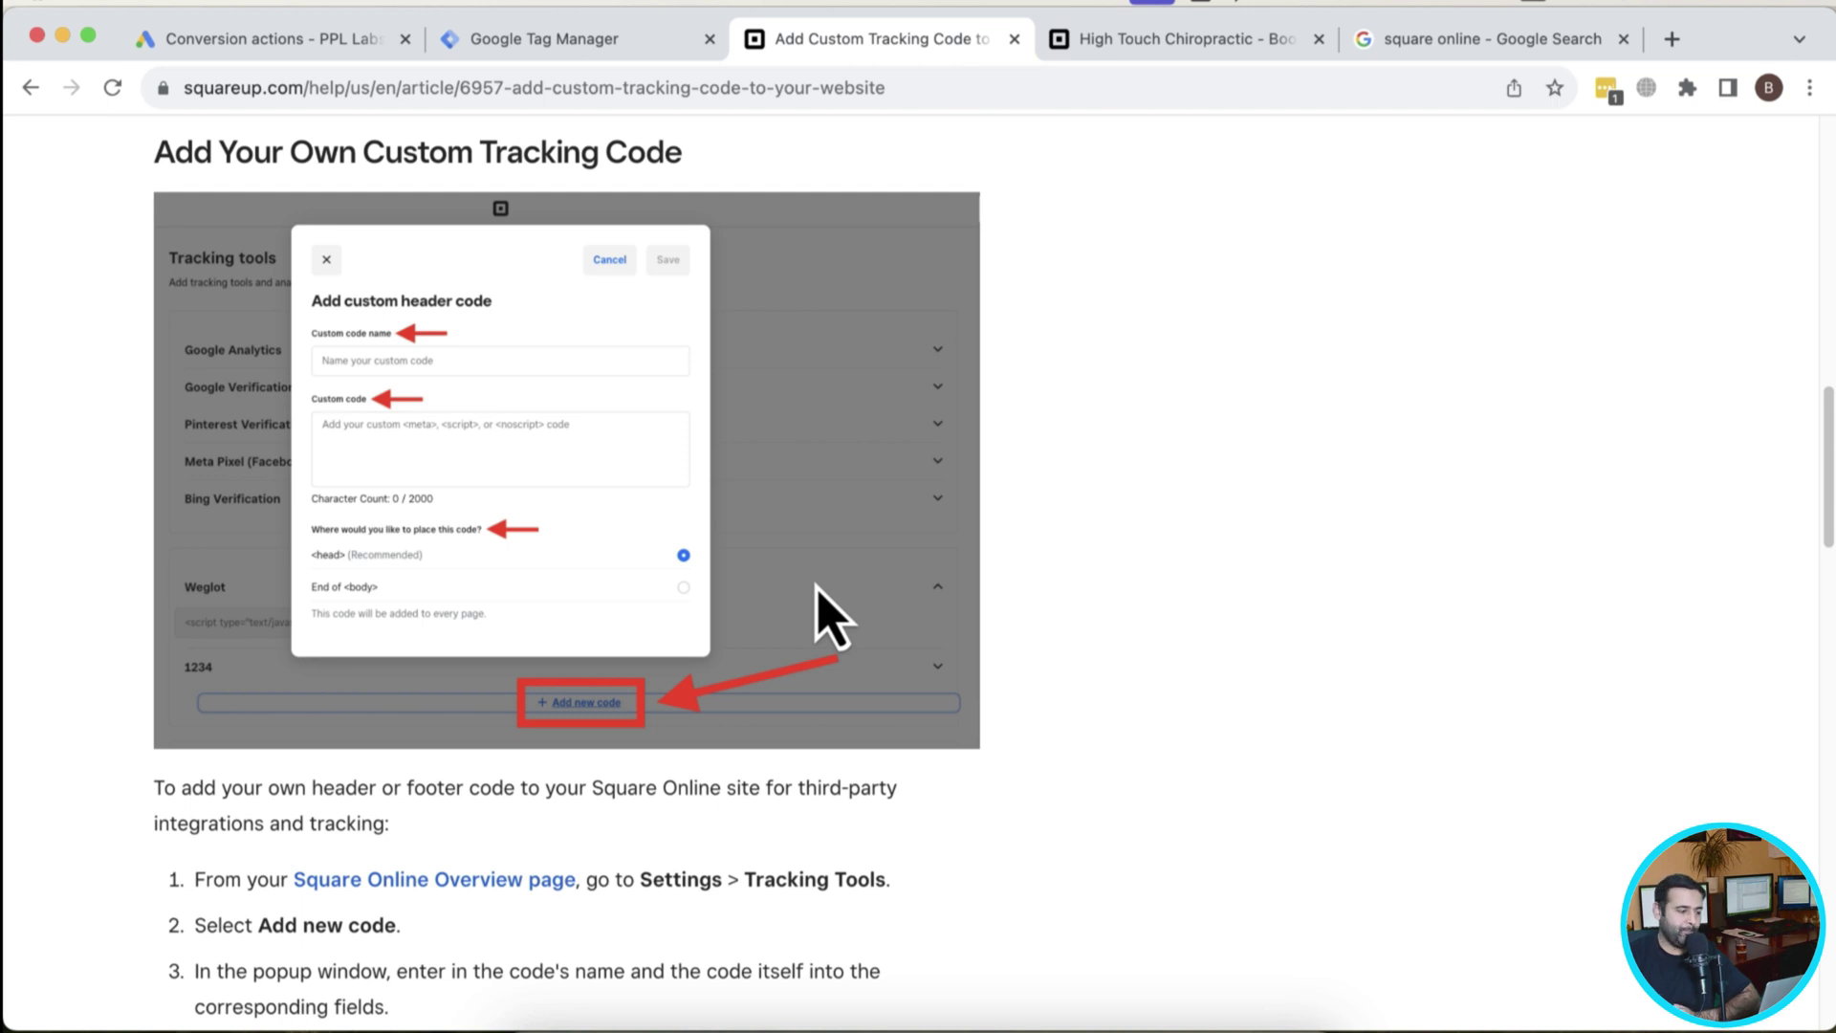
scroll(958, 421, "down", 8)
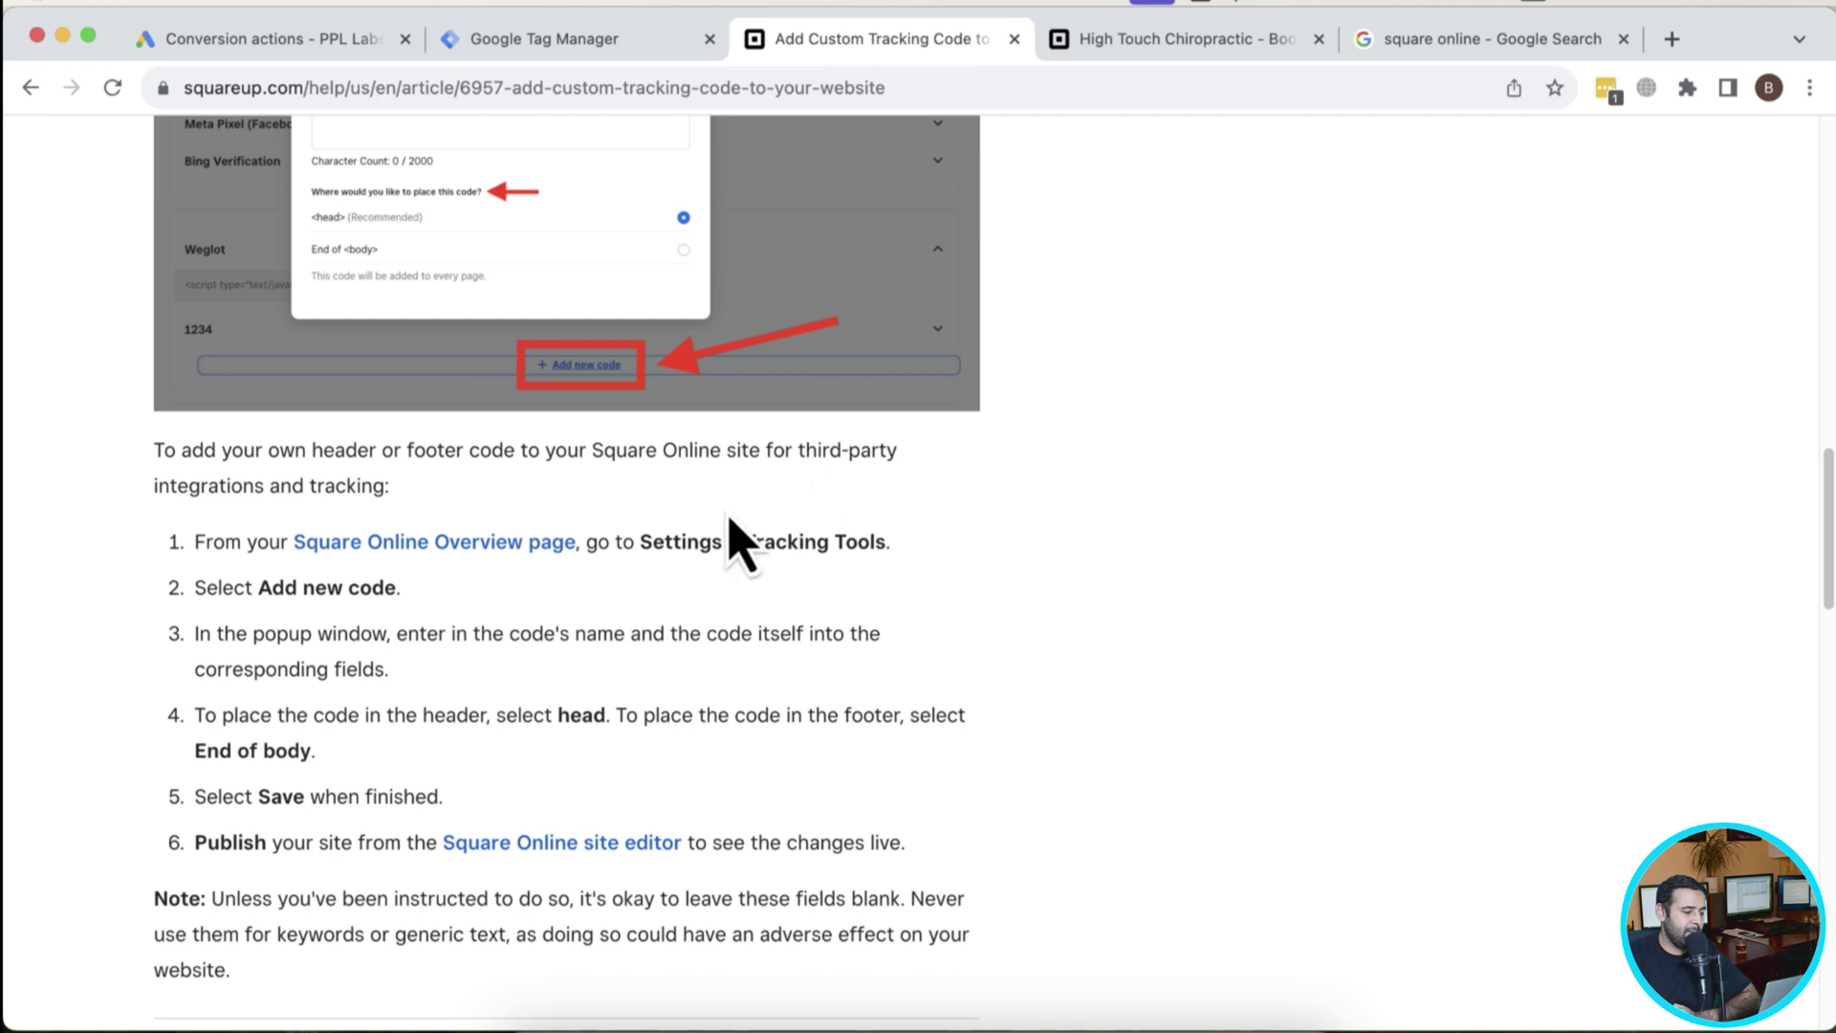
double_click(714, 541)
left_click_drag(747, 541, 886, 545)
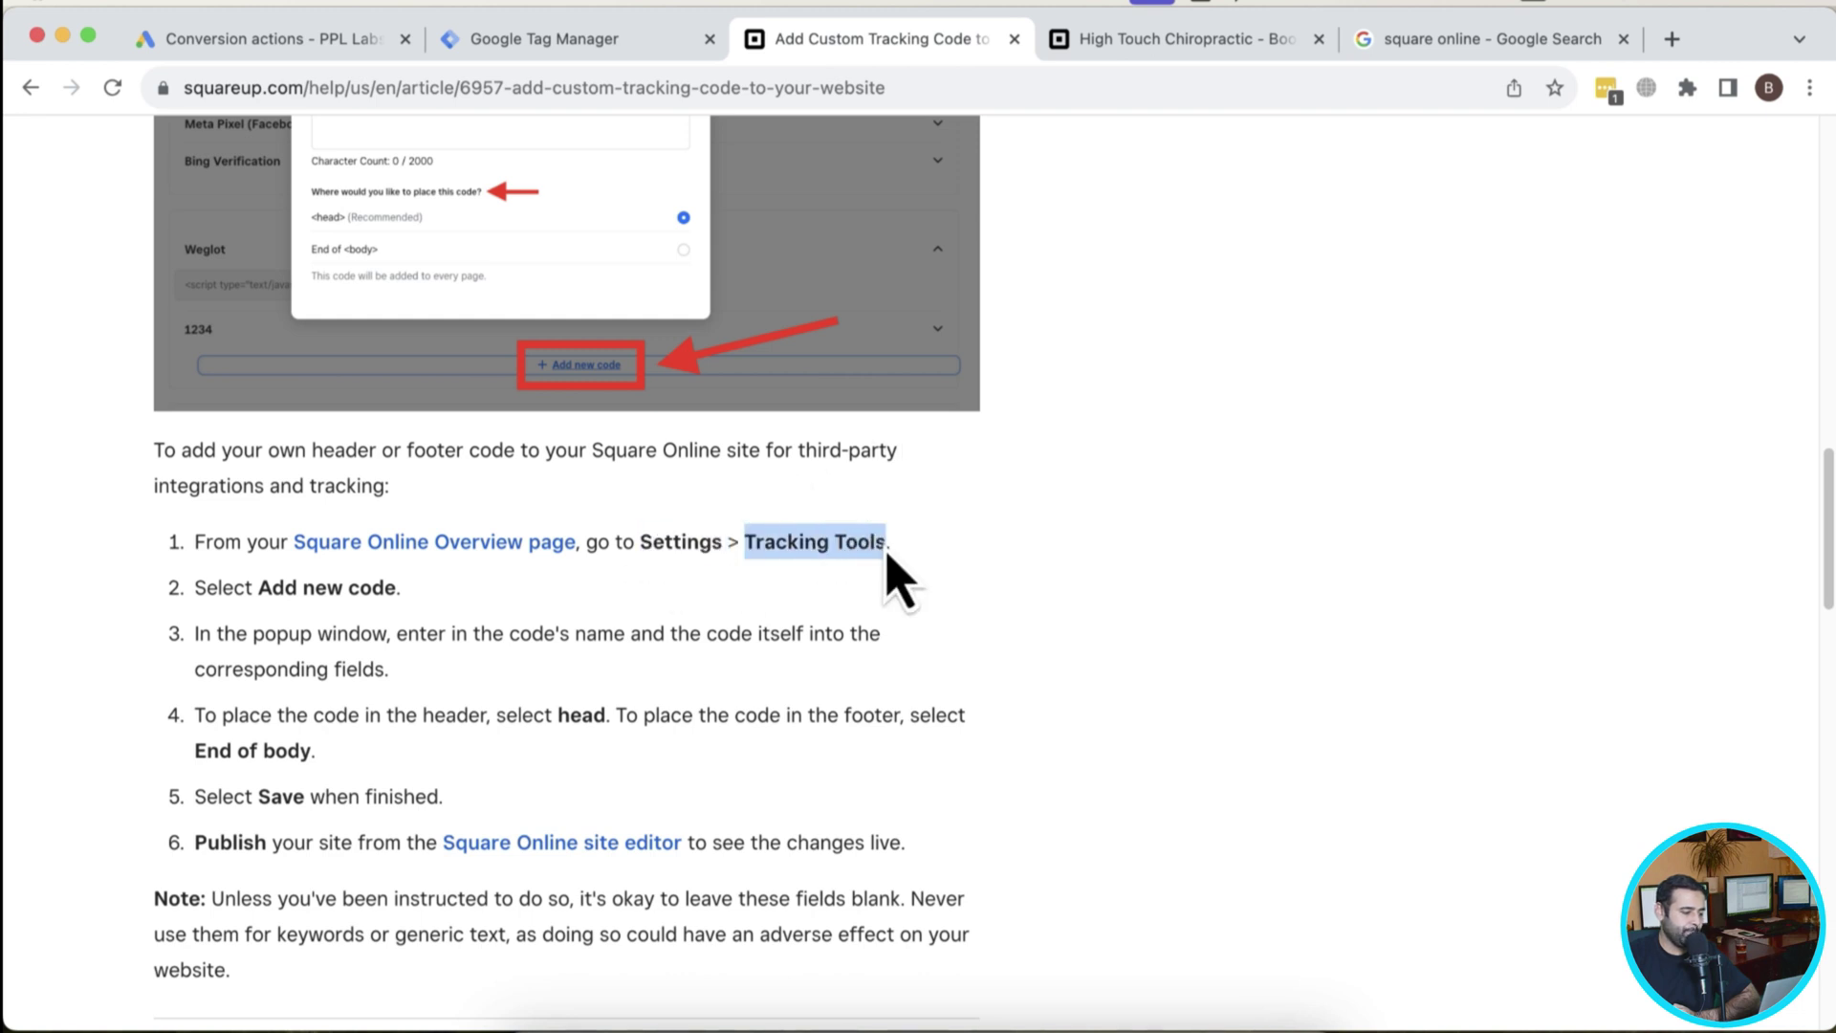
left_click(459, 548)
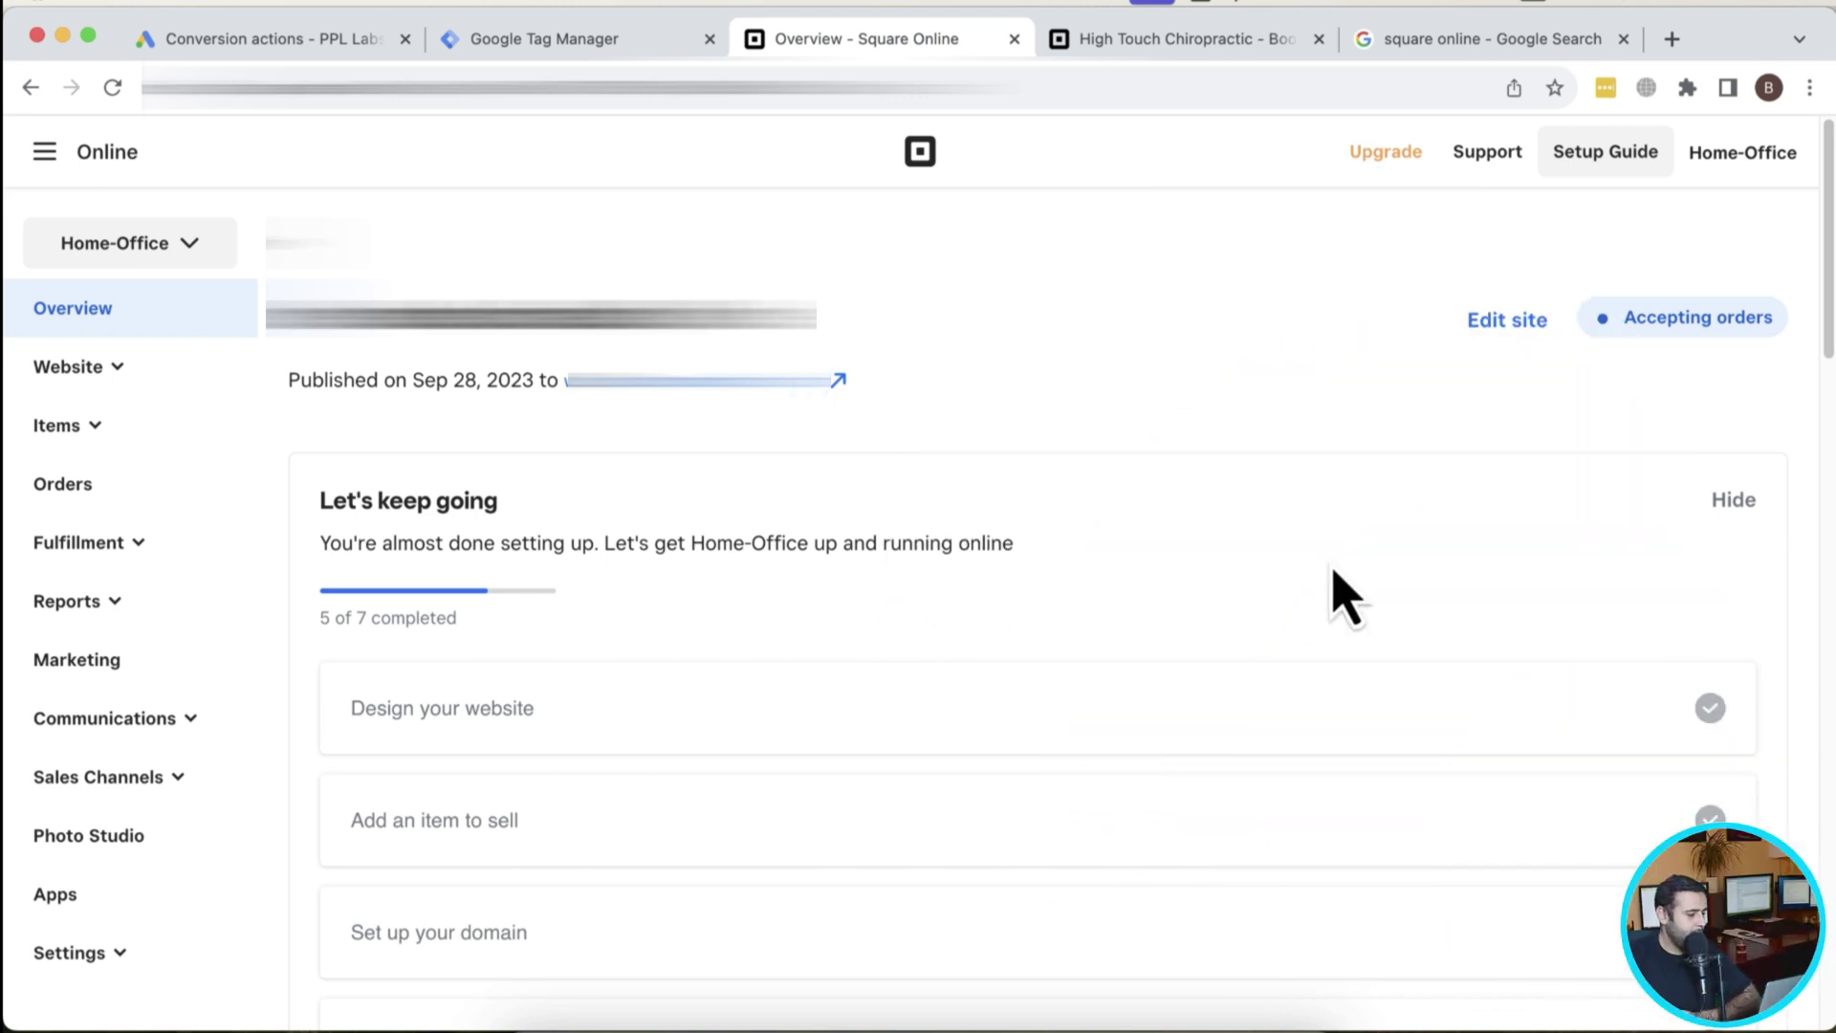
Expand Settings in the Home-Office site's dashboard sidebar to reveal Tracking Tools.
left_click(162, 976)
scroll(239, 641, "down", 5)
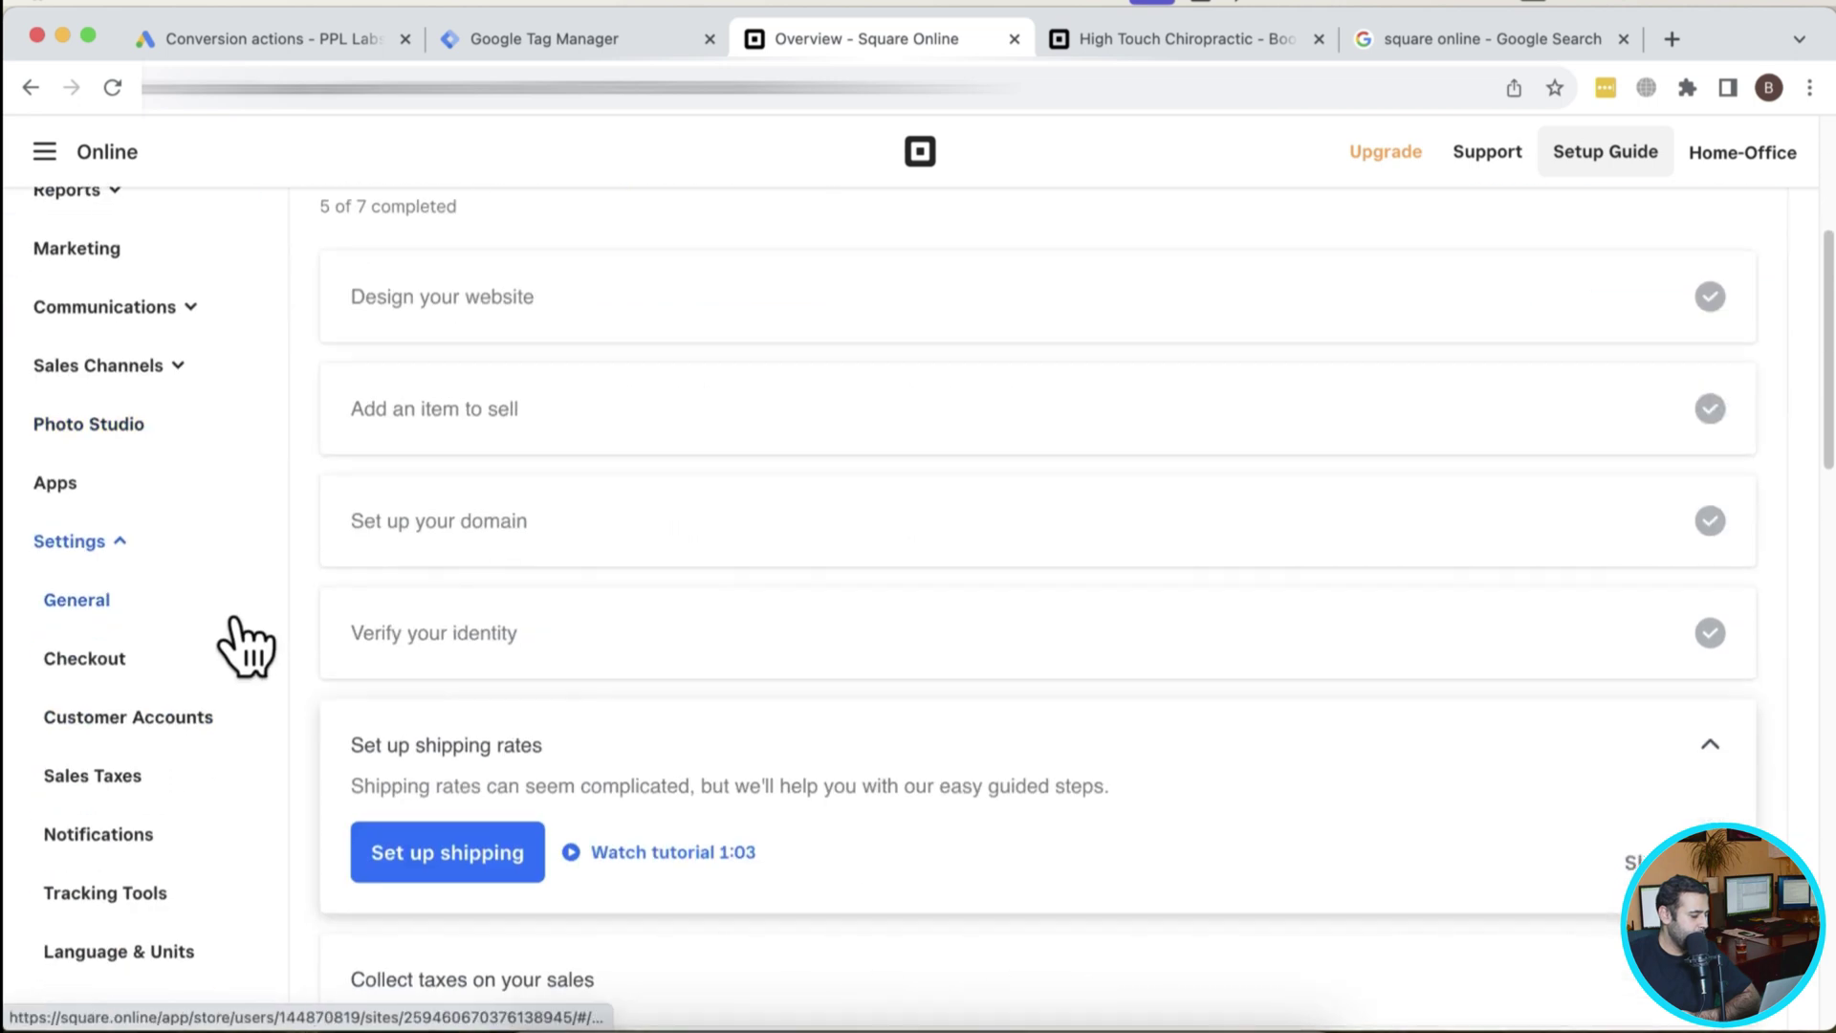
scroll(240, 650, "down", 2)
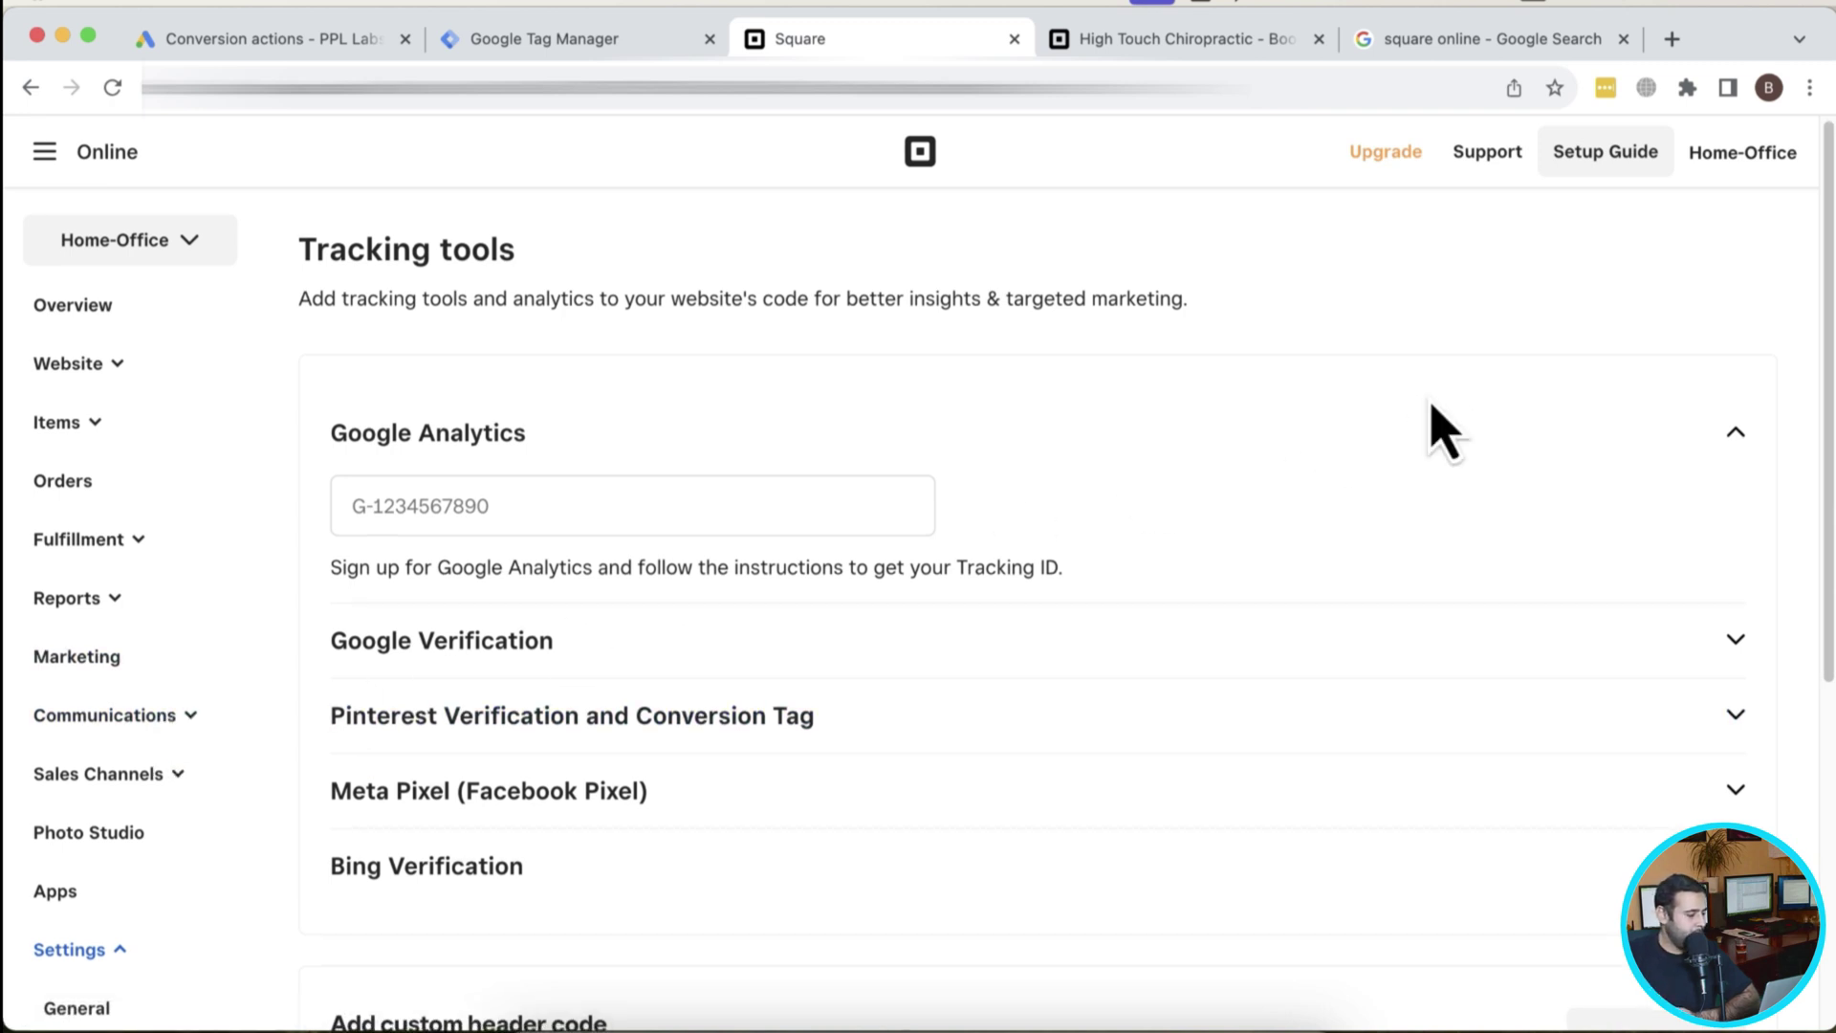
Review the Google Analytics ID, Google Verification, Meta Pixel and custom header code sections.
scroll(1429, 426, "down", 2)
left_click(762, 341)
left_click(1000, 483)
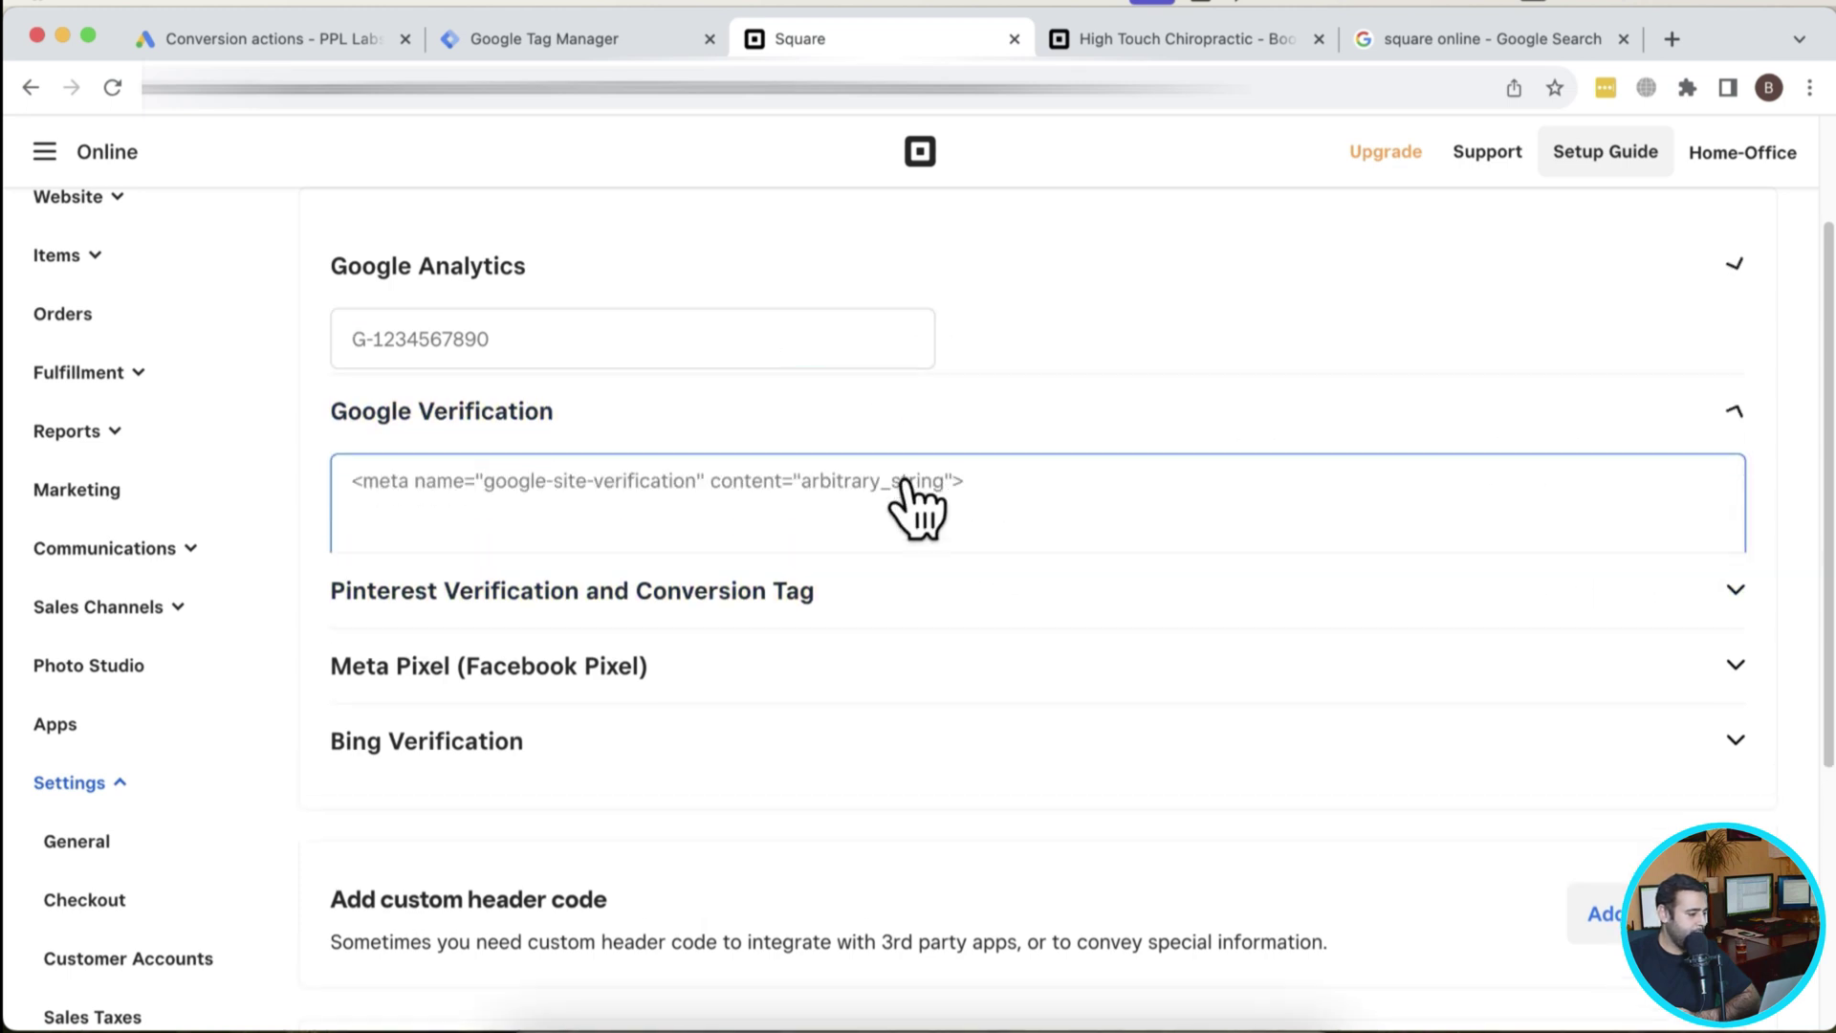
left_click(602, 469)
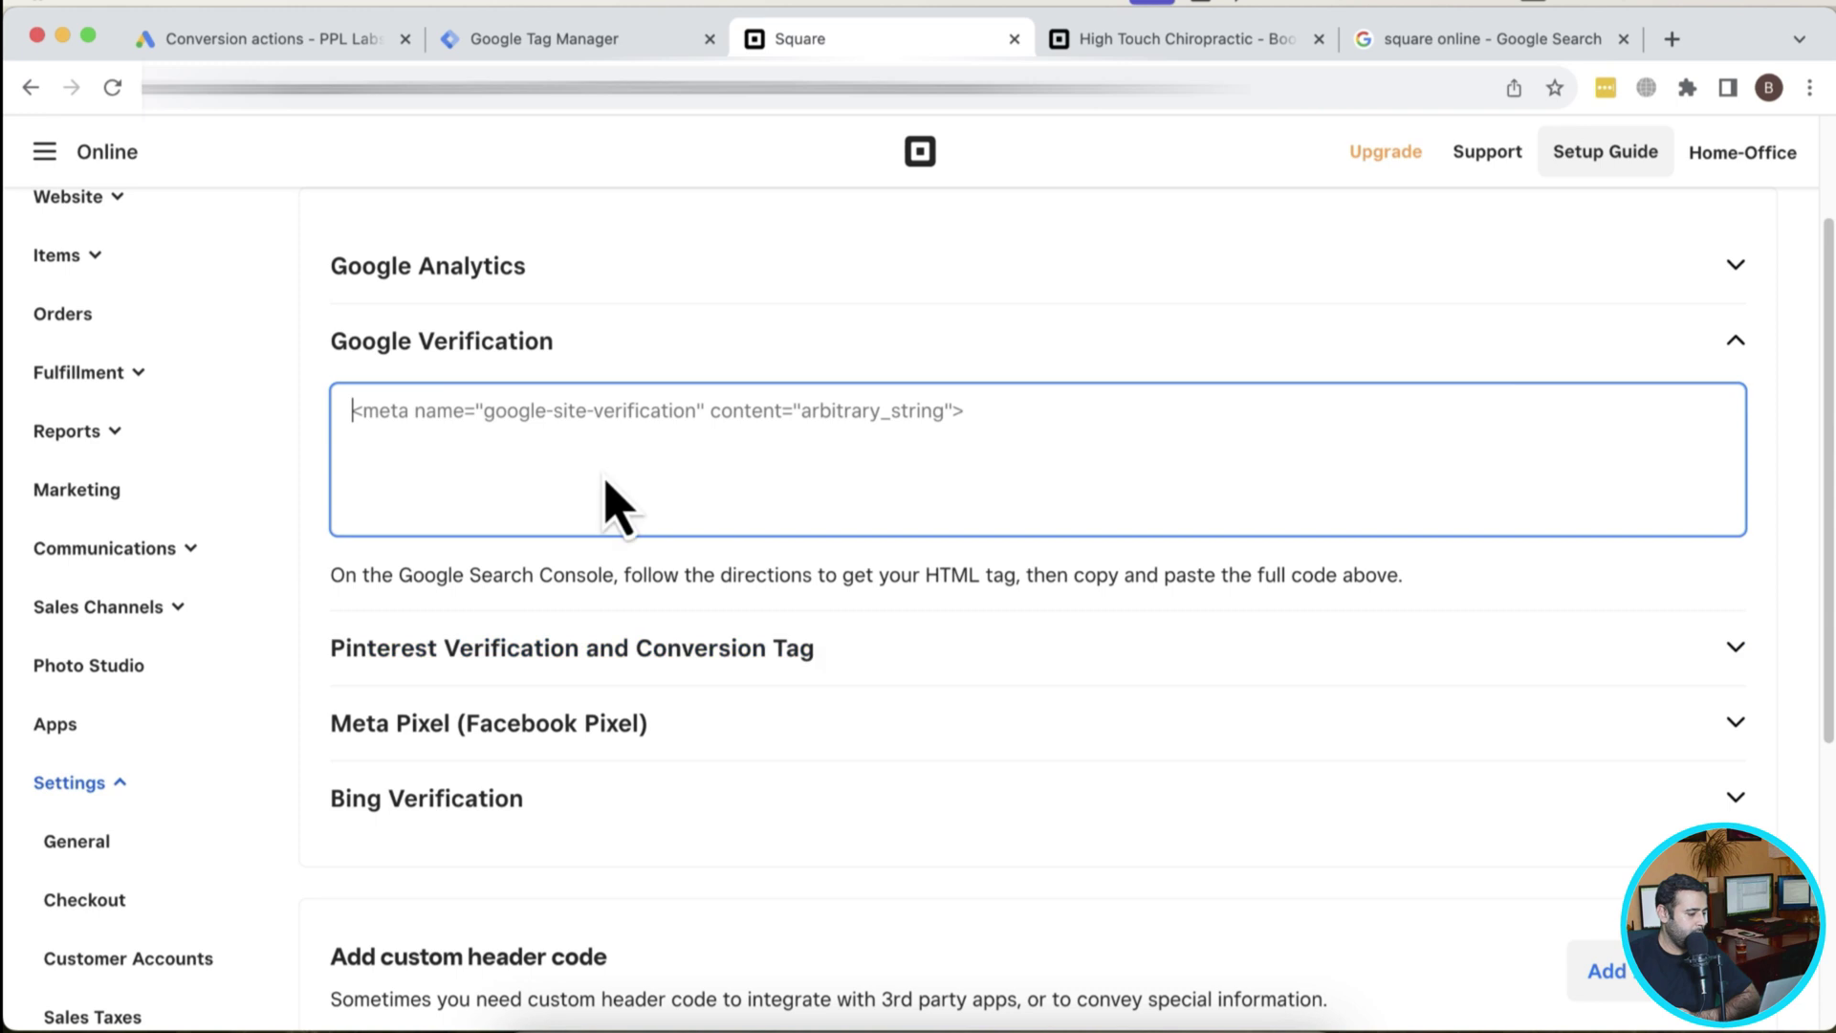
scroll(636, 505, "down", 2)
left_click(848, 572)
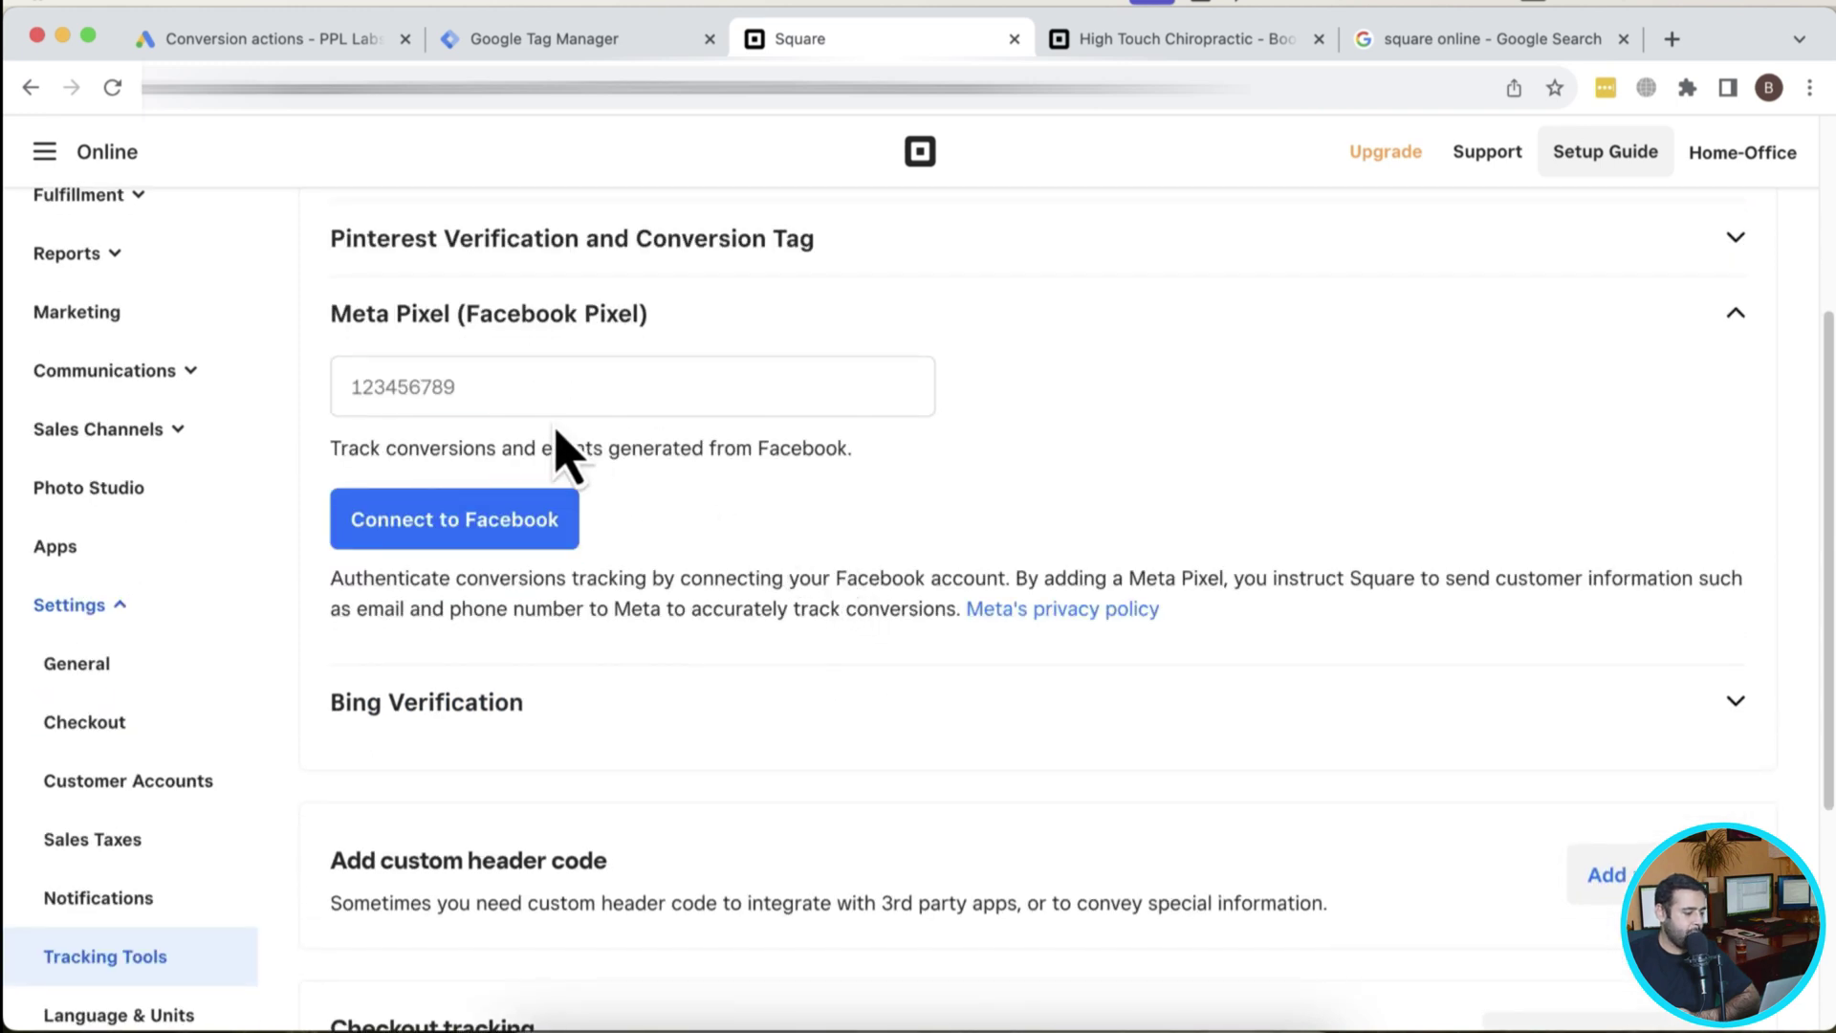
scroll(1414, 435, "down", 3)
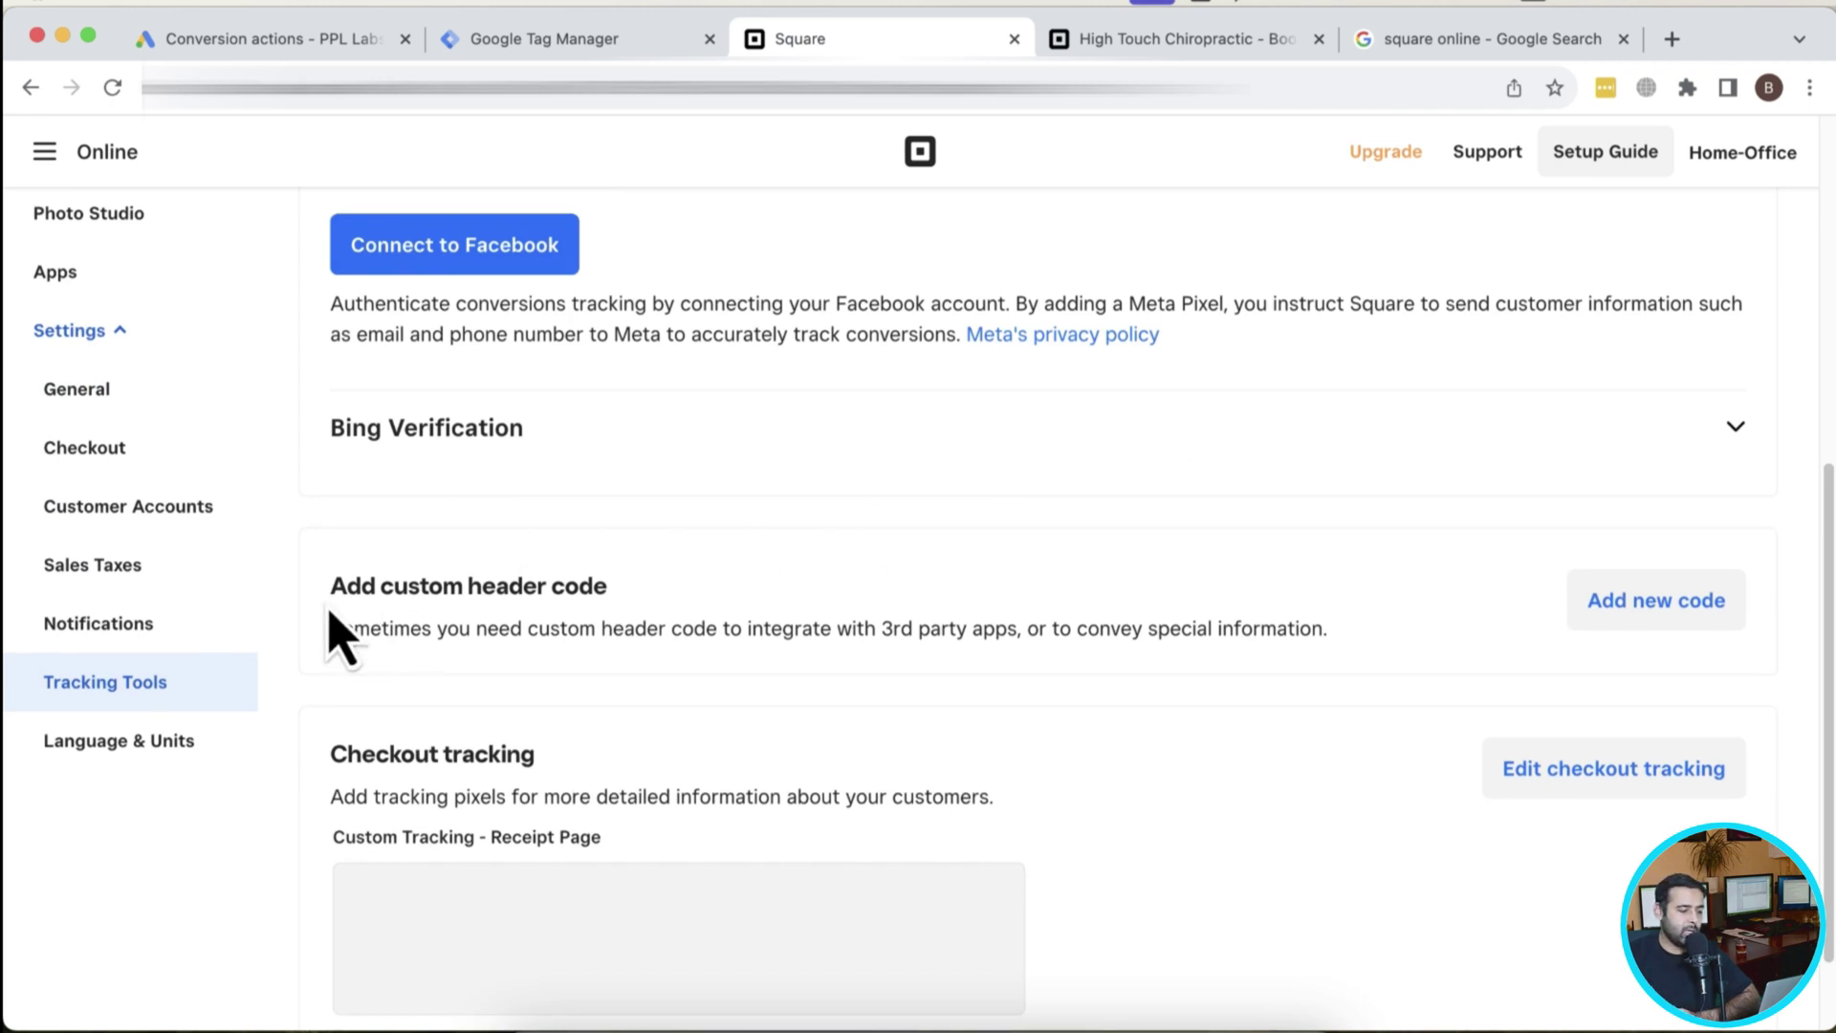
left_click_drag(328, 608, 640, 586)
left_click(672, 612)
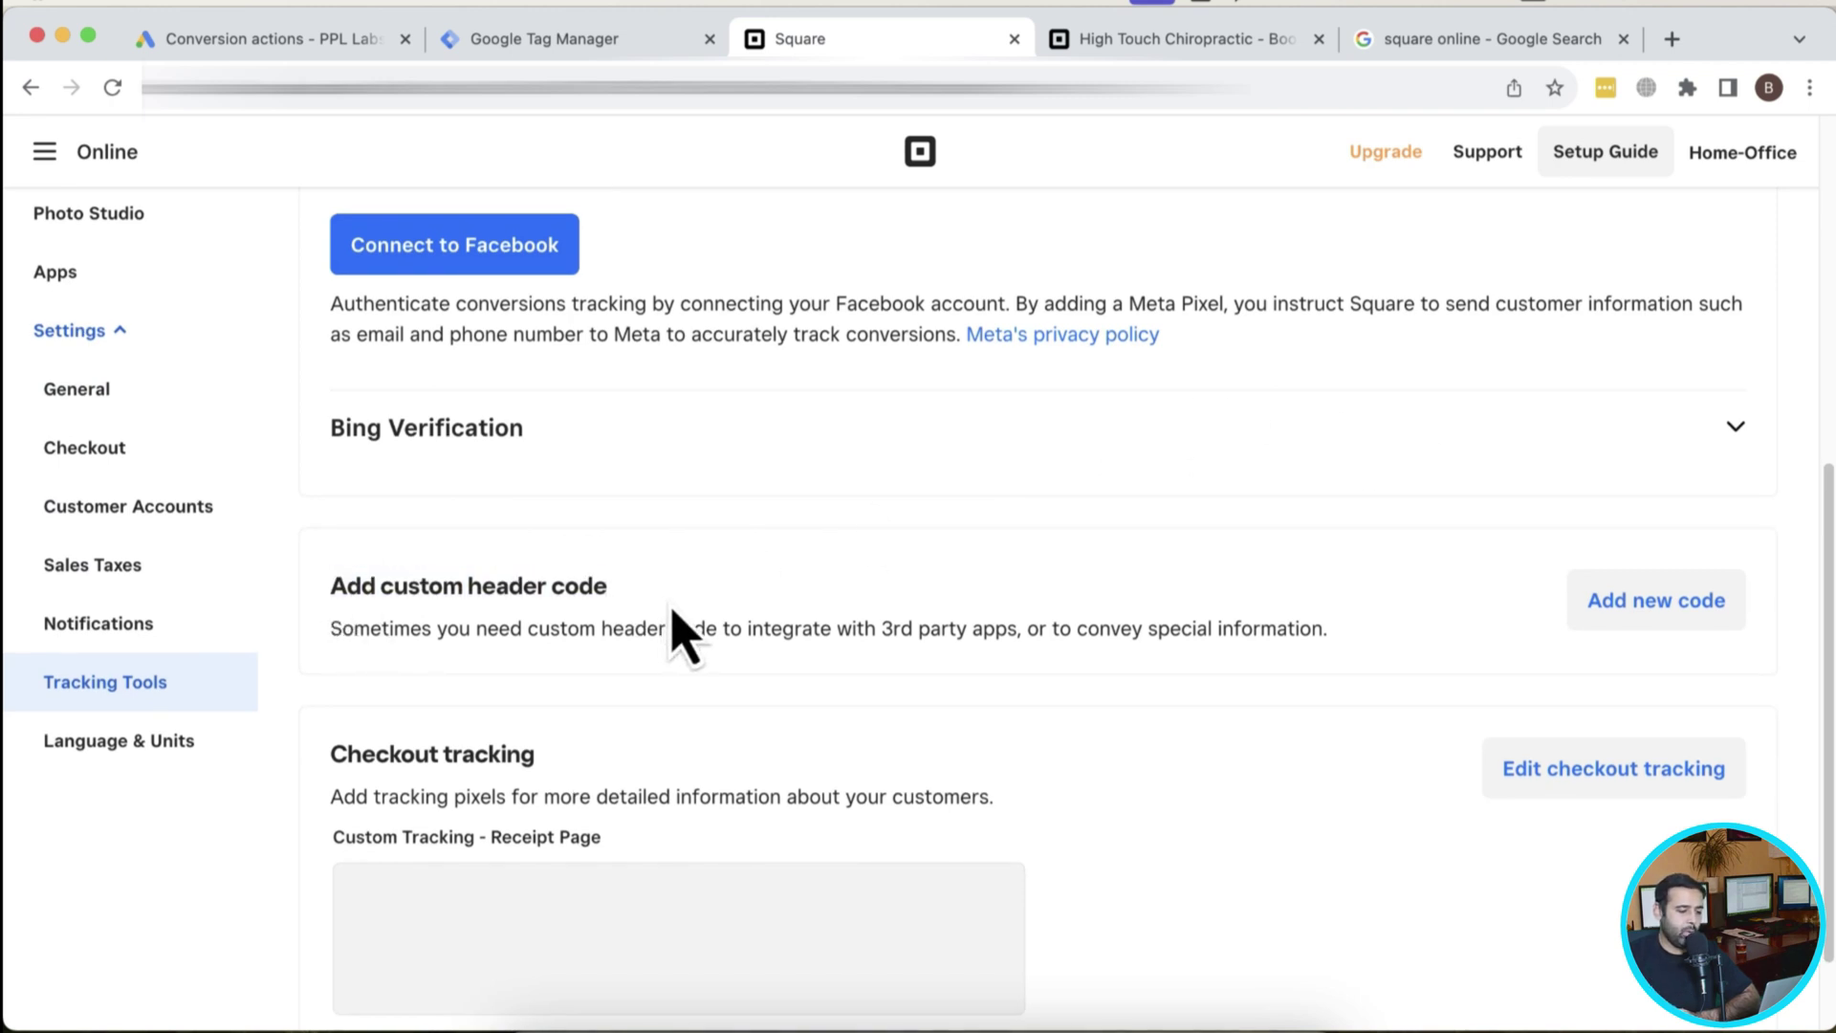
Add a new custom header code named 'Google Tag Manager - Head'.
left_click(1654, 620)
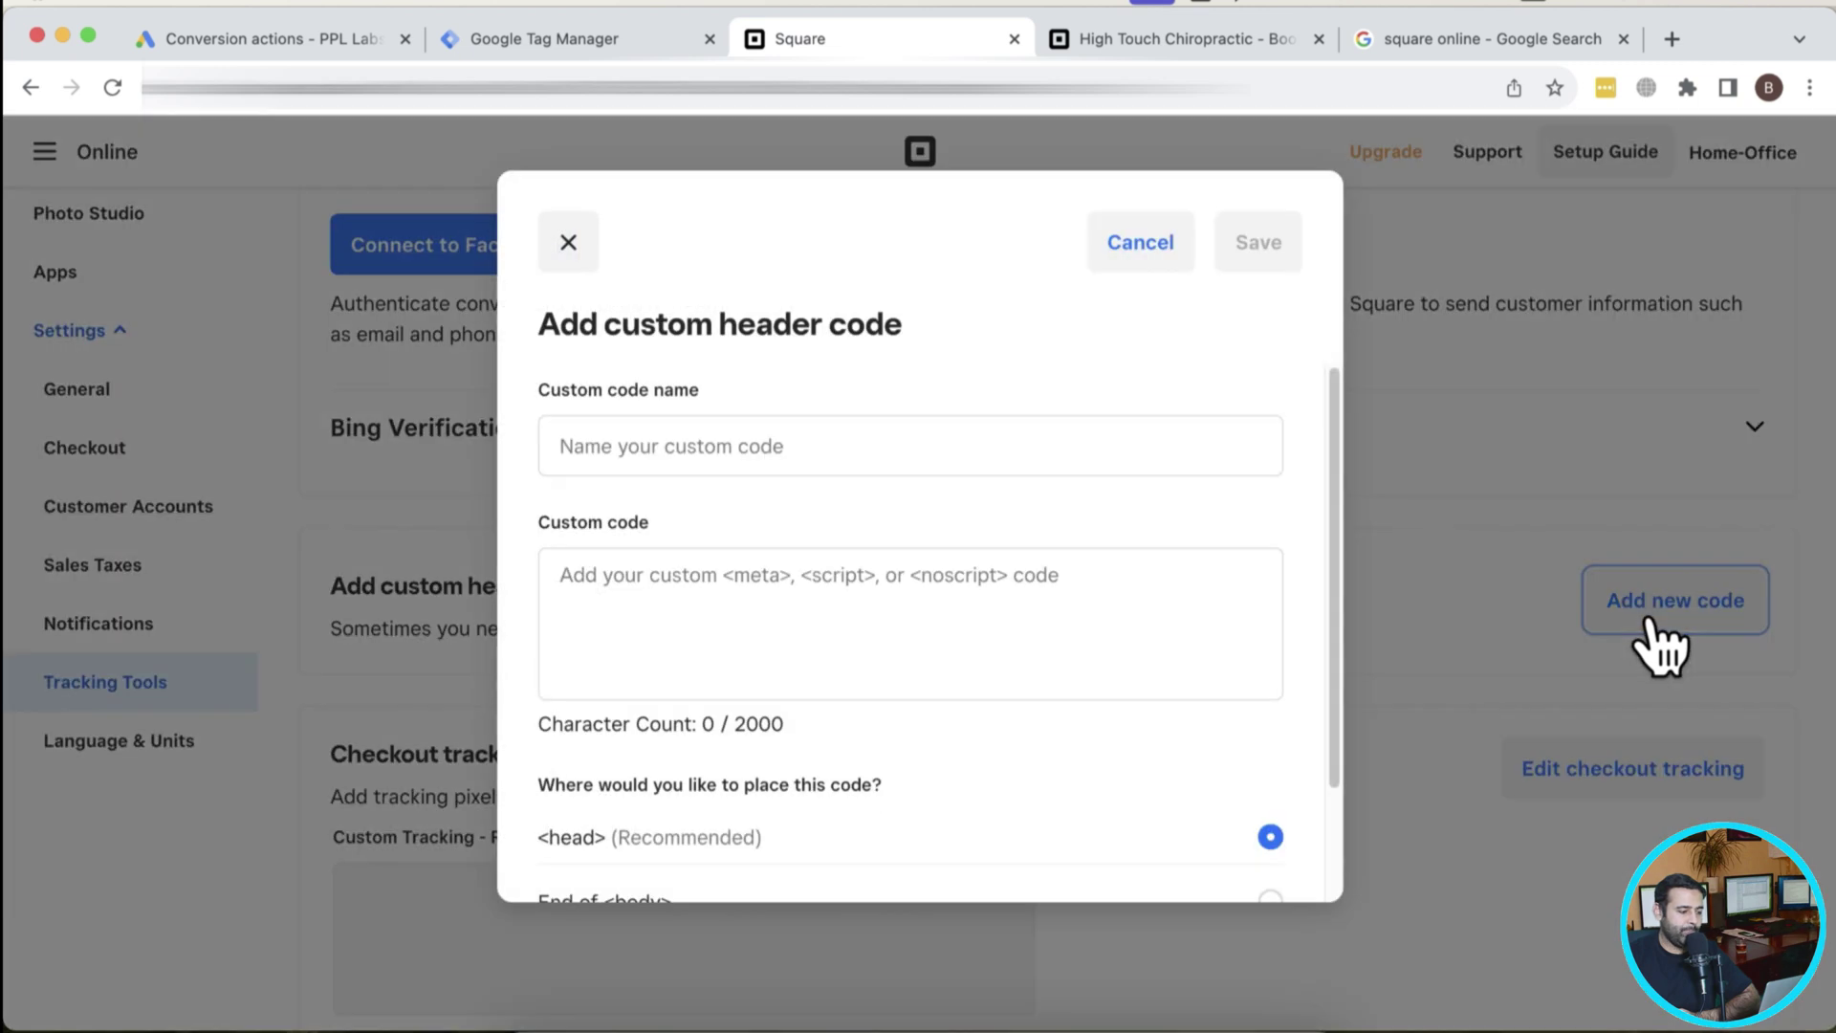
left_click(851, 445)
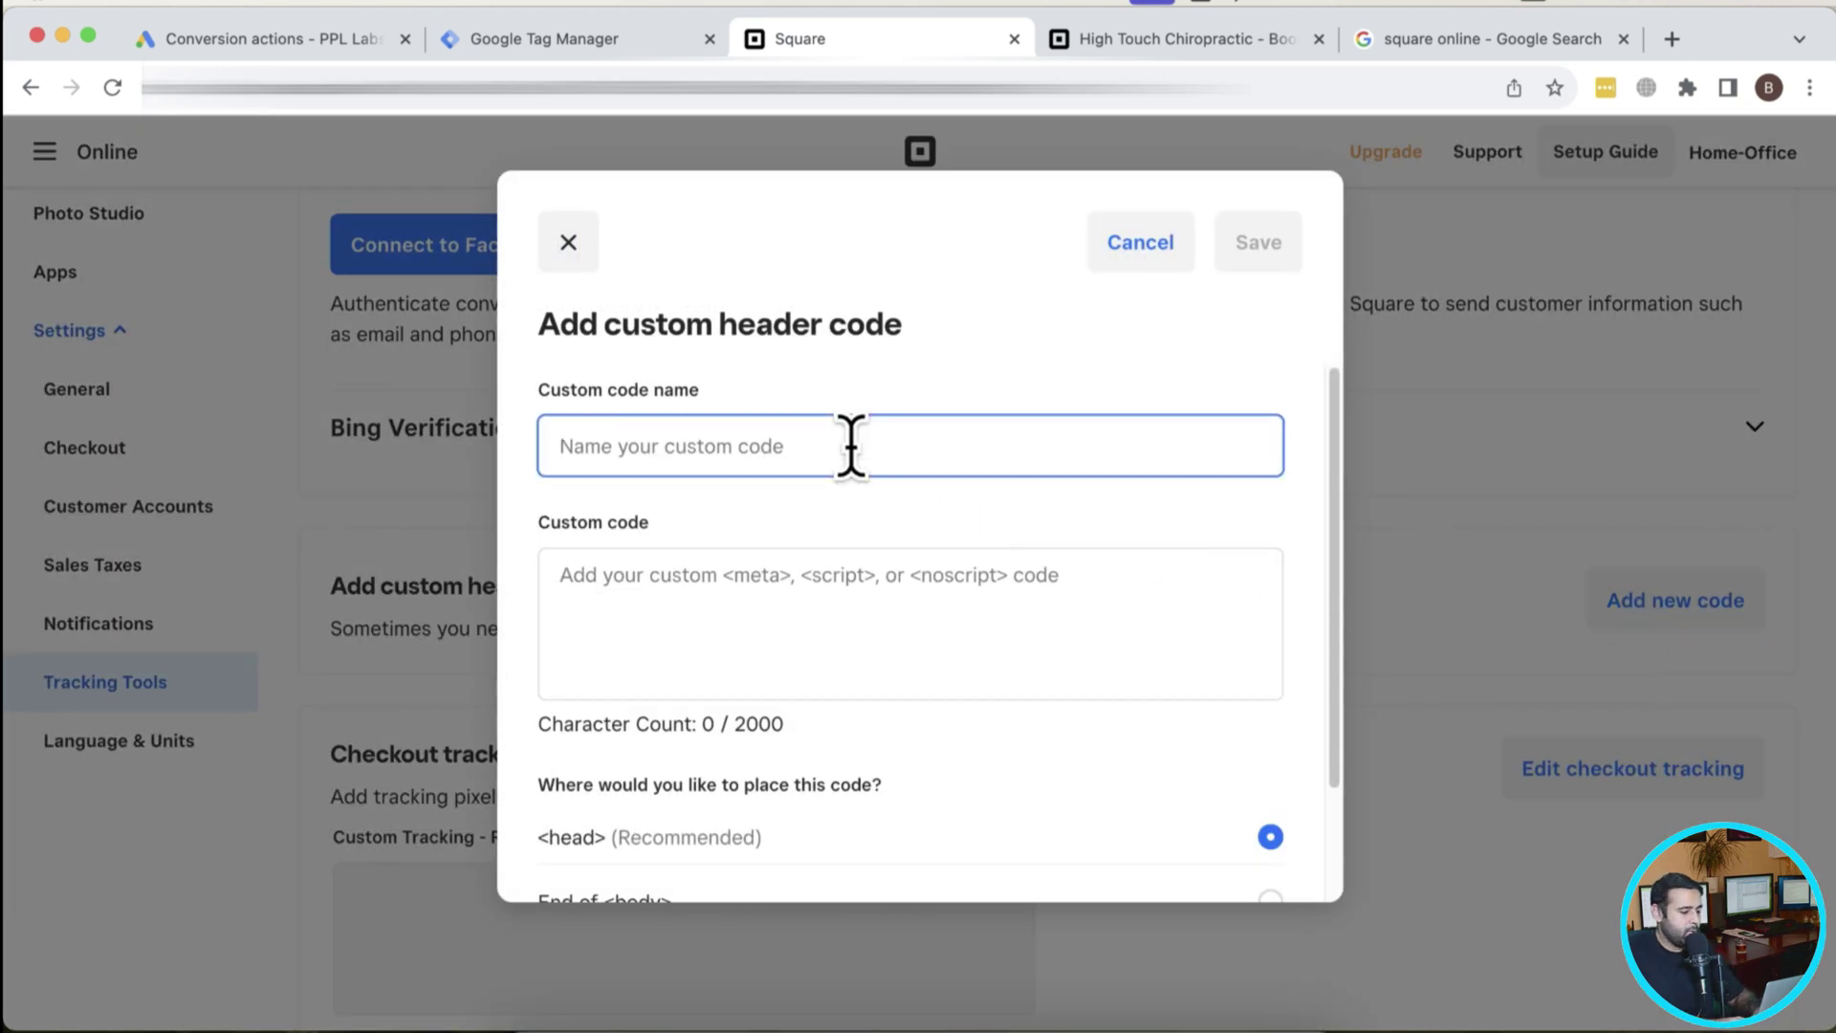
type("Google Tag Manager - Head")
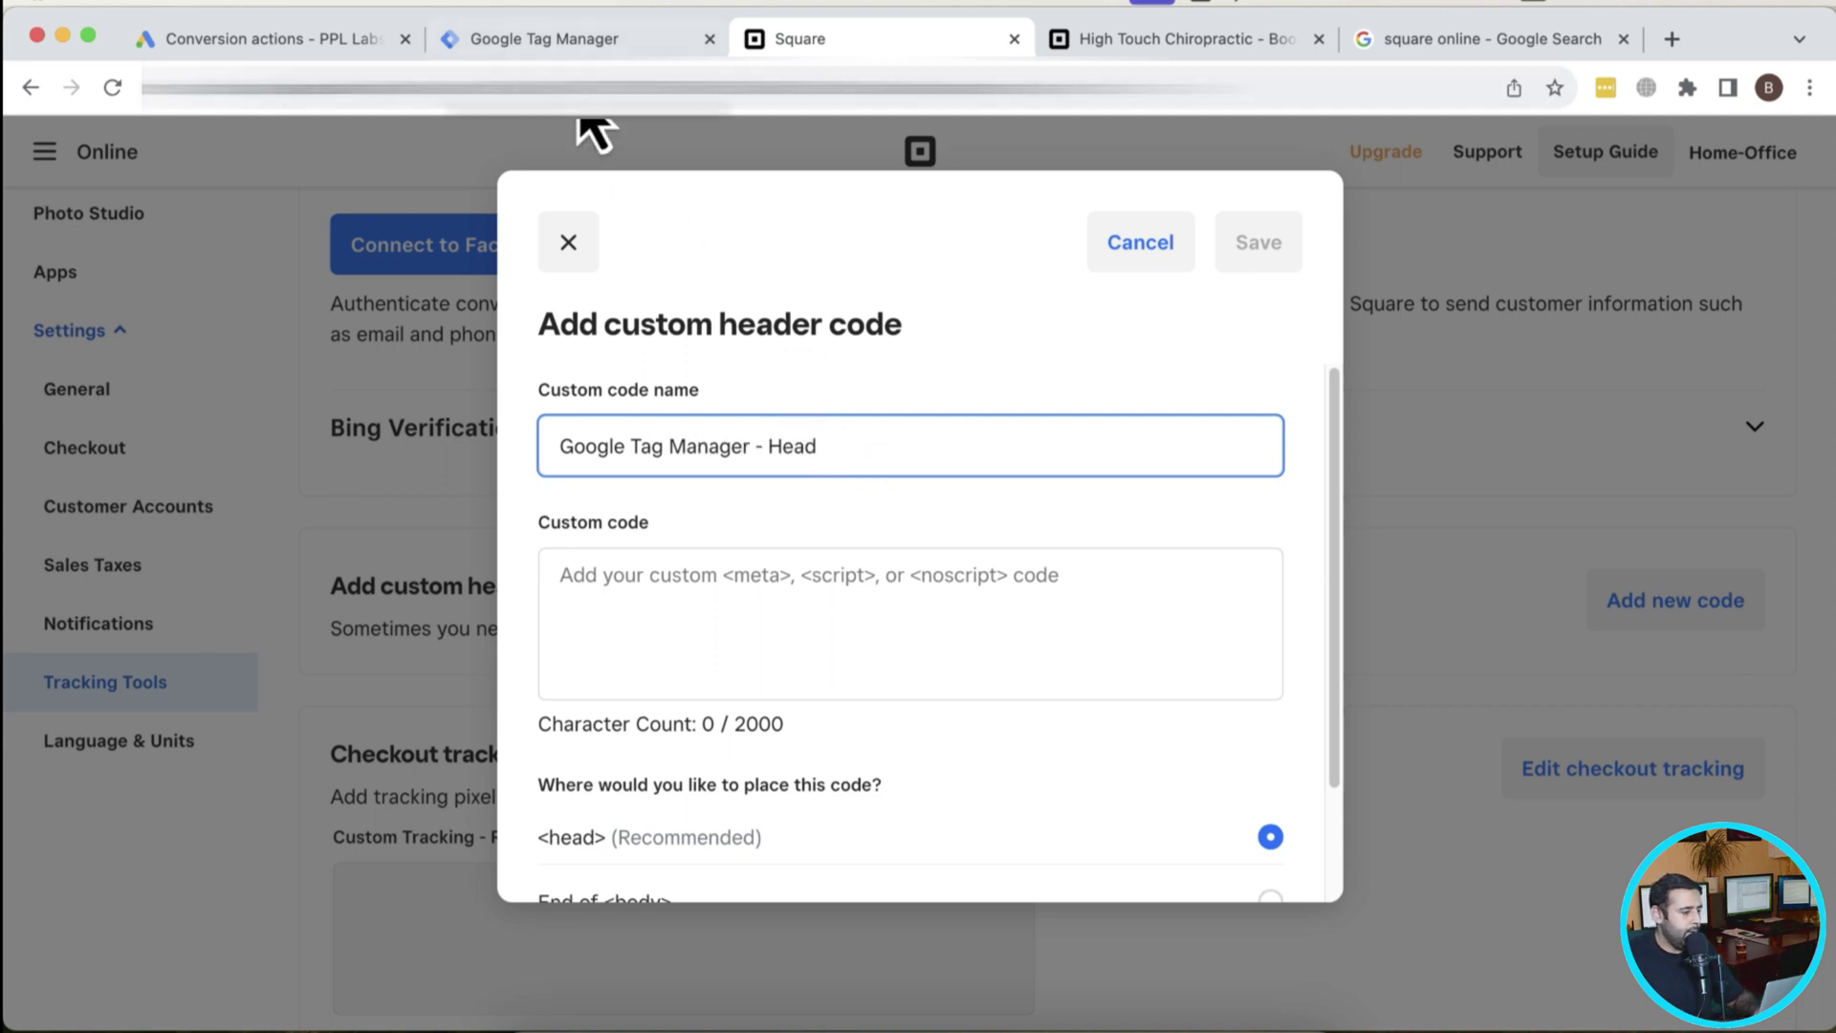
left_click(545, 38)
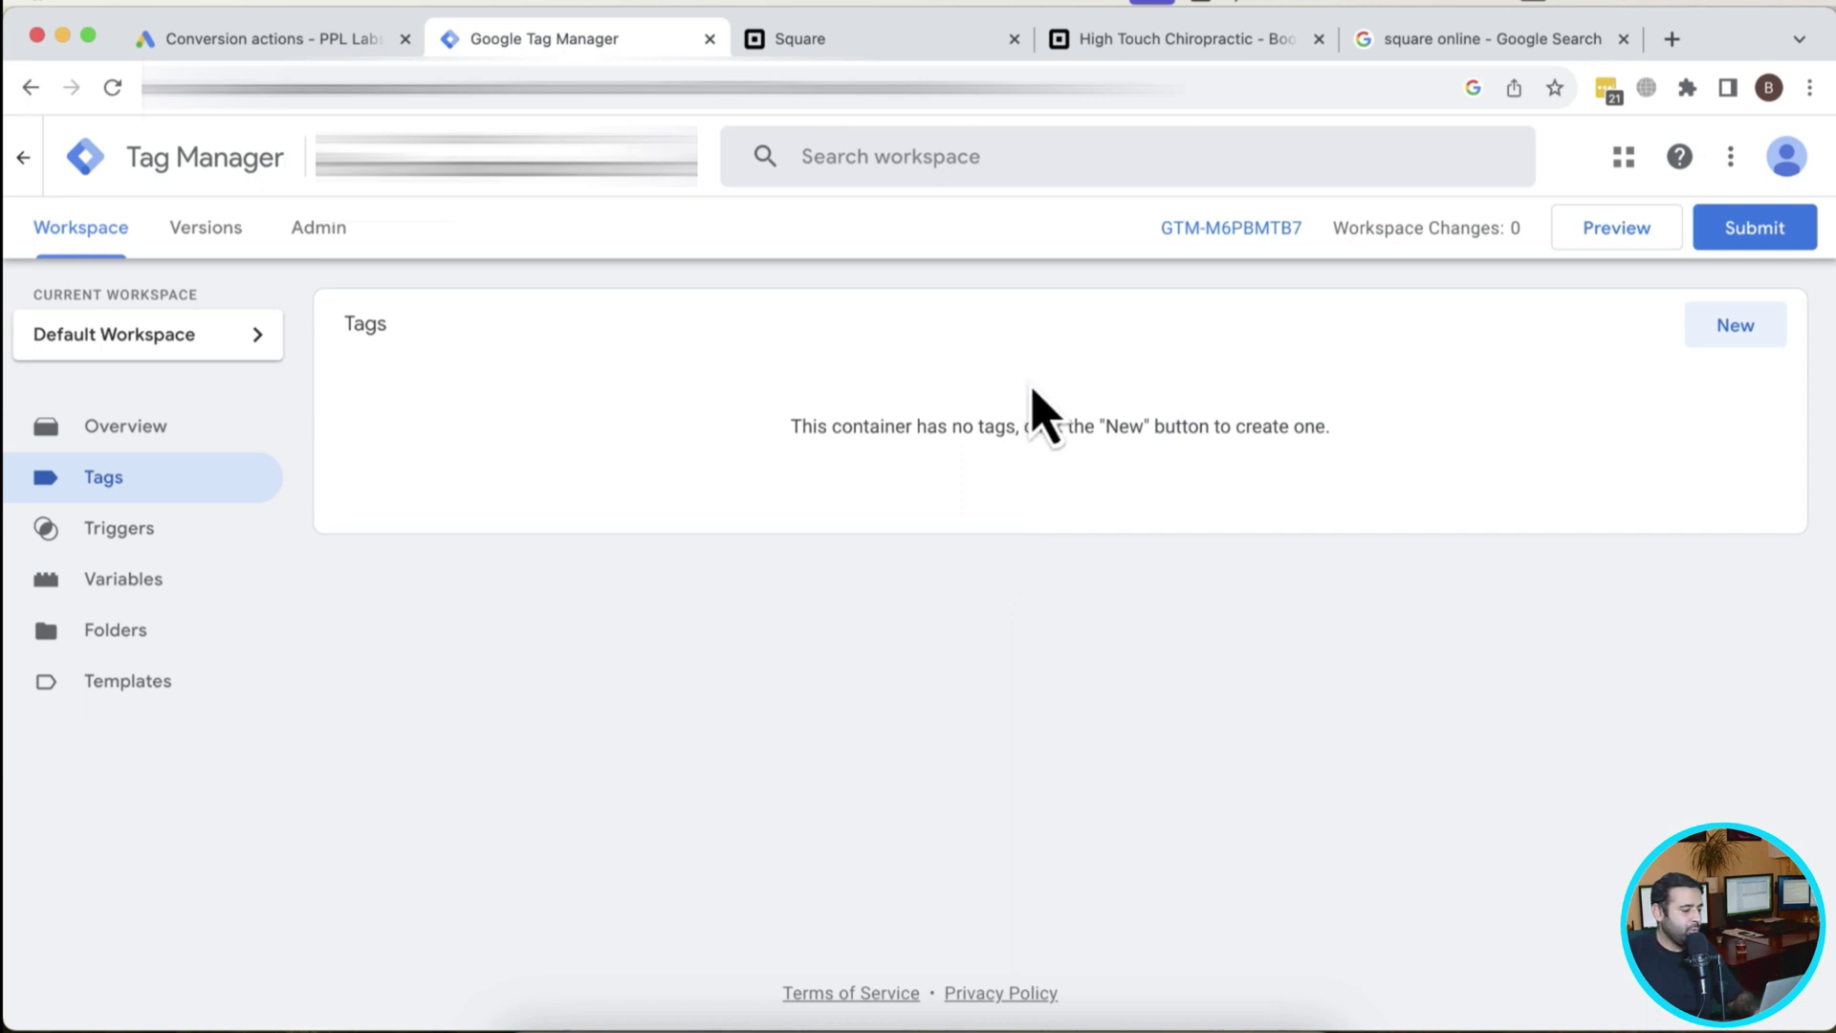
Copy the <head> snippet from Admin > Install Google Tag Manager and return to Square.
left_click(328, 229)
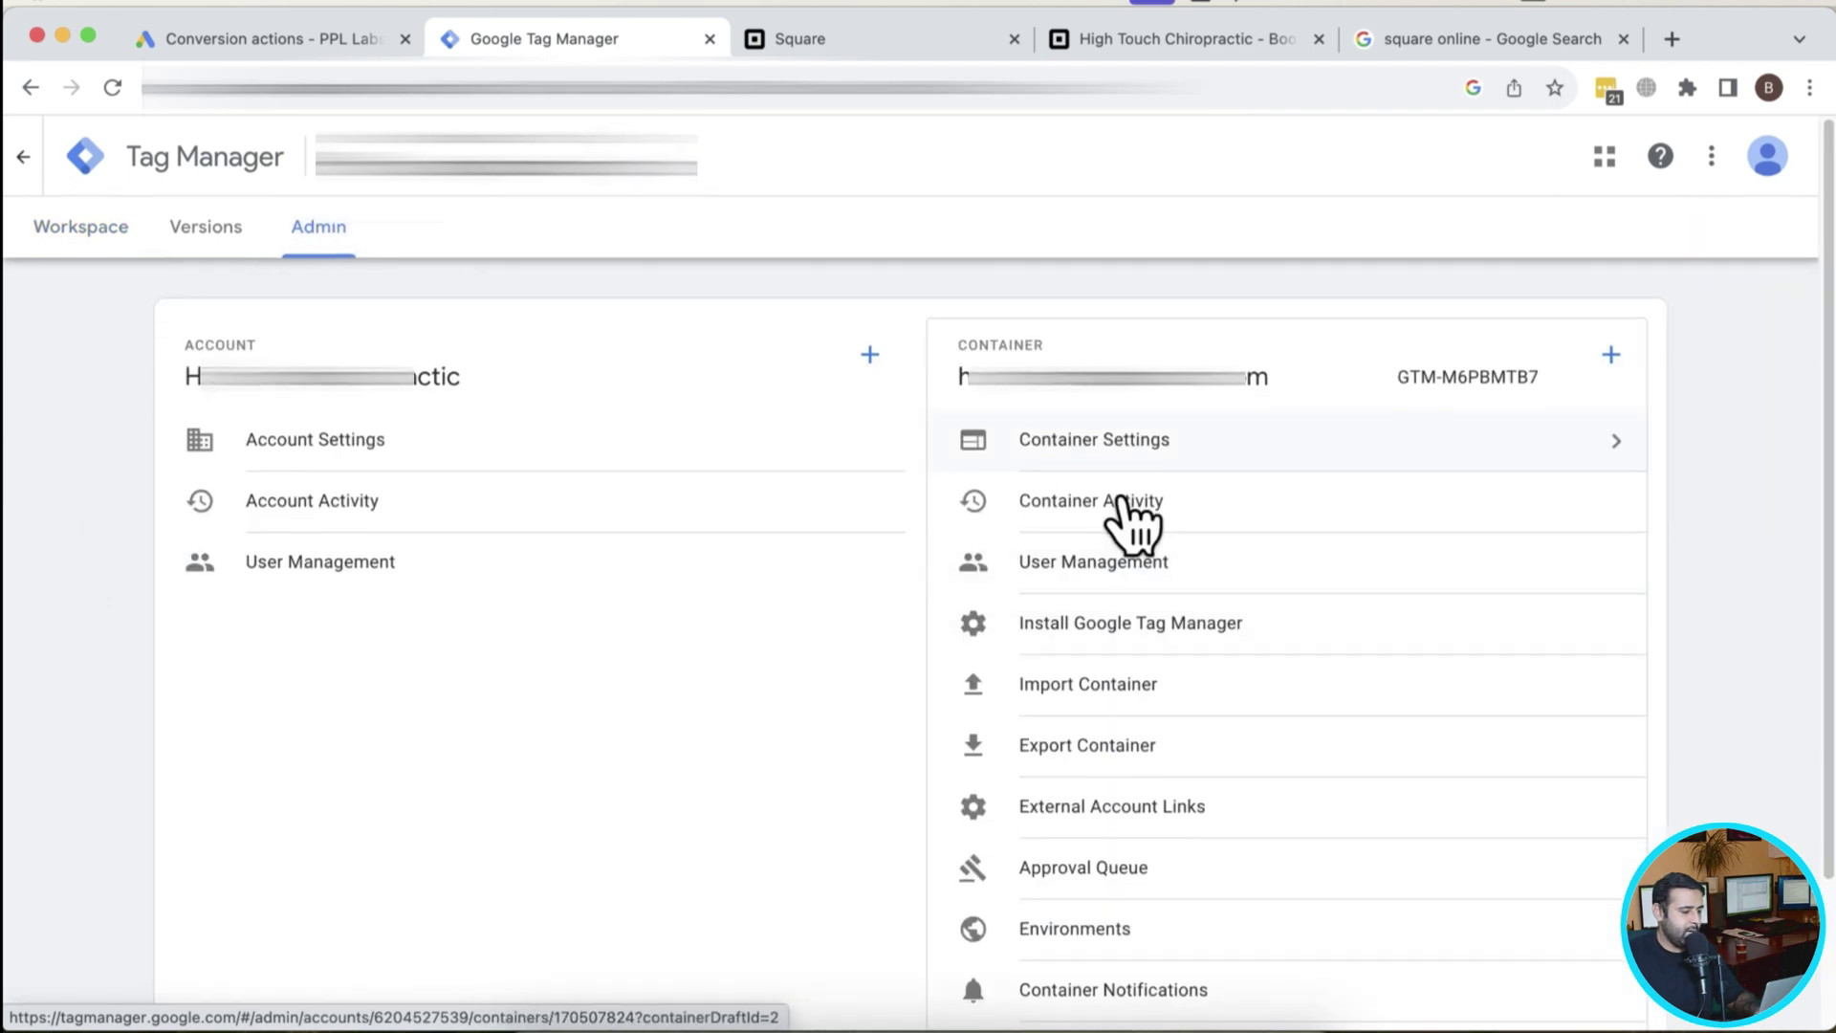
scroll(1167, 540, "down", 1)
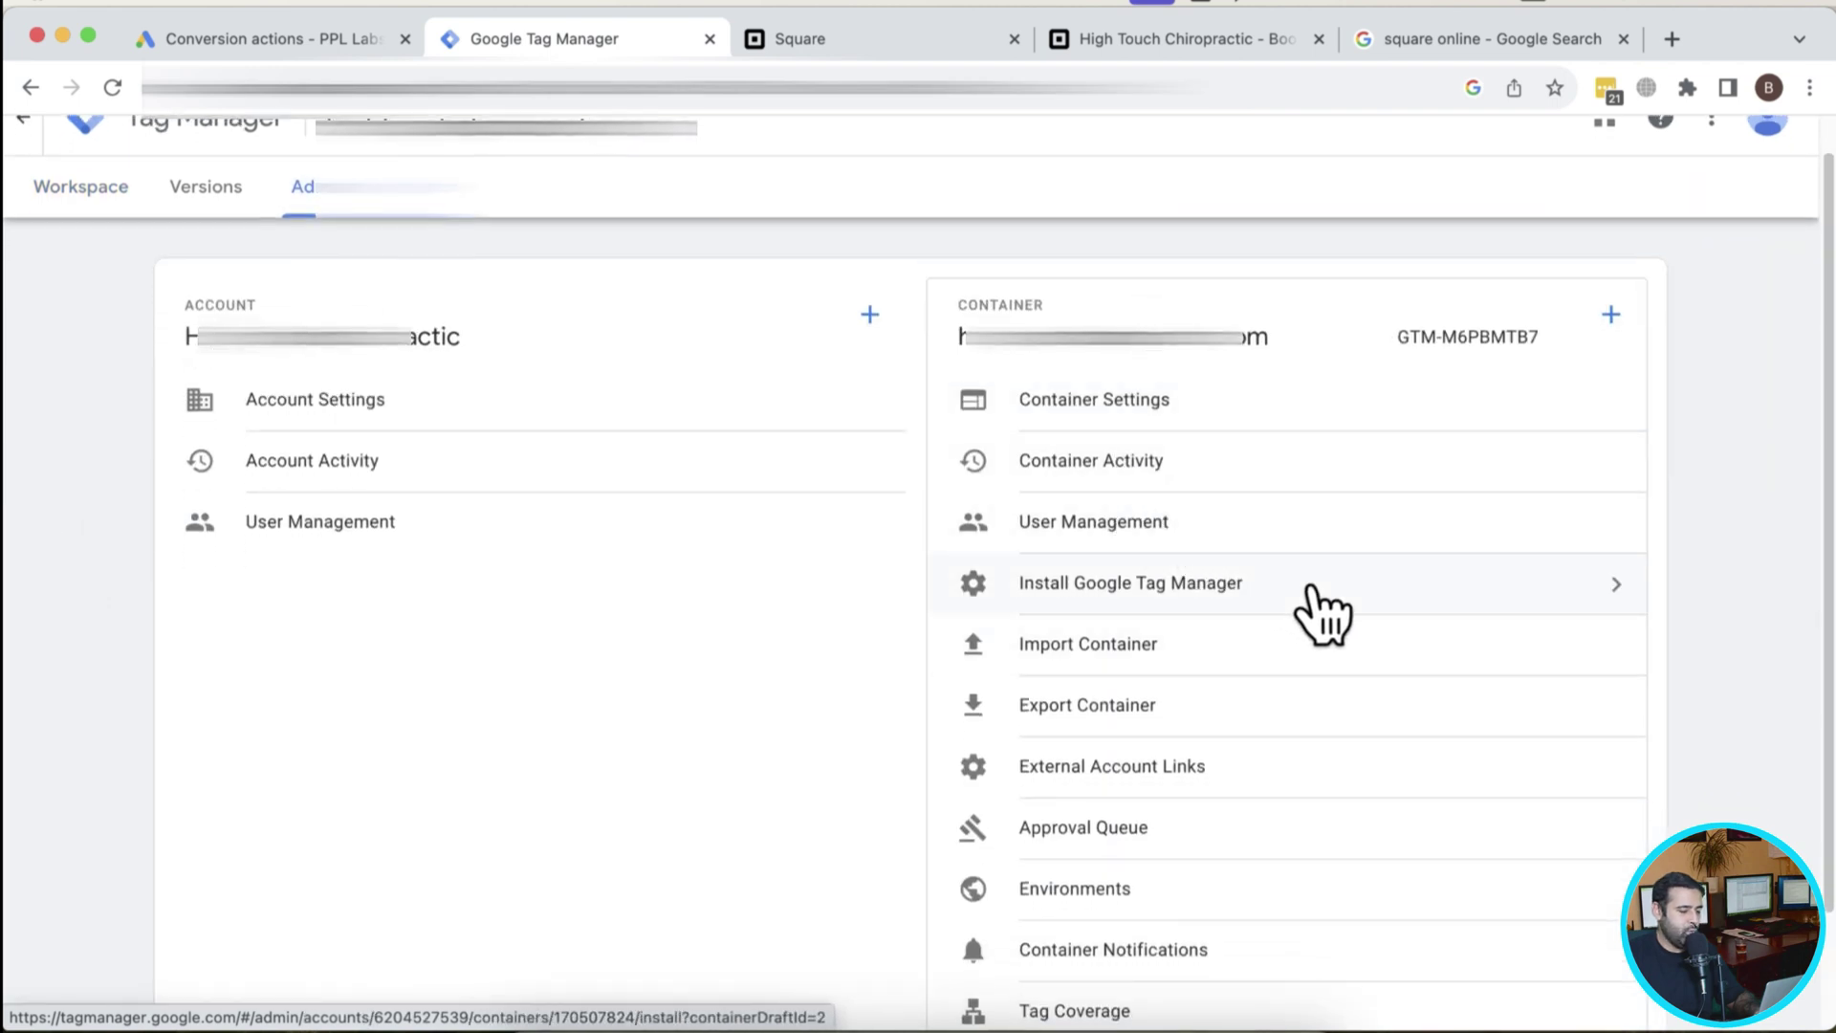
left_click(1322, 615)
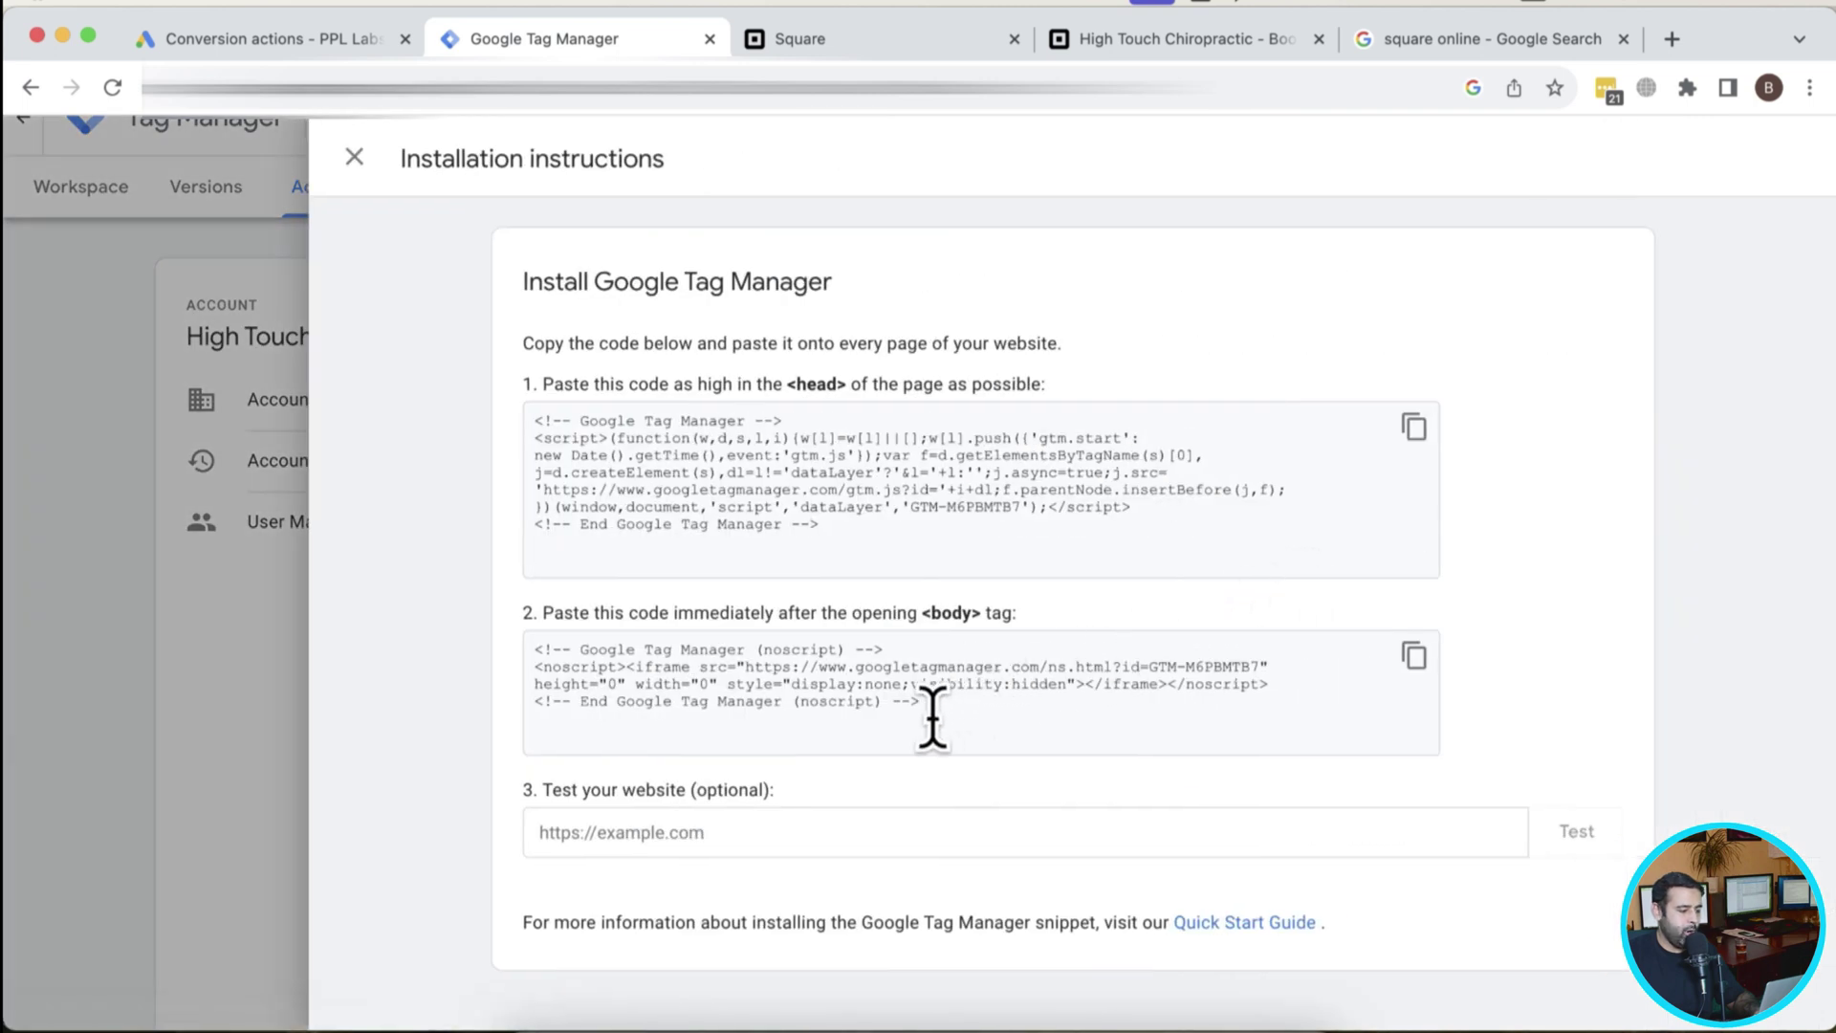
left_click(1414, 426)
left_click(861, 39)
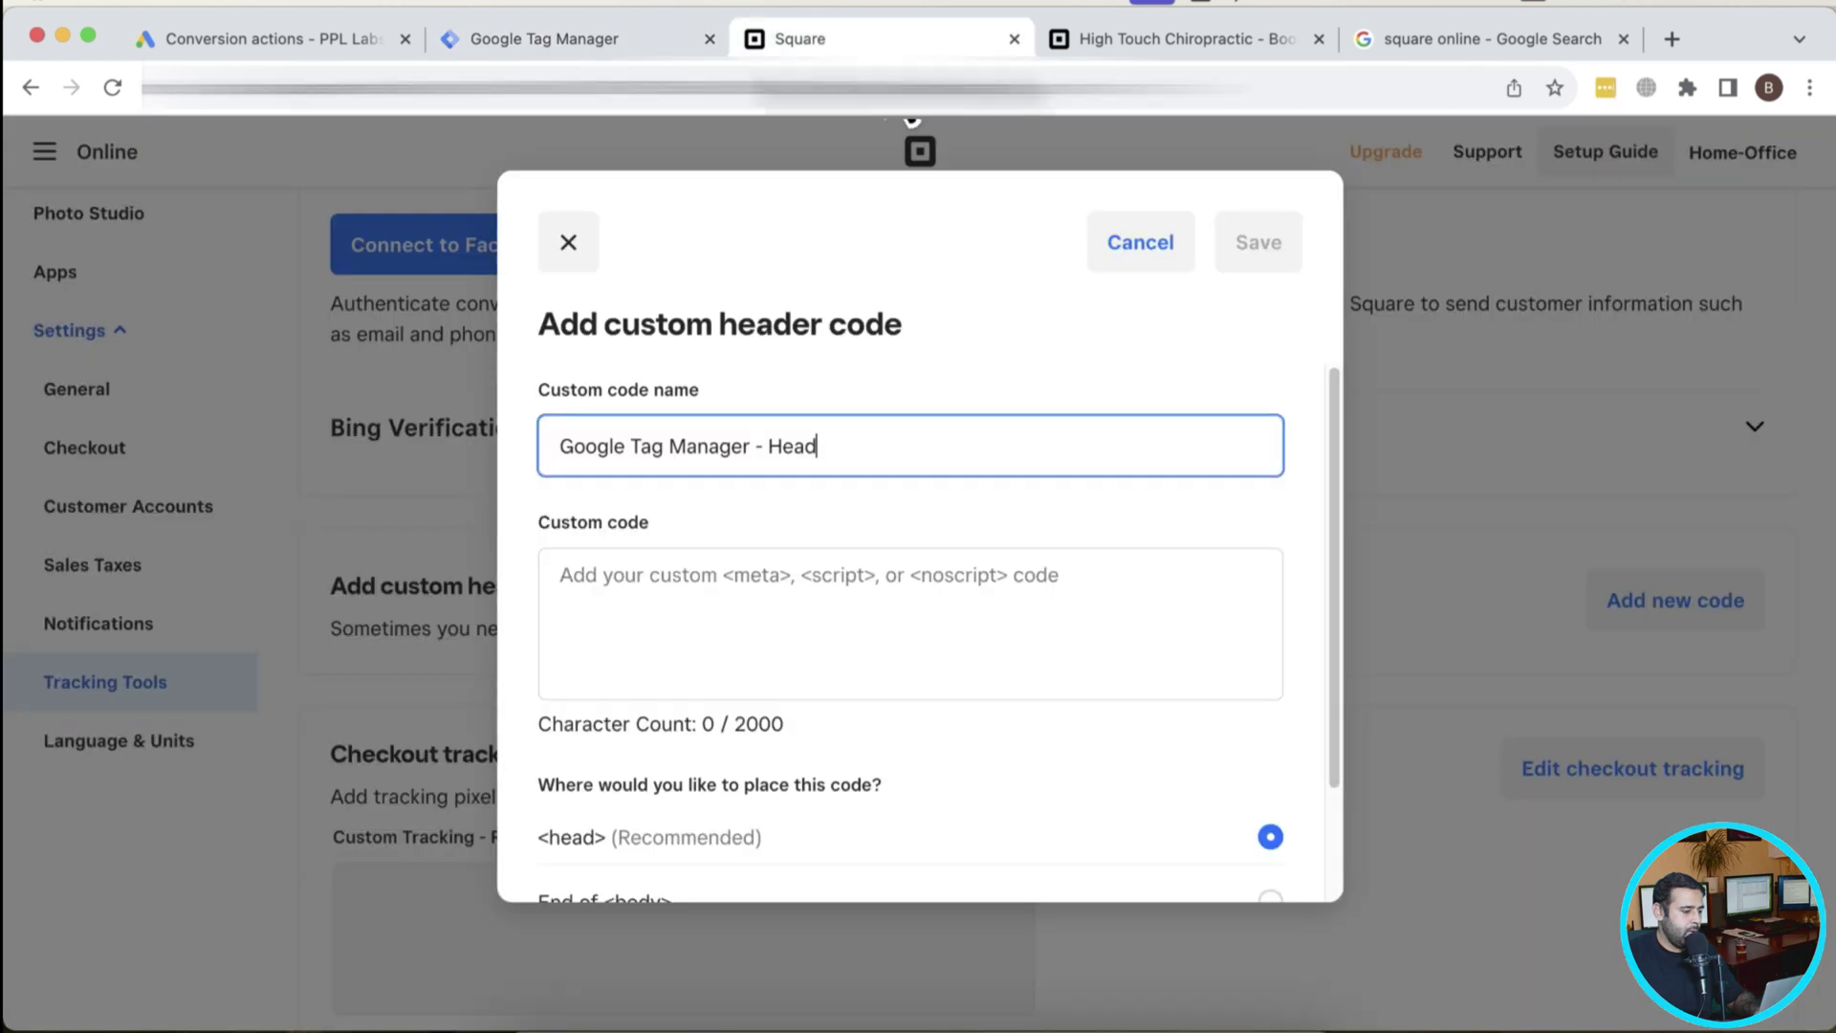
Paste the GTM head snippet into the custom code box and save it in <head>.
left_click(688, 602)
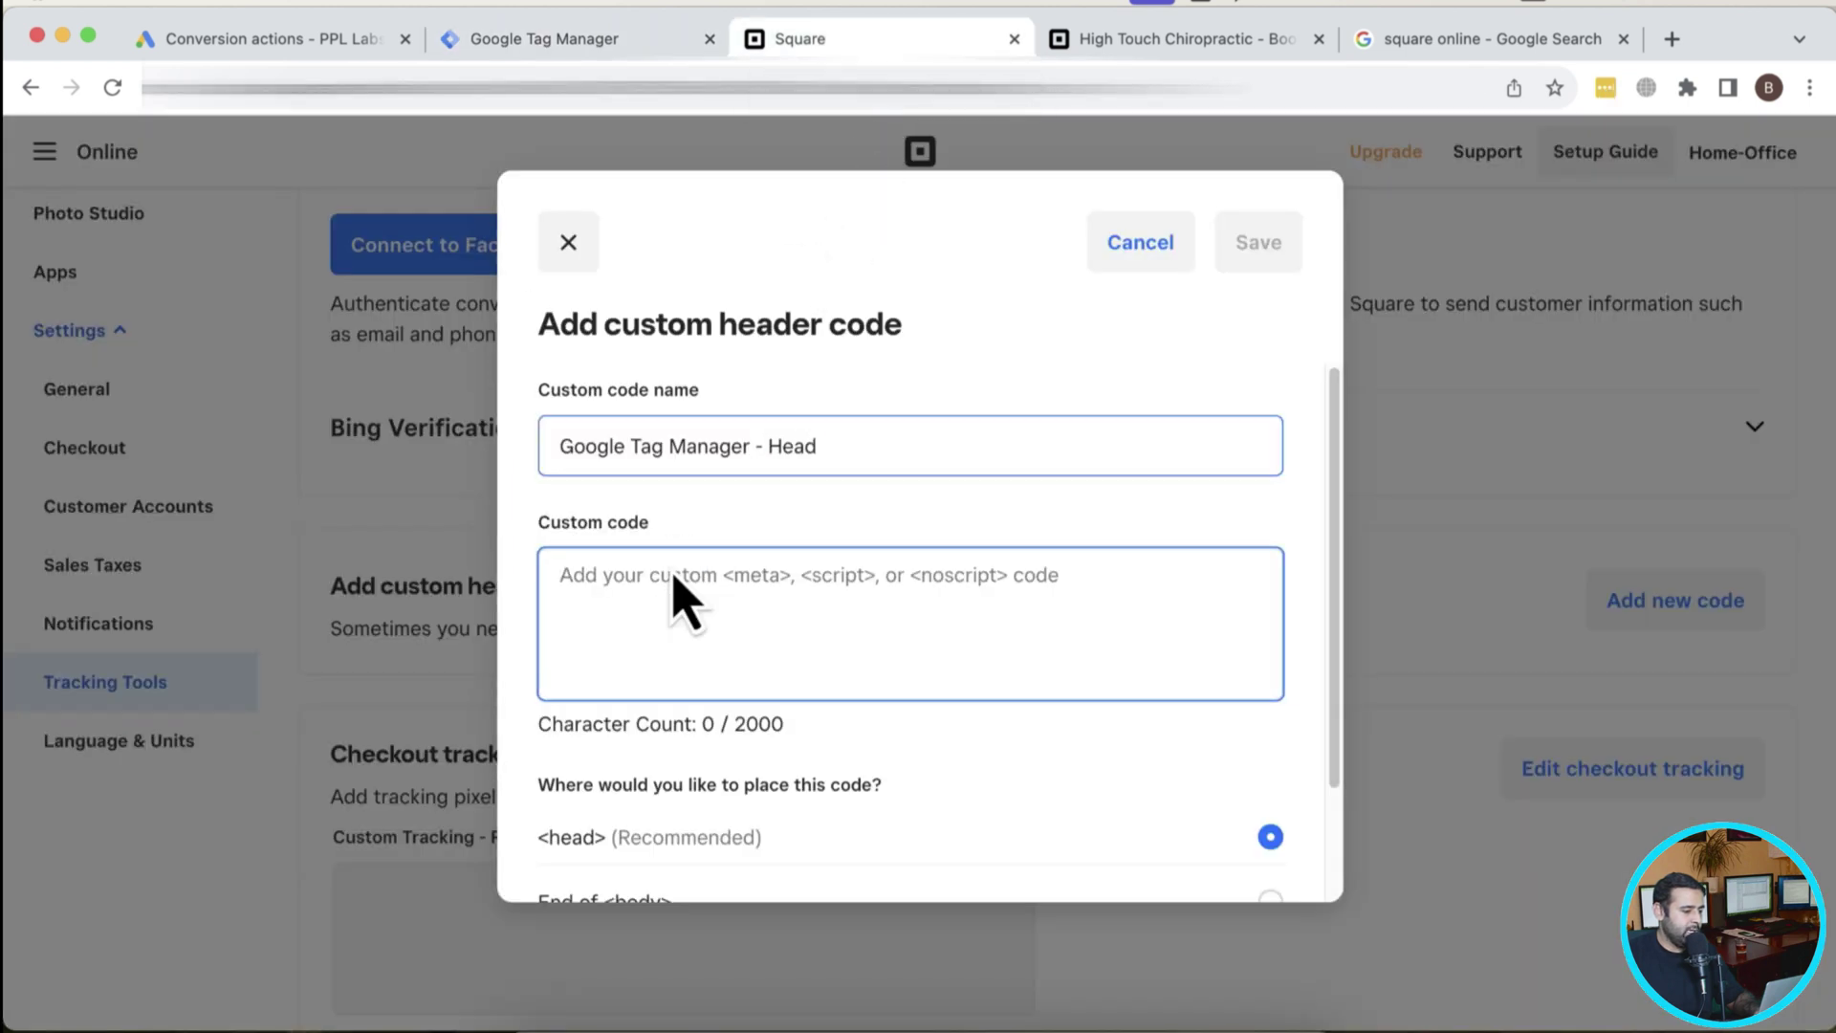
left_click_drag(544, 325, 922, 360)
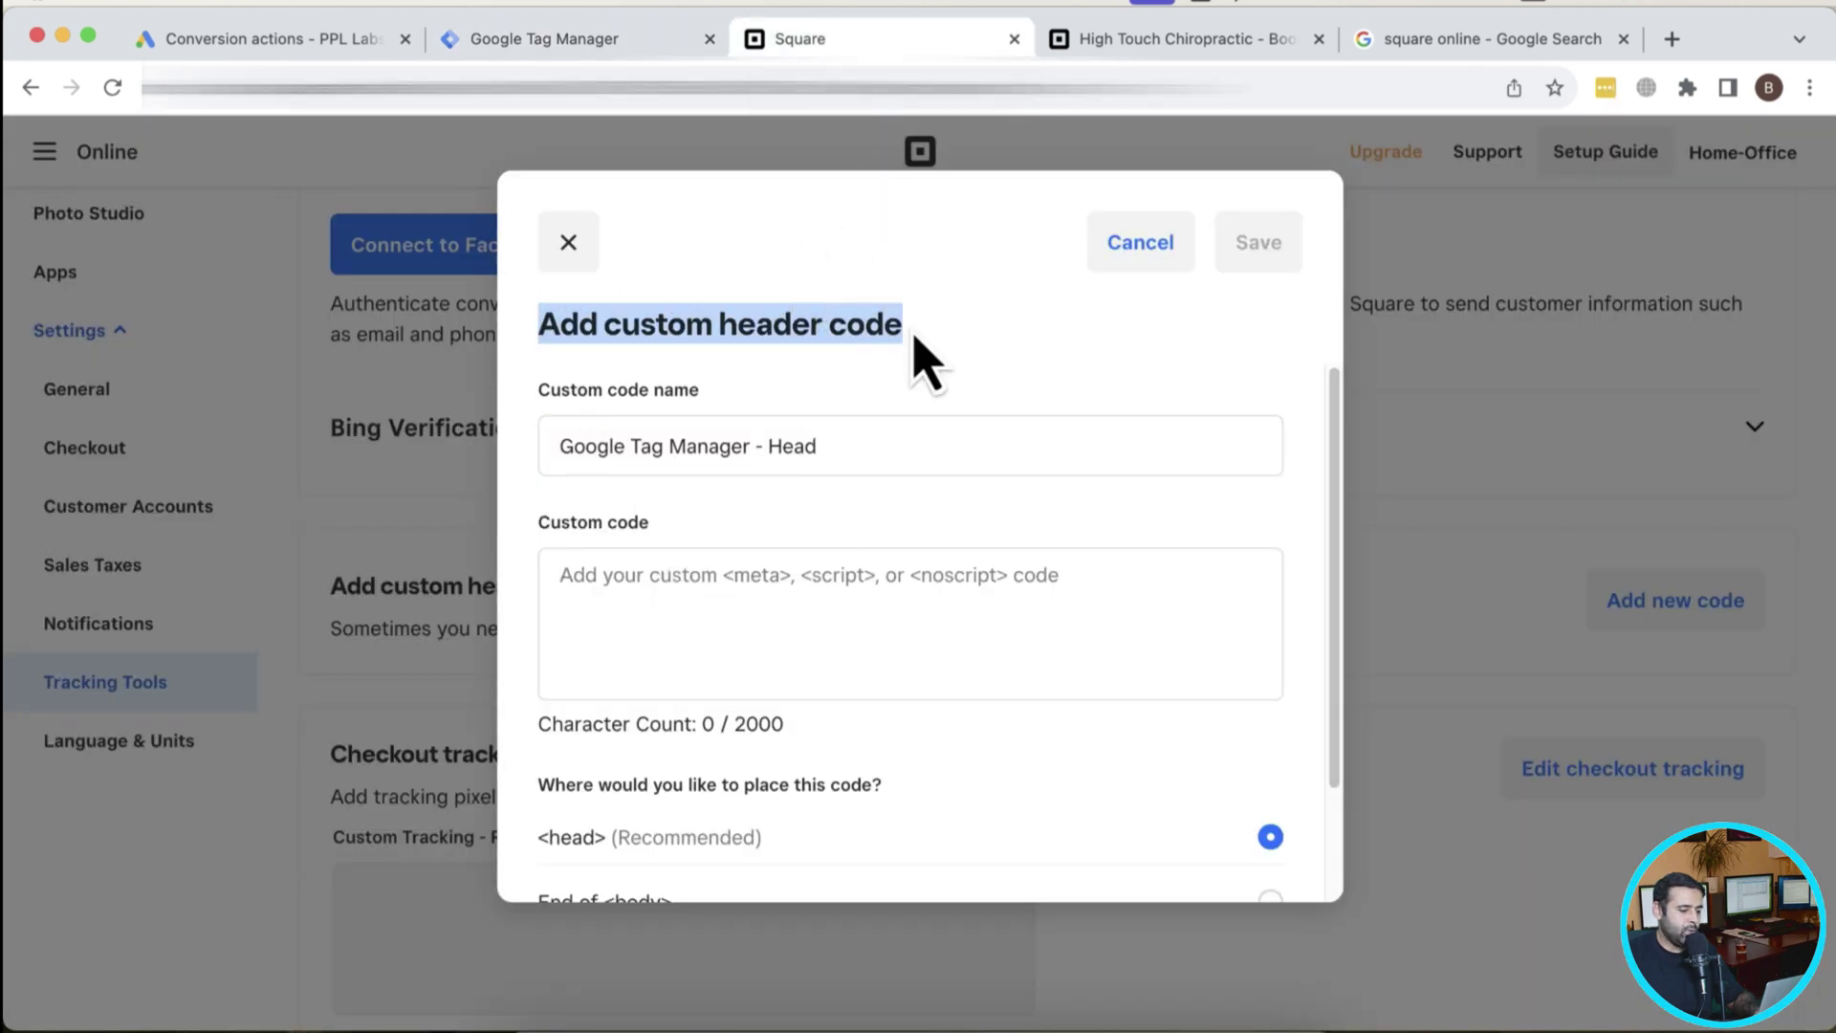
left_click(1060, 619)
key("super+v")
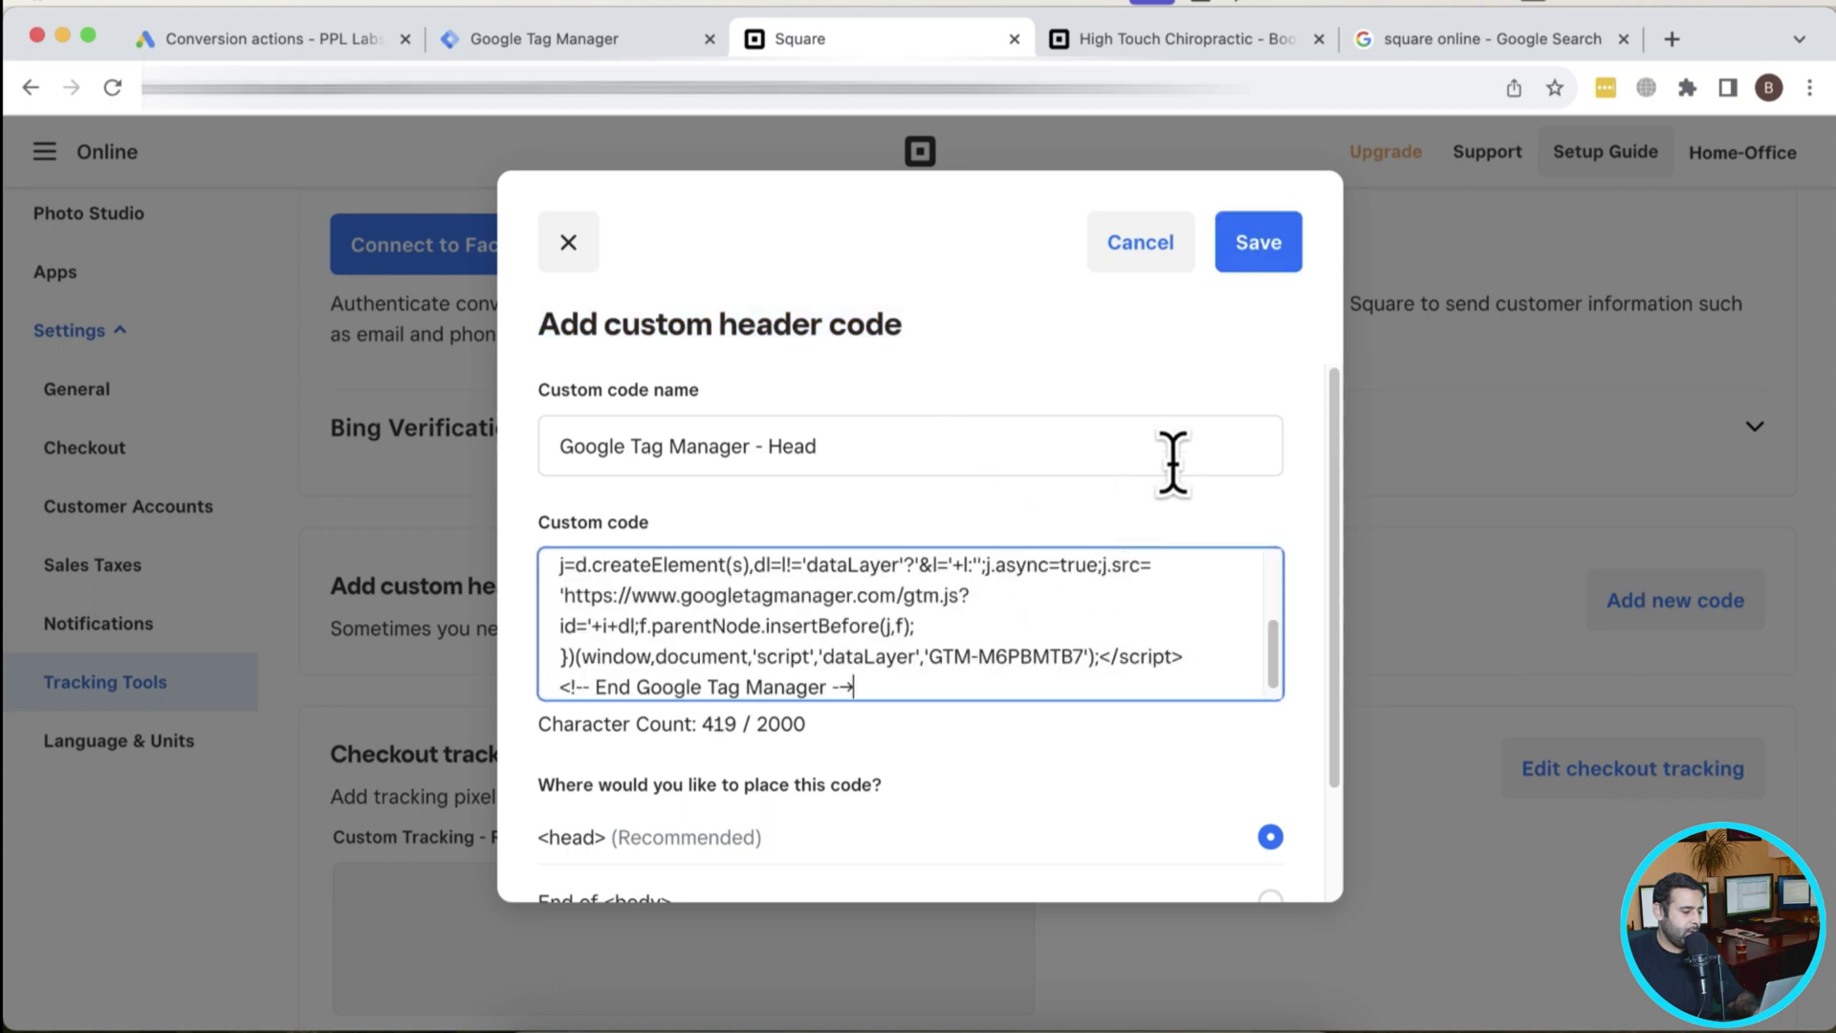
scroll(1178, 454, "down", 3)
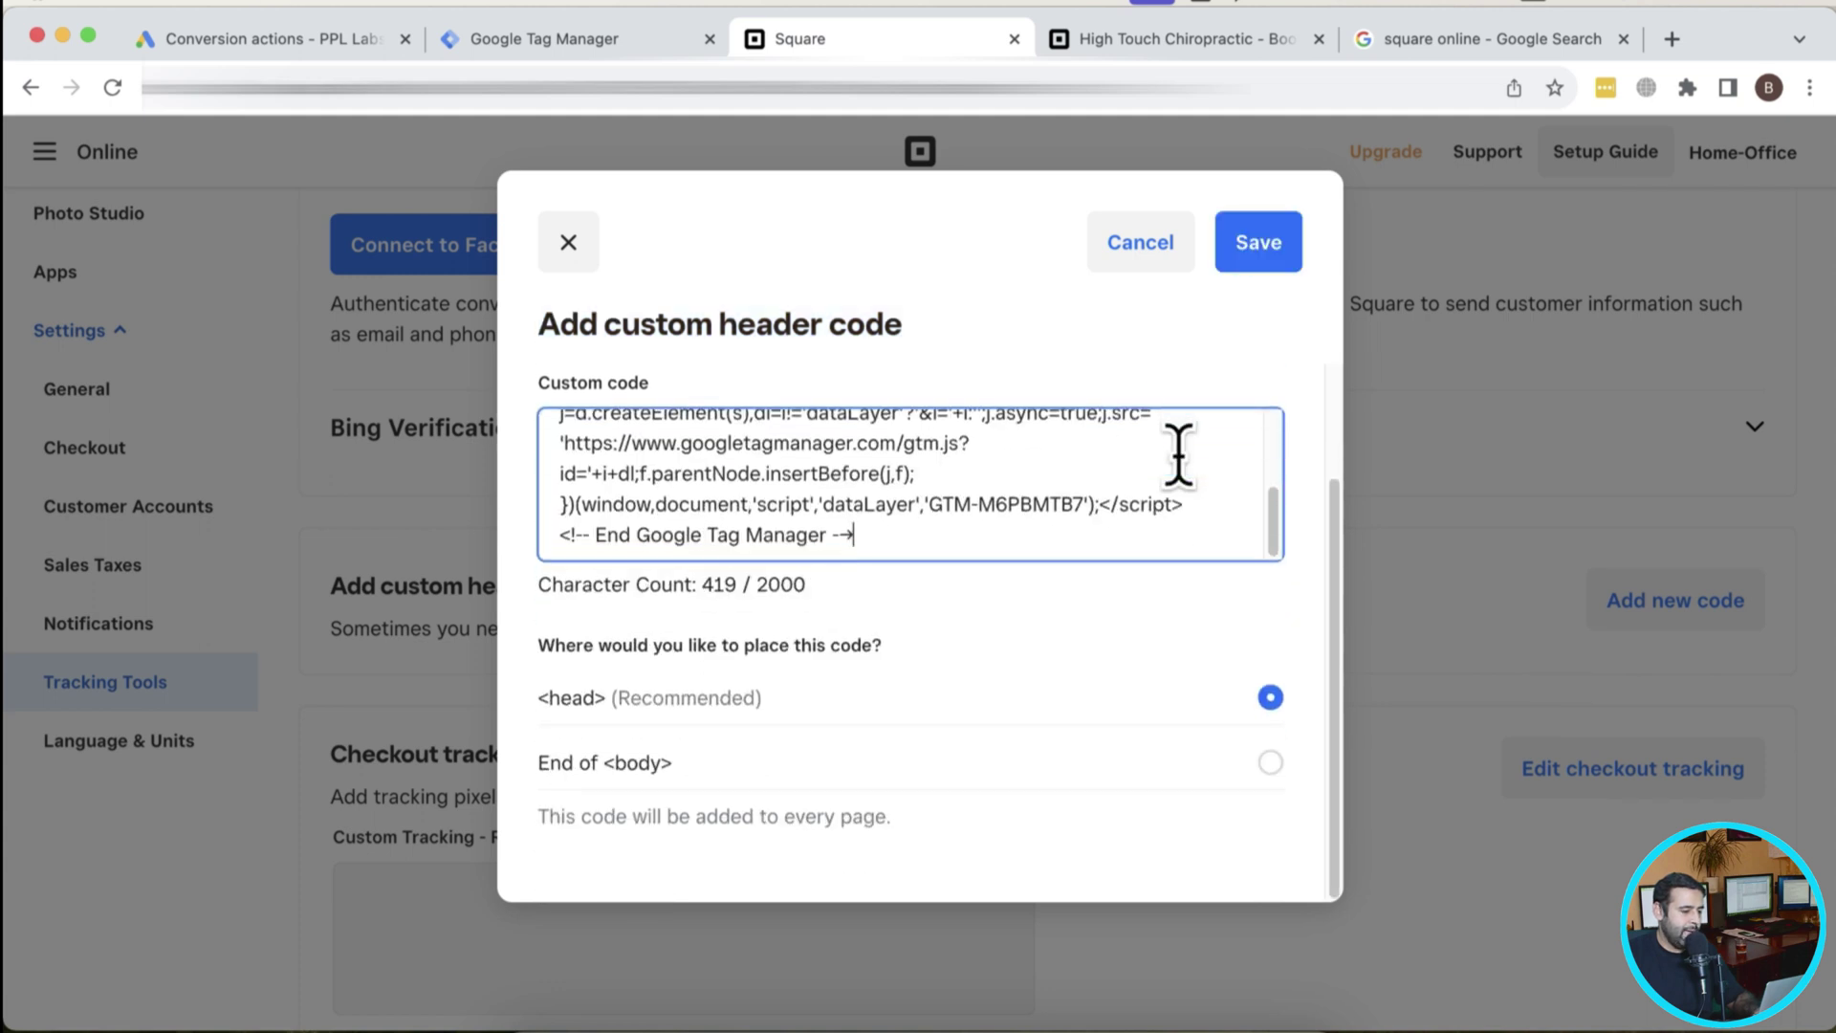
left_click(1260, 256)
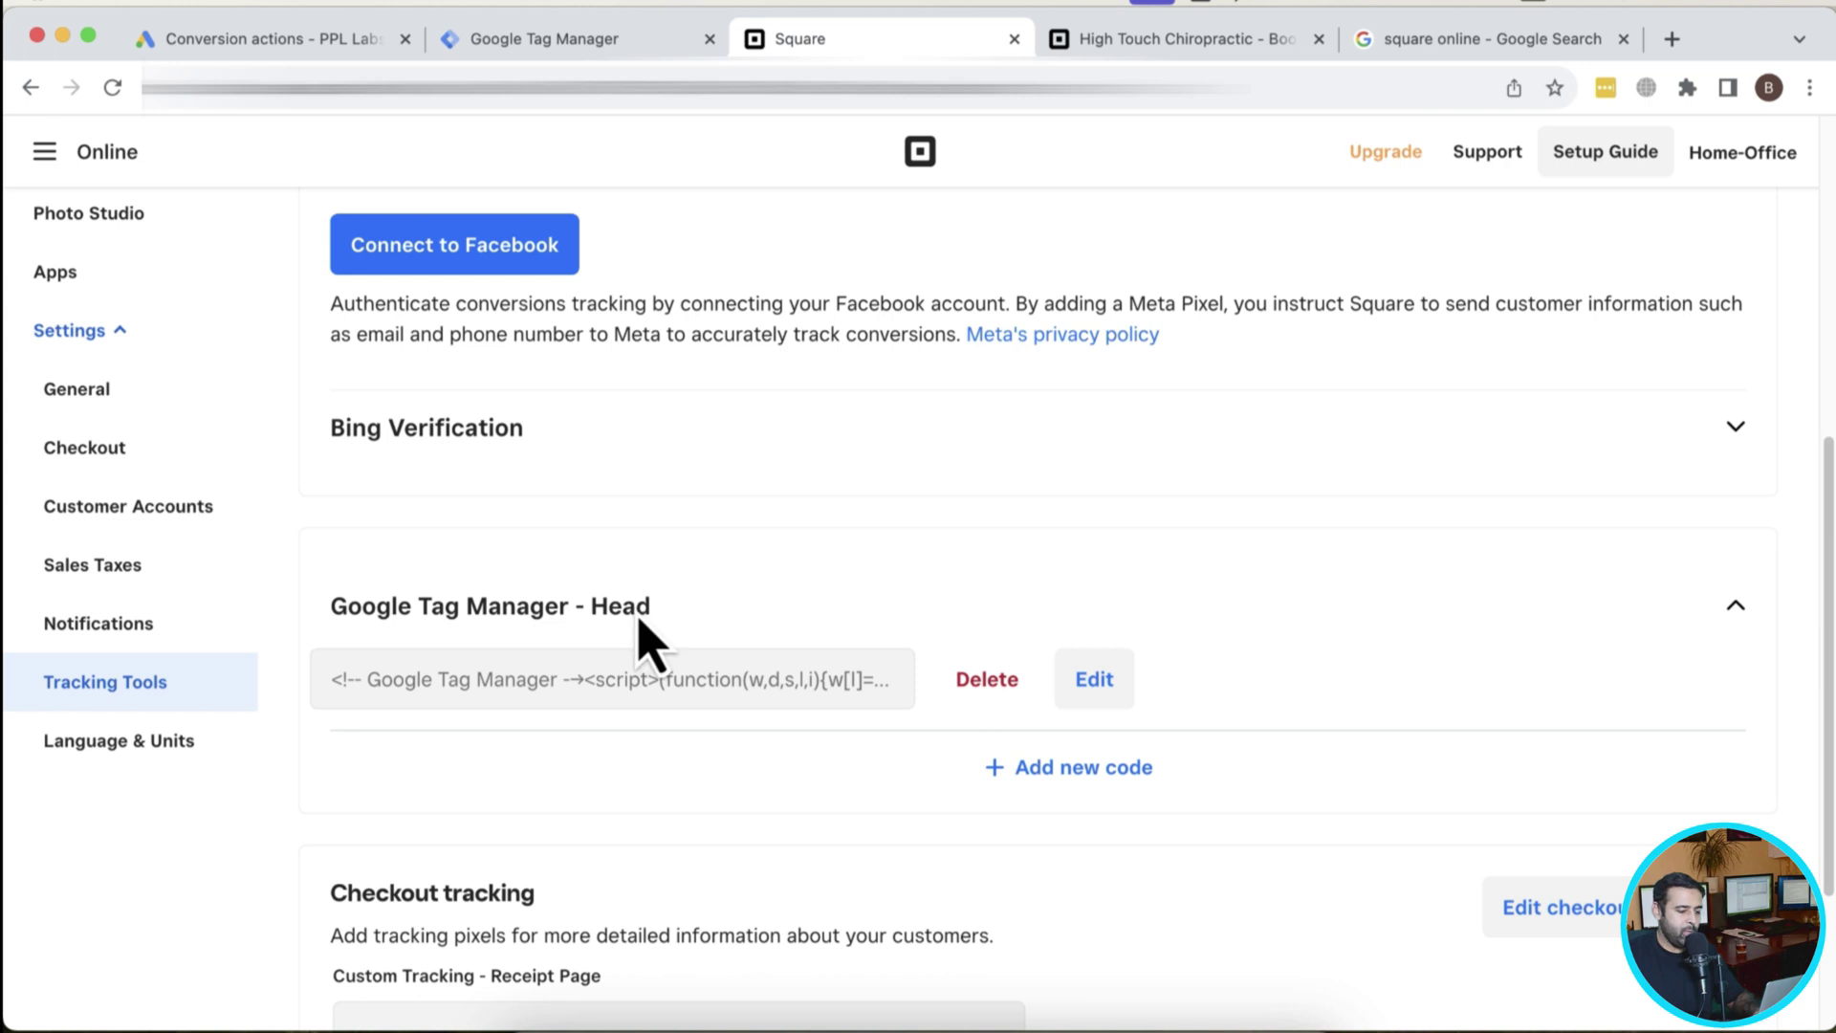
scroll(650, 641, "down", 3)
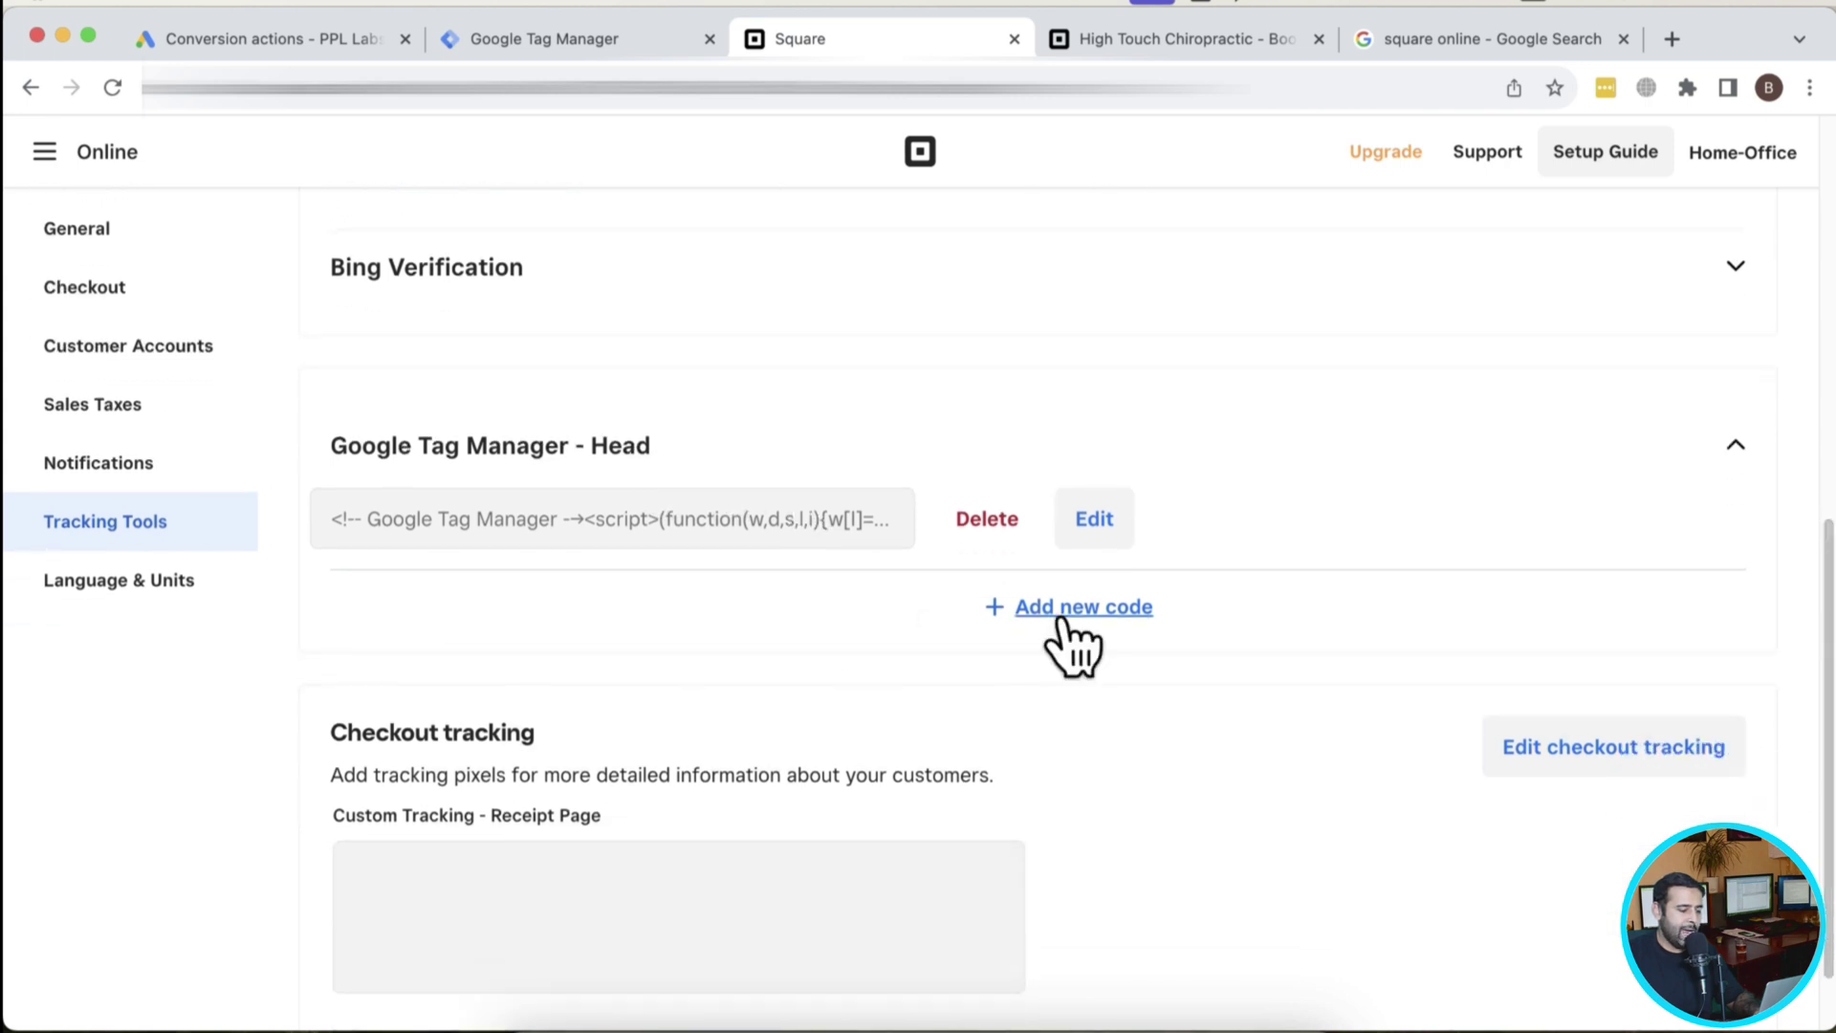
Start a second custom code entry named 'Google Tag Manager - Body'.
left_click(1061, 612)
left_click(842, 450)
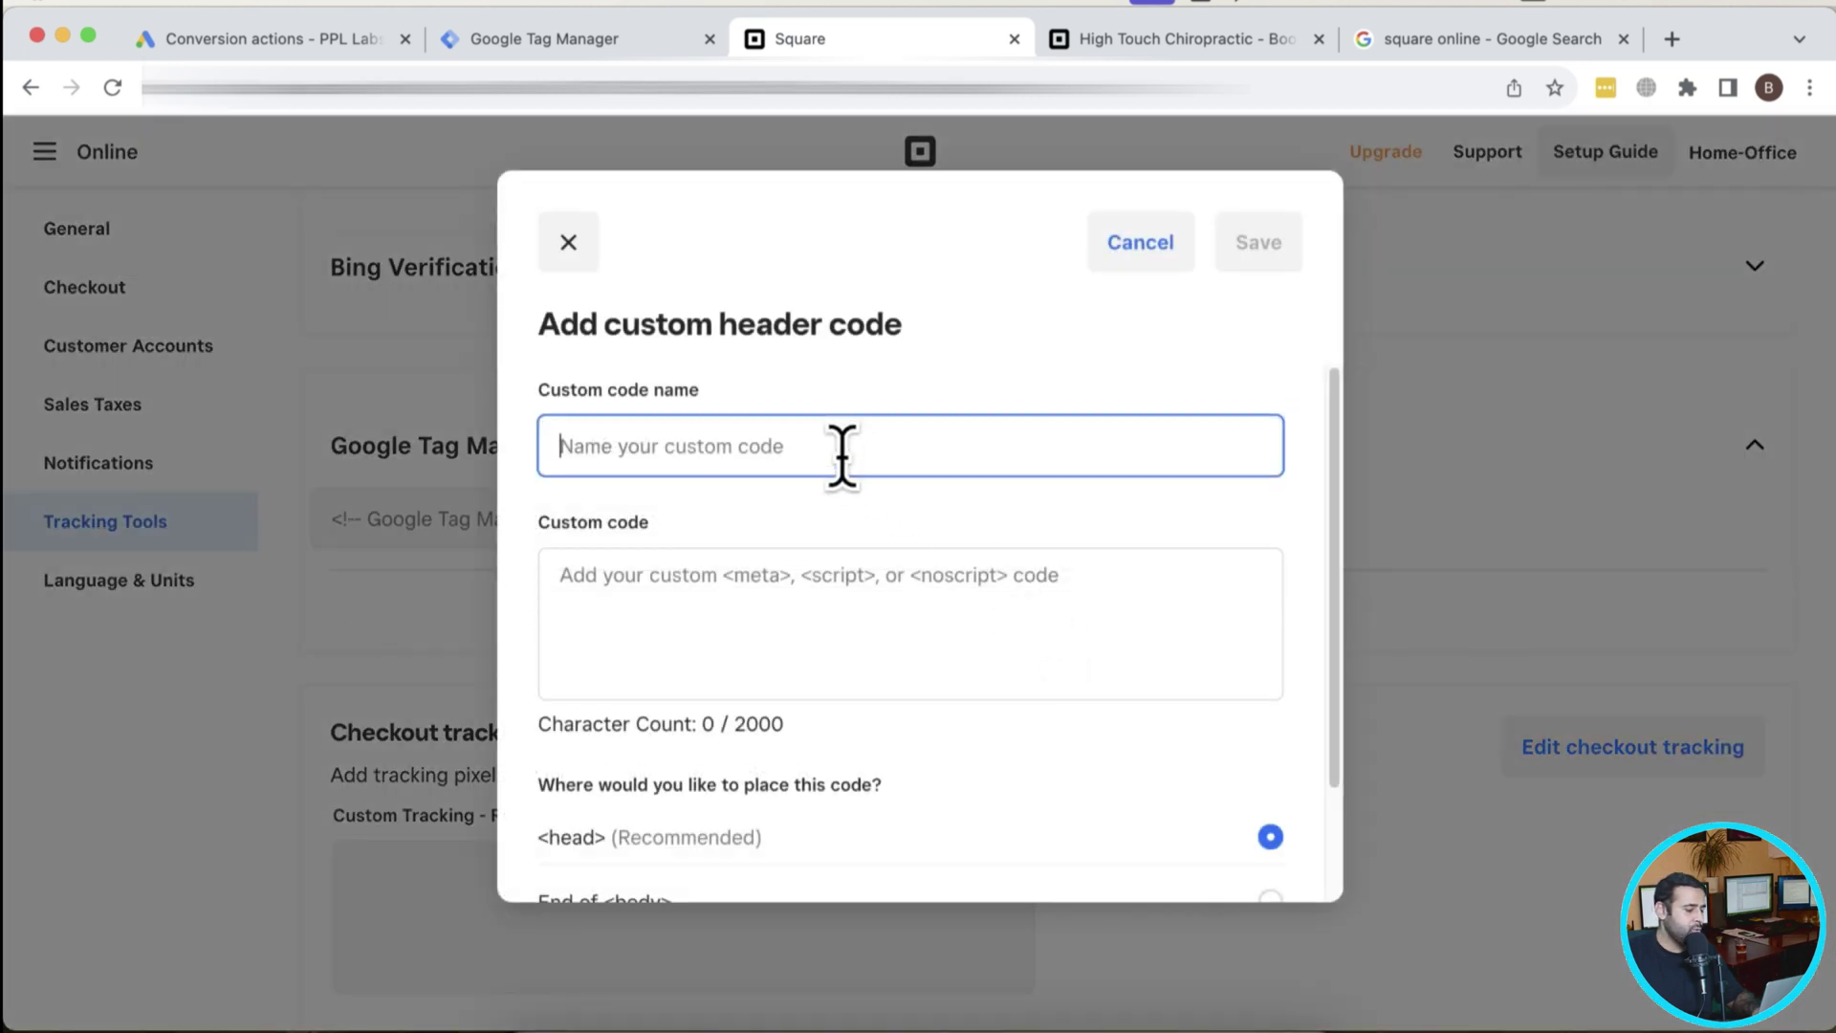
type("Google Tag Manager - Body")
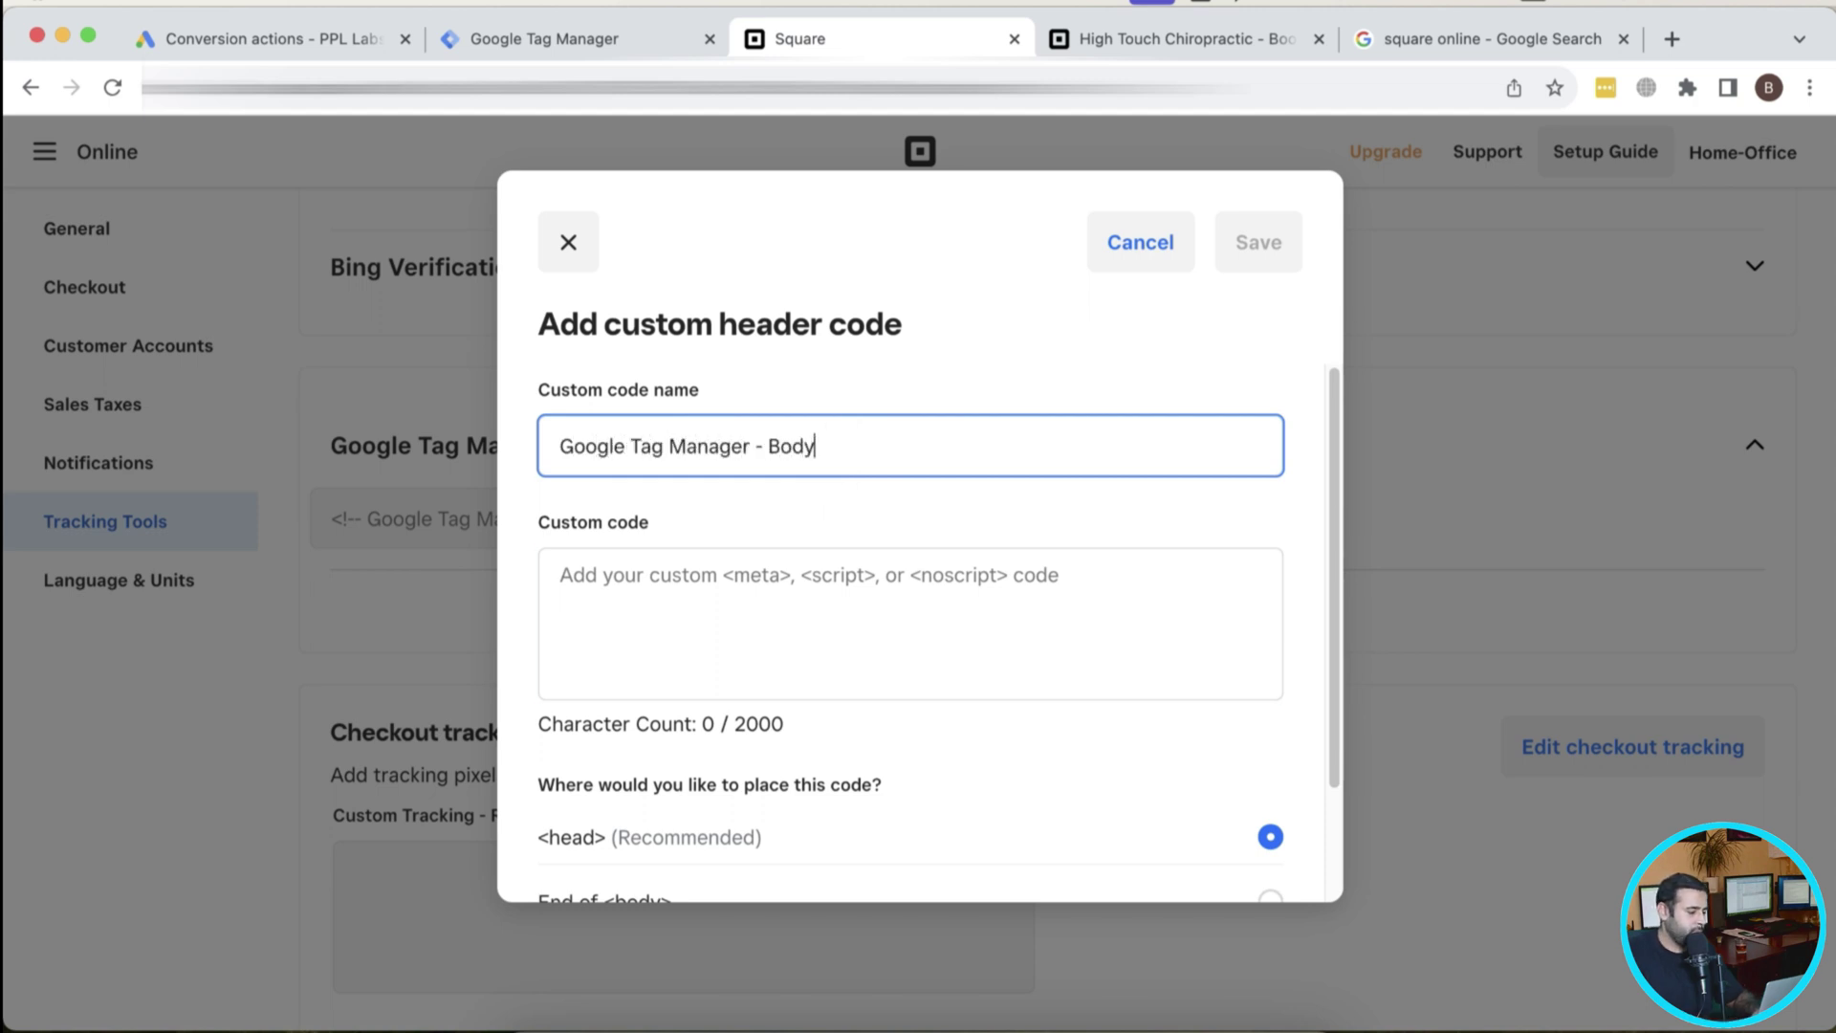
left_click(860, 574)
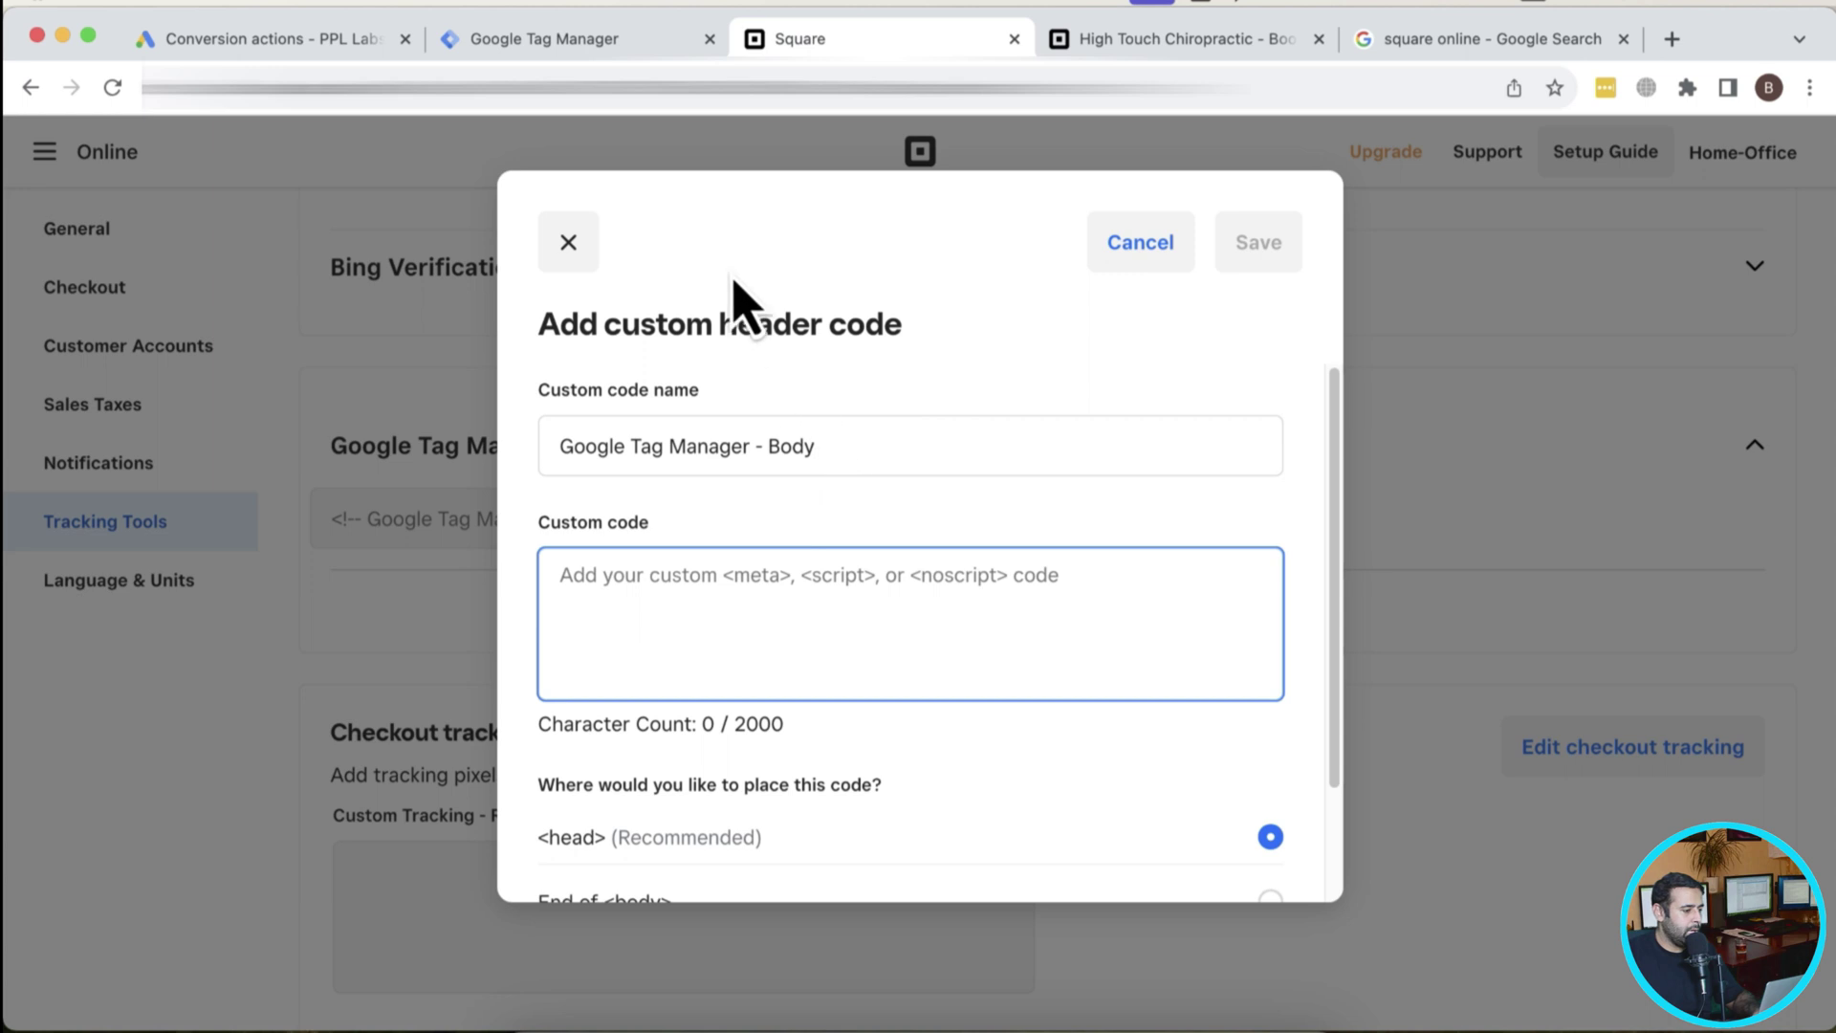
Paste the GTM noscript body snippet, save it, and check the saved Body entry.
left_click(545, 38)
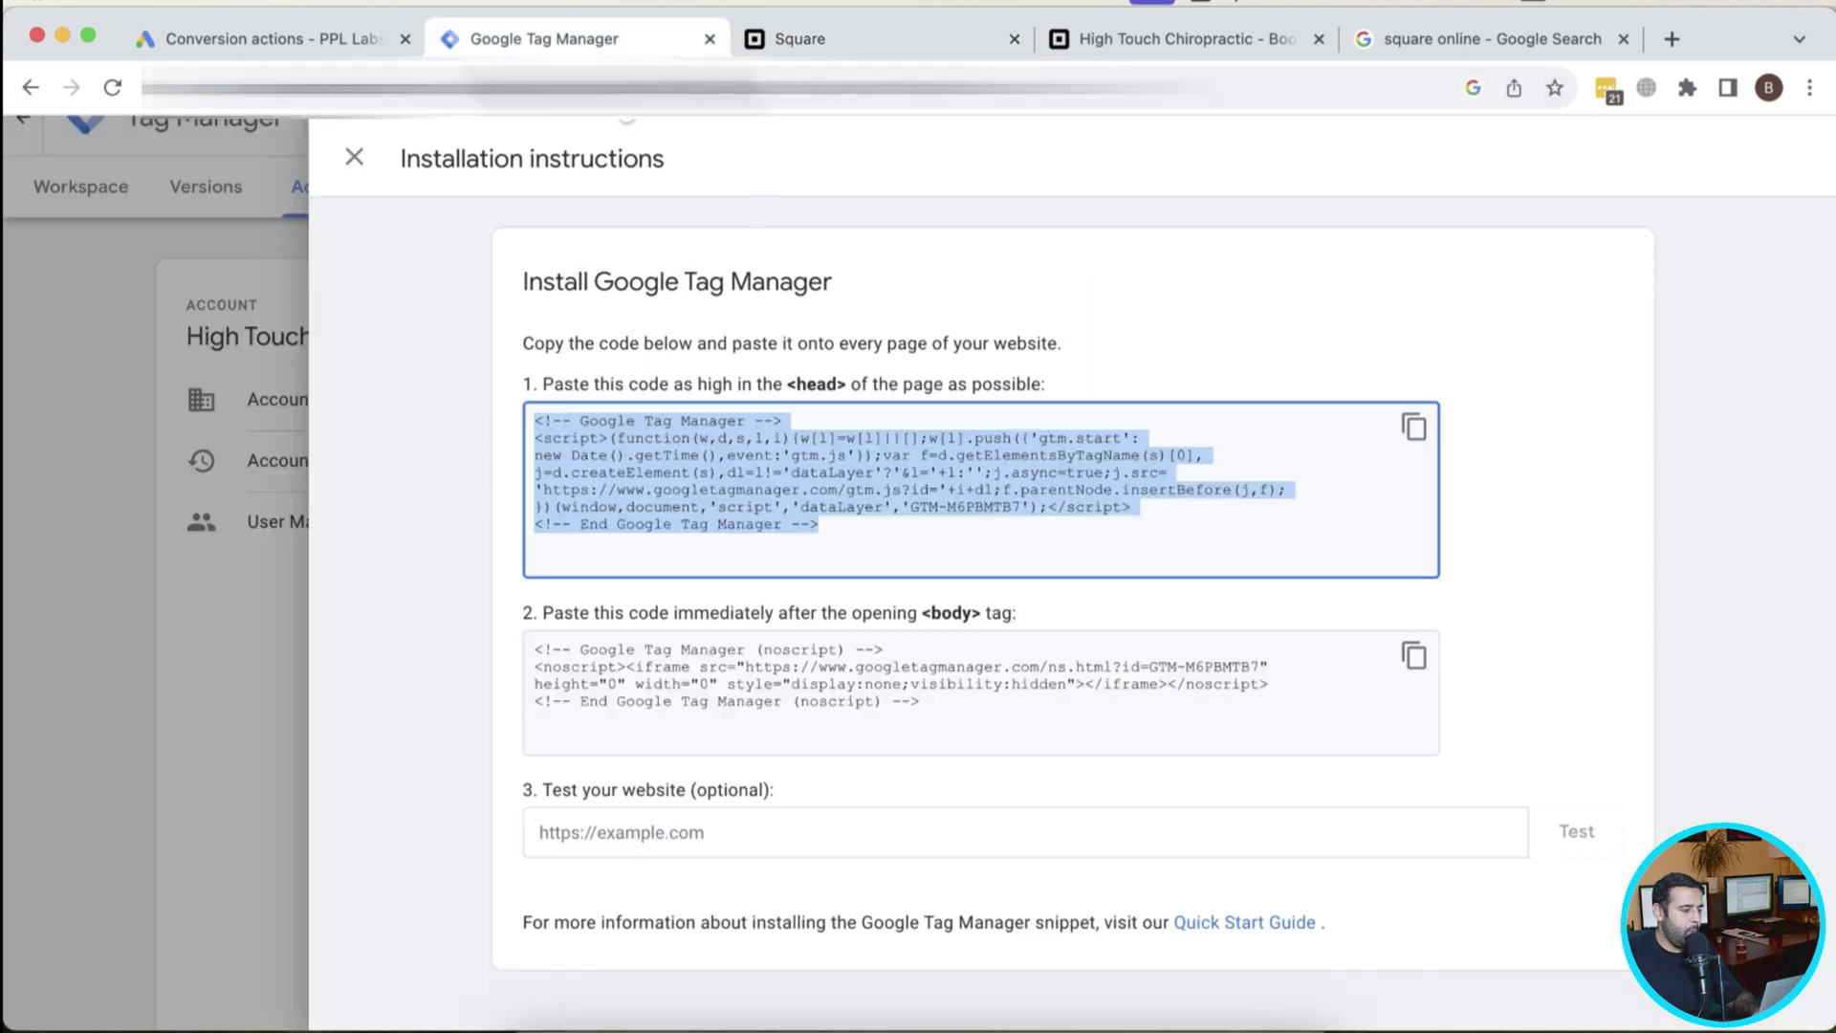
left_click(1413, 656)
left_click(800, 39)
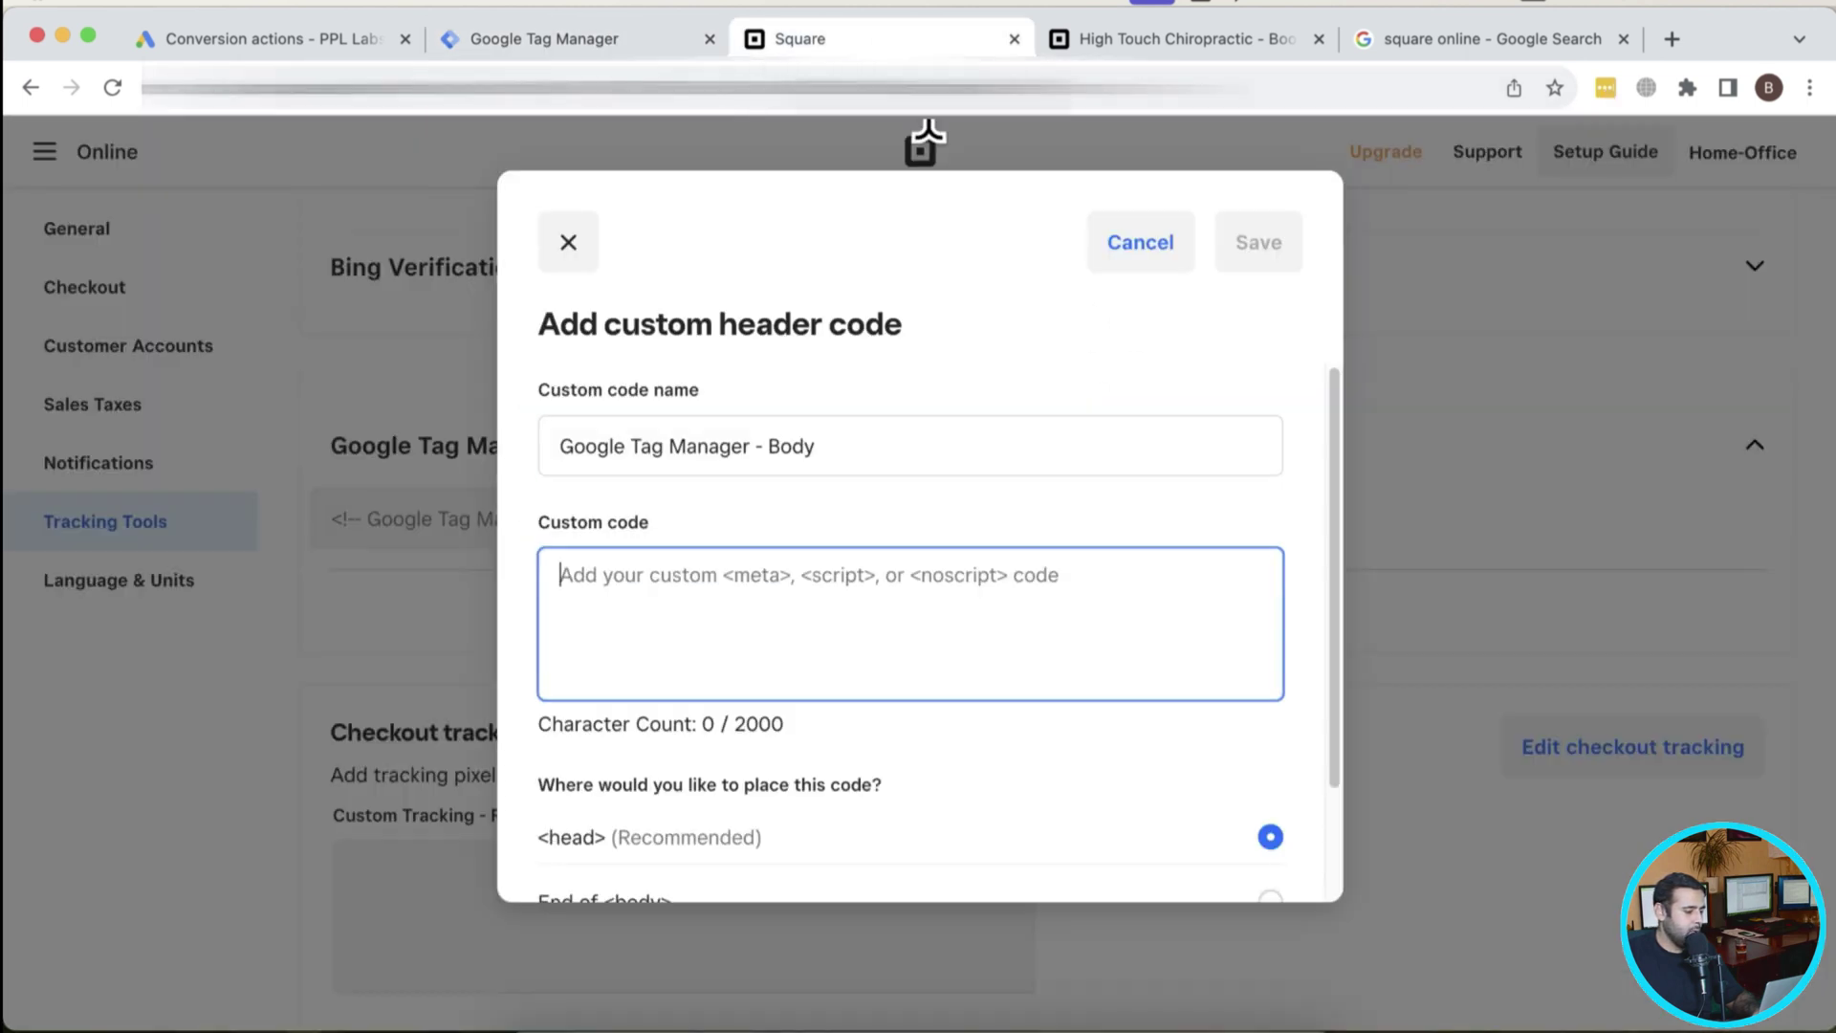
key("ctrl+v")
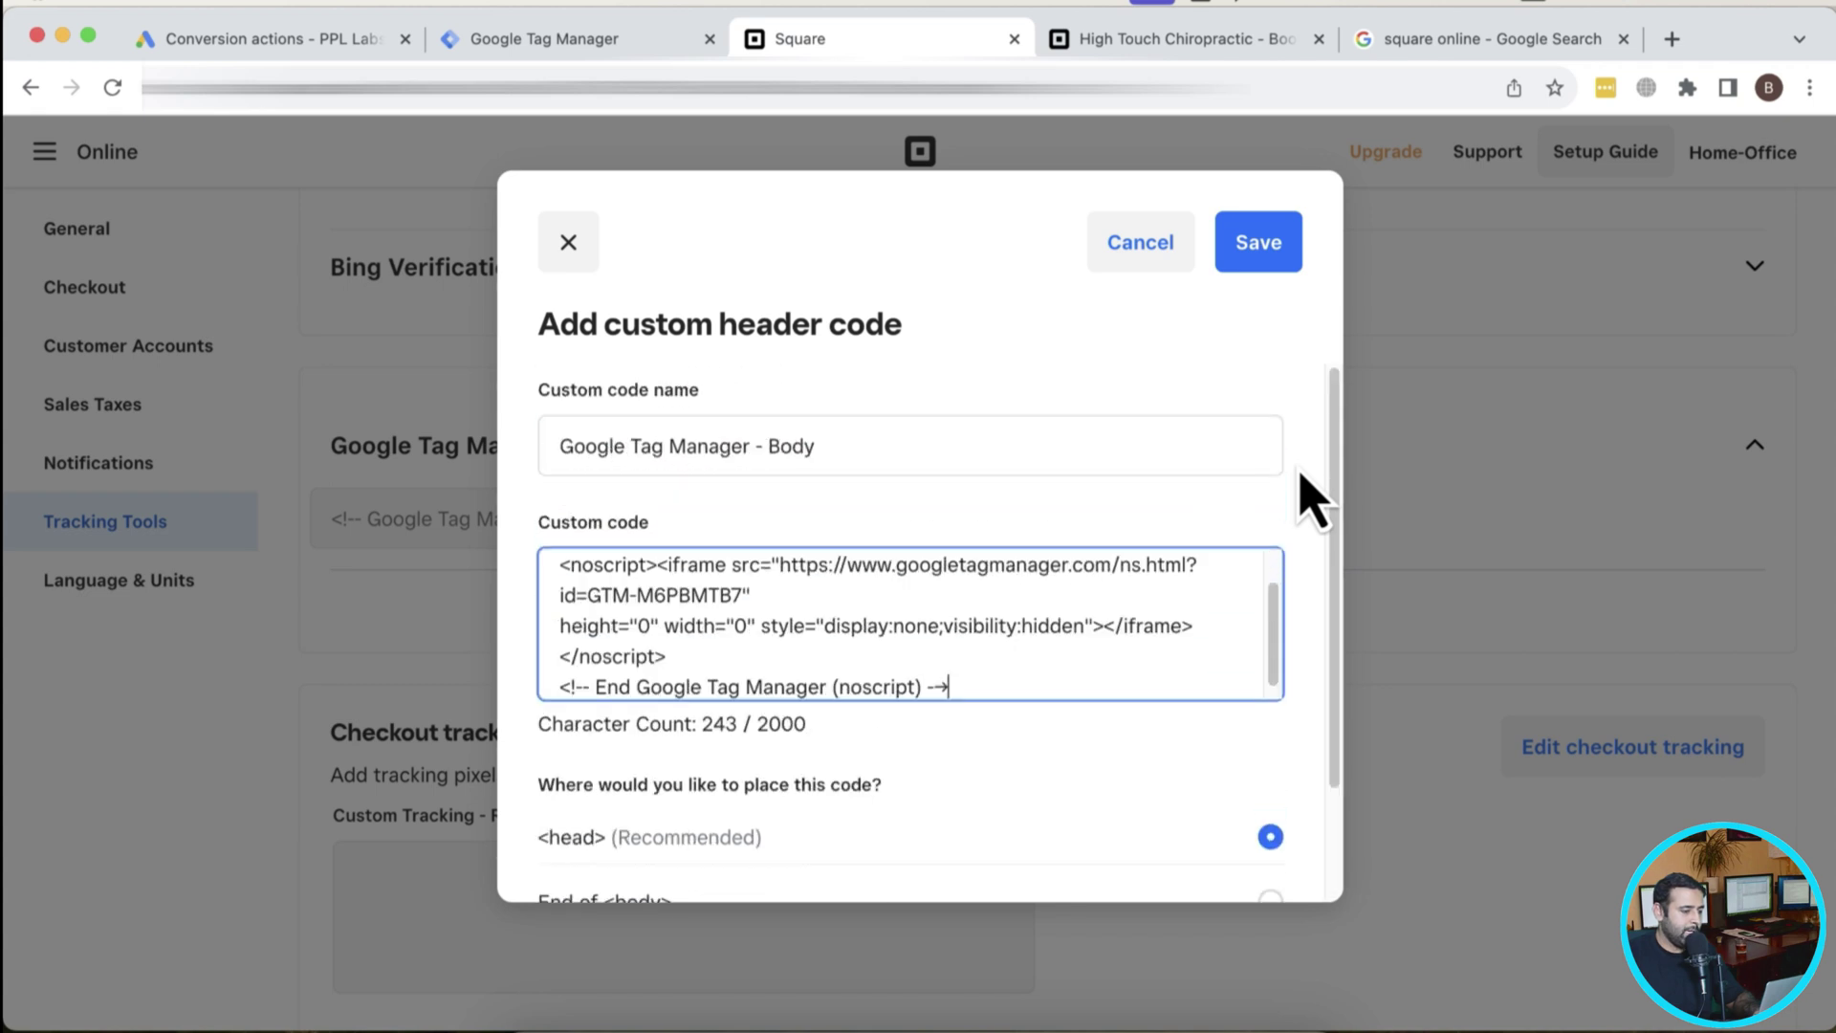
left_click(1259, 242)
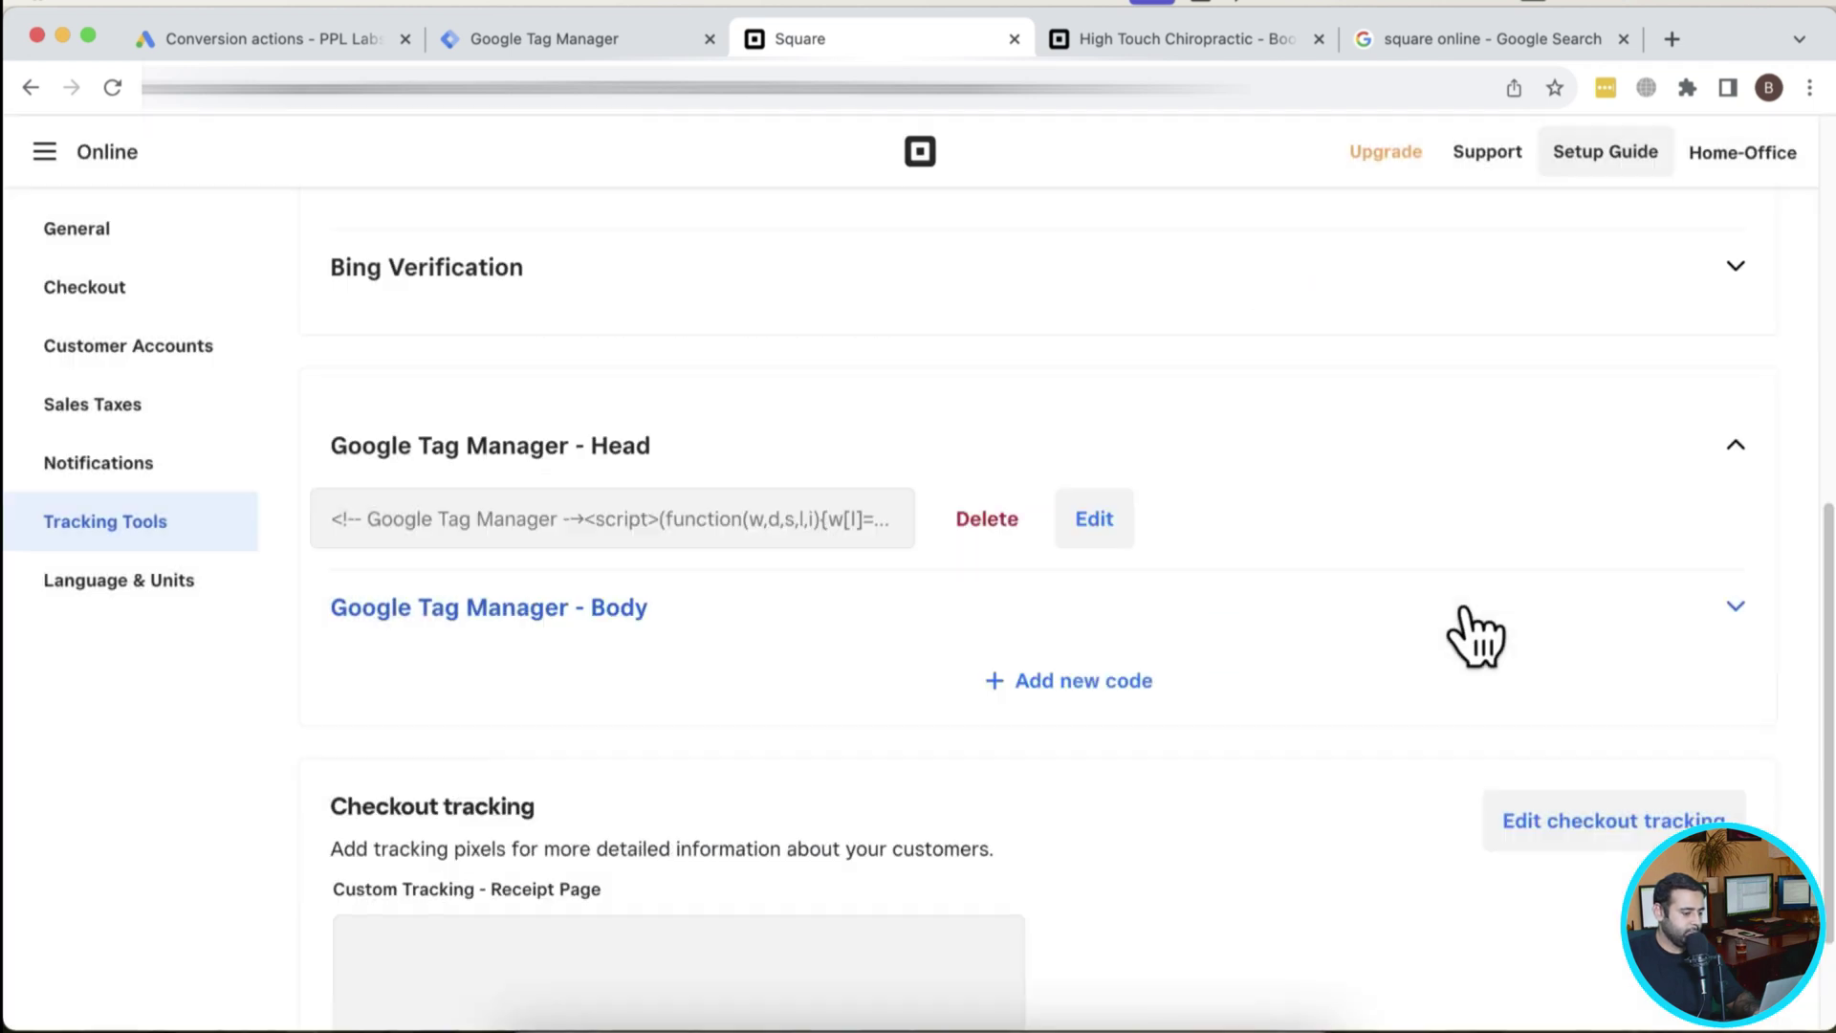
scroll(1467, 641, "down", 2)
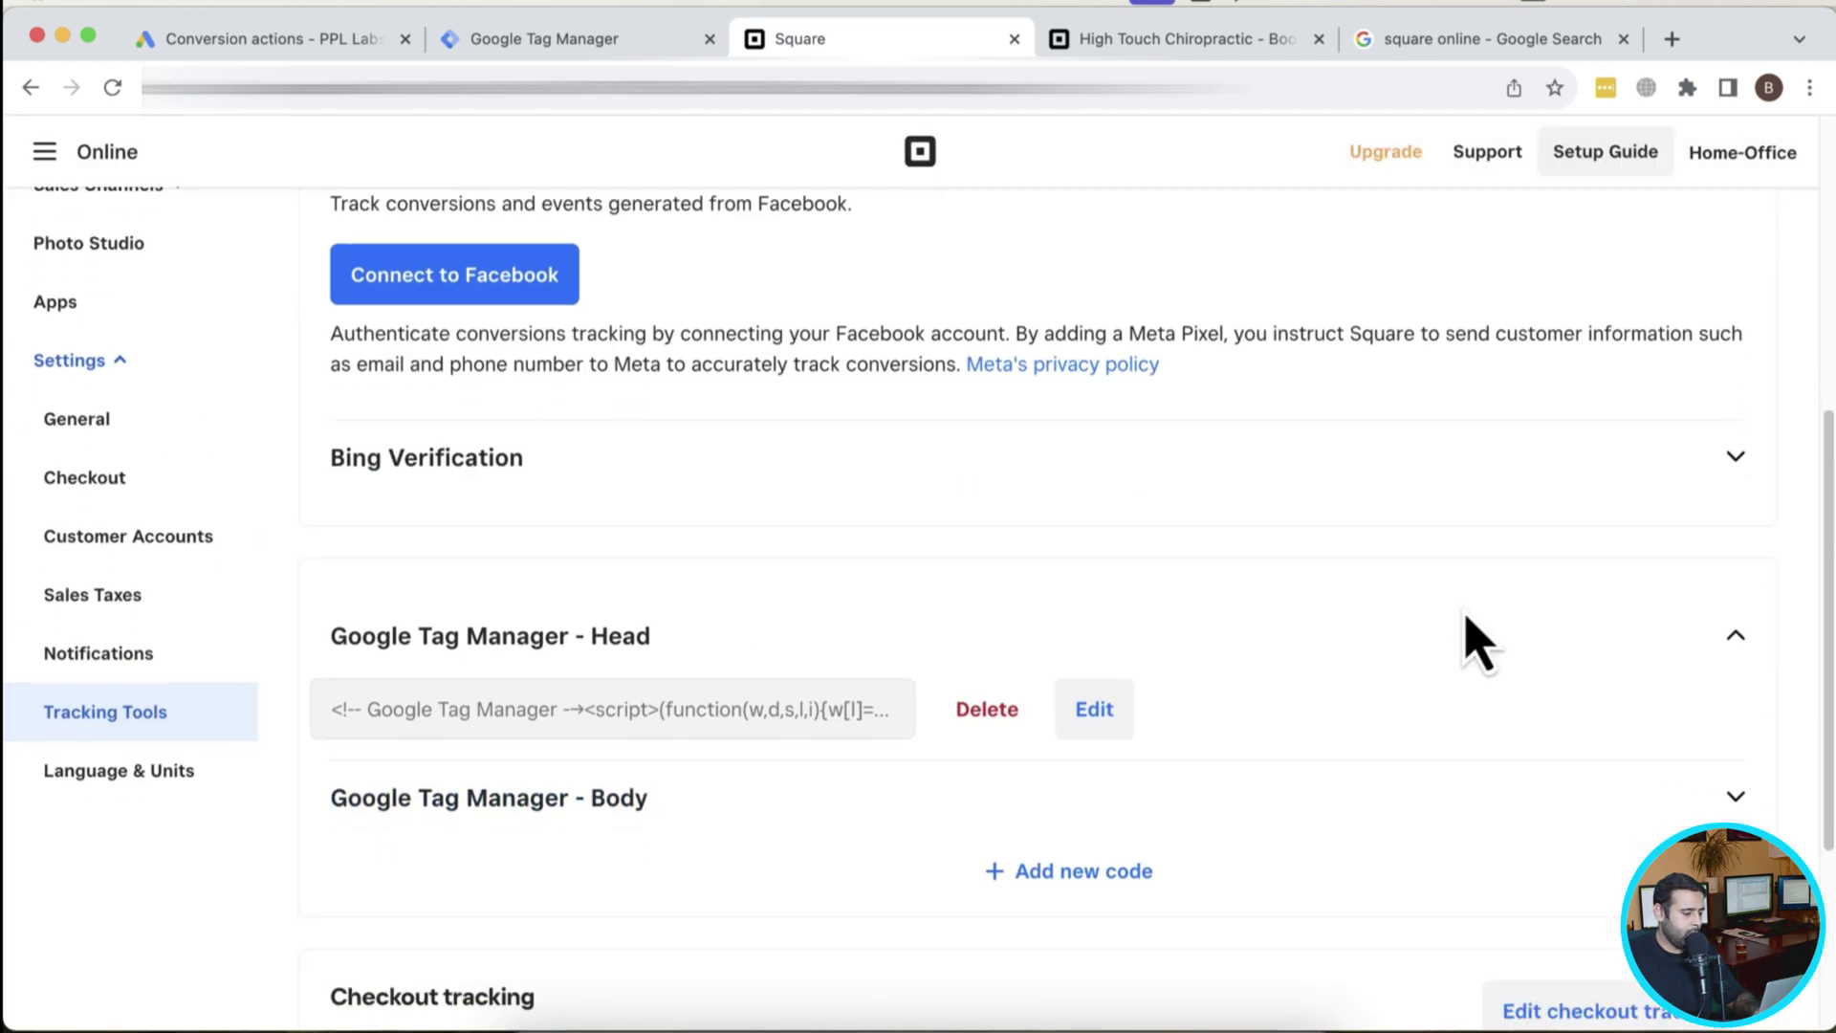
left_click(1733, 767)
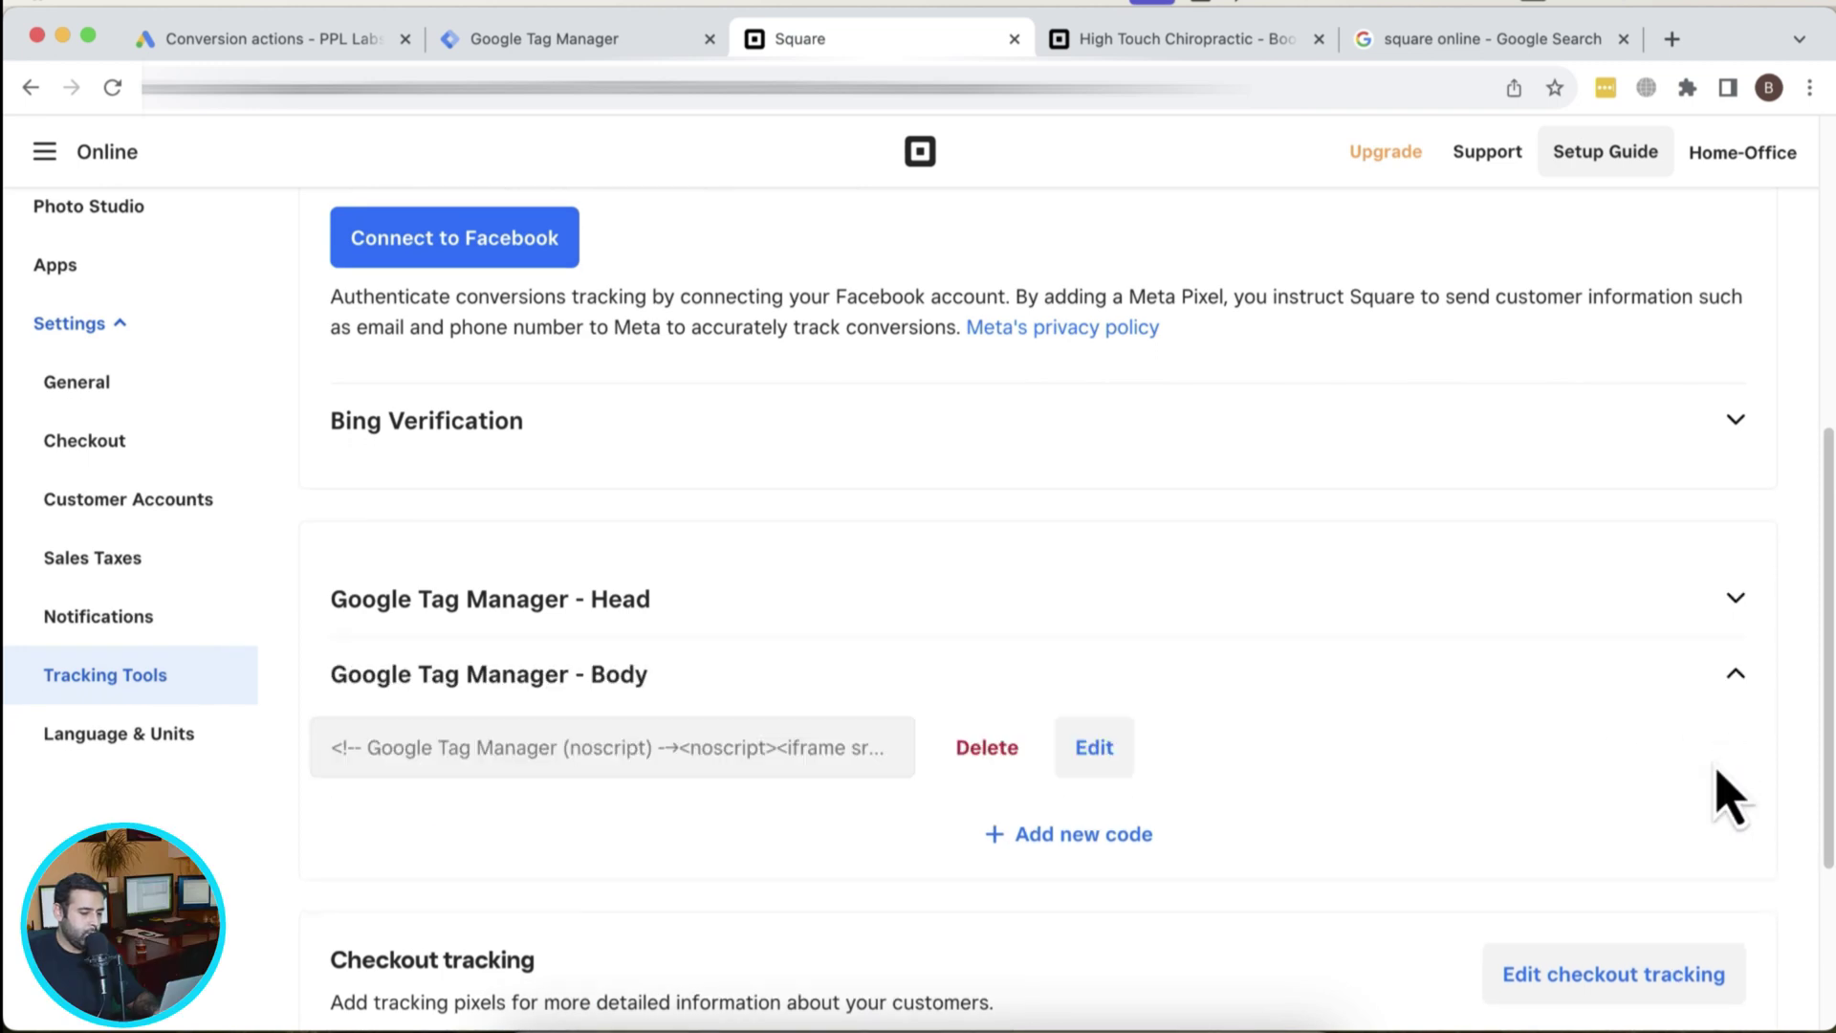
left_click(1731, 681)
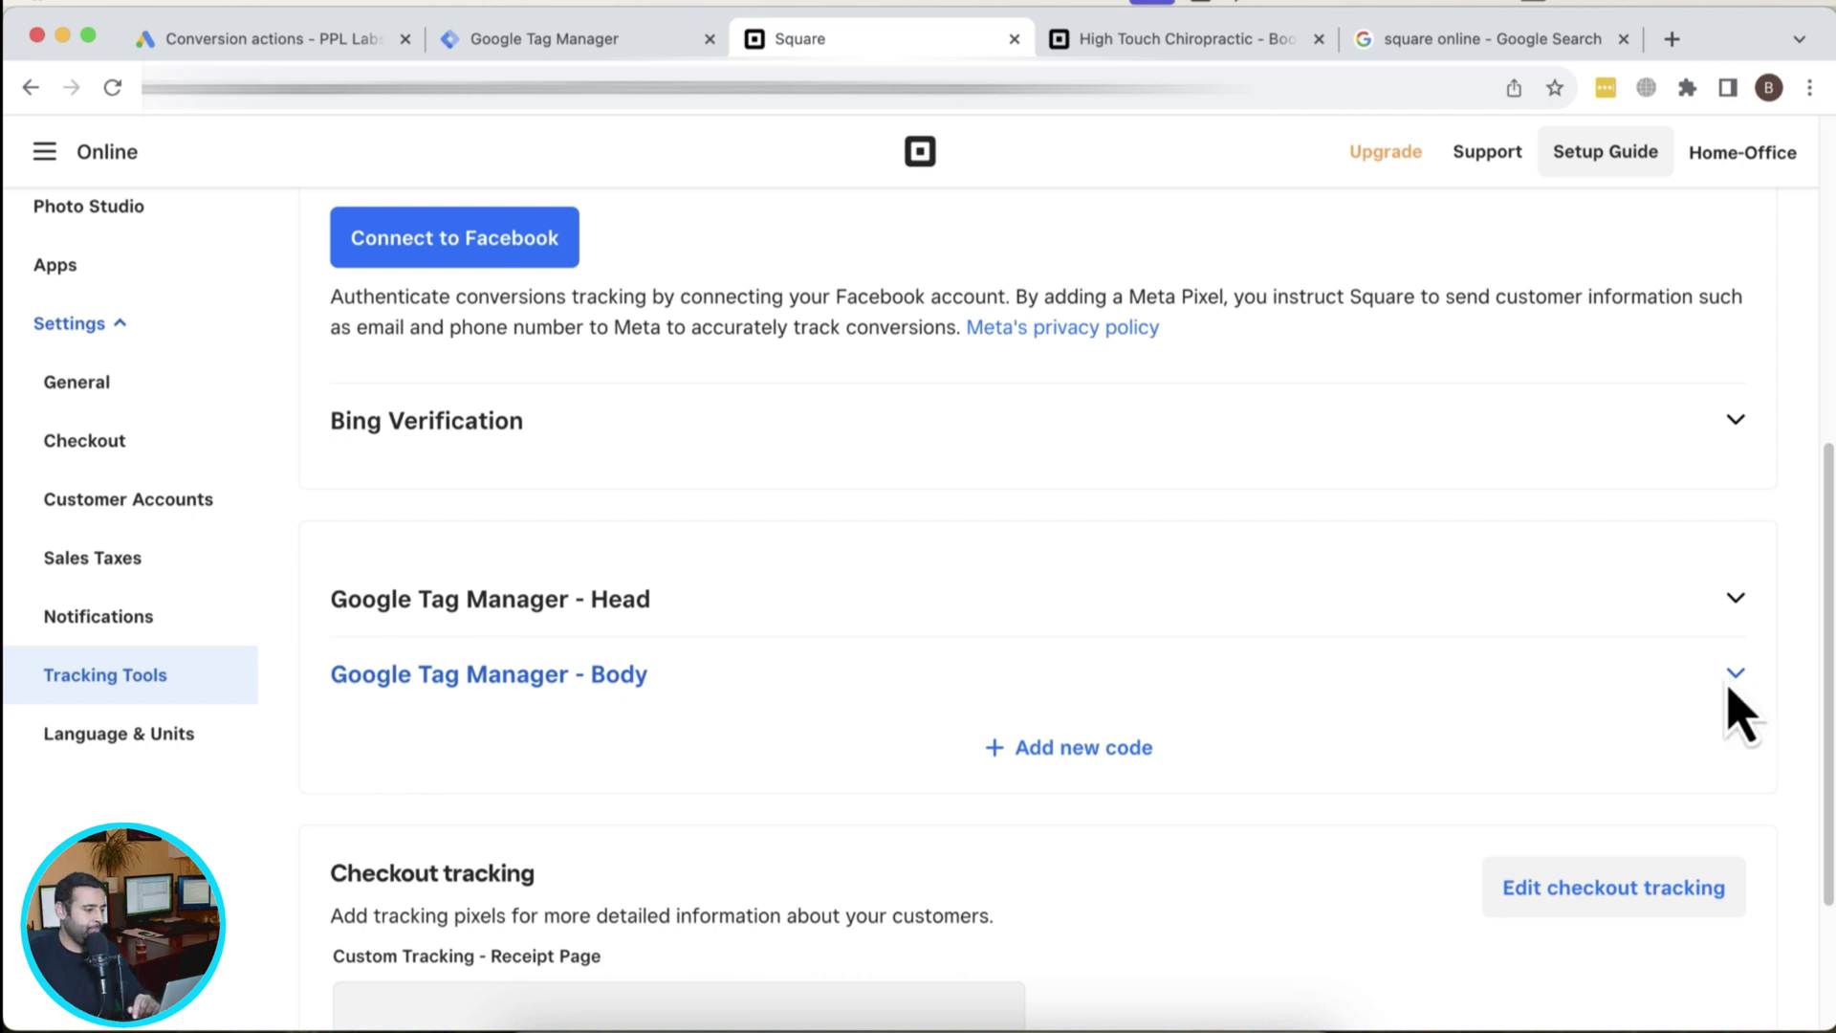
Close GTM's installation instructions and open the workspace's Tags list.
left_click(650, 43)
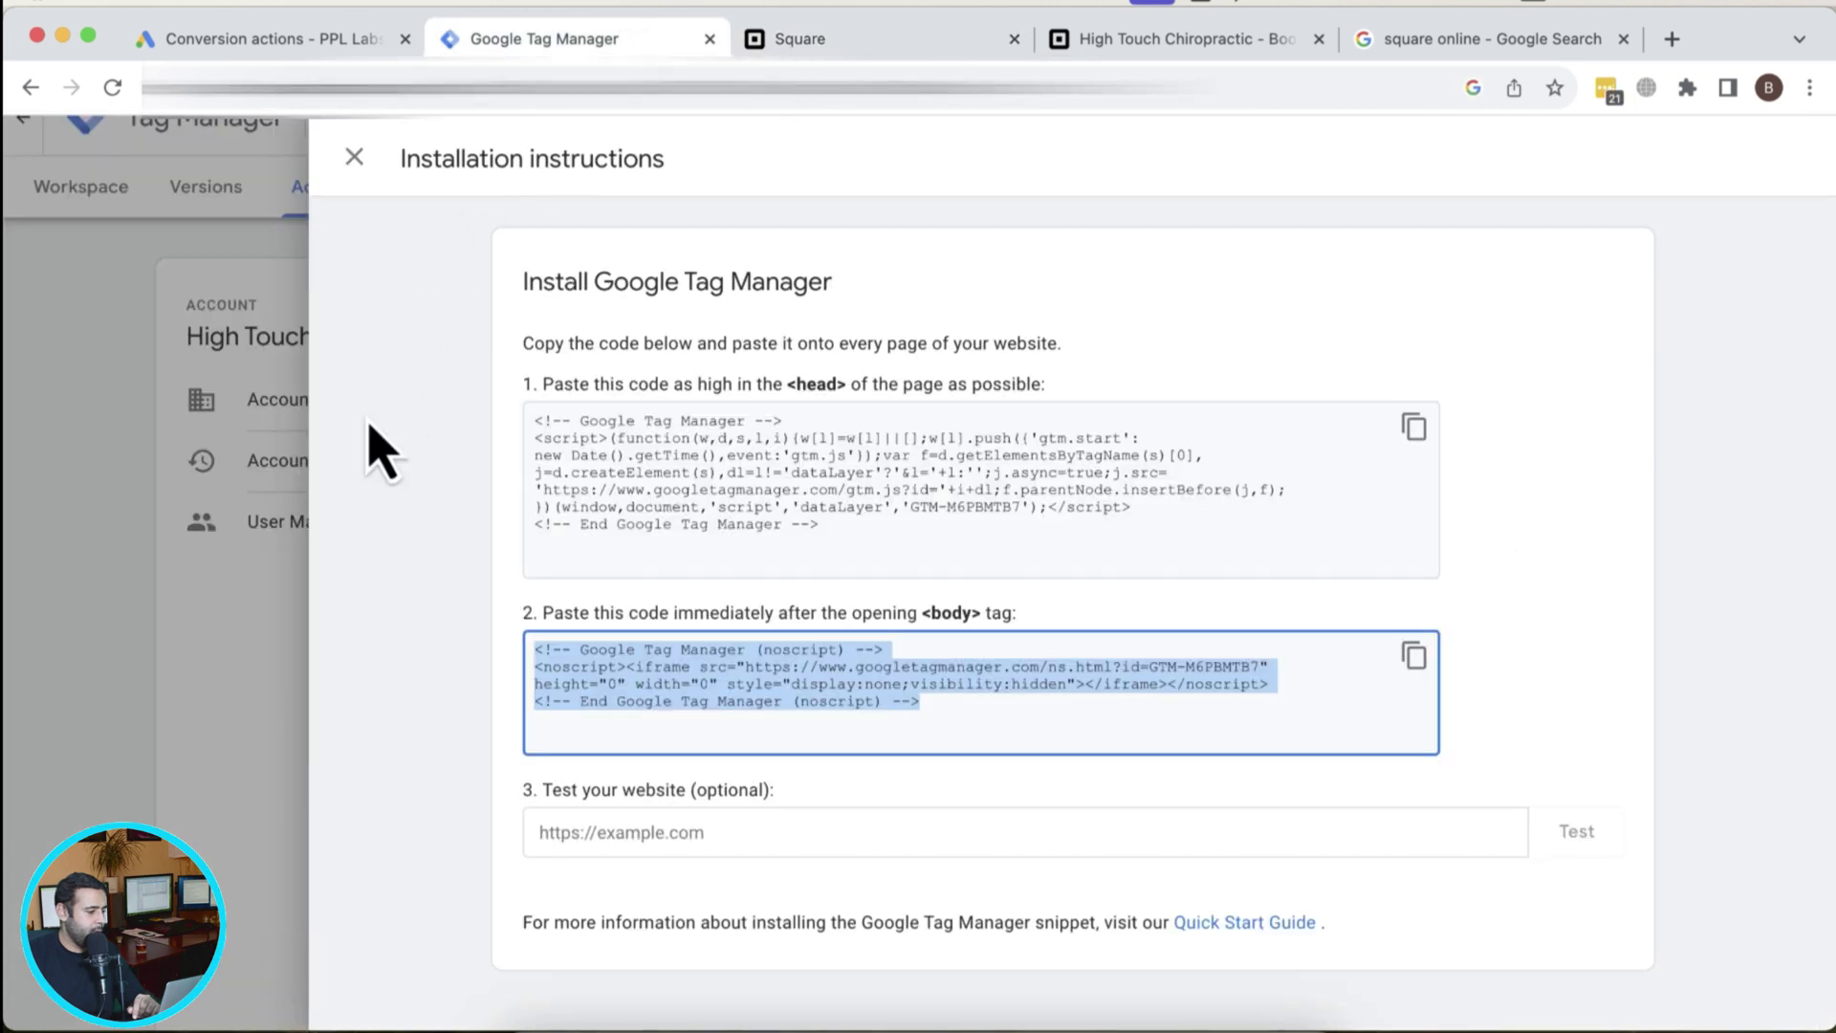
left_click(325, 487)
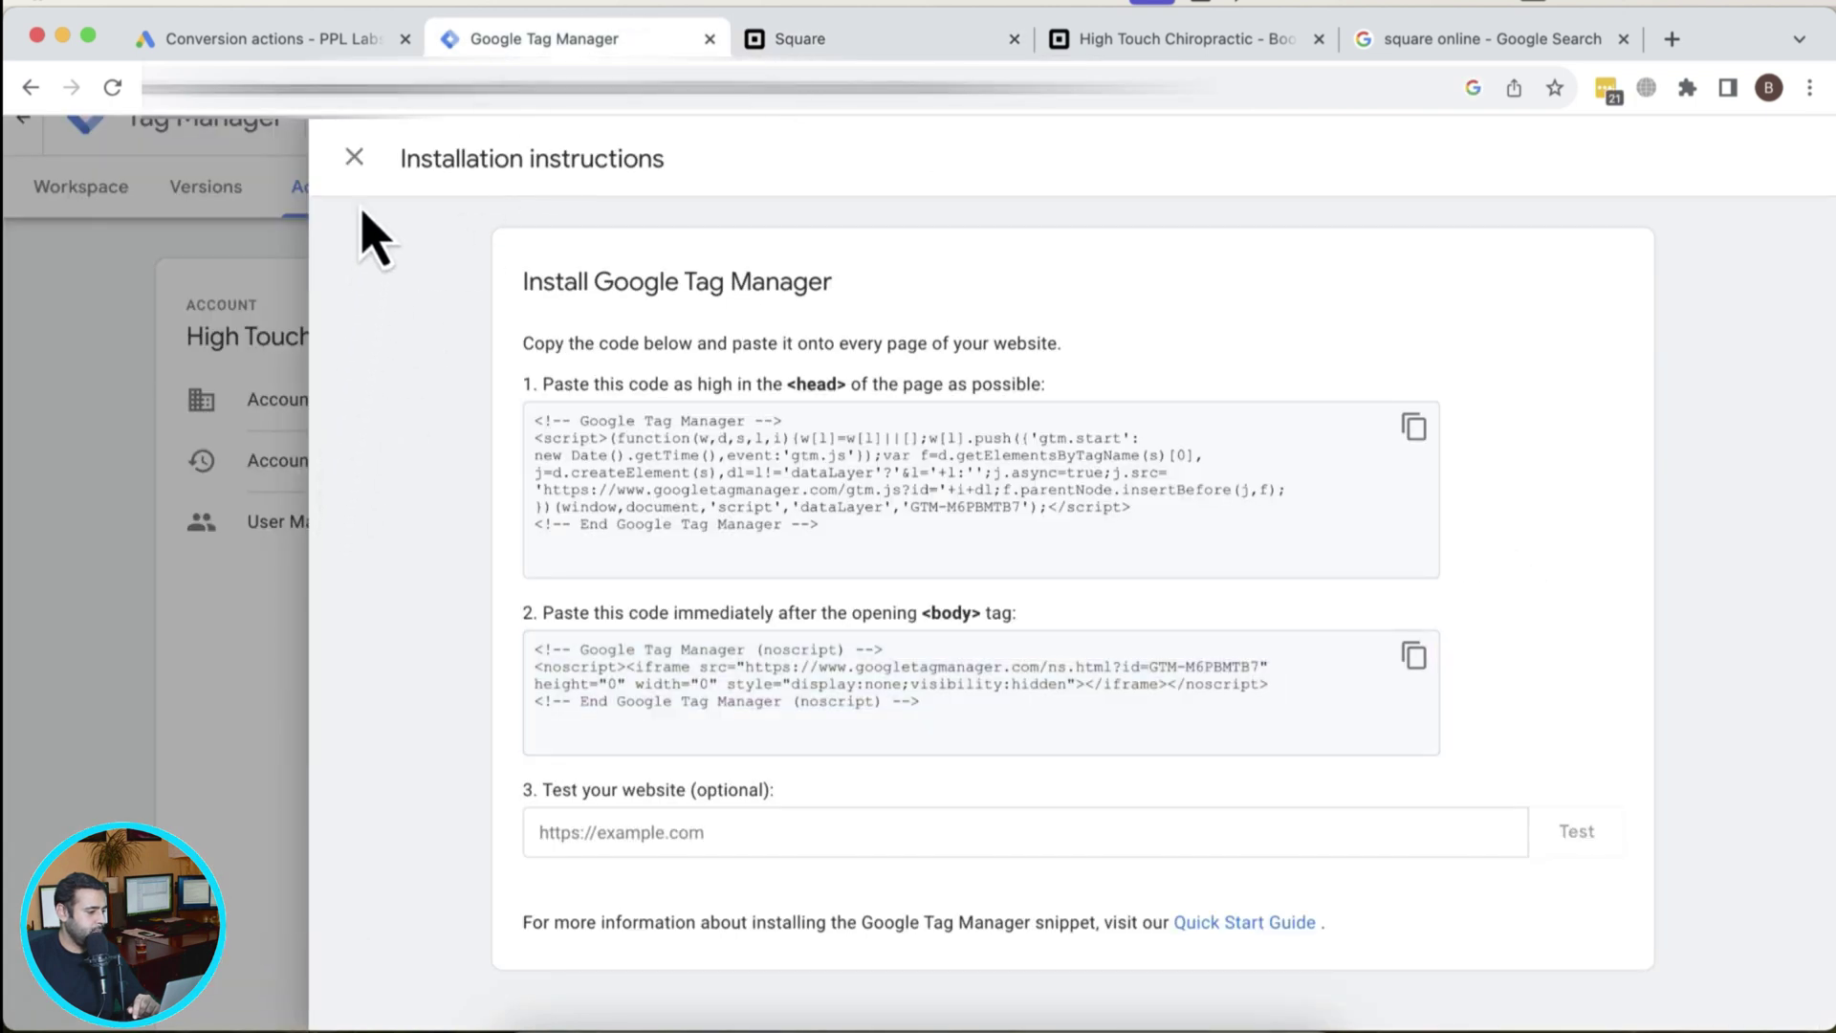
left_click(353, 156)
left_click(86, 196)
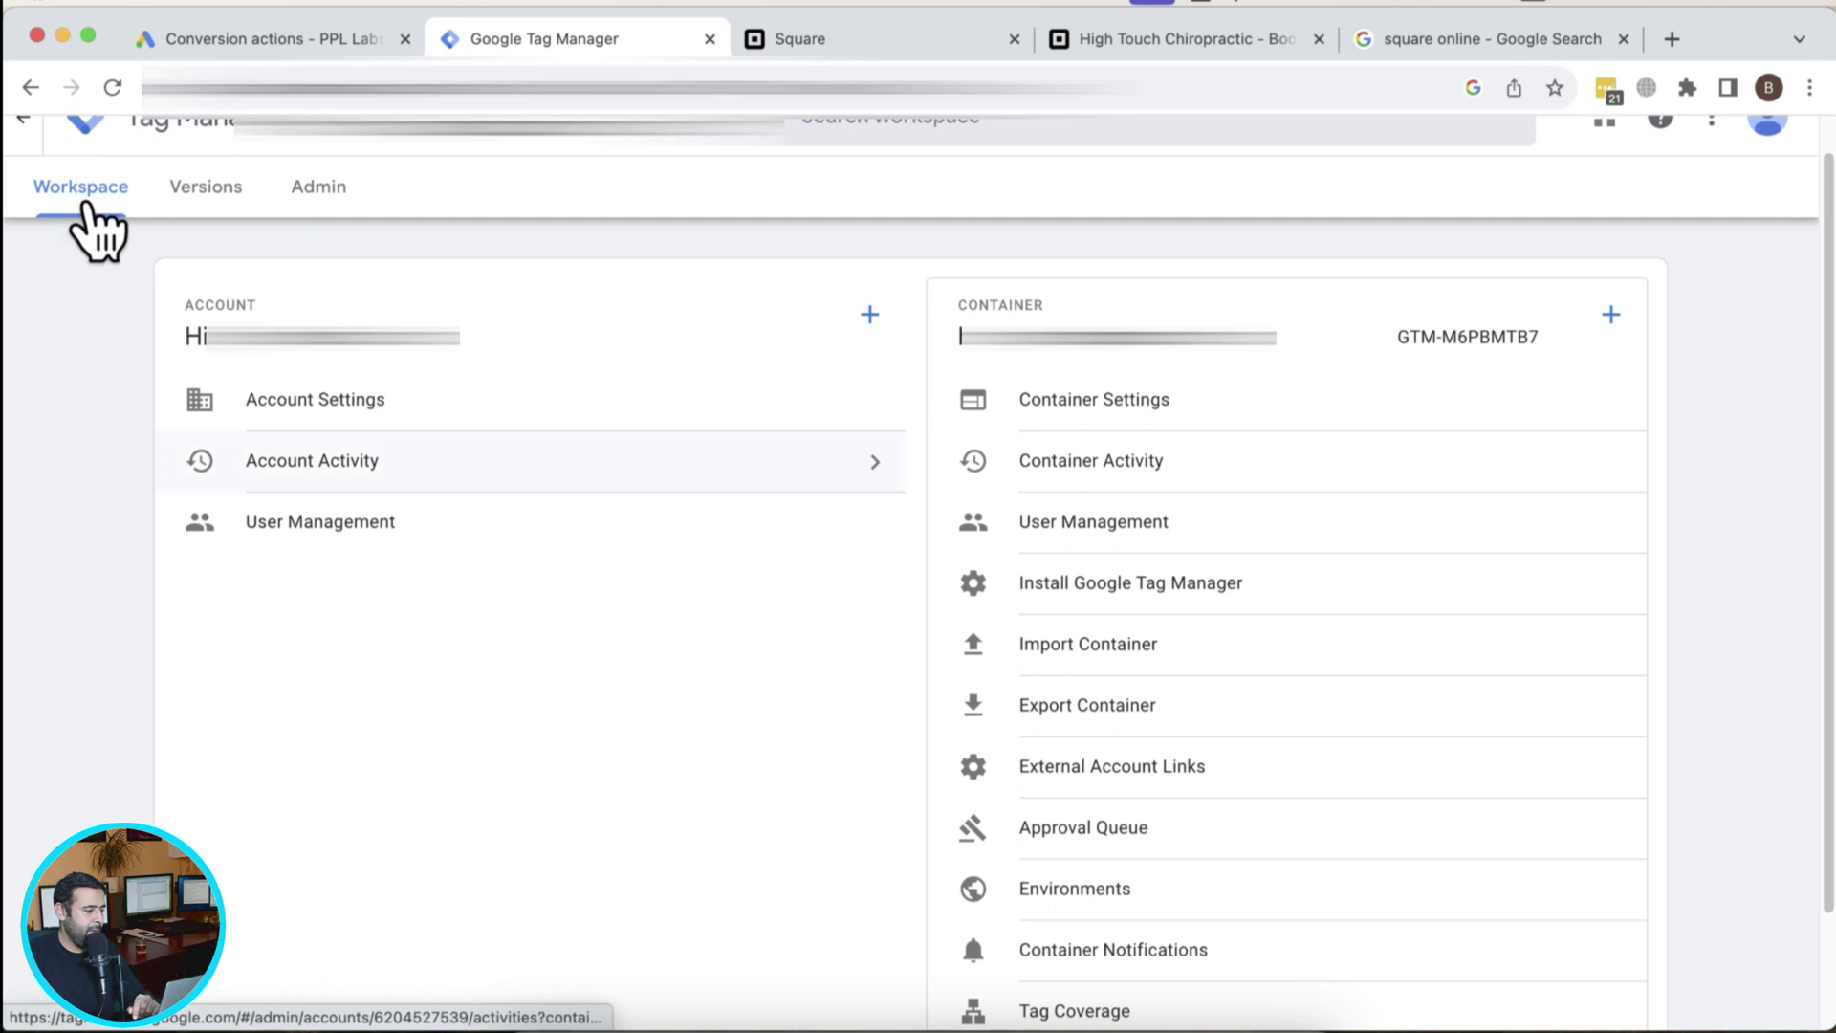
left_click(85, 192)
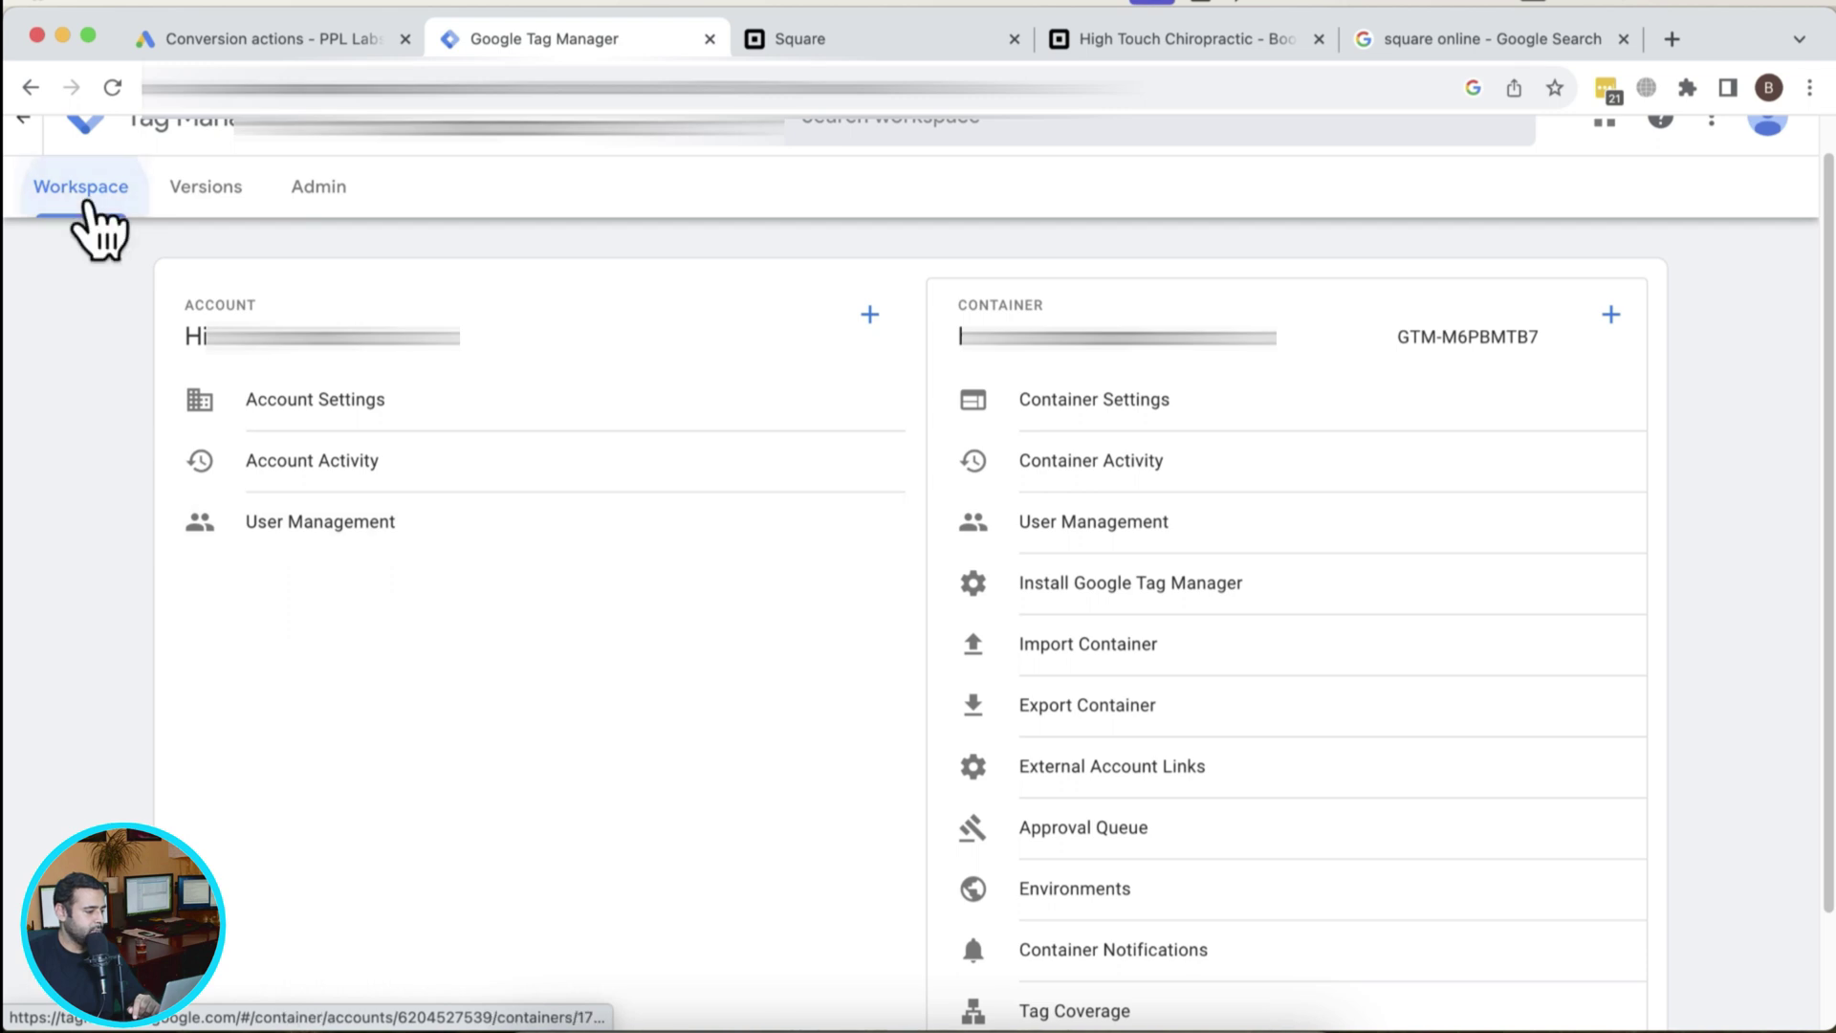
left_click(193, 483)
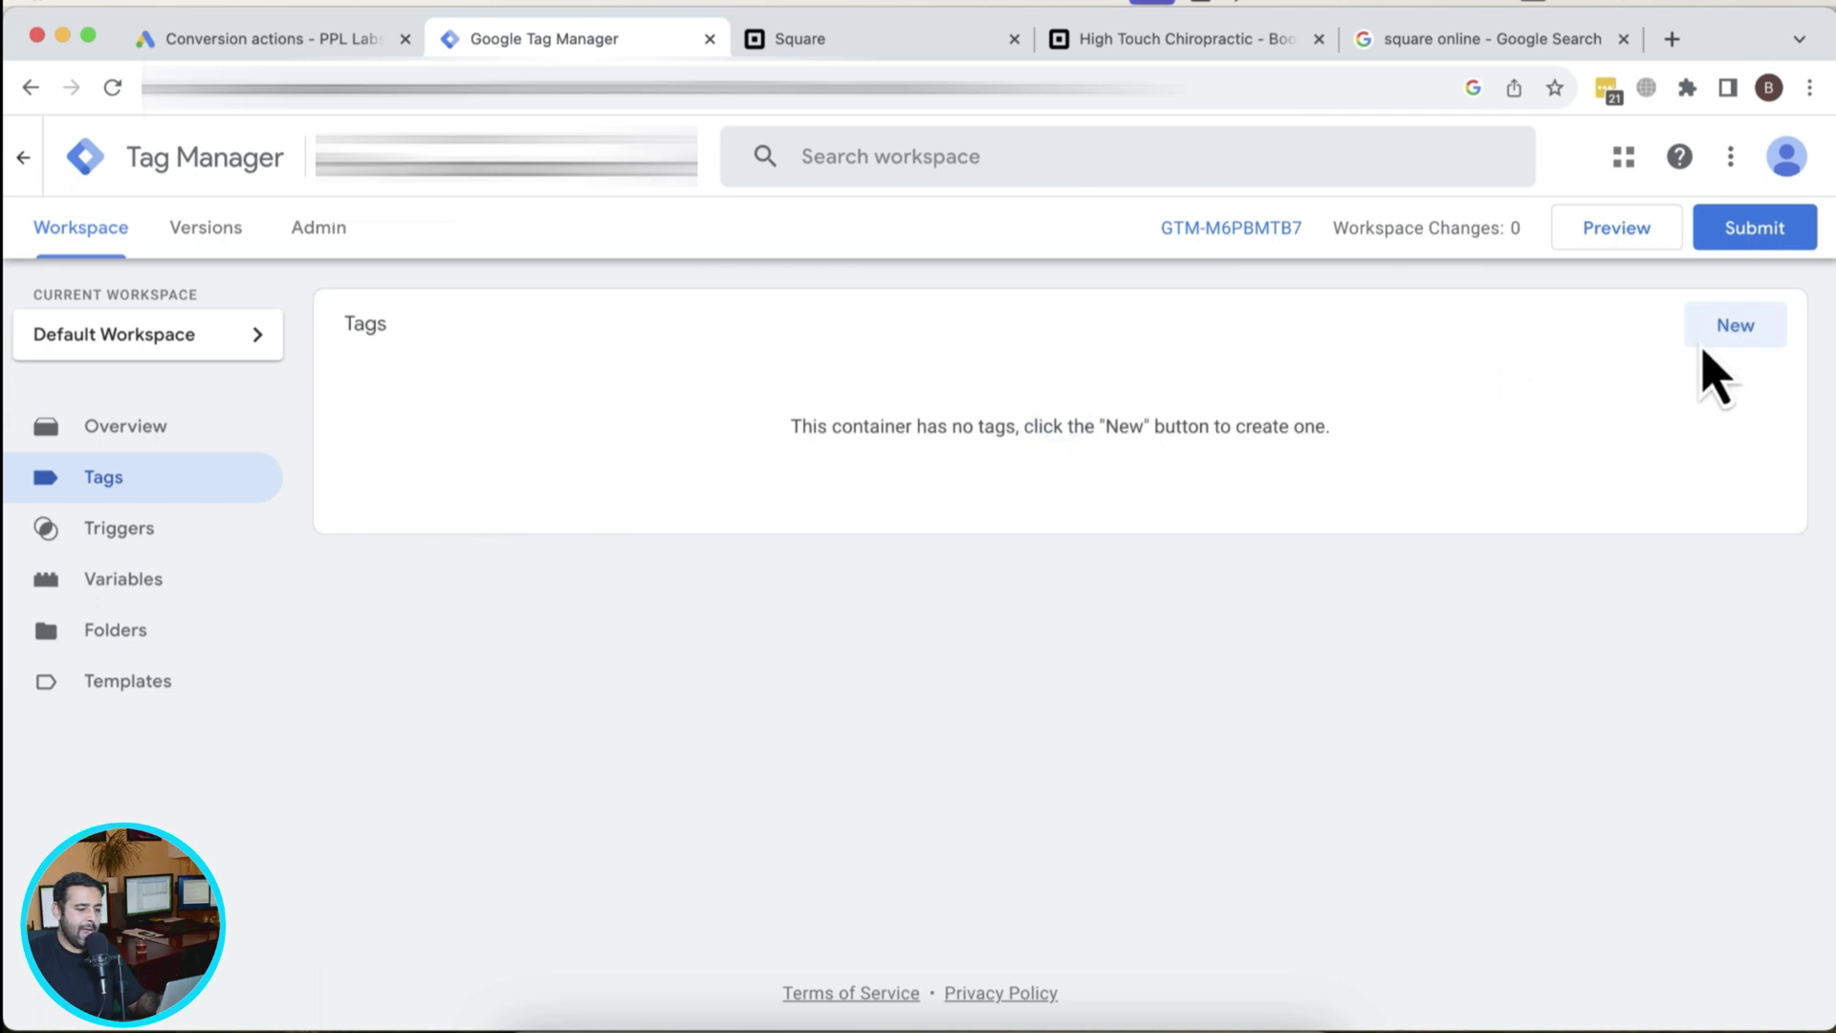
Create and save a 'Conversion Linker' tag of Google Ads Conversion Linker type, firing on All Pages.
left_click(1716, 332)
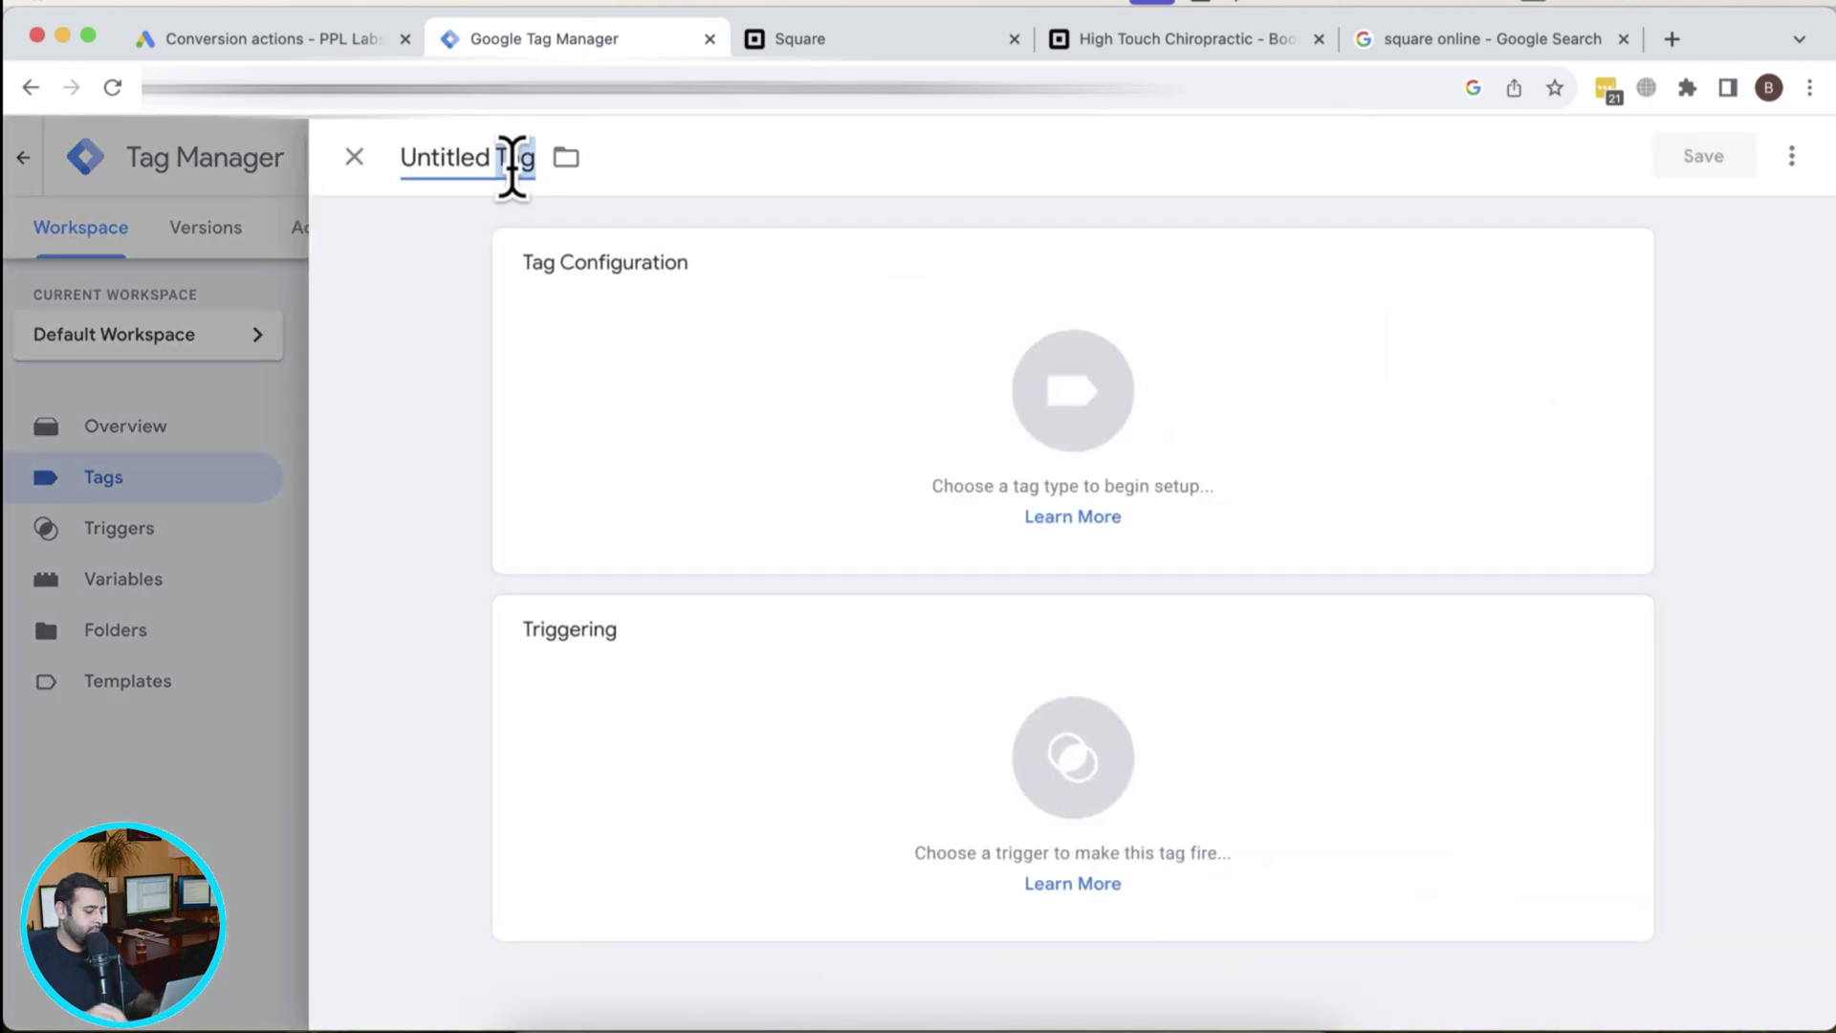
left_click_drag(495, 157, 401, 158)
type("Conversion Linker")
left_click(945, 400)
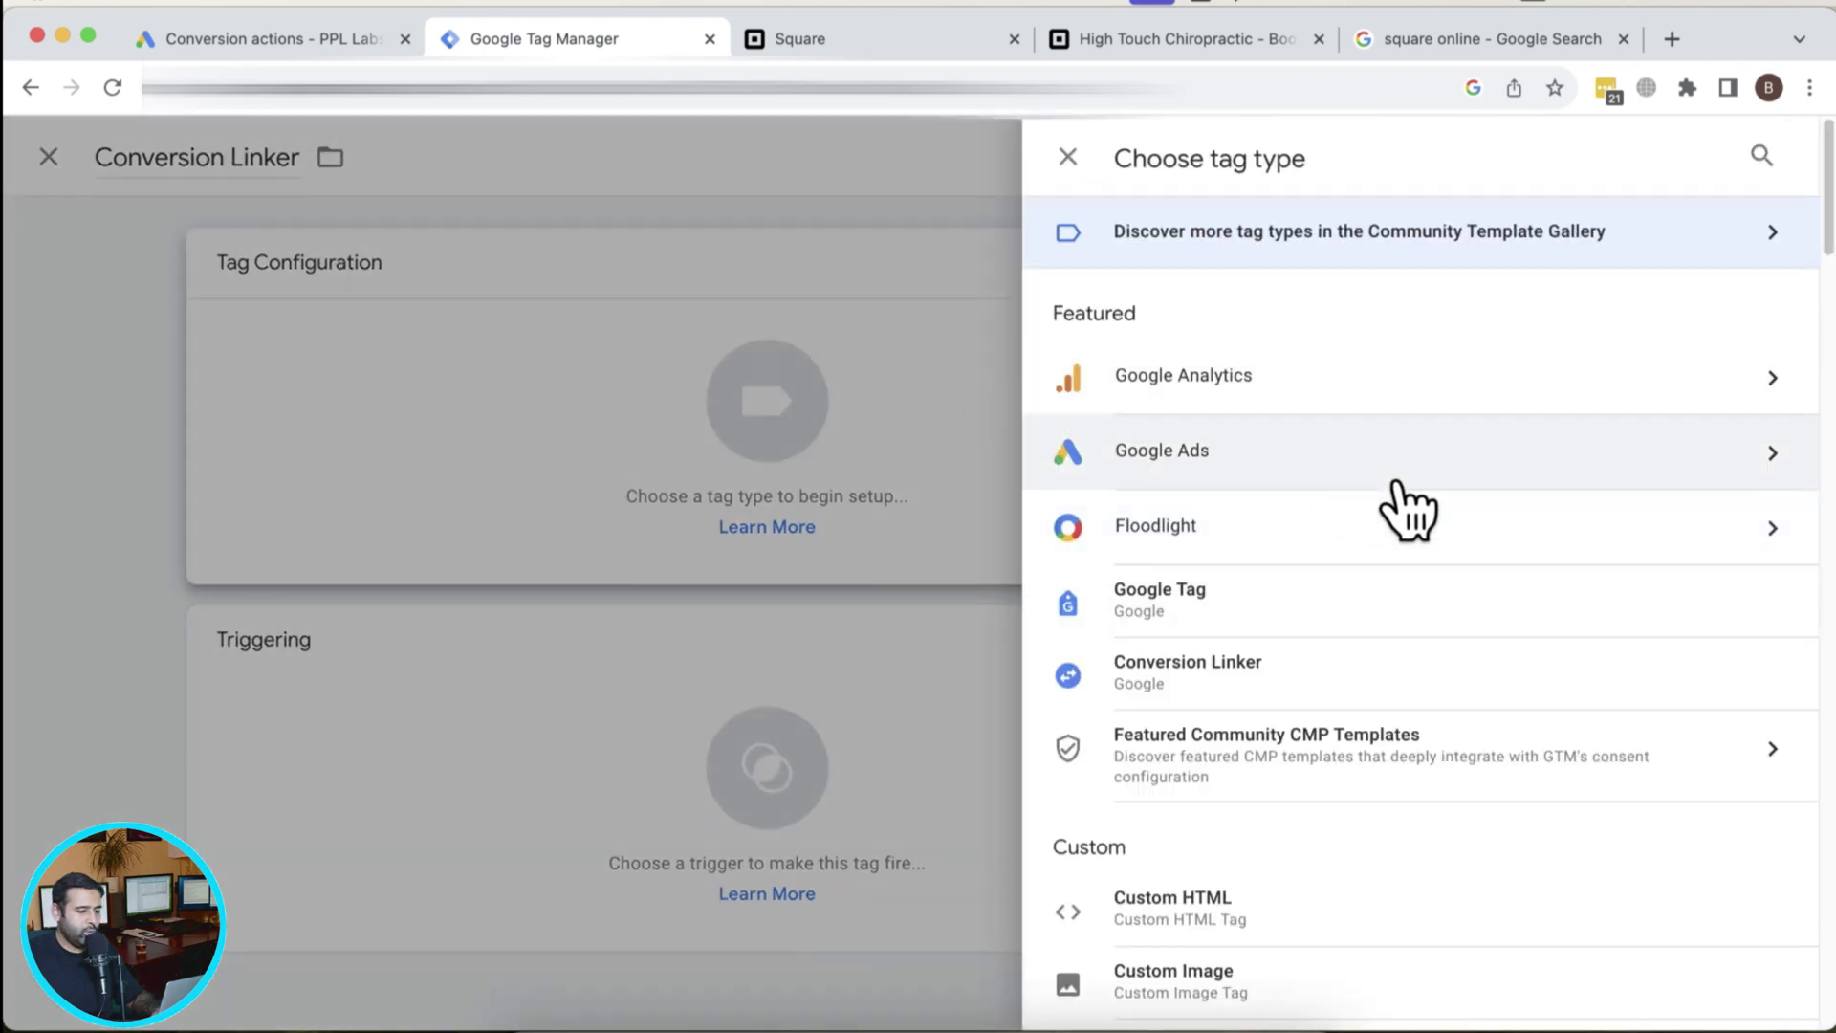
left_click(1393, 479)
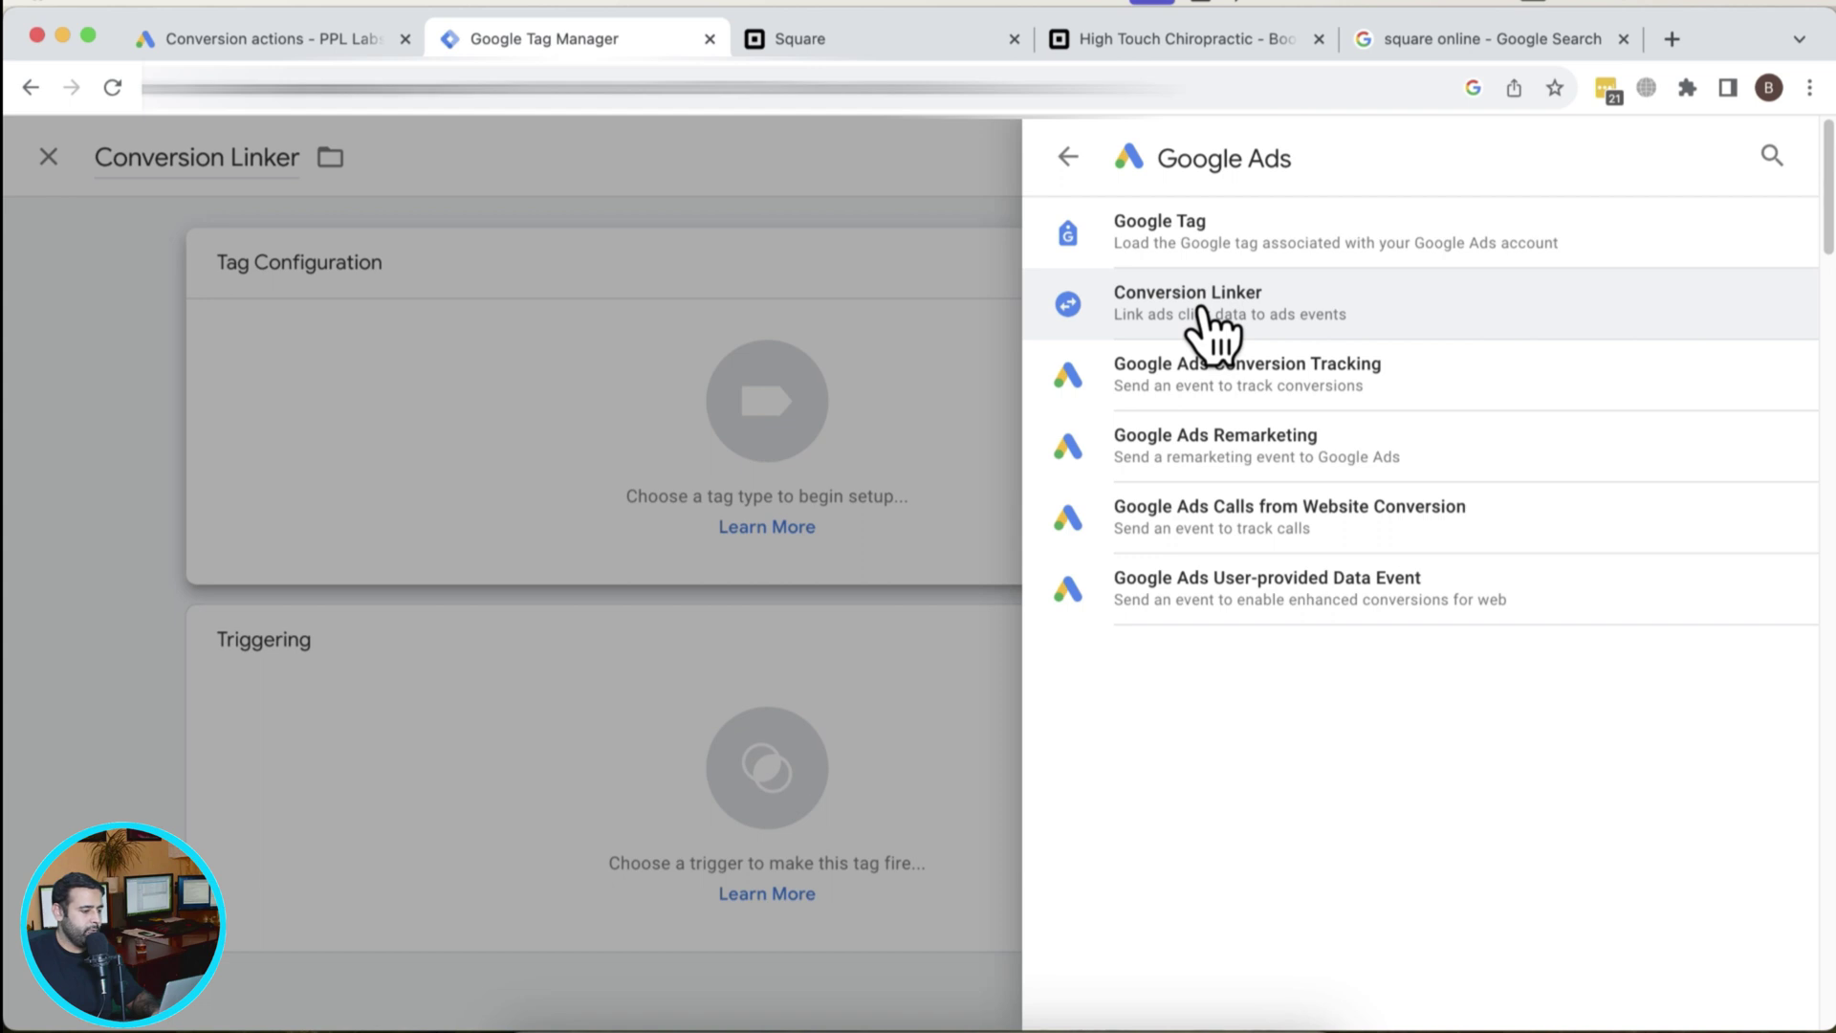
left_click(1213, 323)
scroll(1172, 455, "down", 2)
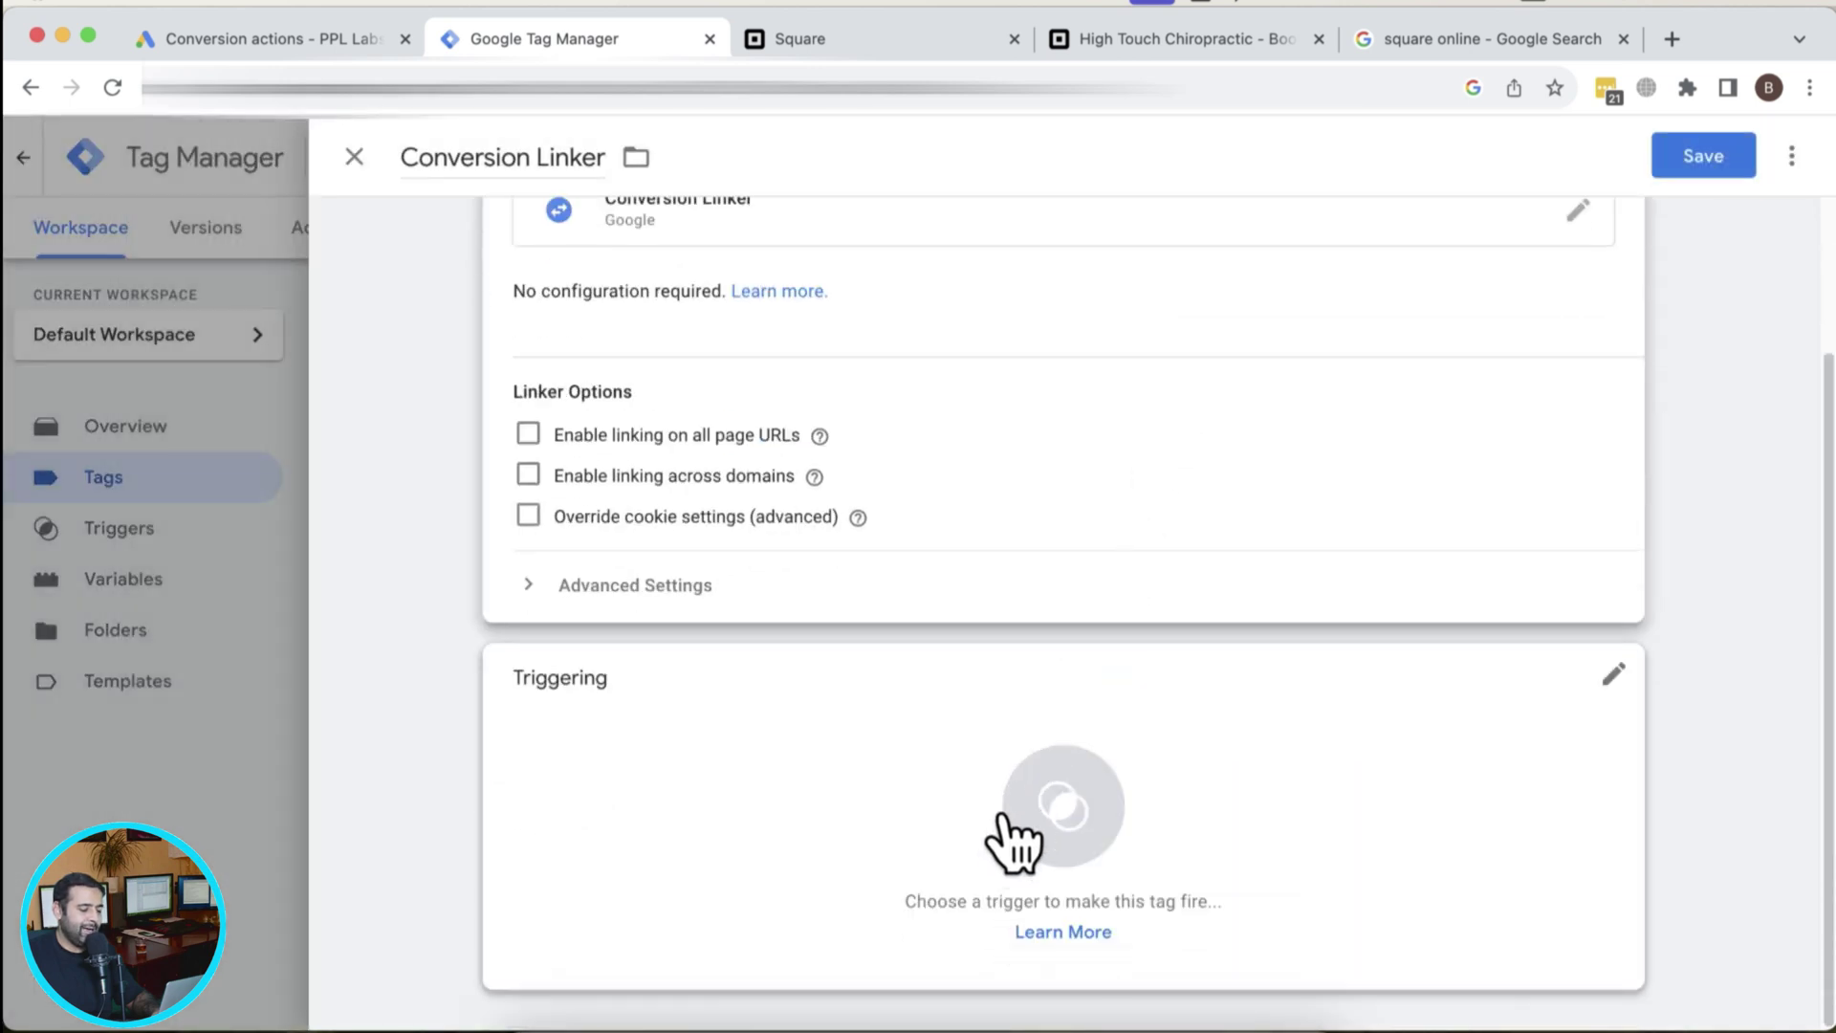
left_click(1004, 851)
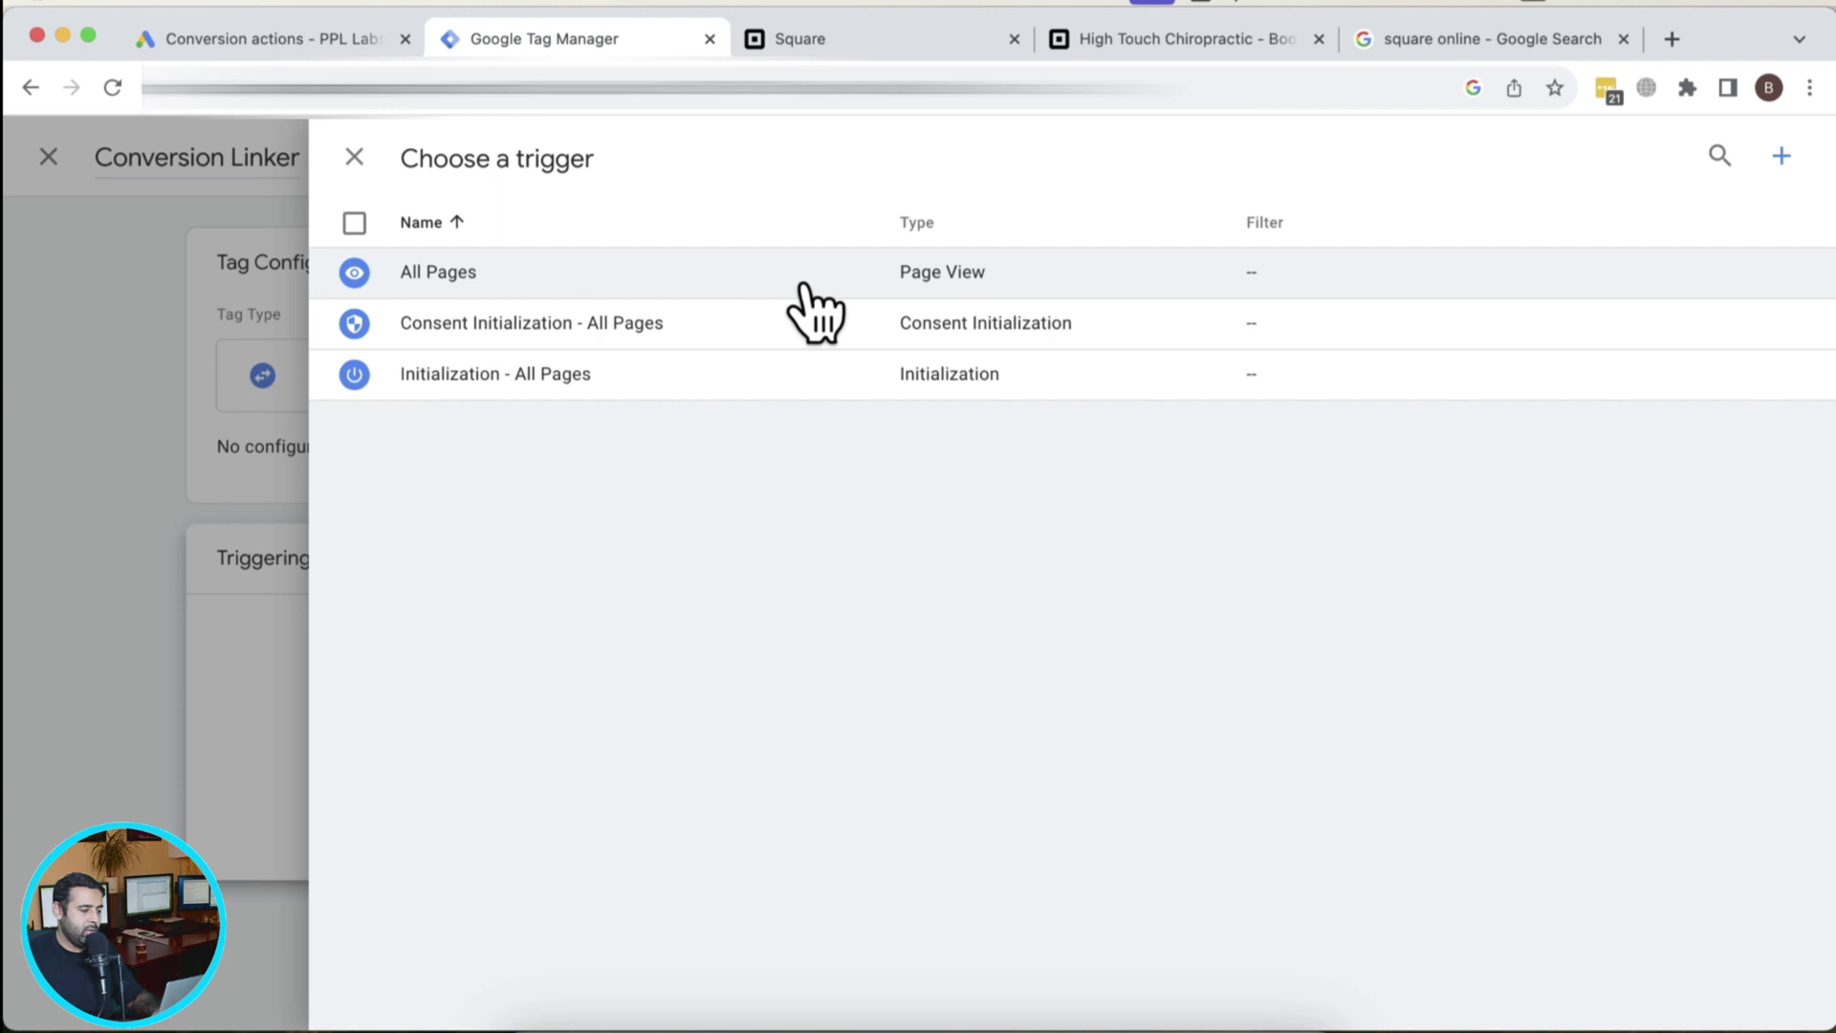
left_click(803, 285)
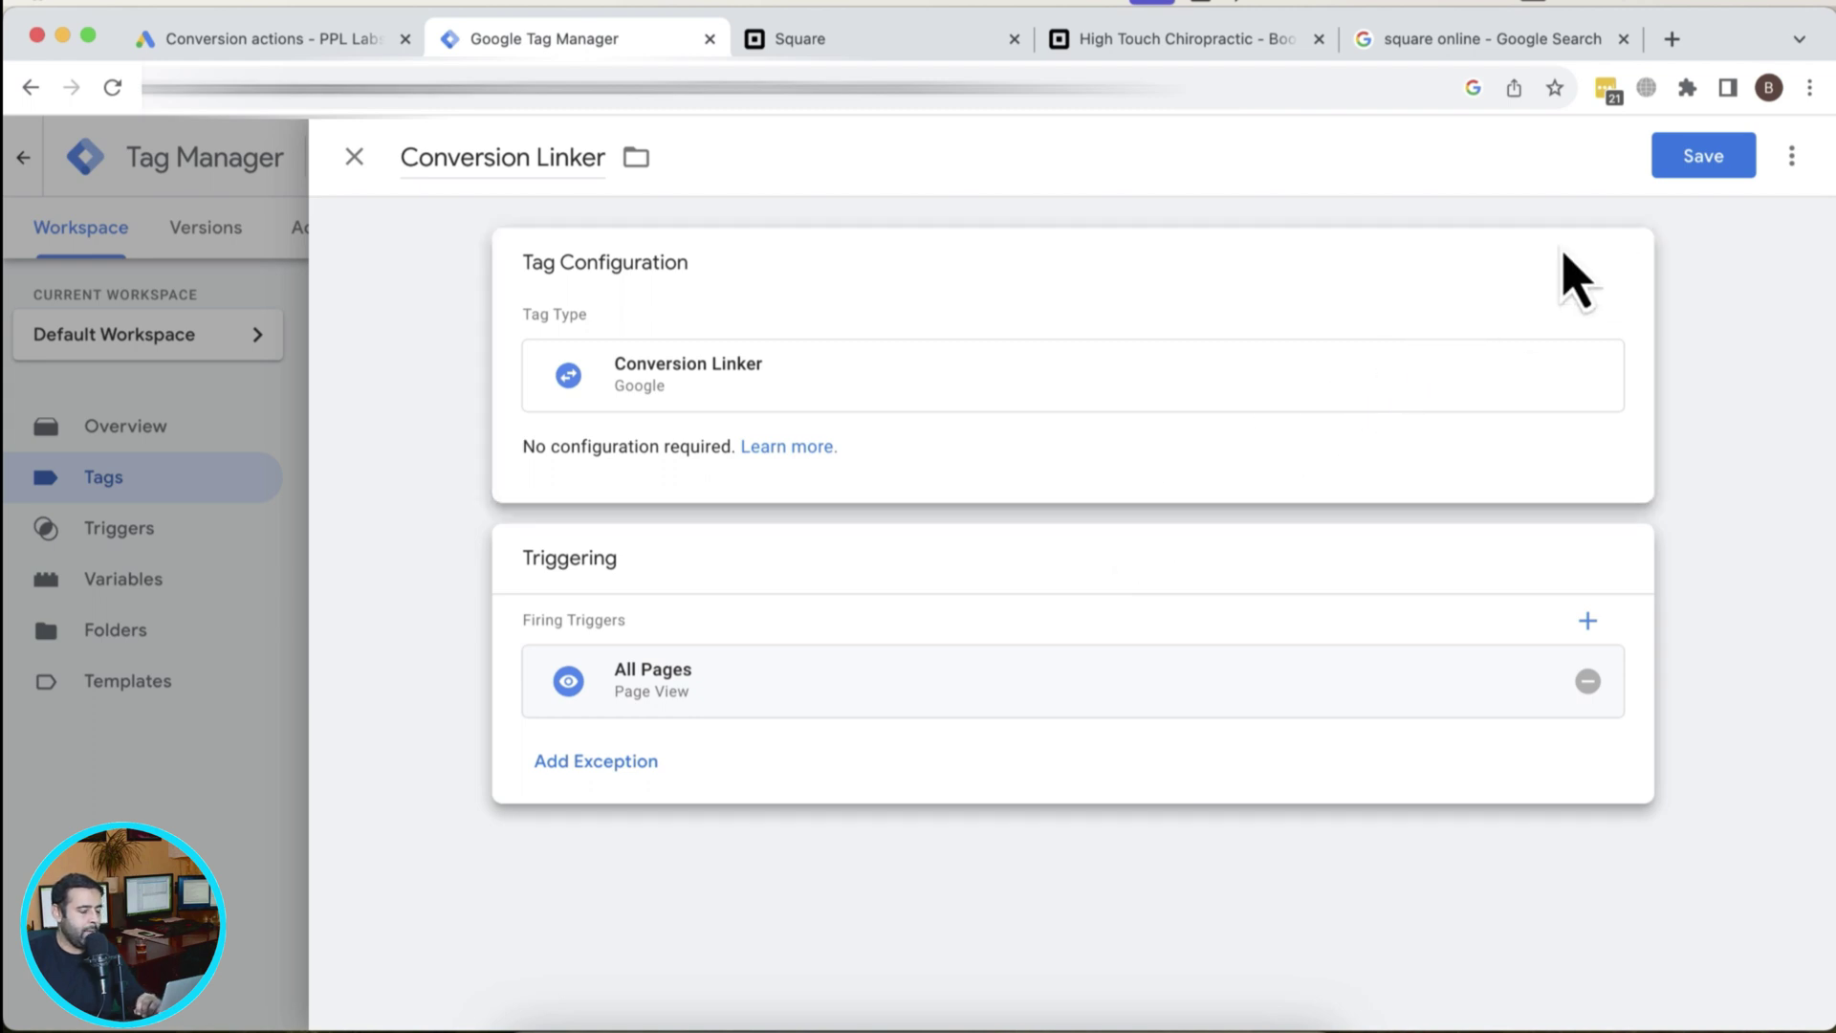
left_click(1701, 156)
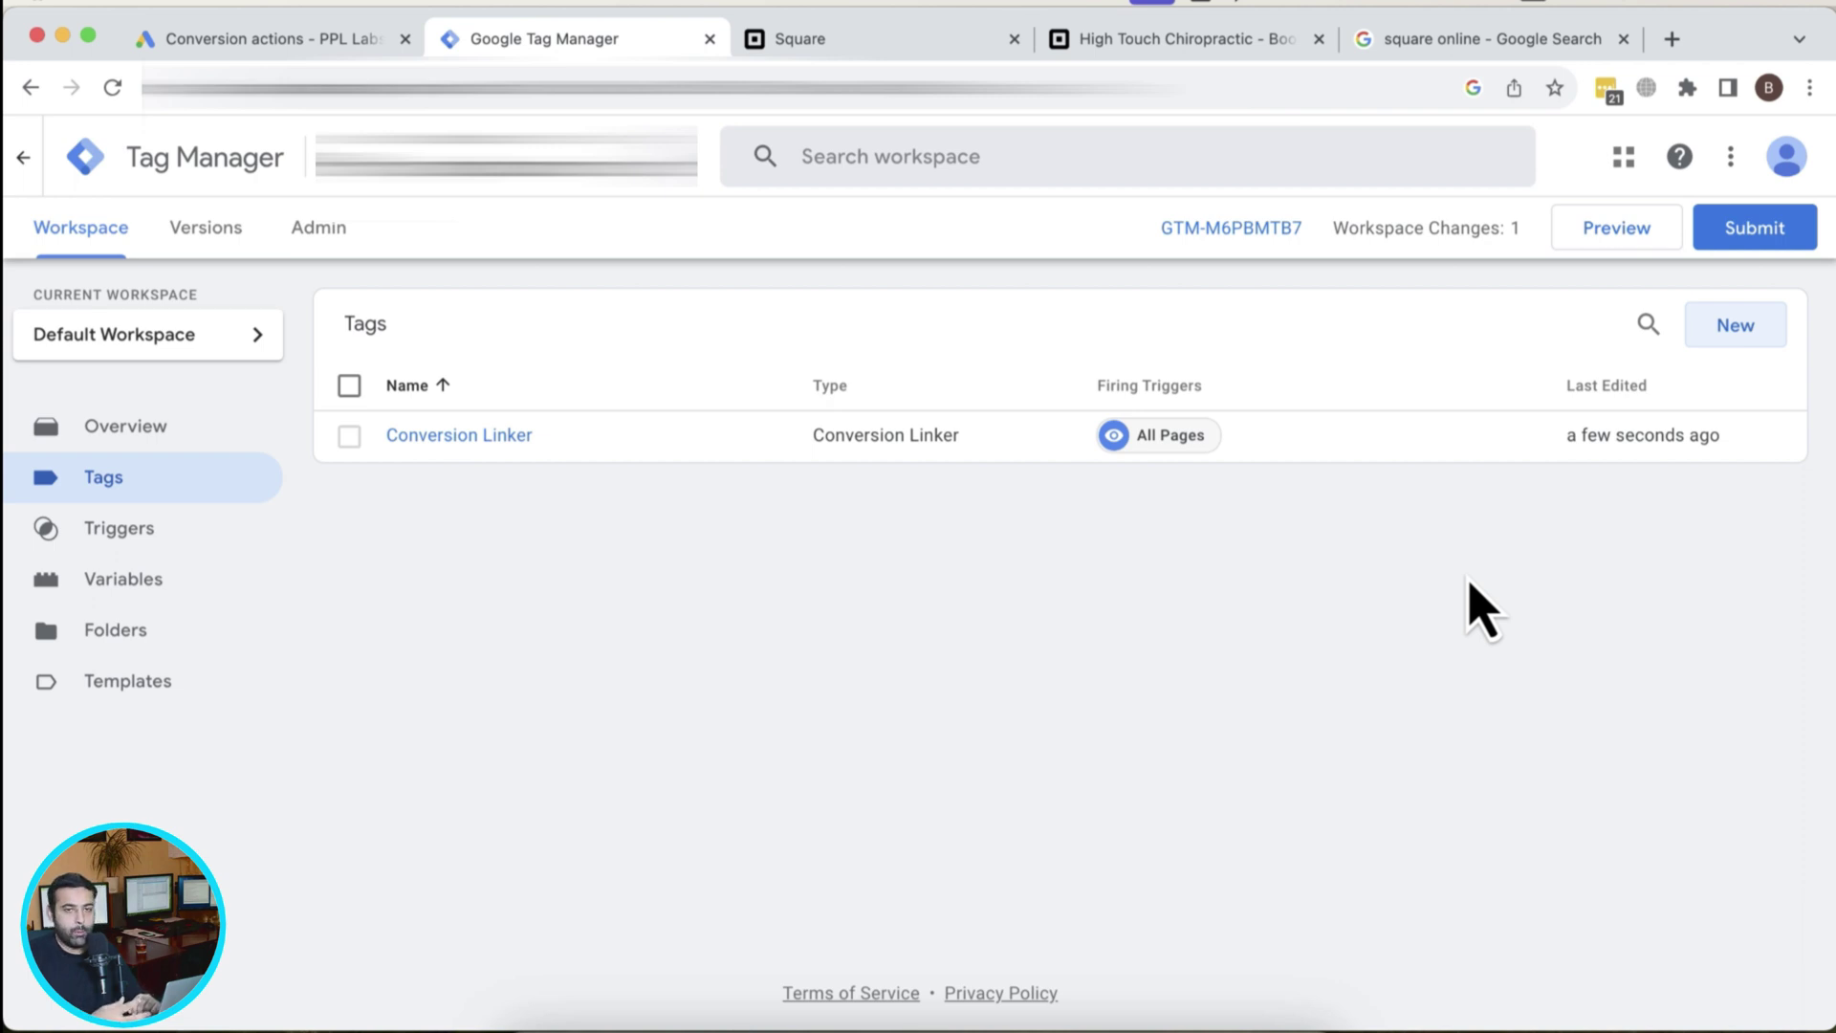
Start Preview and connect Tag Assistant to the booking page URL copied from its tab.
left_click(1611, 239)
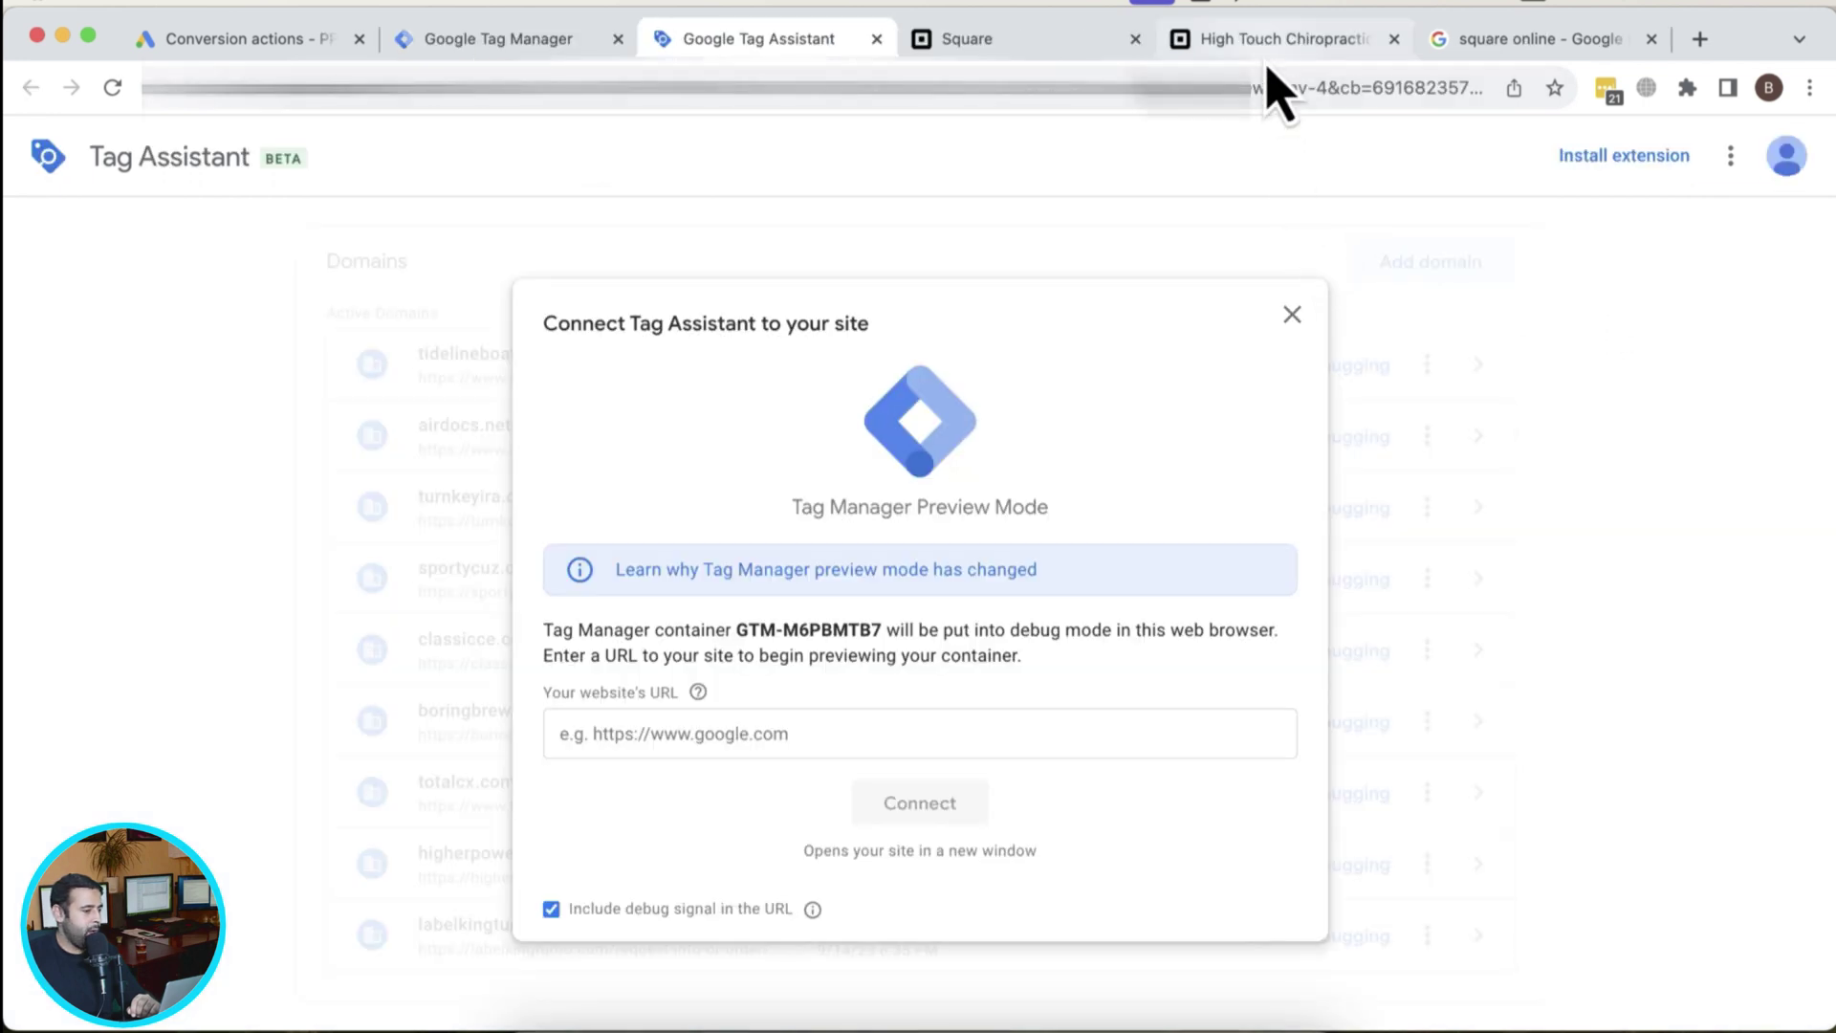
left_click(1272, 43)
left_click(727, 91)
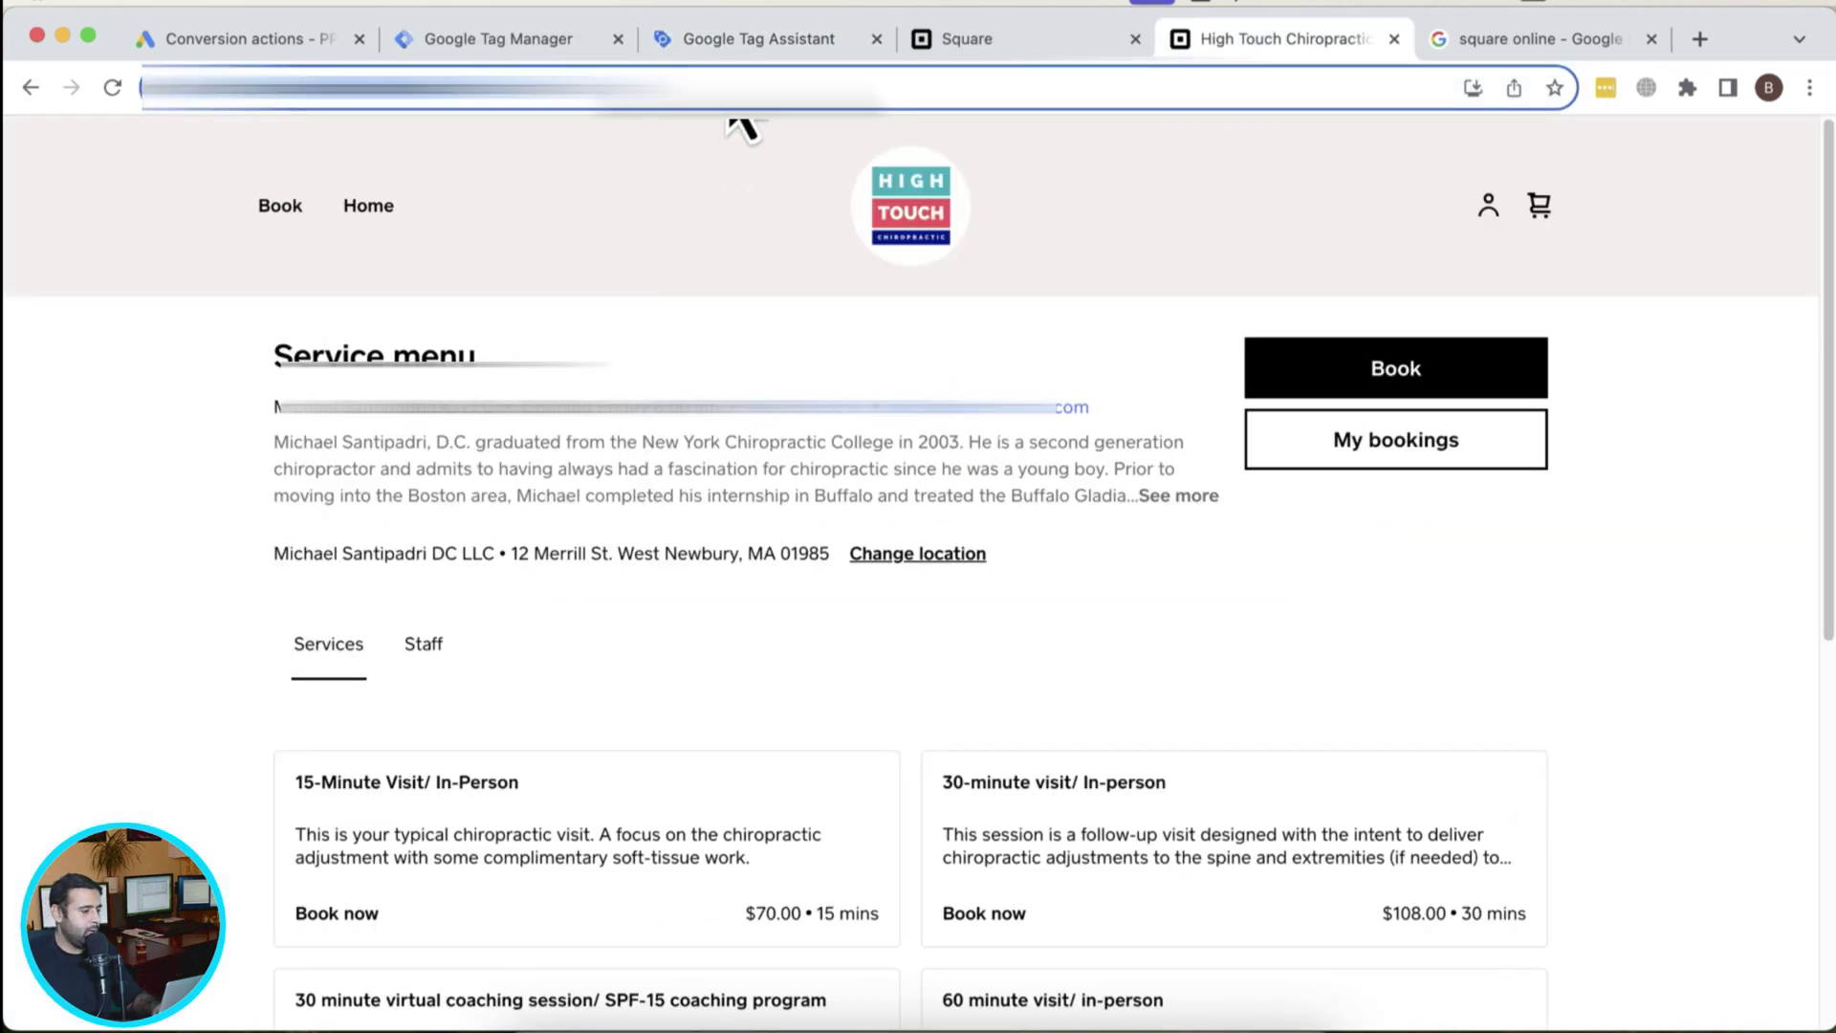
key("super+c")
left_click(746, 38)
left_click(865, 735)
key("super+v")
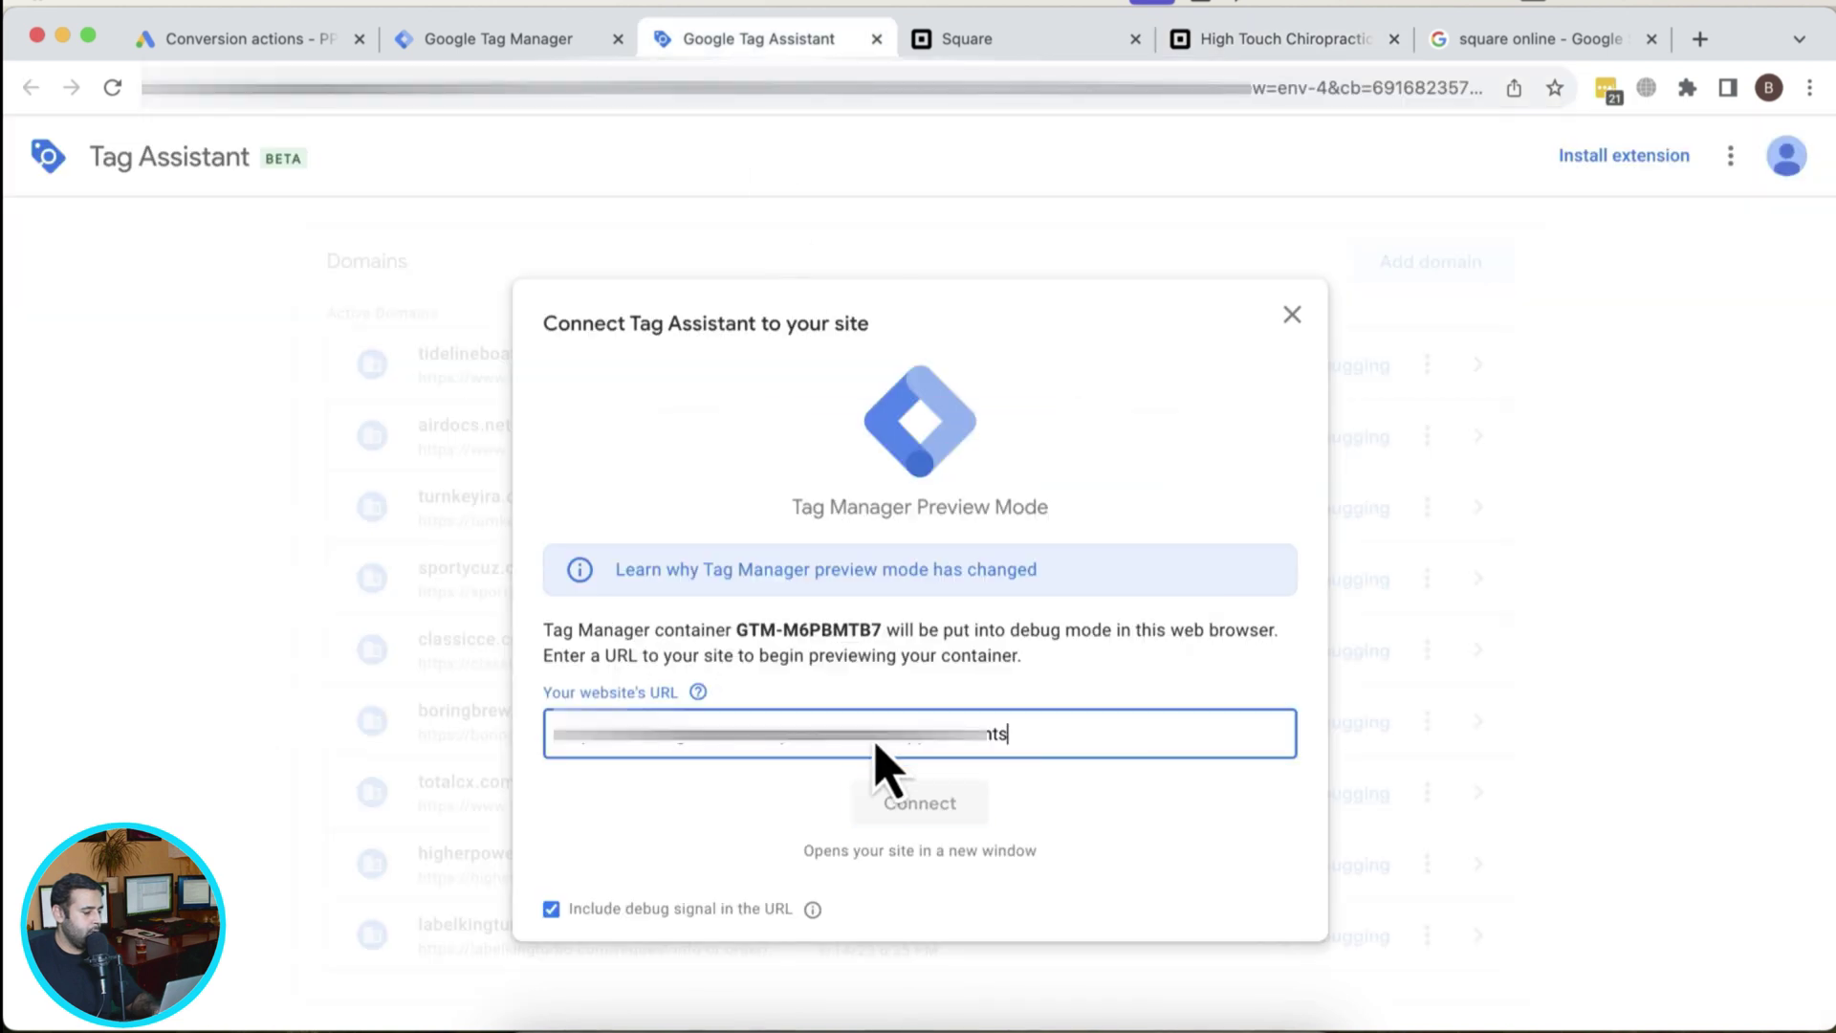
left_click(935, 808)
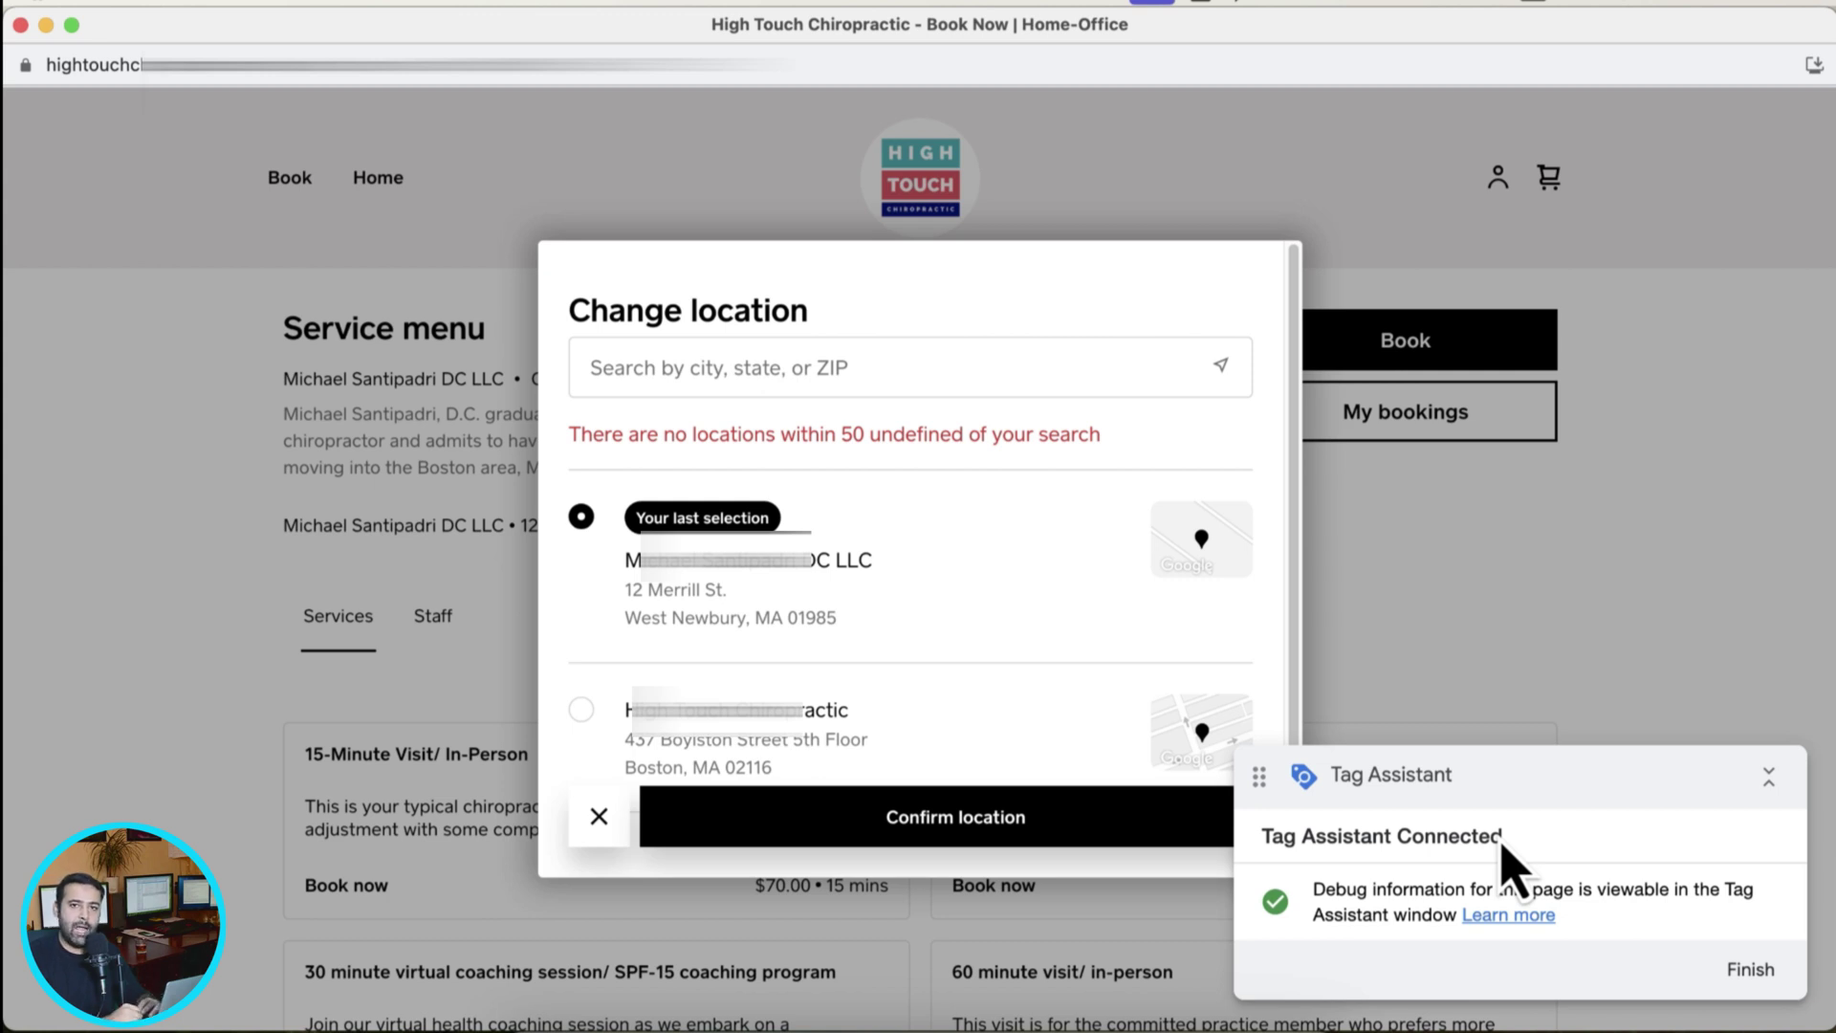
Dismiss the booking page's location prompt and check that Conversion Linker fired once in the summary.
left_click(956, 816)
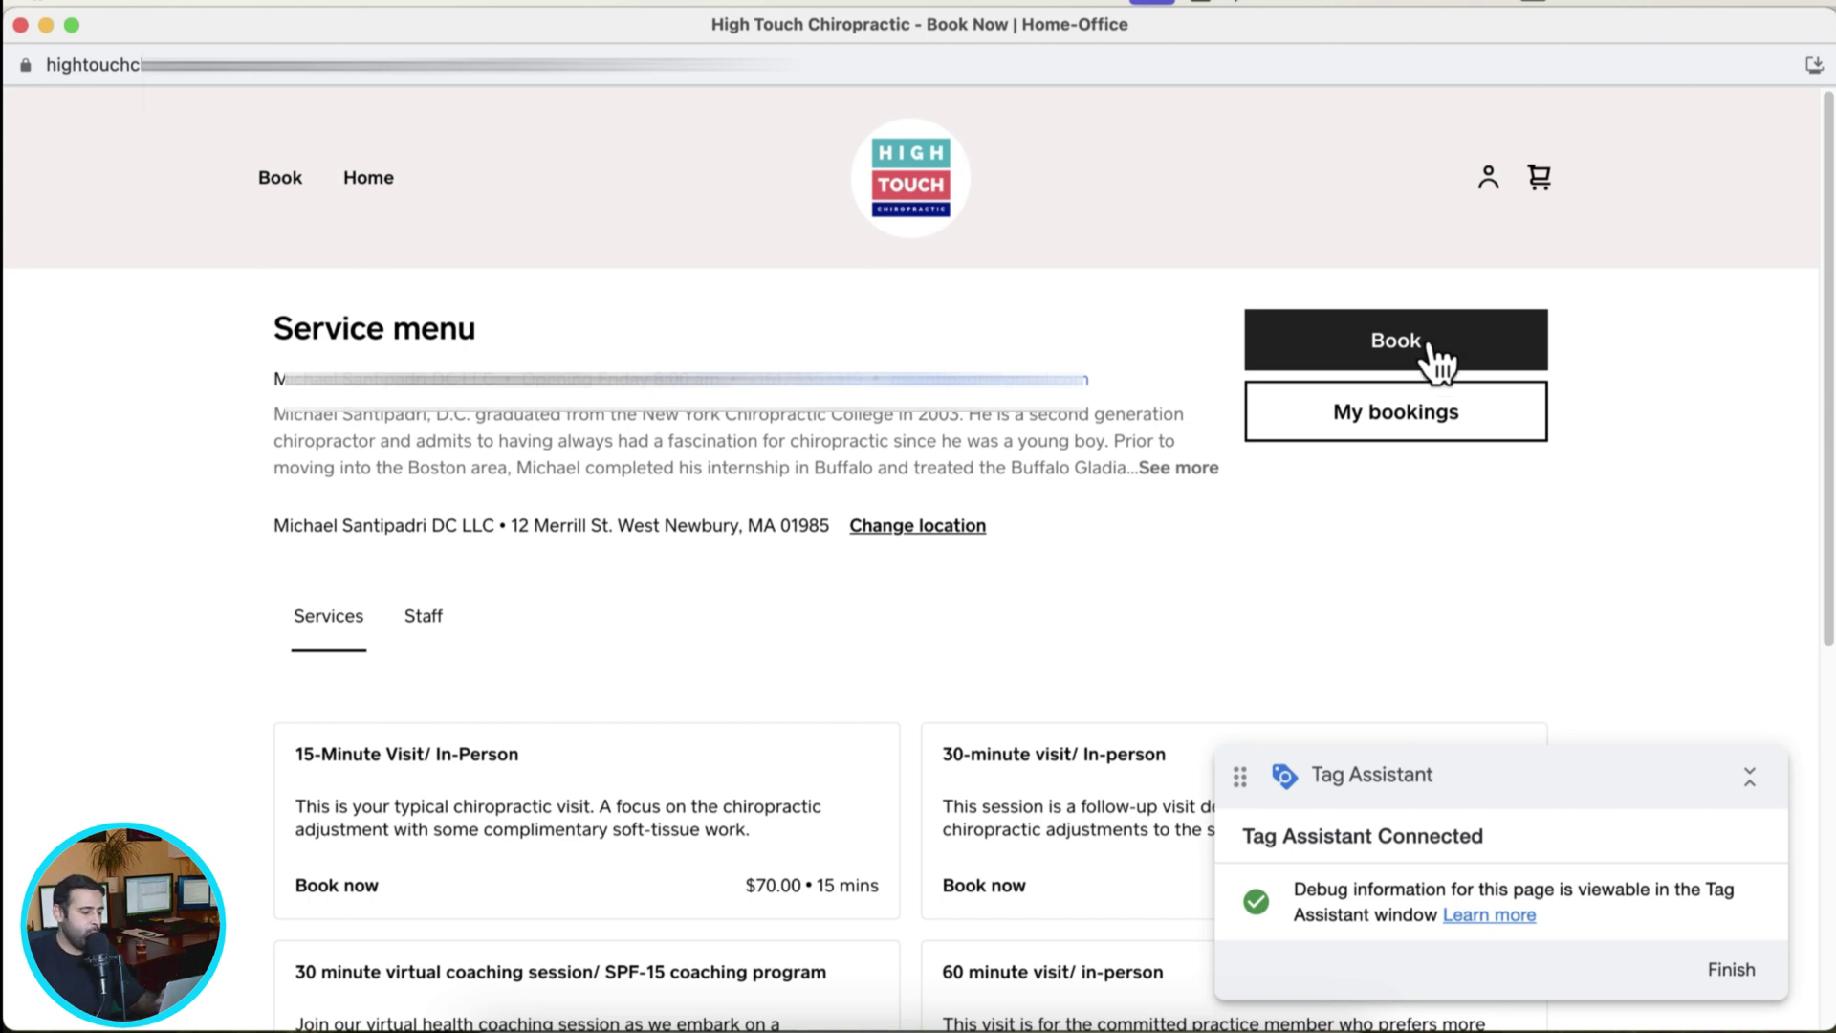
key("super+grave")
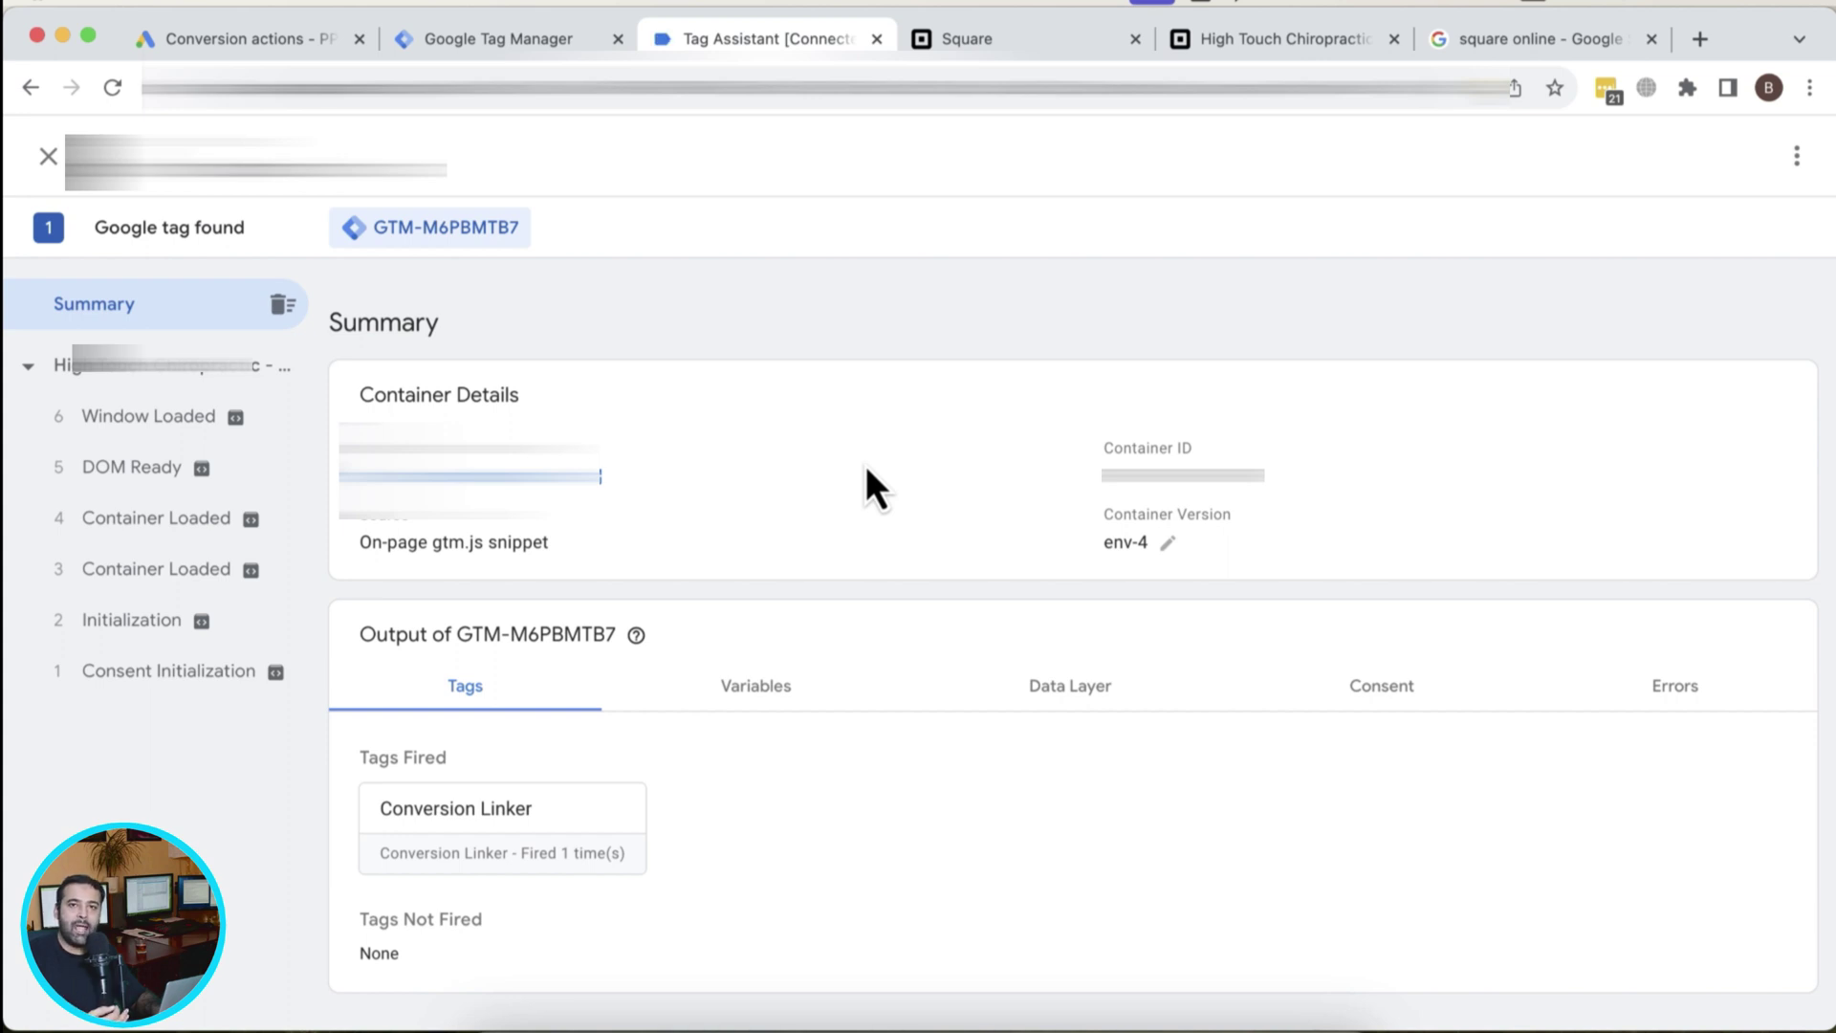
Reload the High Touch Chiropractic booking page.
key("super+grave")
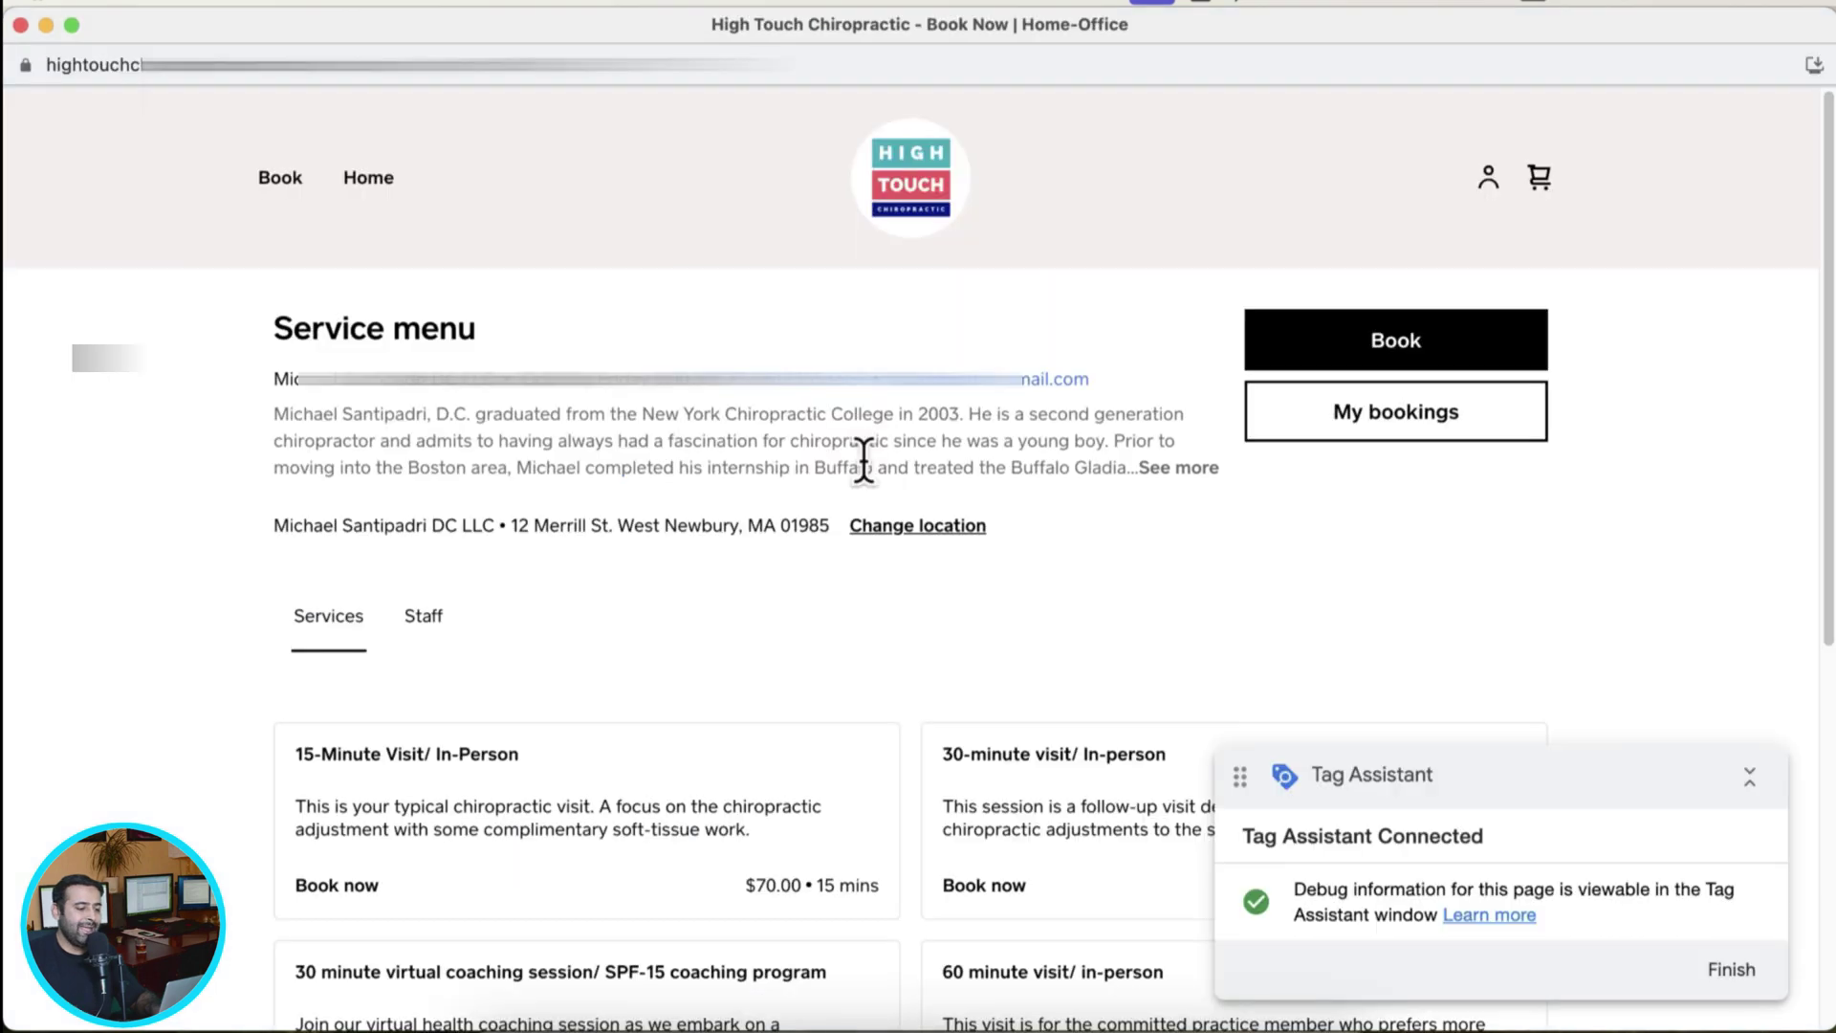
scroll(1198, 517, "down", 6)
scroll(1197, 516, "up", 6)
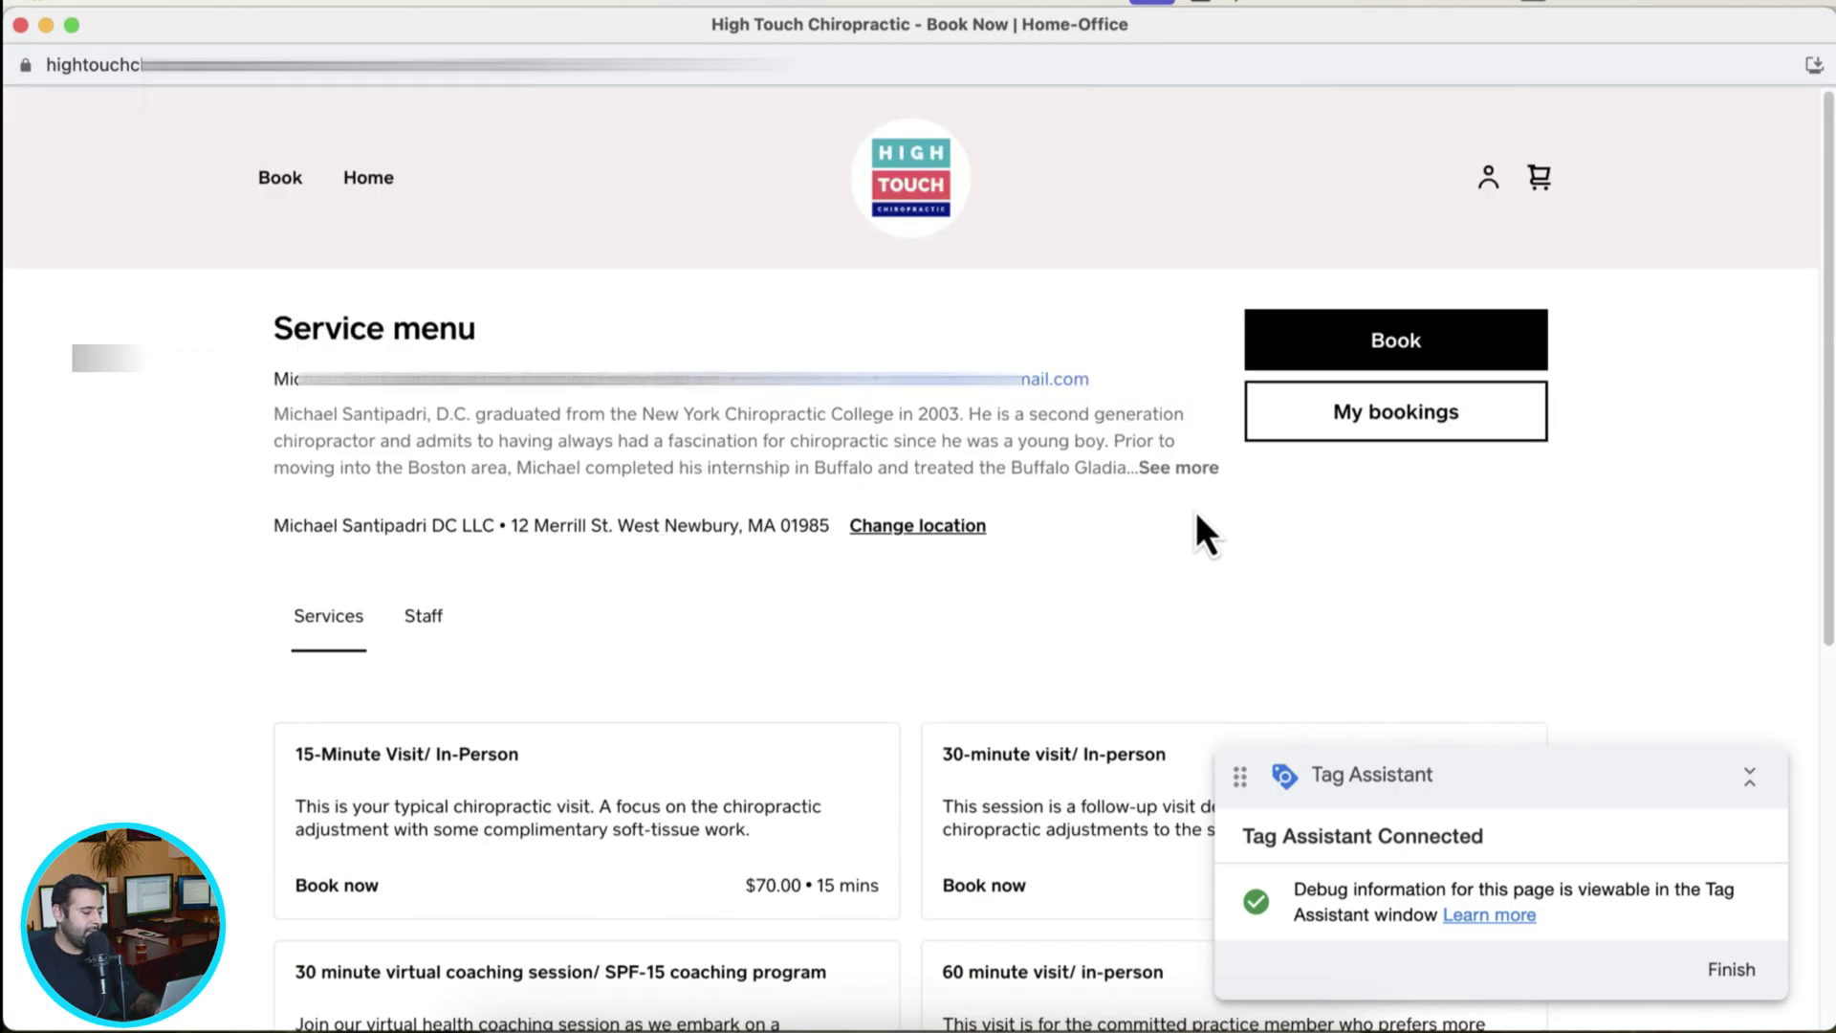
key("super+r")
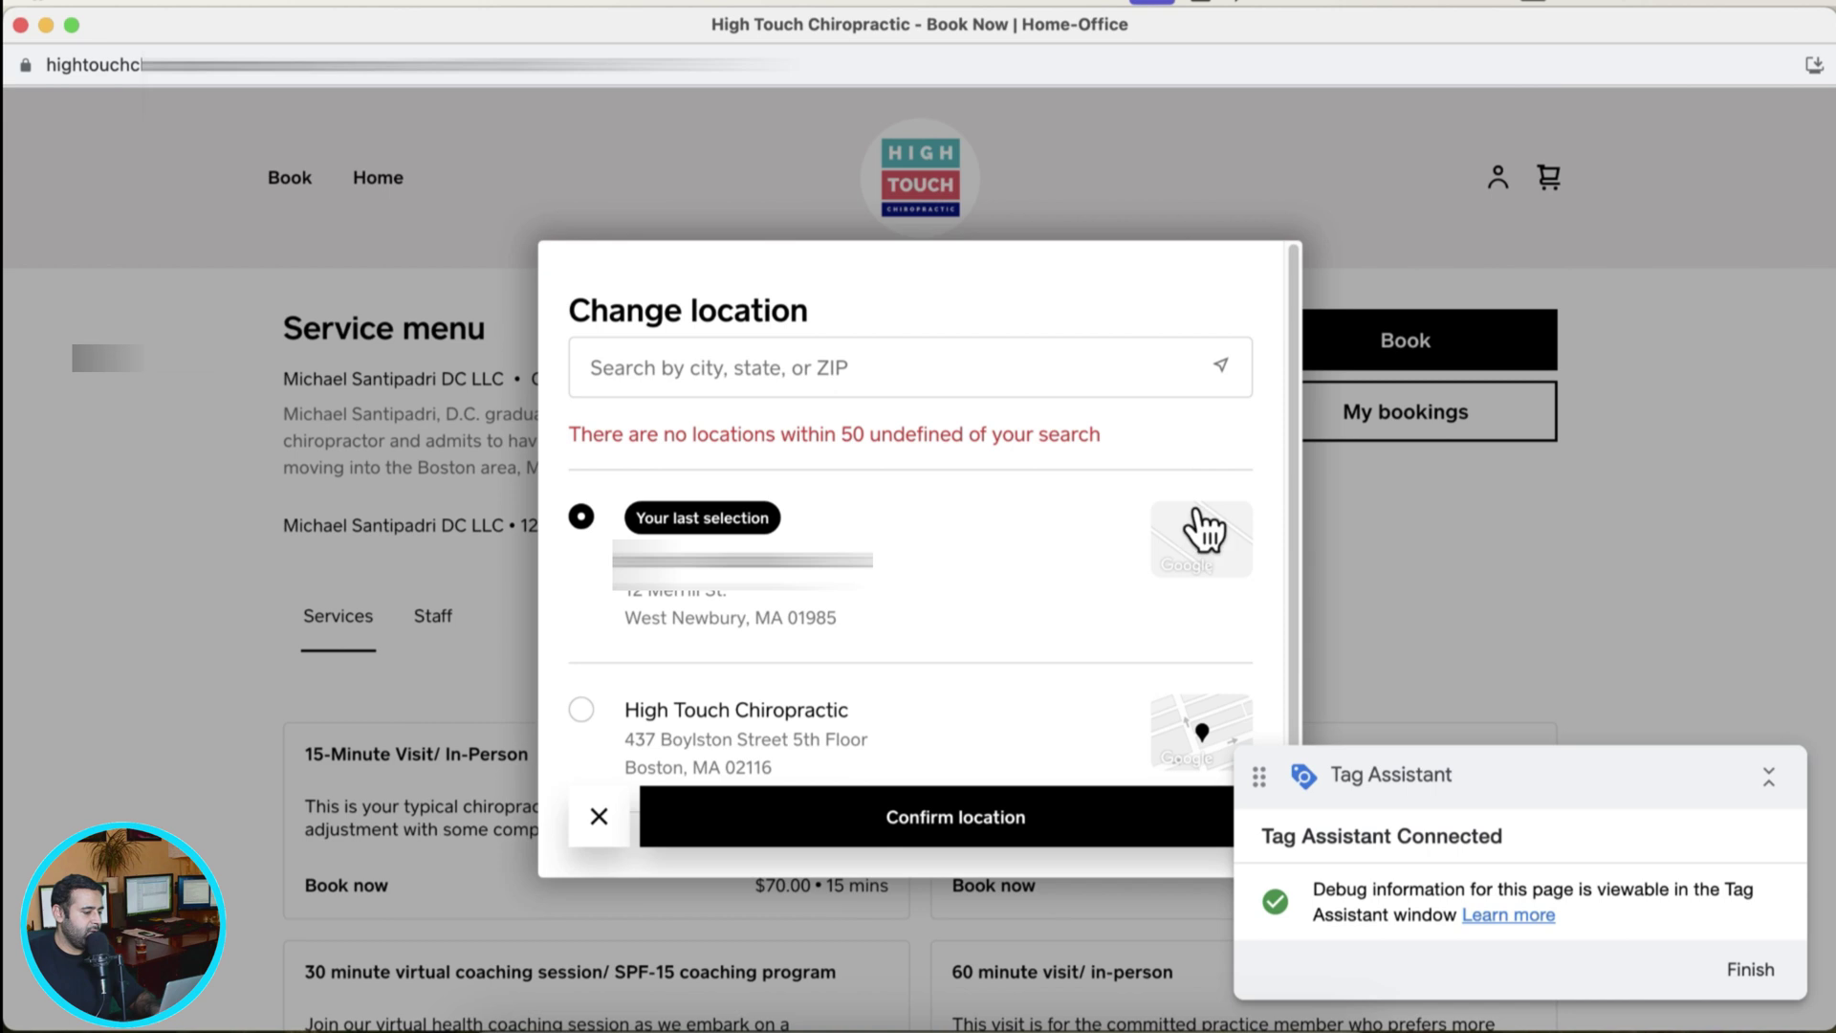
Review the latest page load in Tag Assistant, then close the site's location prompt.
key("super+grave")
mouse_move(279, 528)
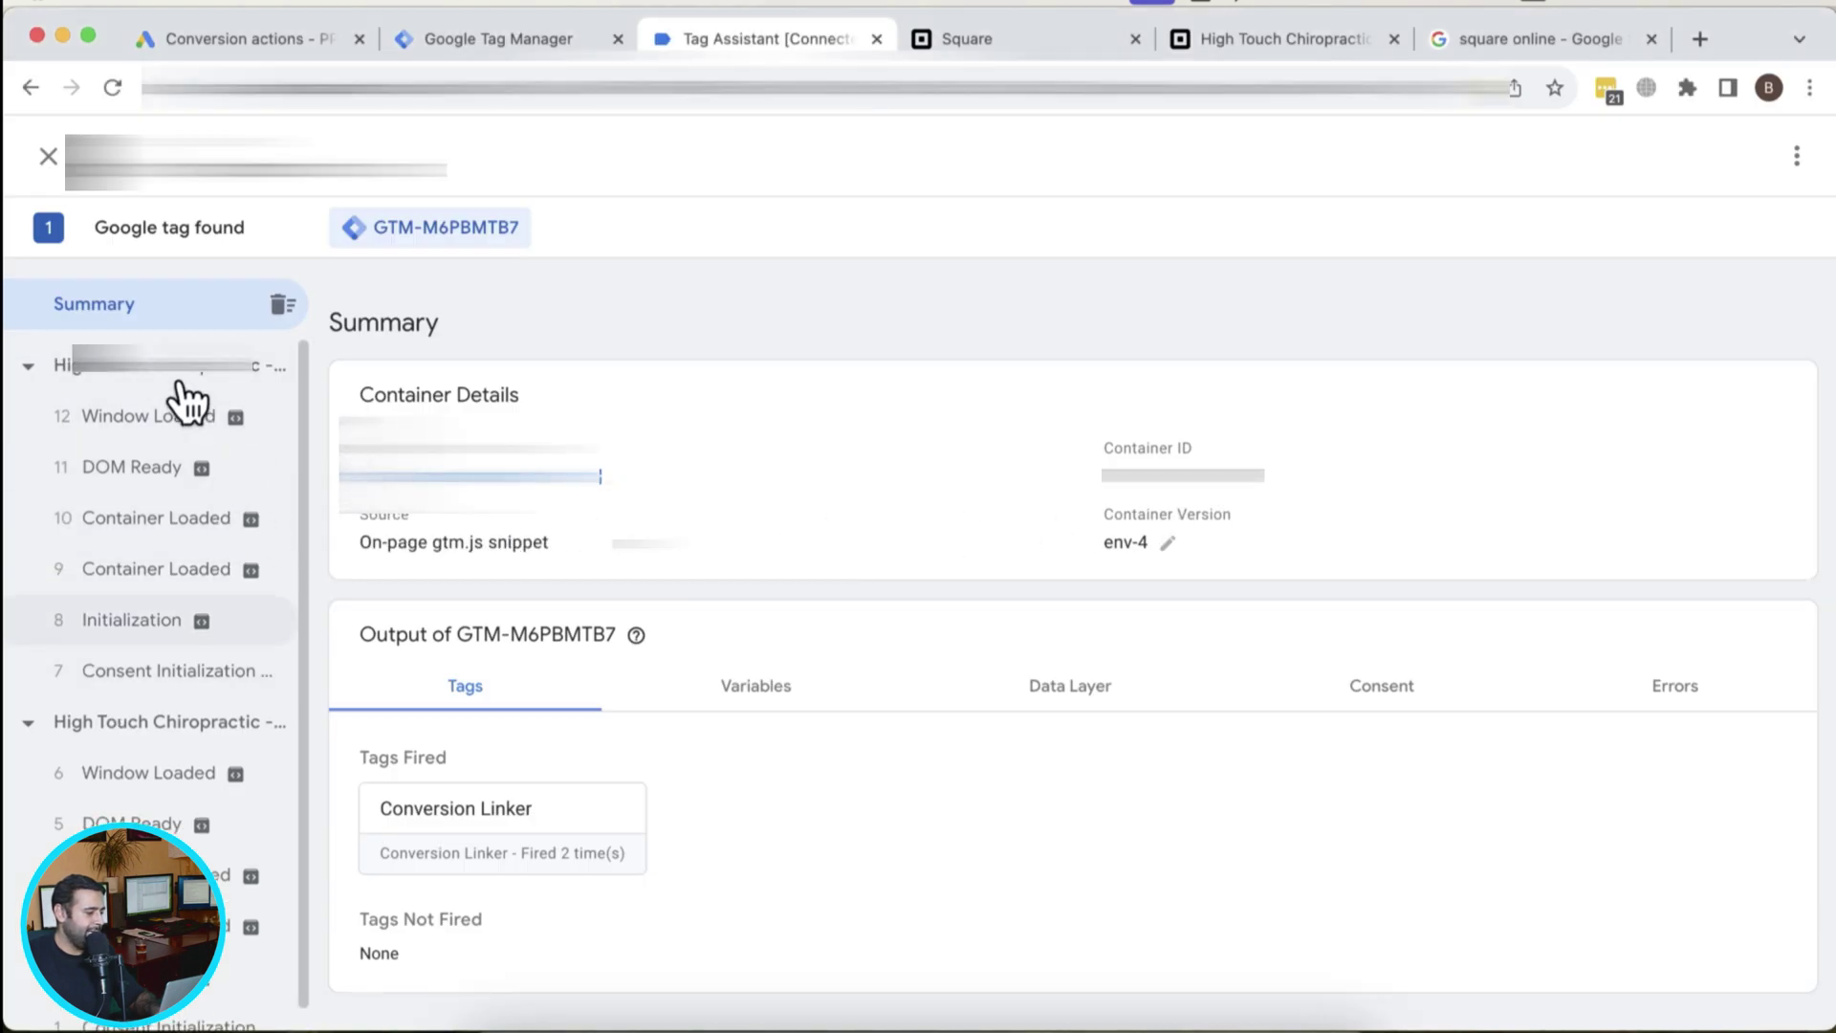
left_click(180, 384)
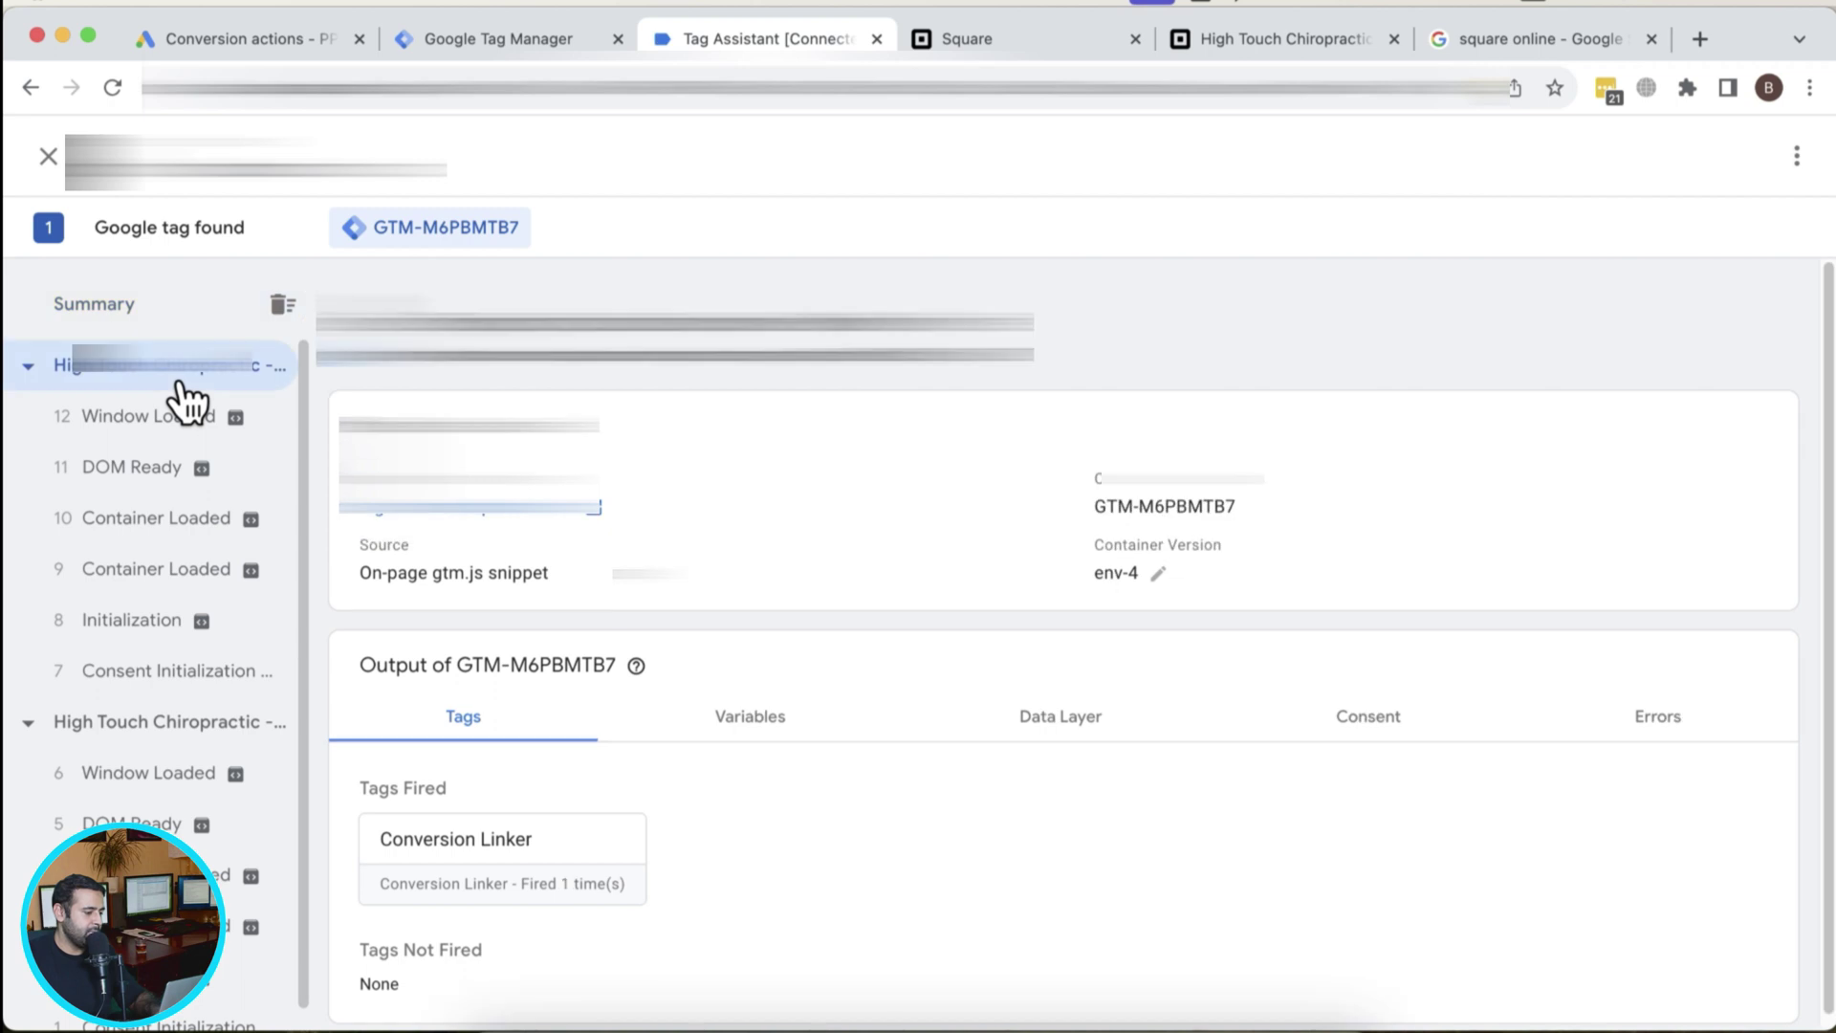
key("super+grave")
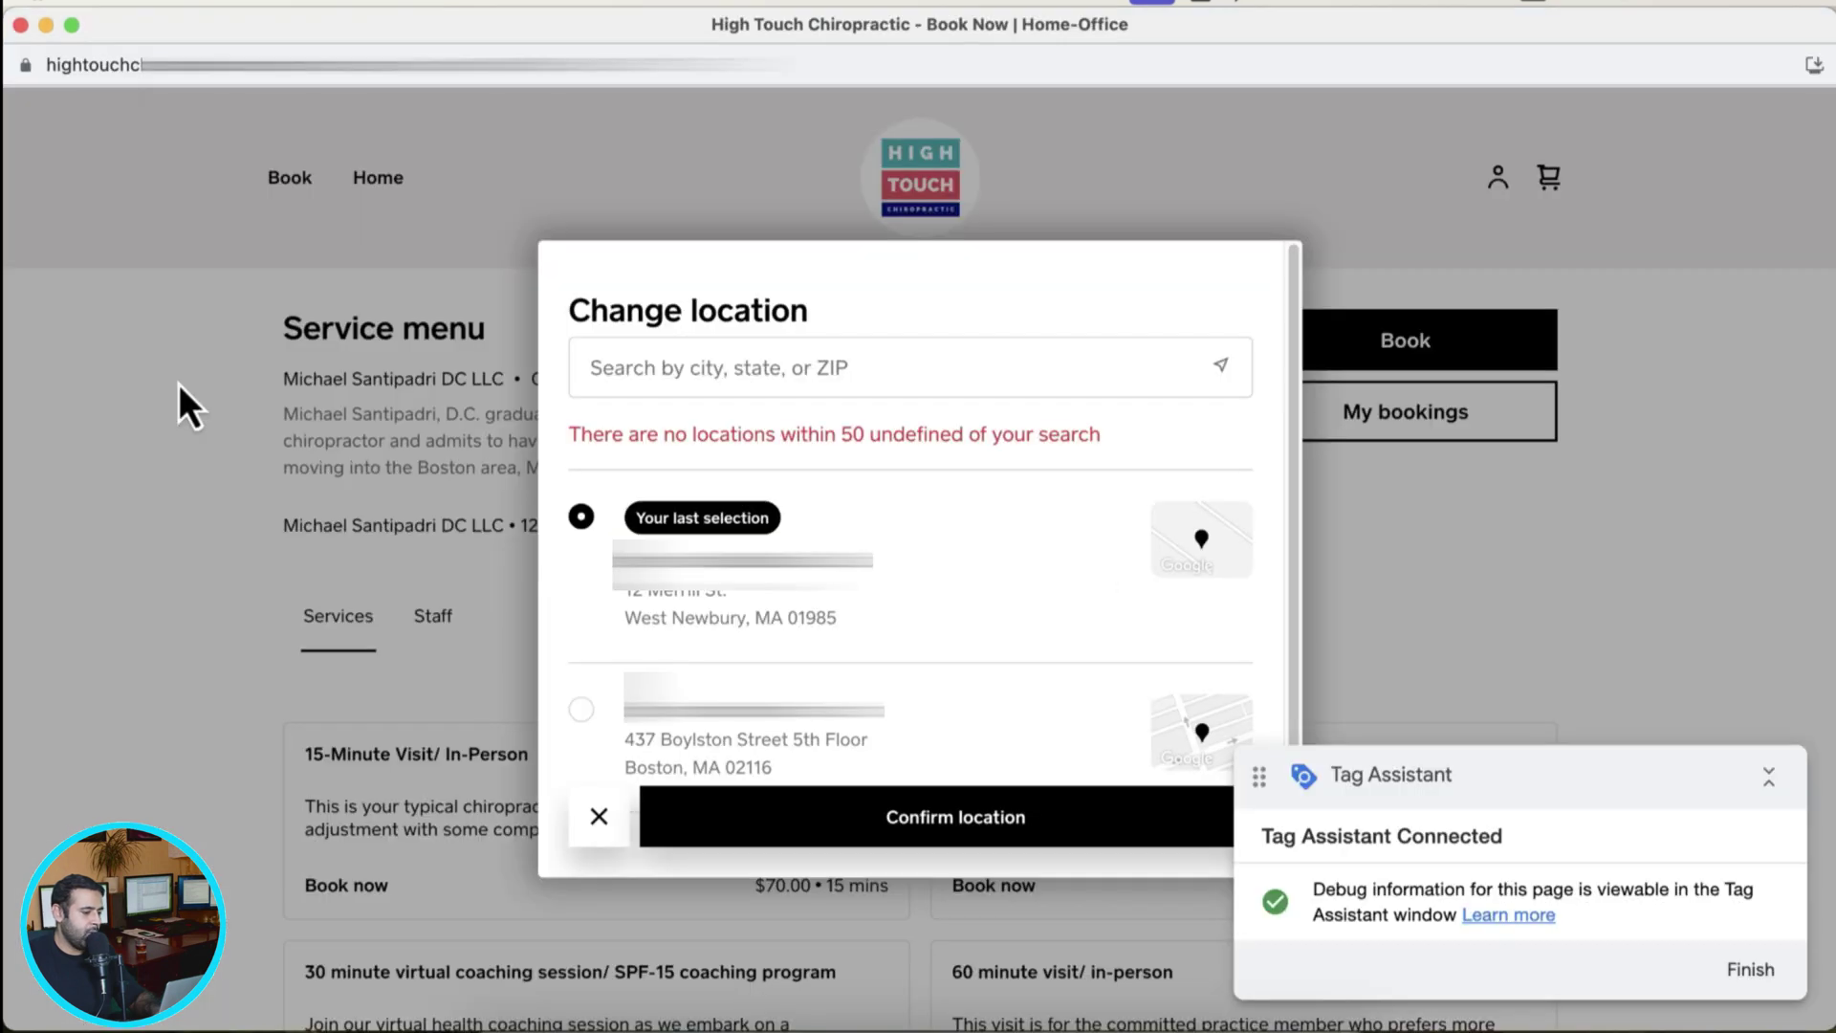
left_click(601, 823)
key("super+grave")
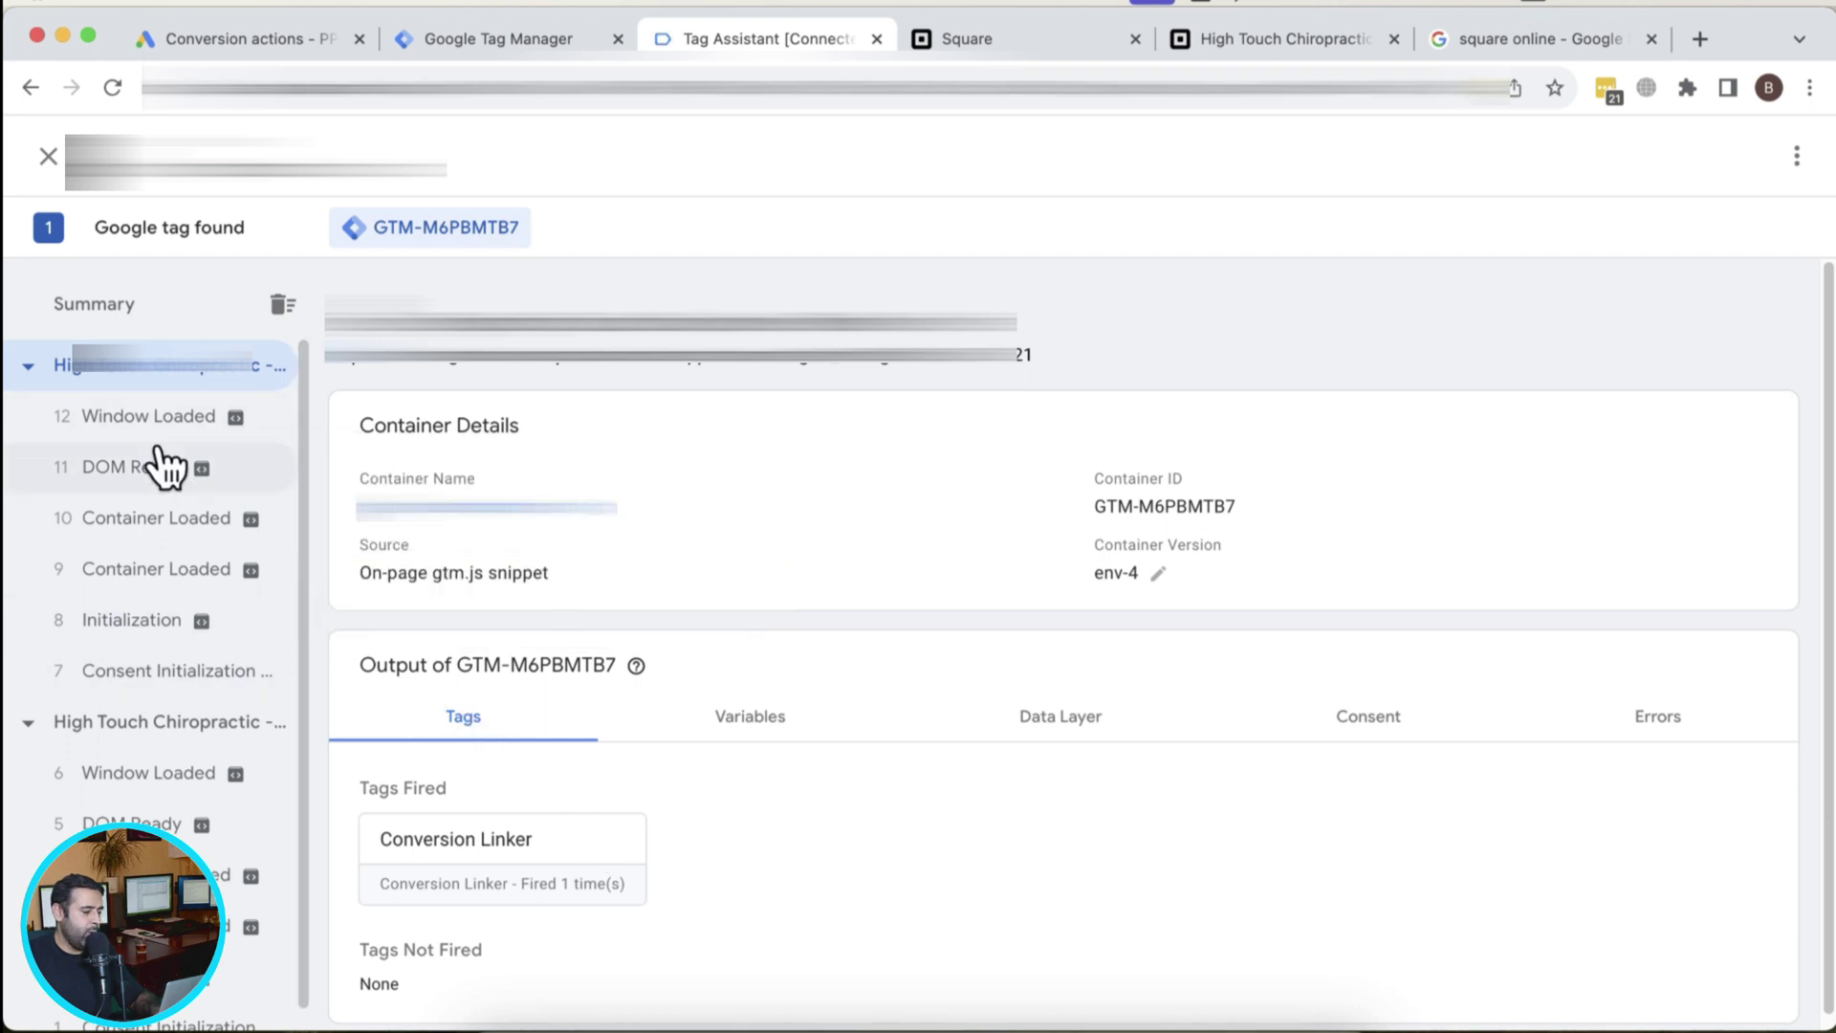
key("super+grave")
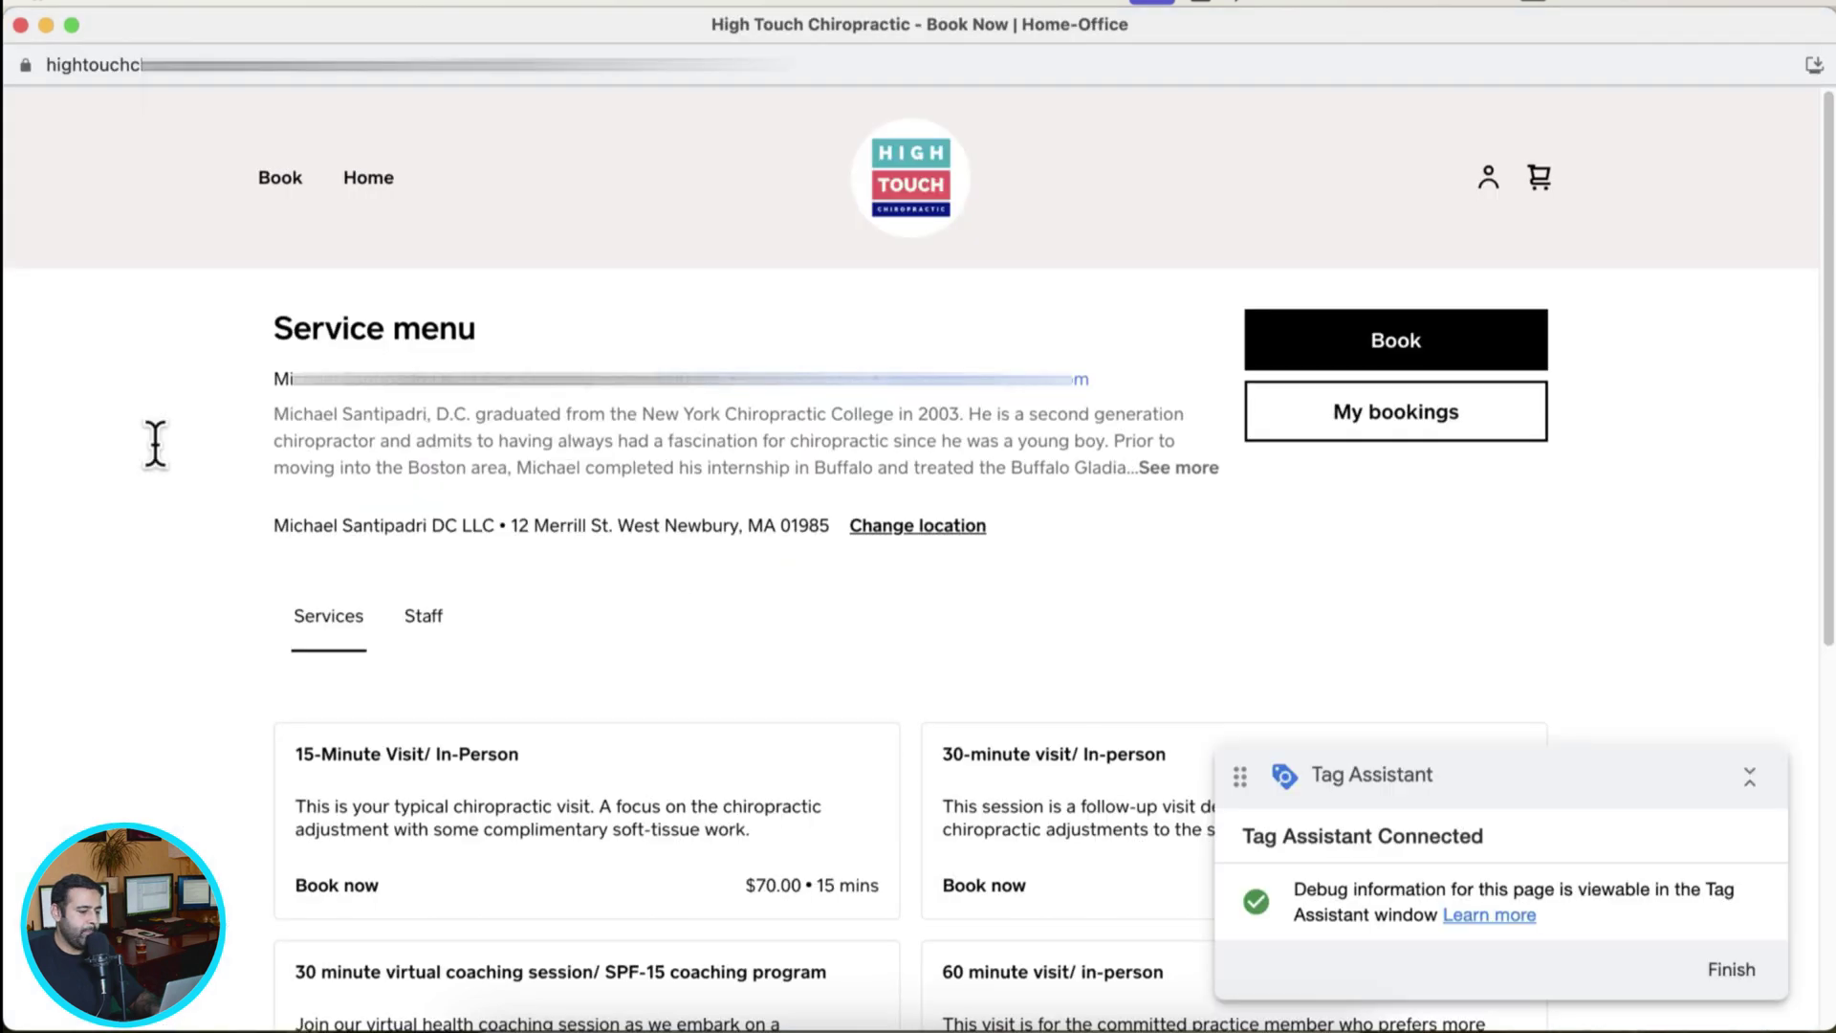
Start a booking on the site and inspect the book_appointment event's tags in Tag Assistant.
left_click(1394, 333)
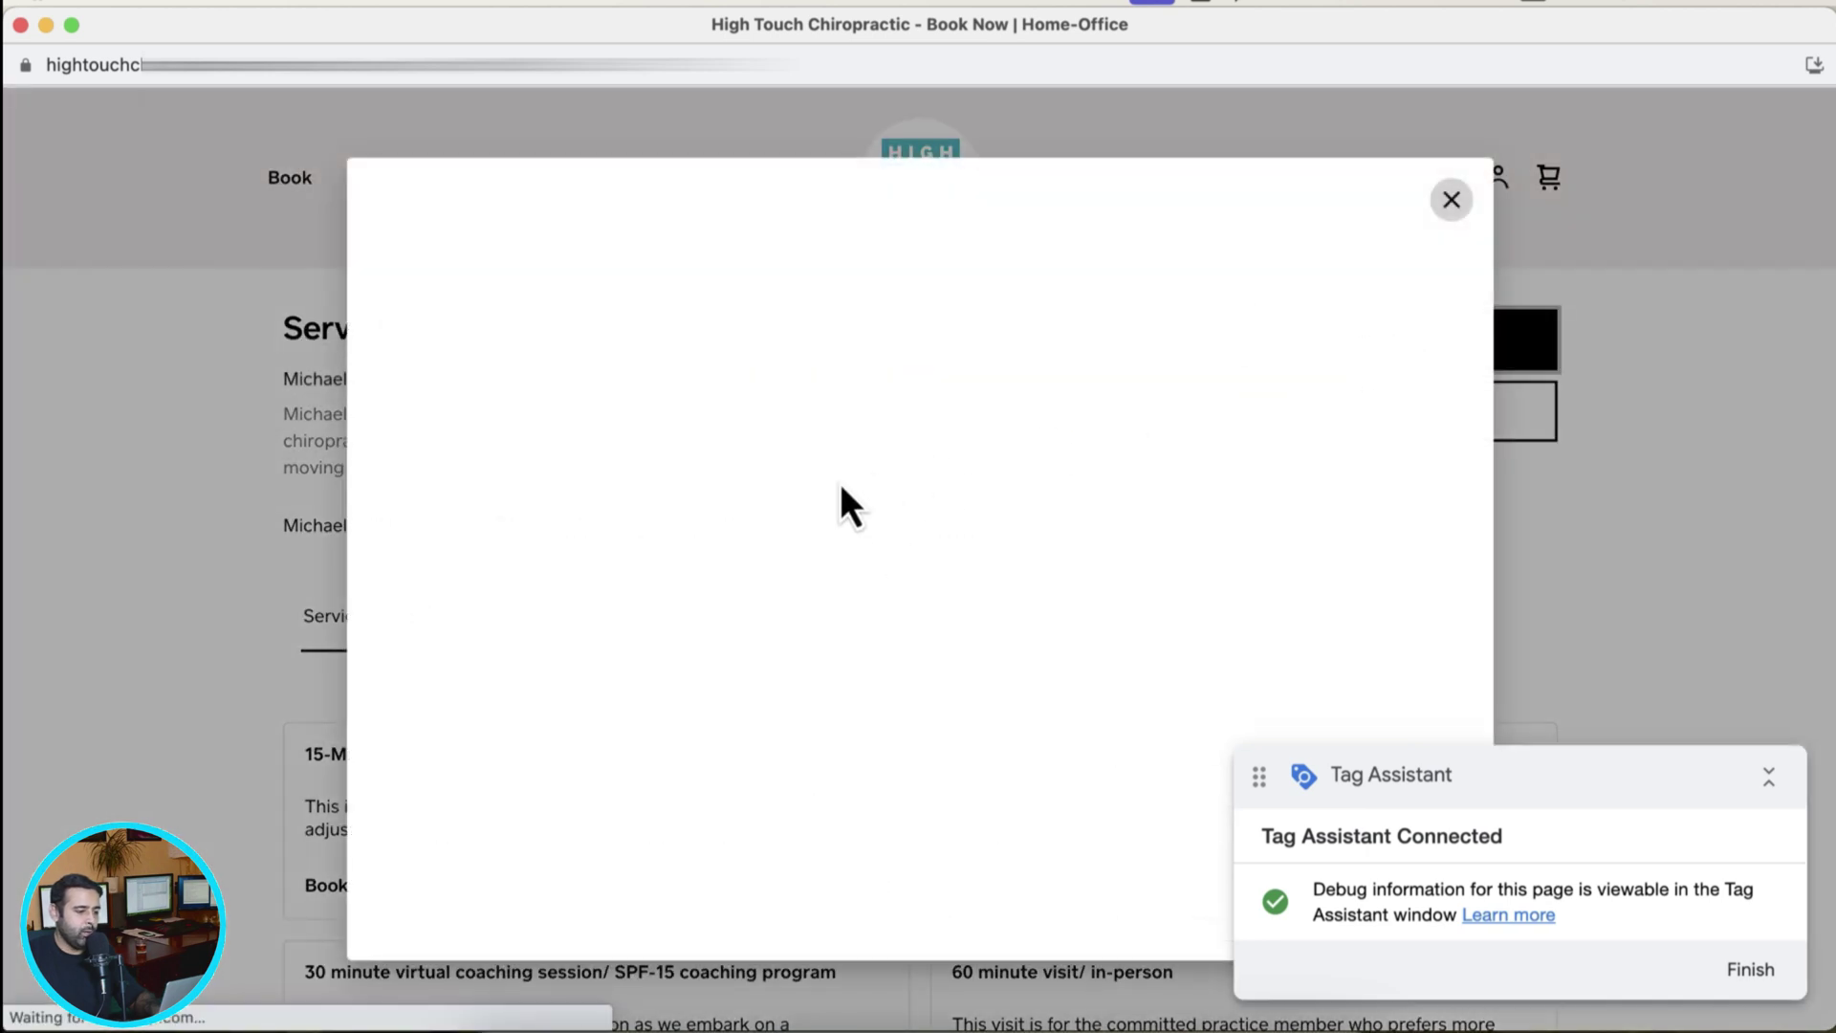
key("super+grave")
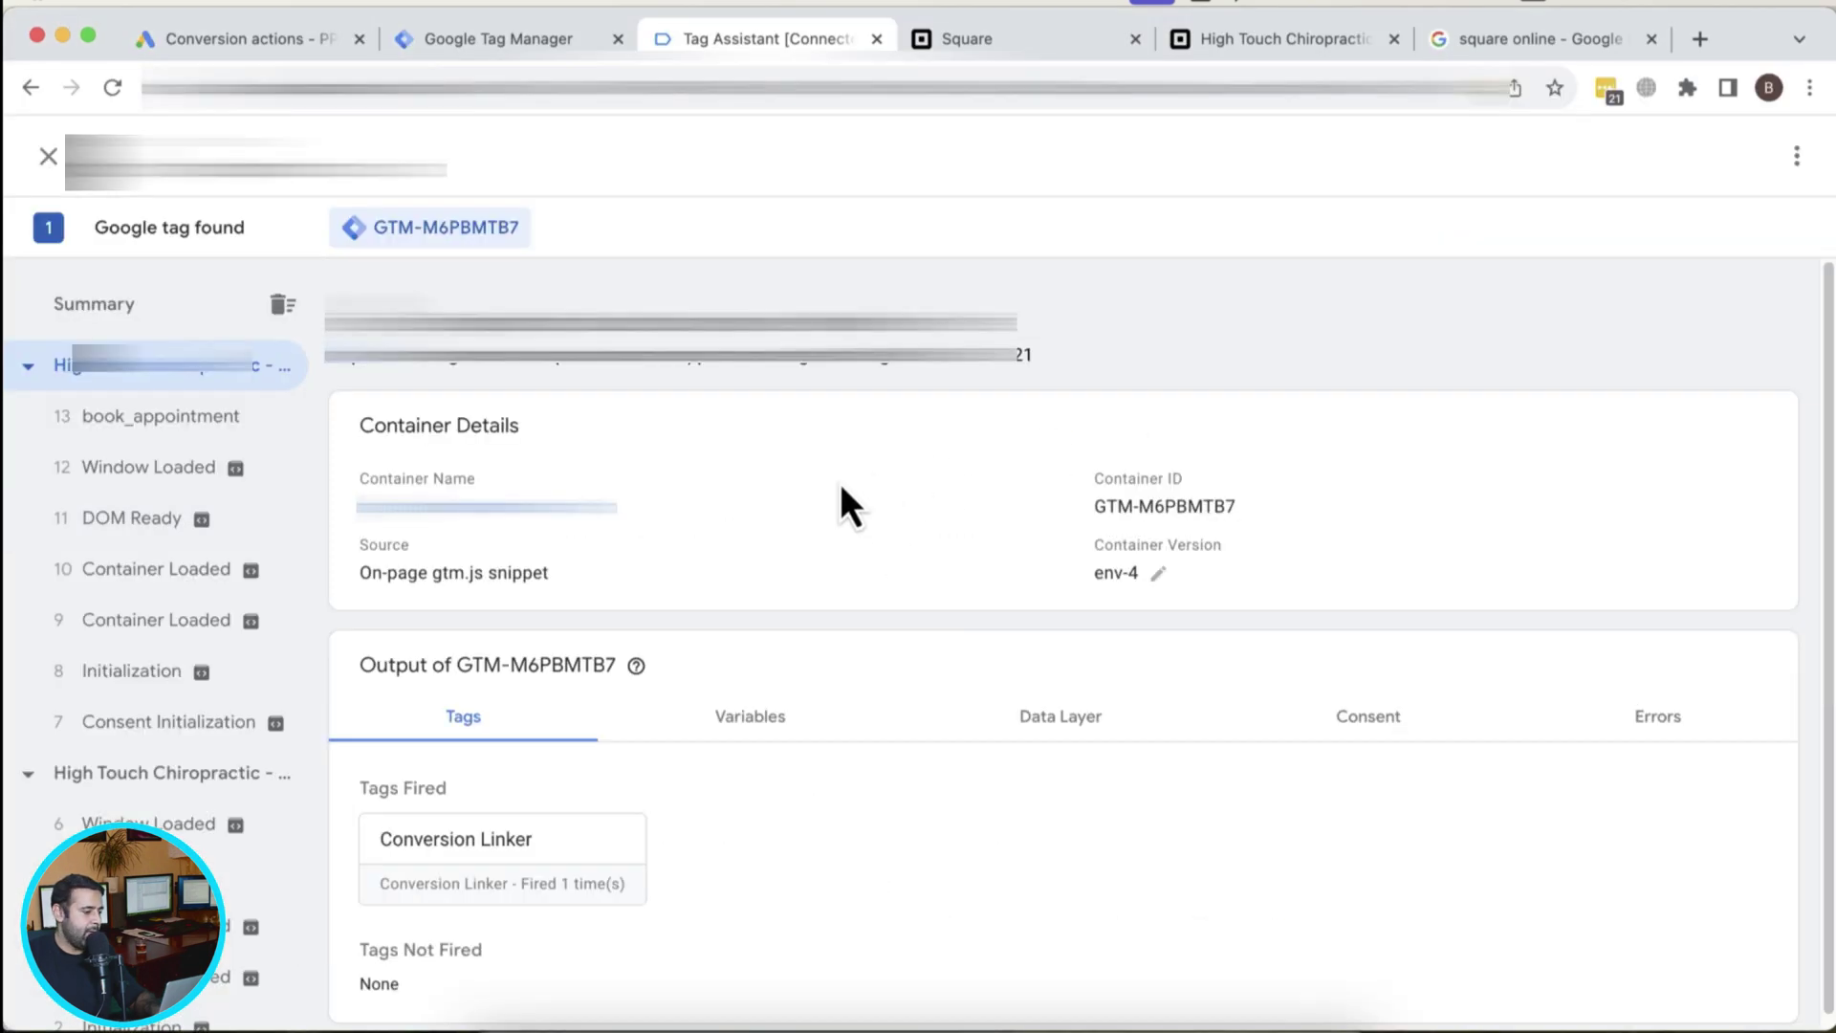
left_click(205, 442)
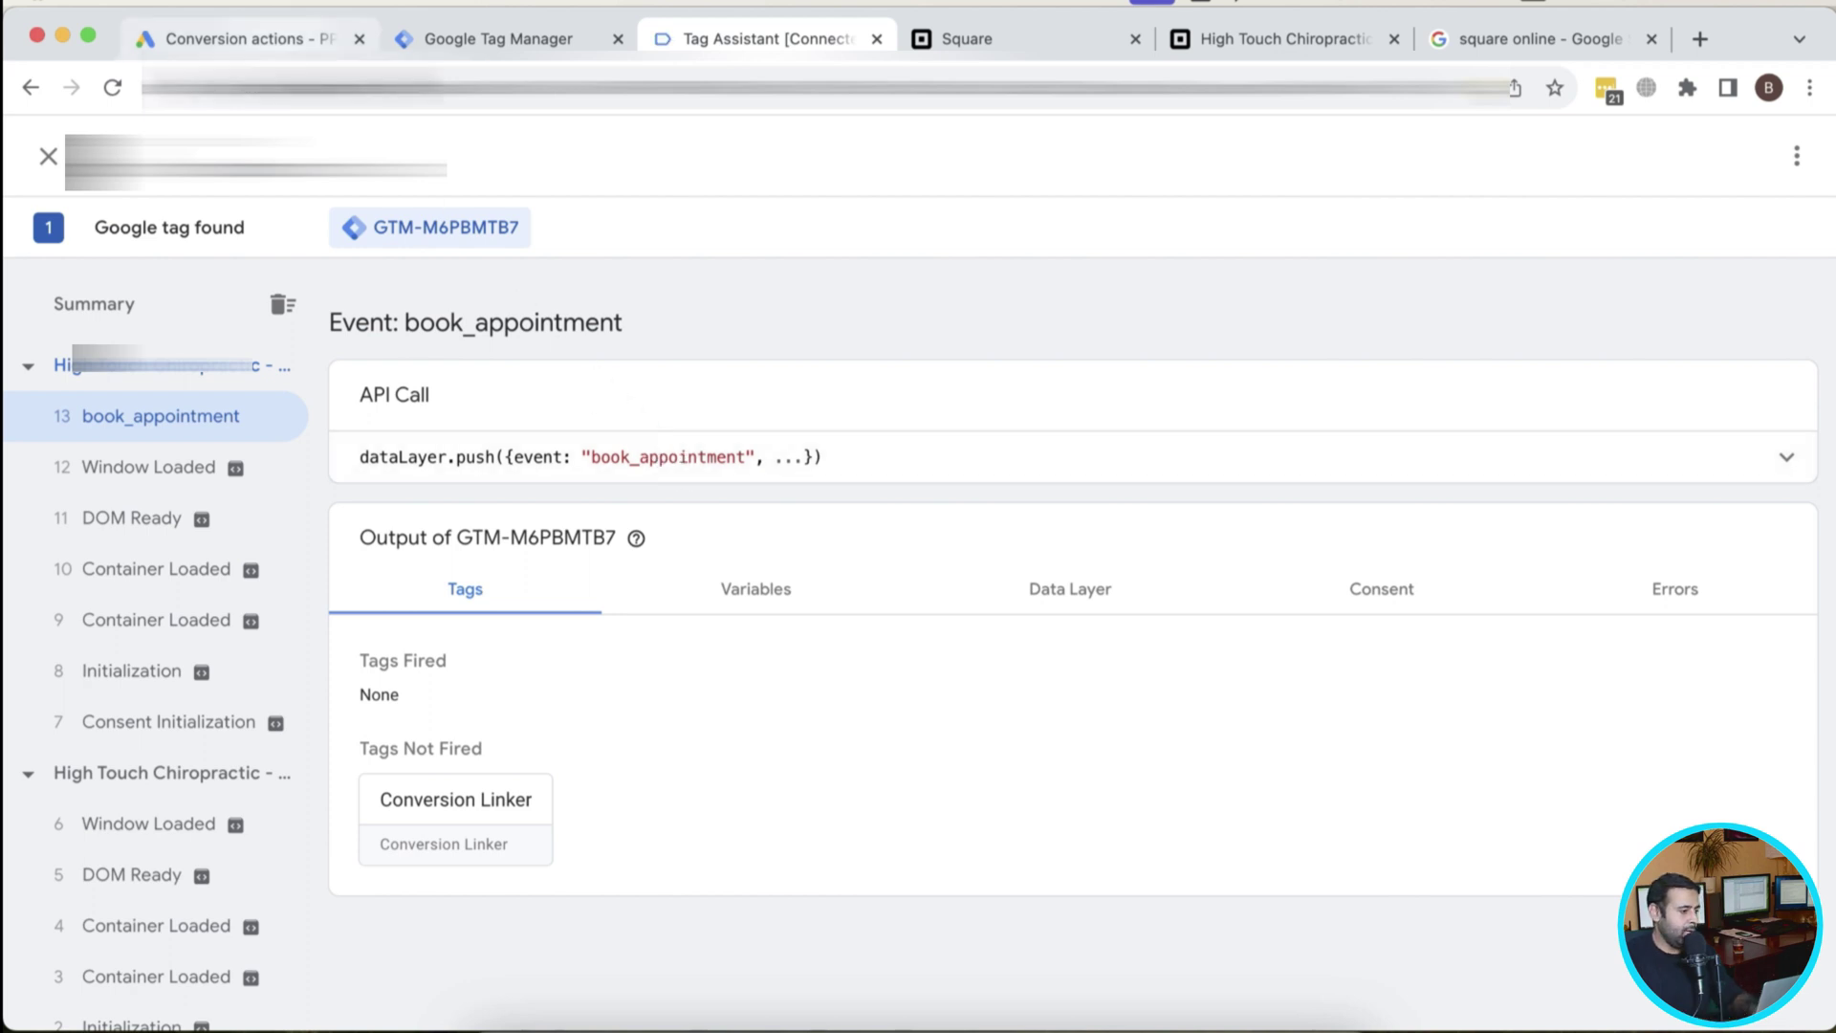
left_click(306, 40)
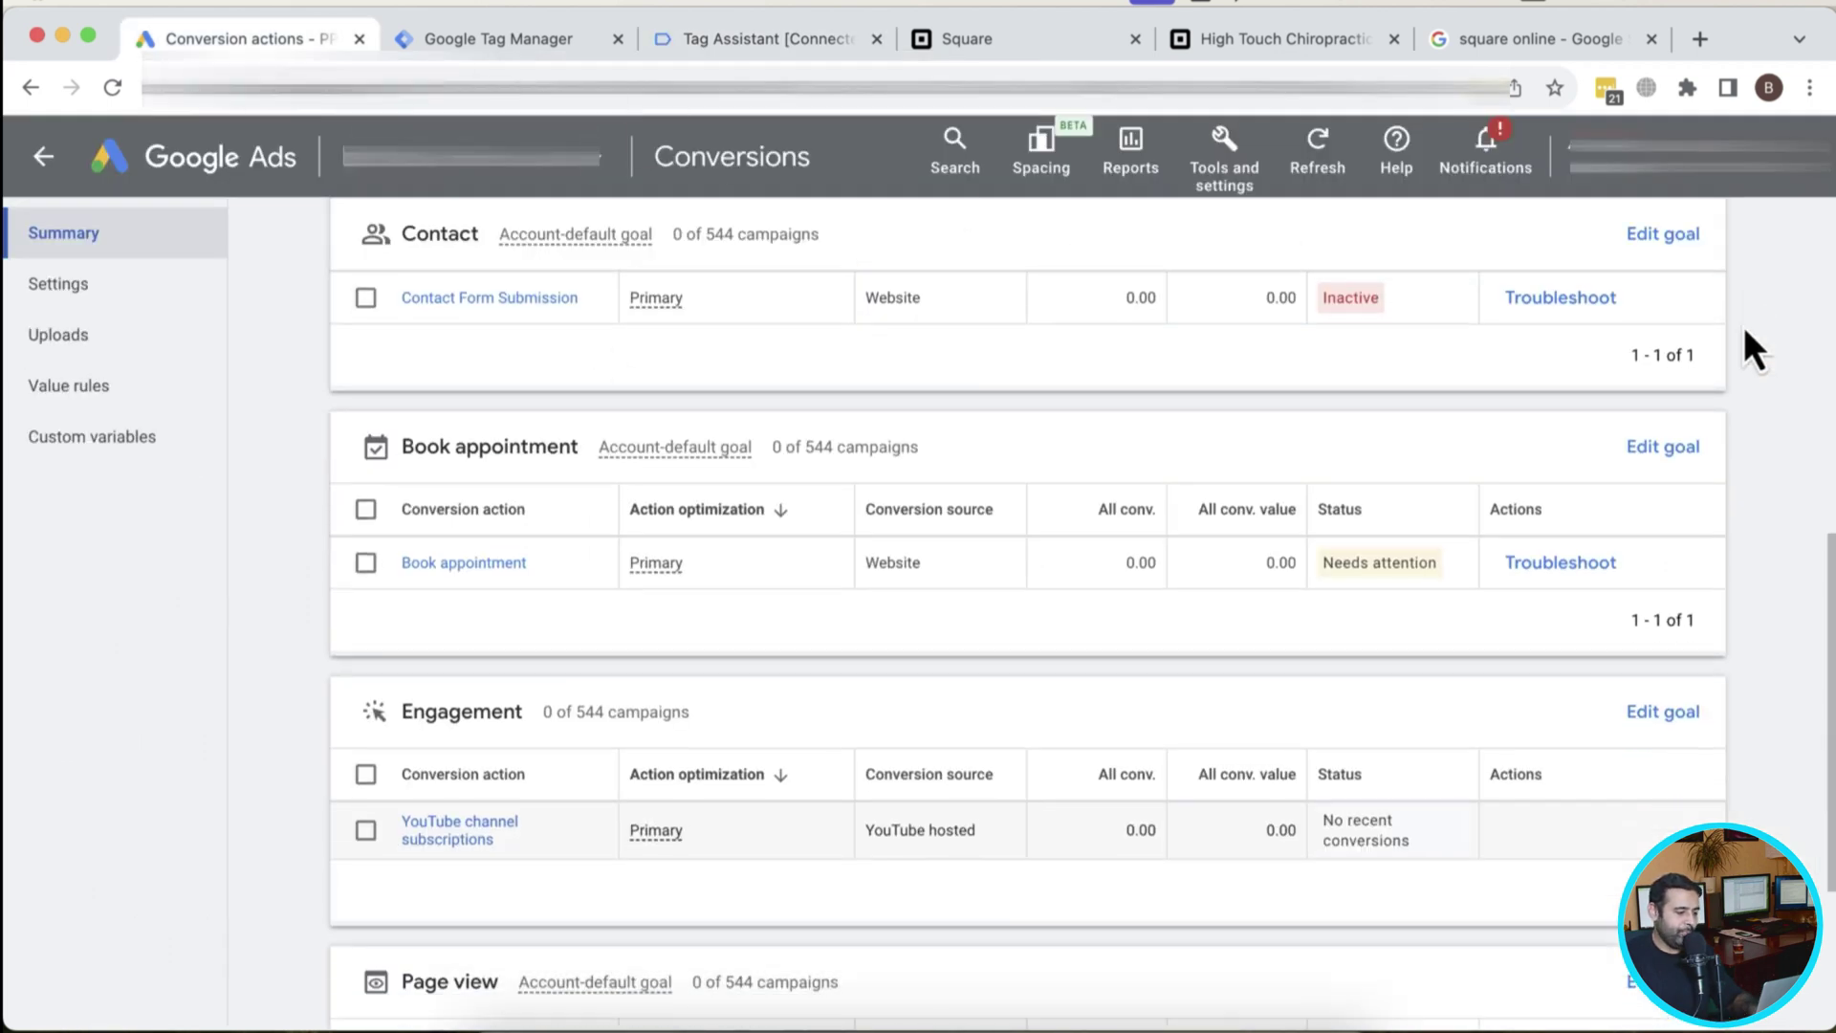
Show the Book appointment conversion's Google Tag Manager setup and select its conversion ID and label.
scroll(1743, 325, "down", 2)
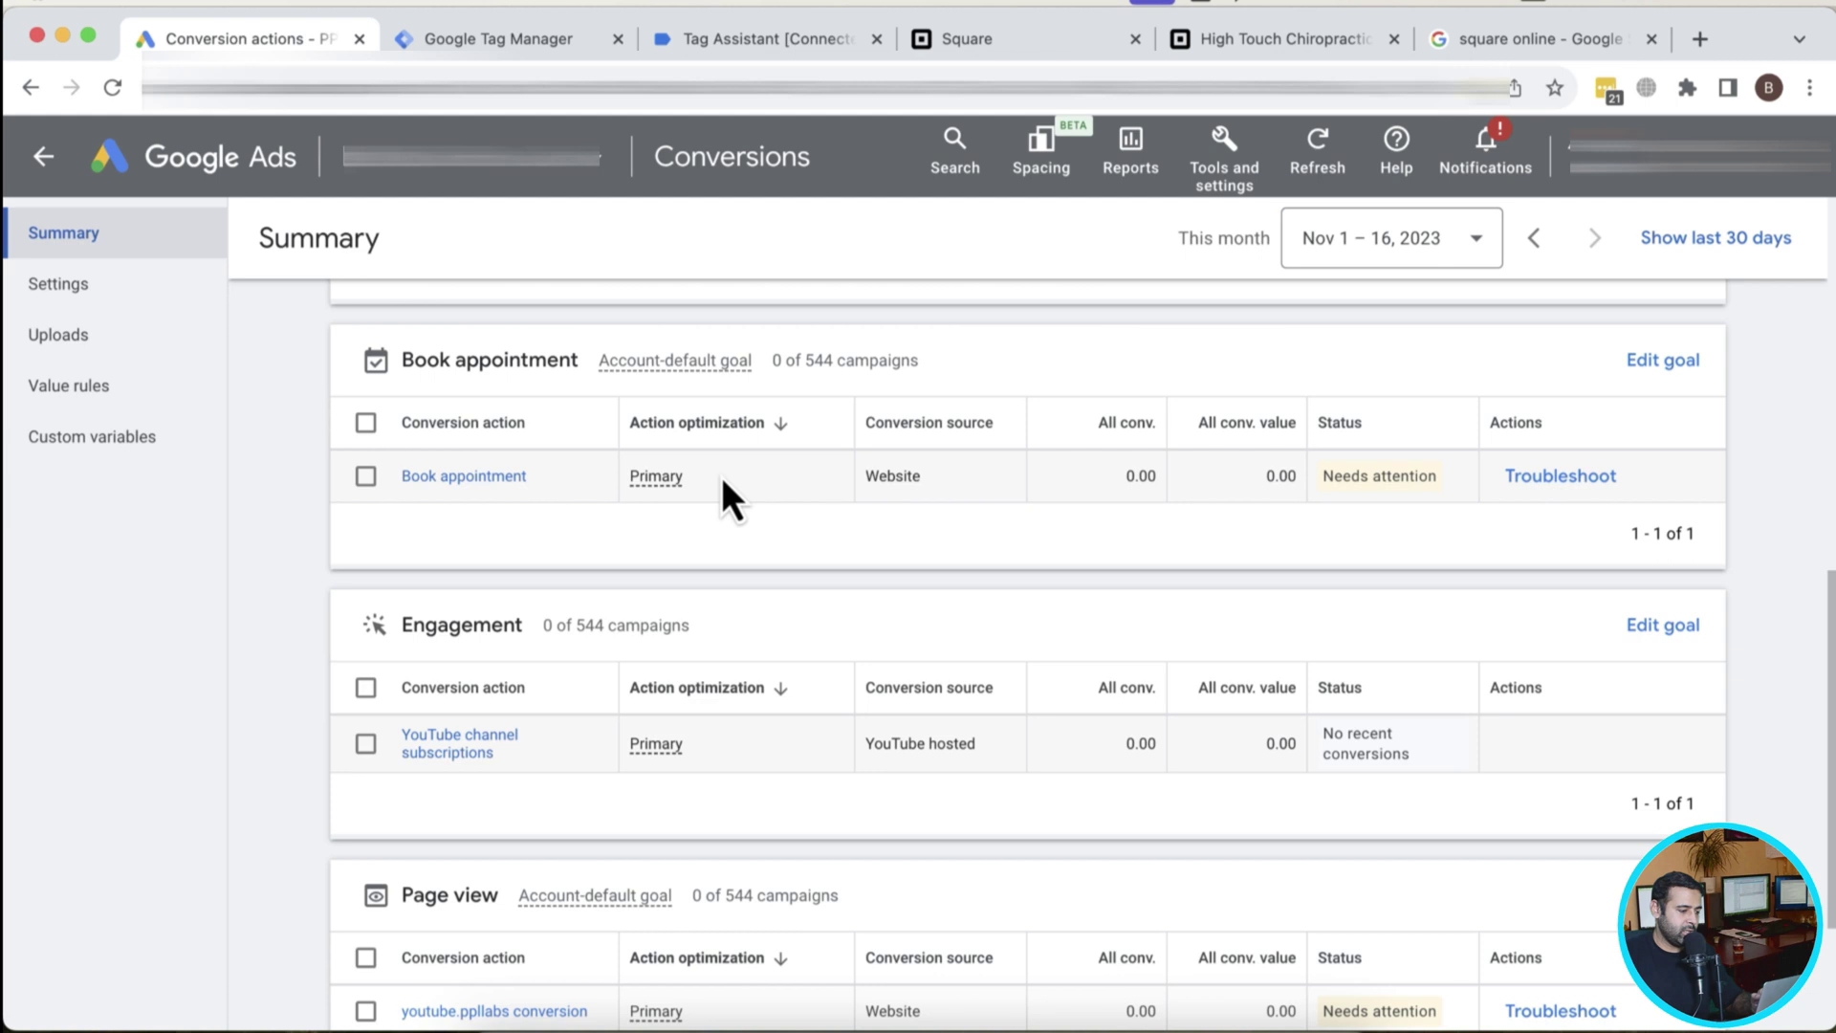
left_click(495, 480)
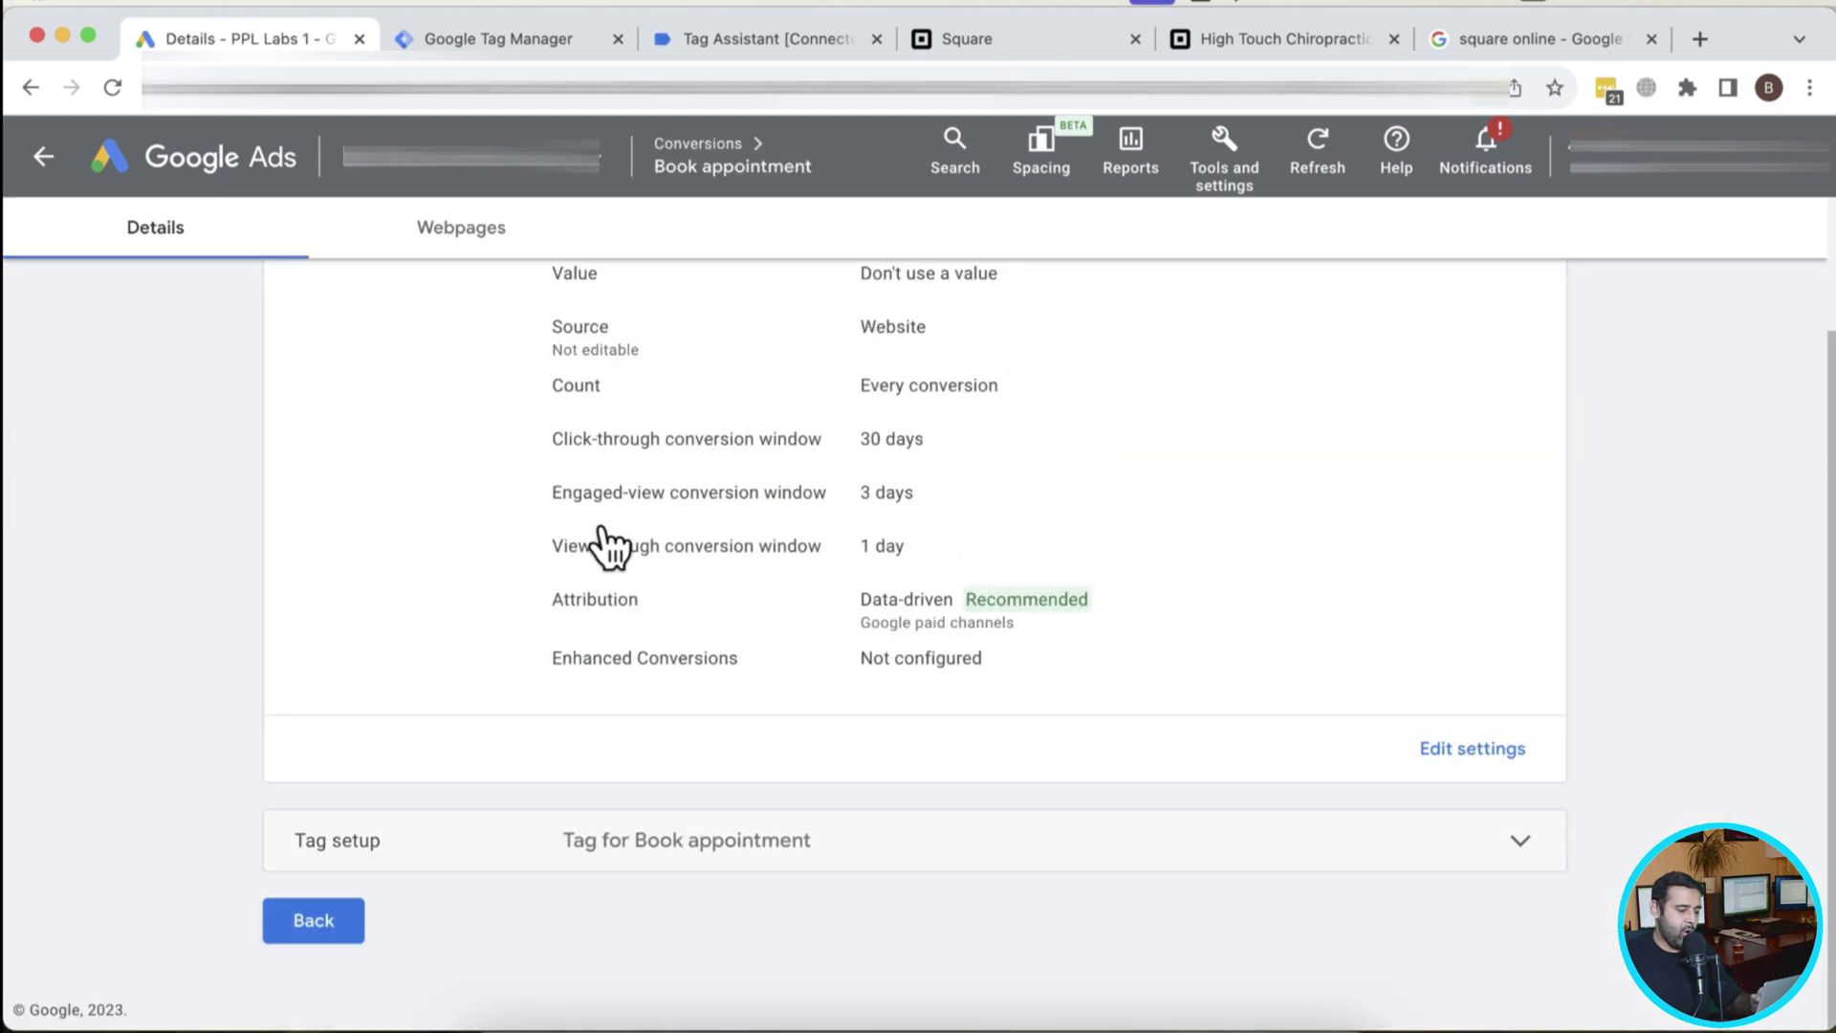
left_click(1413, 858)
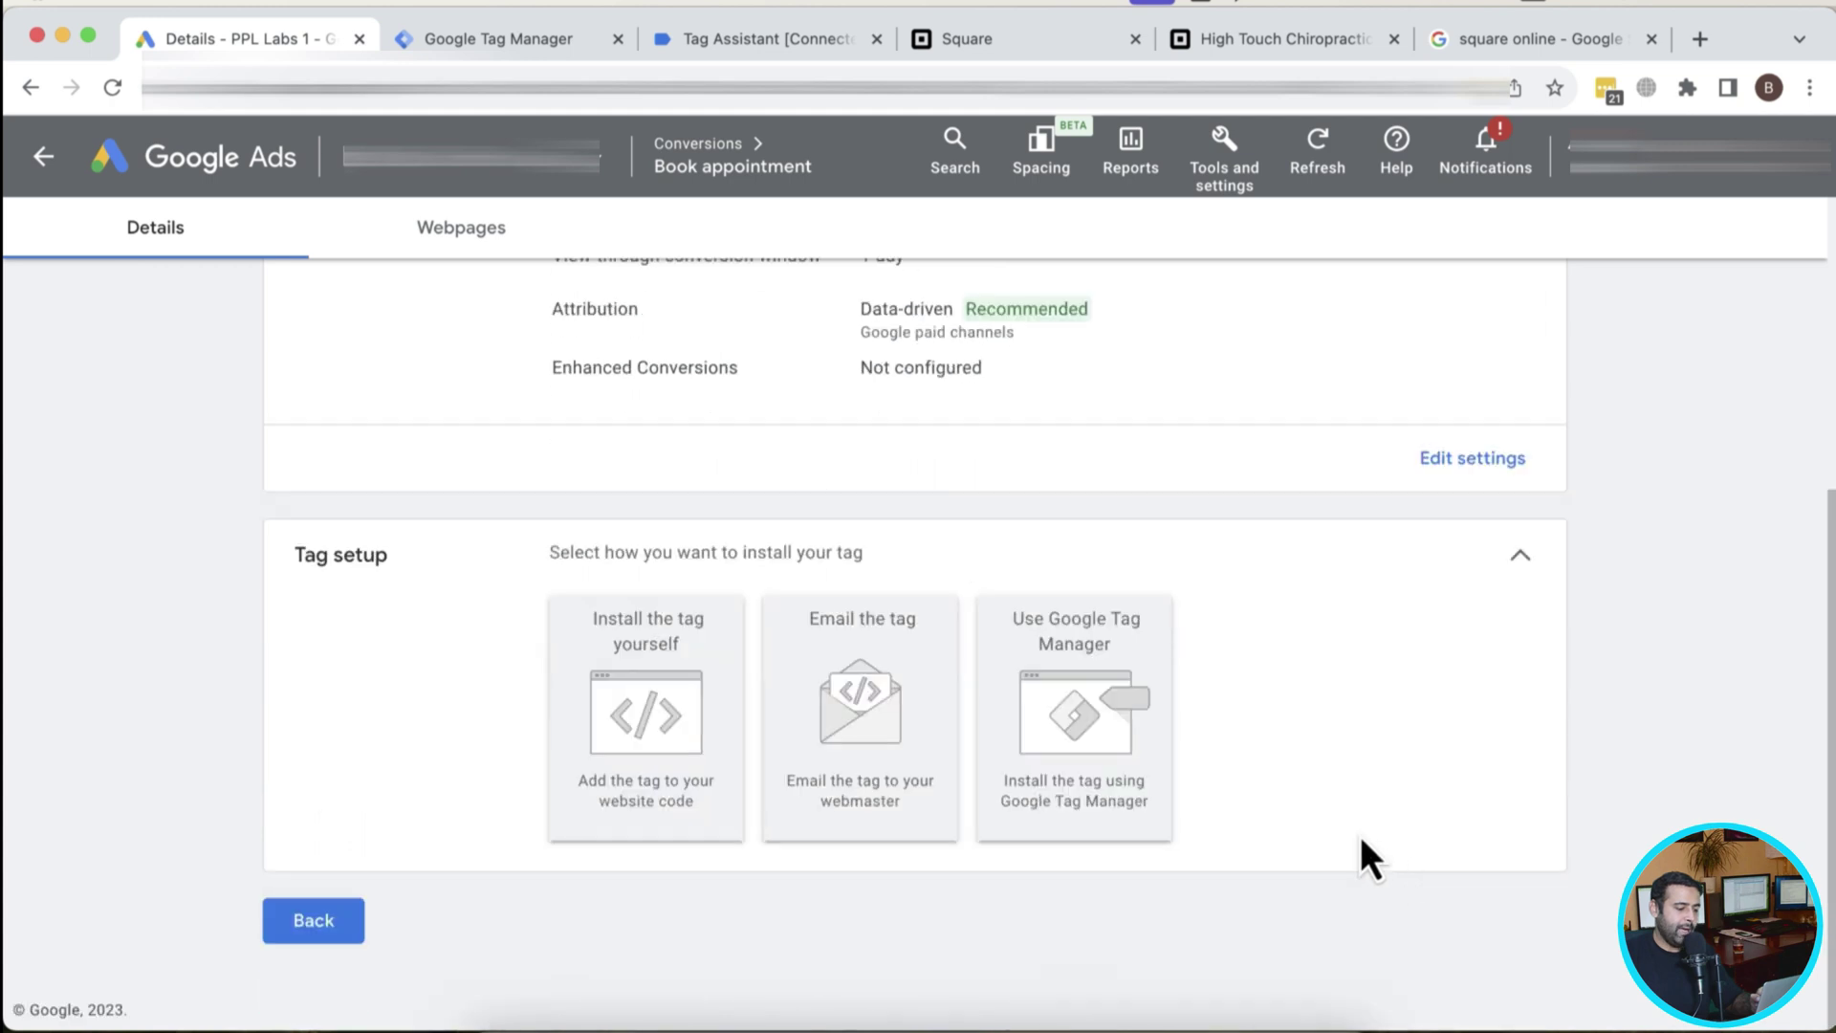
left_click(1081, 698)
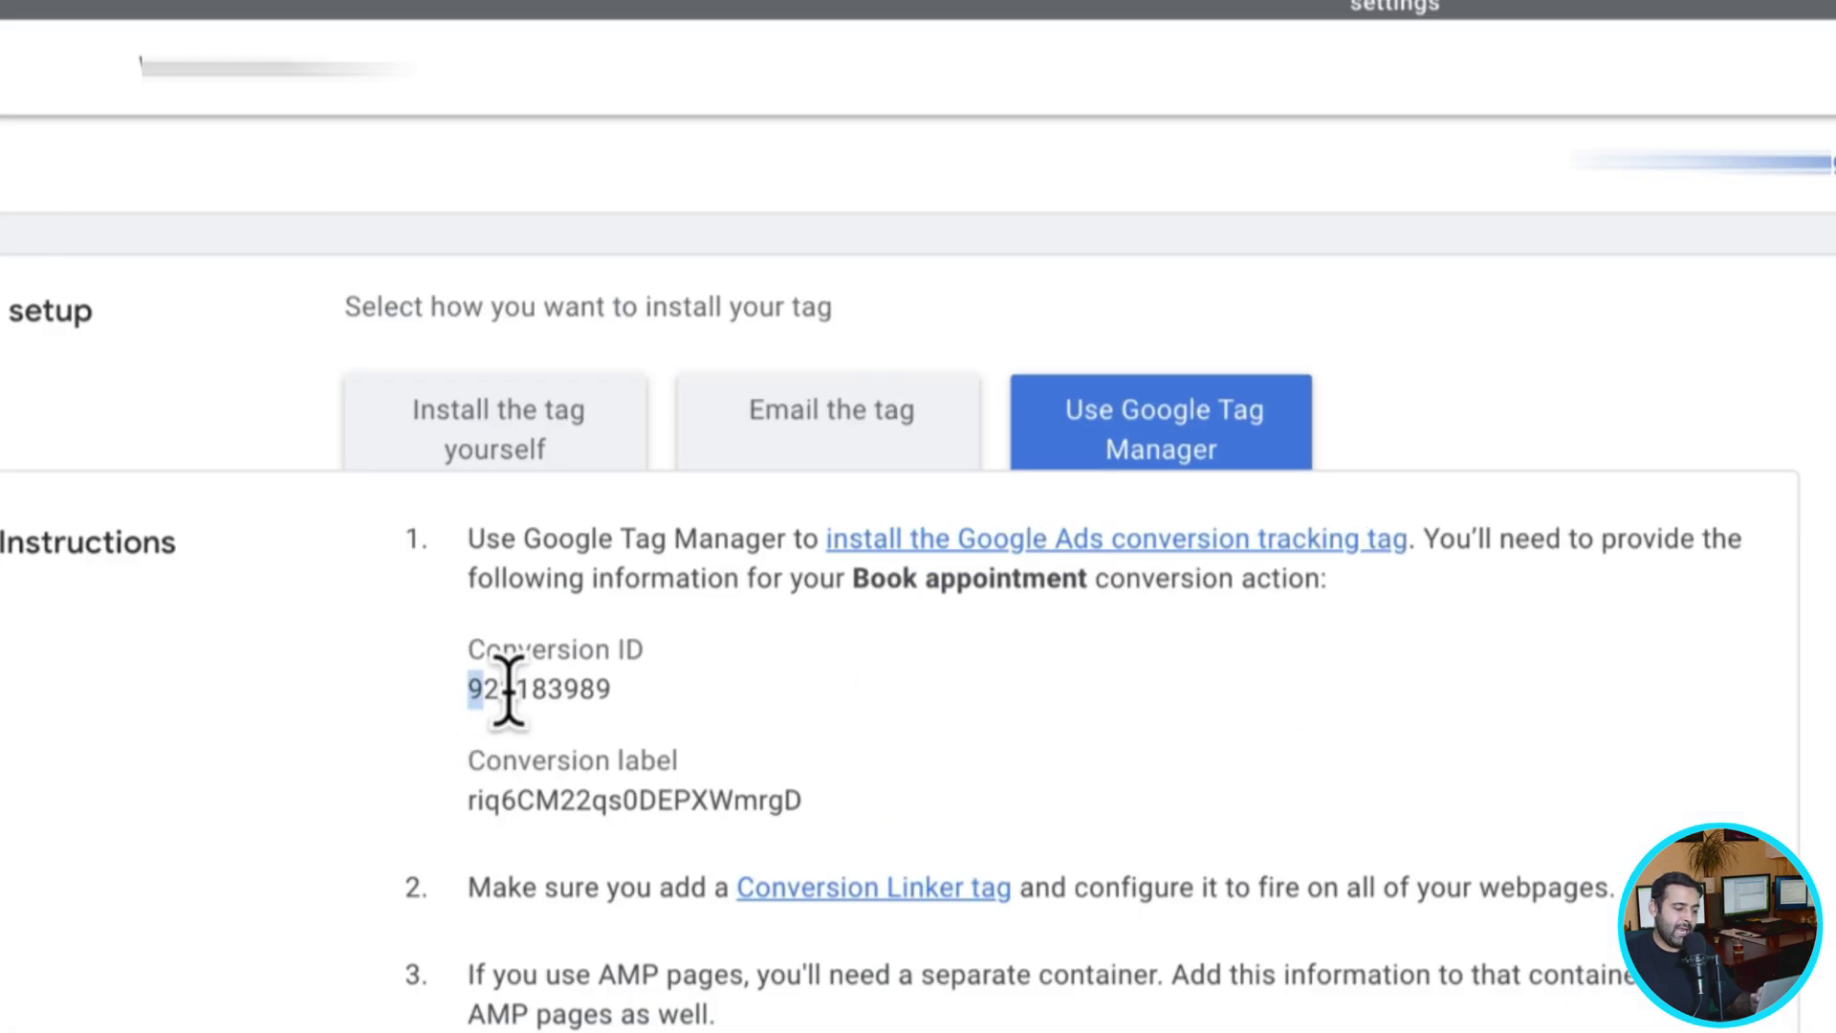
double_click(649, 626)
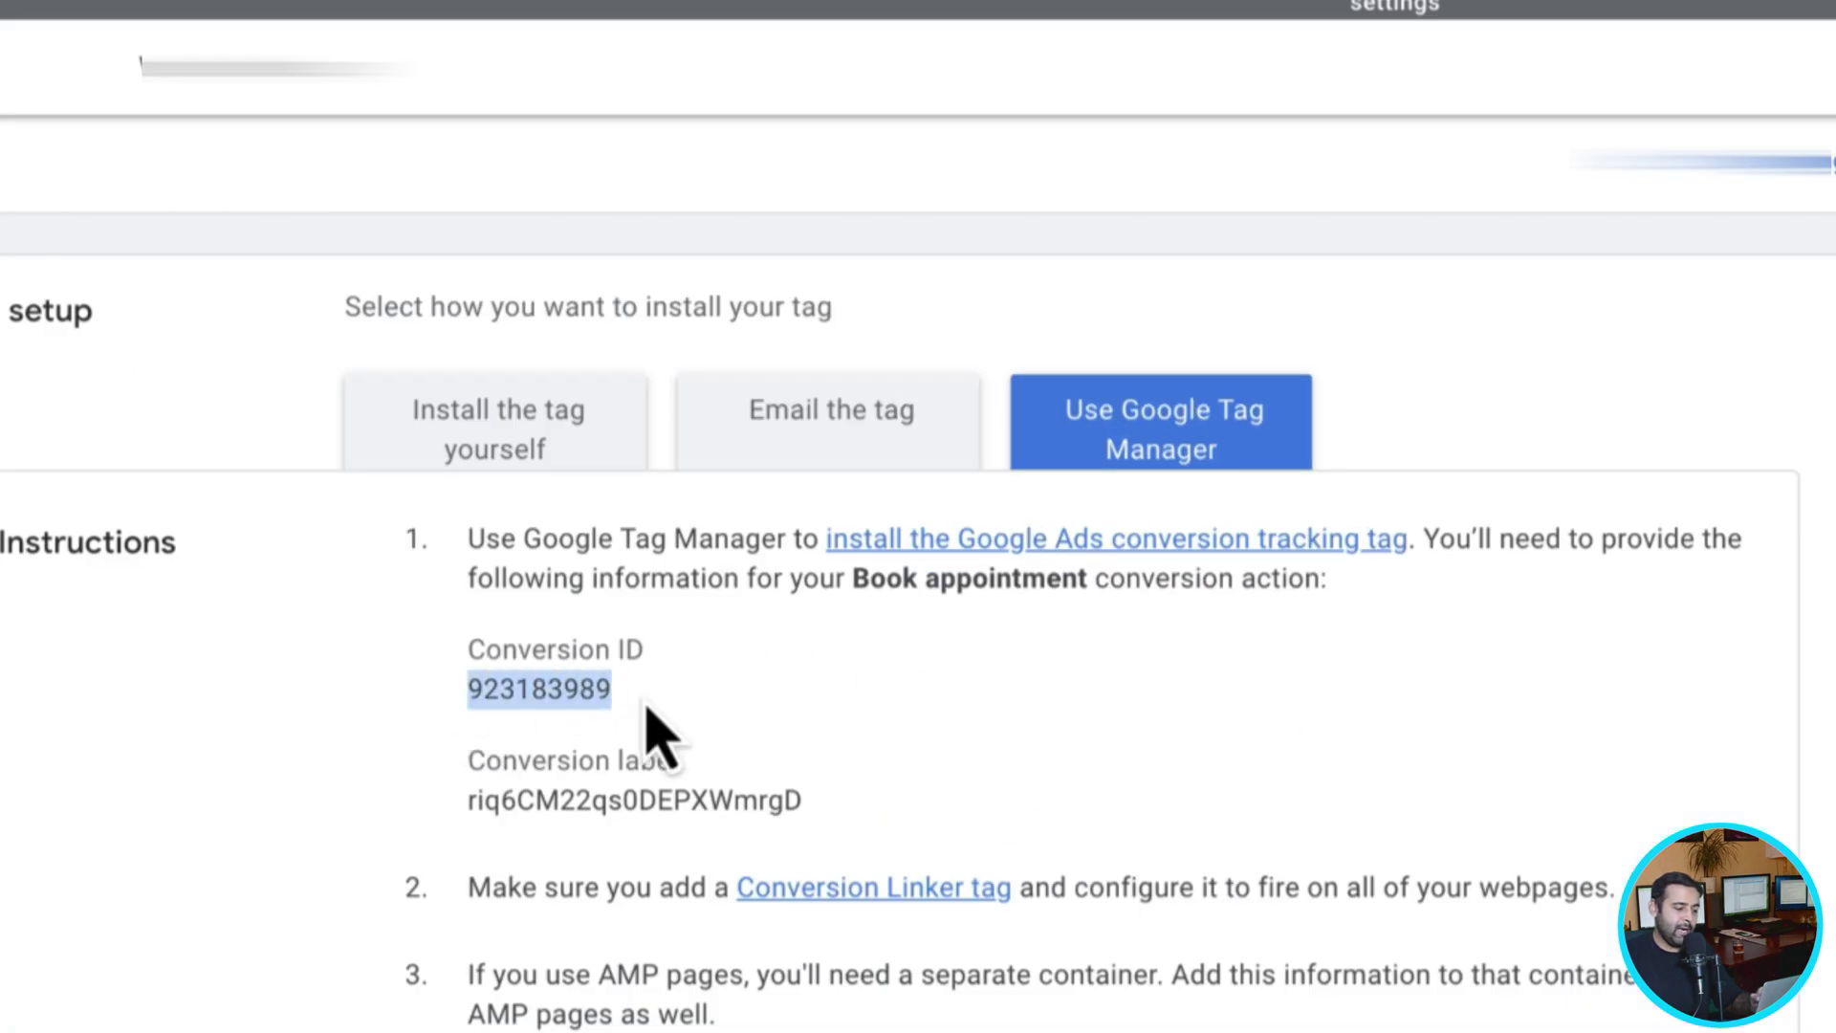
left_click_drag(469, 804, 832, 825)
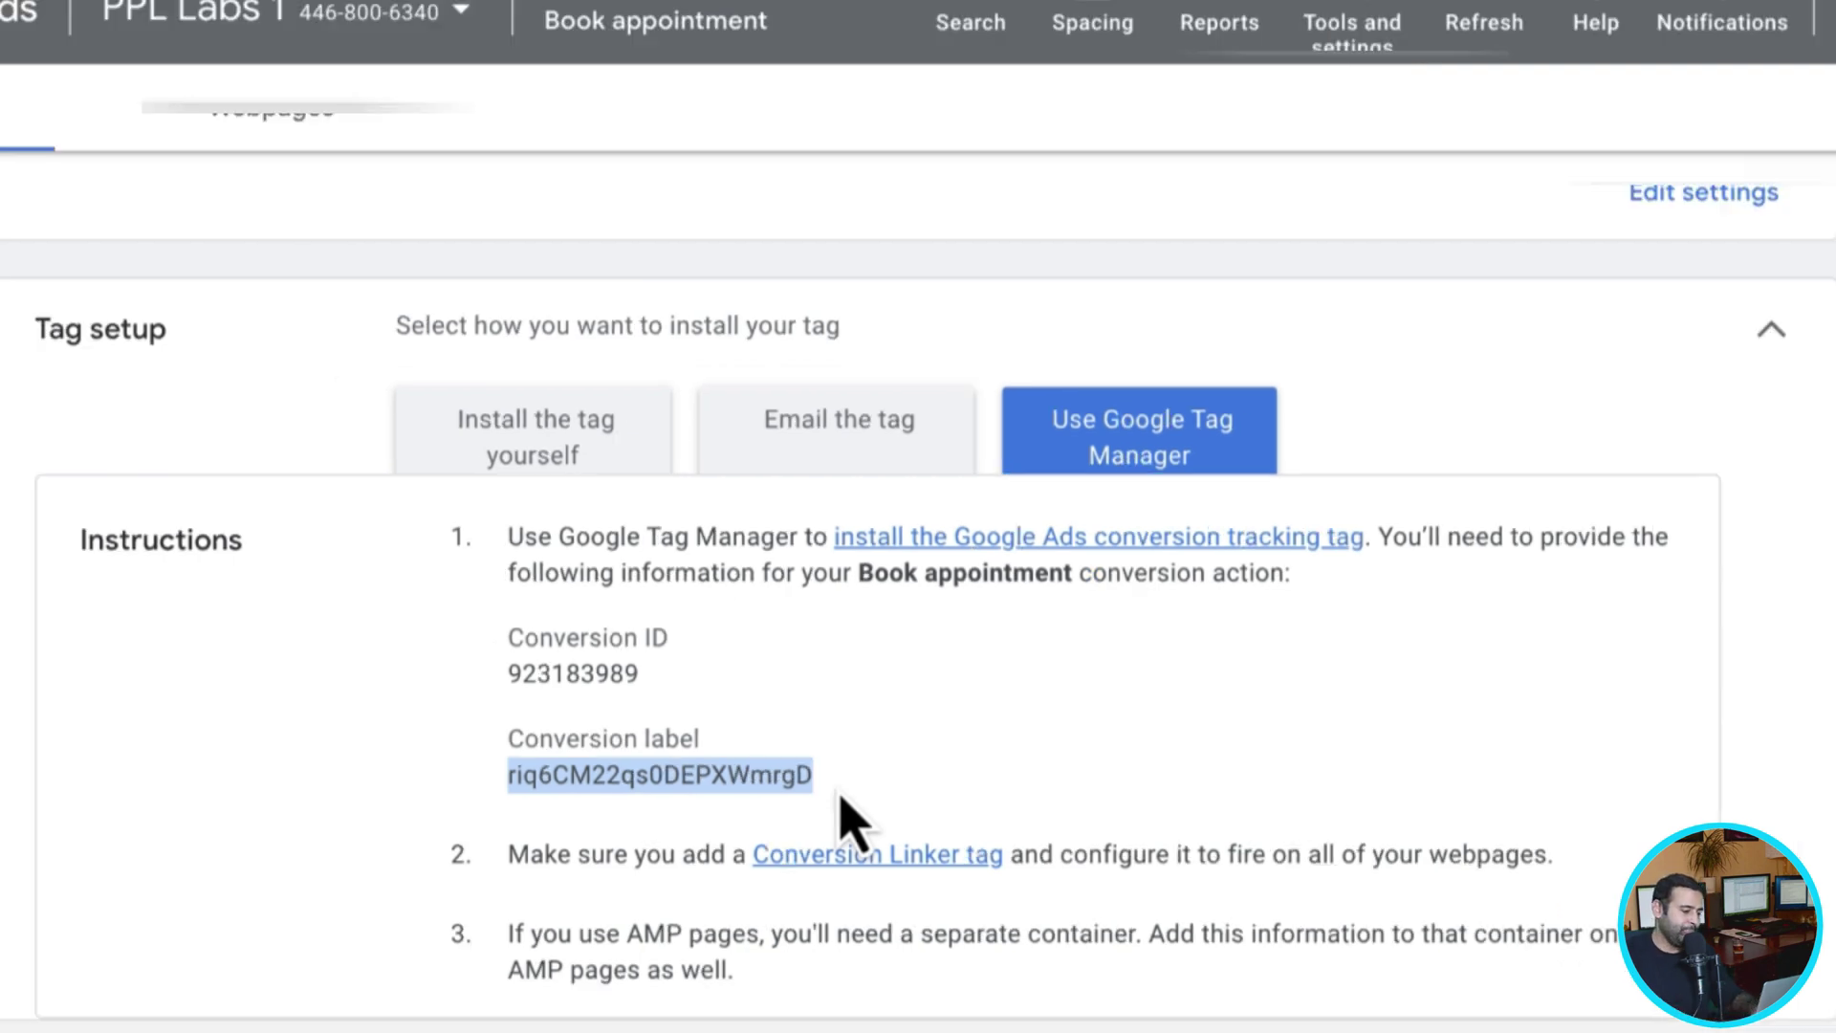
key("ctrl+Tab")
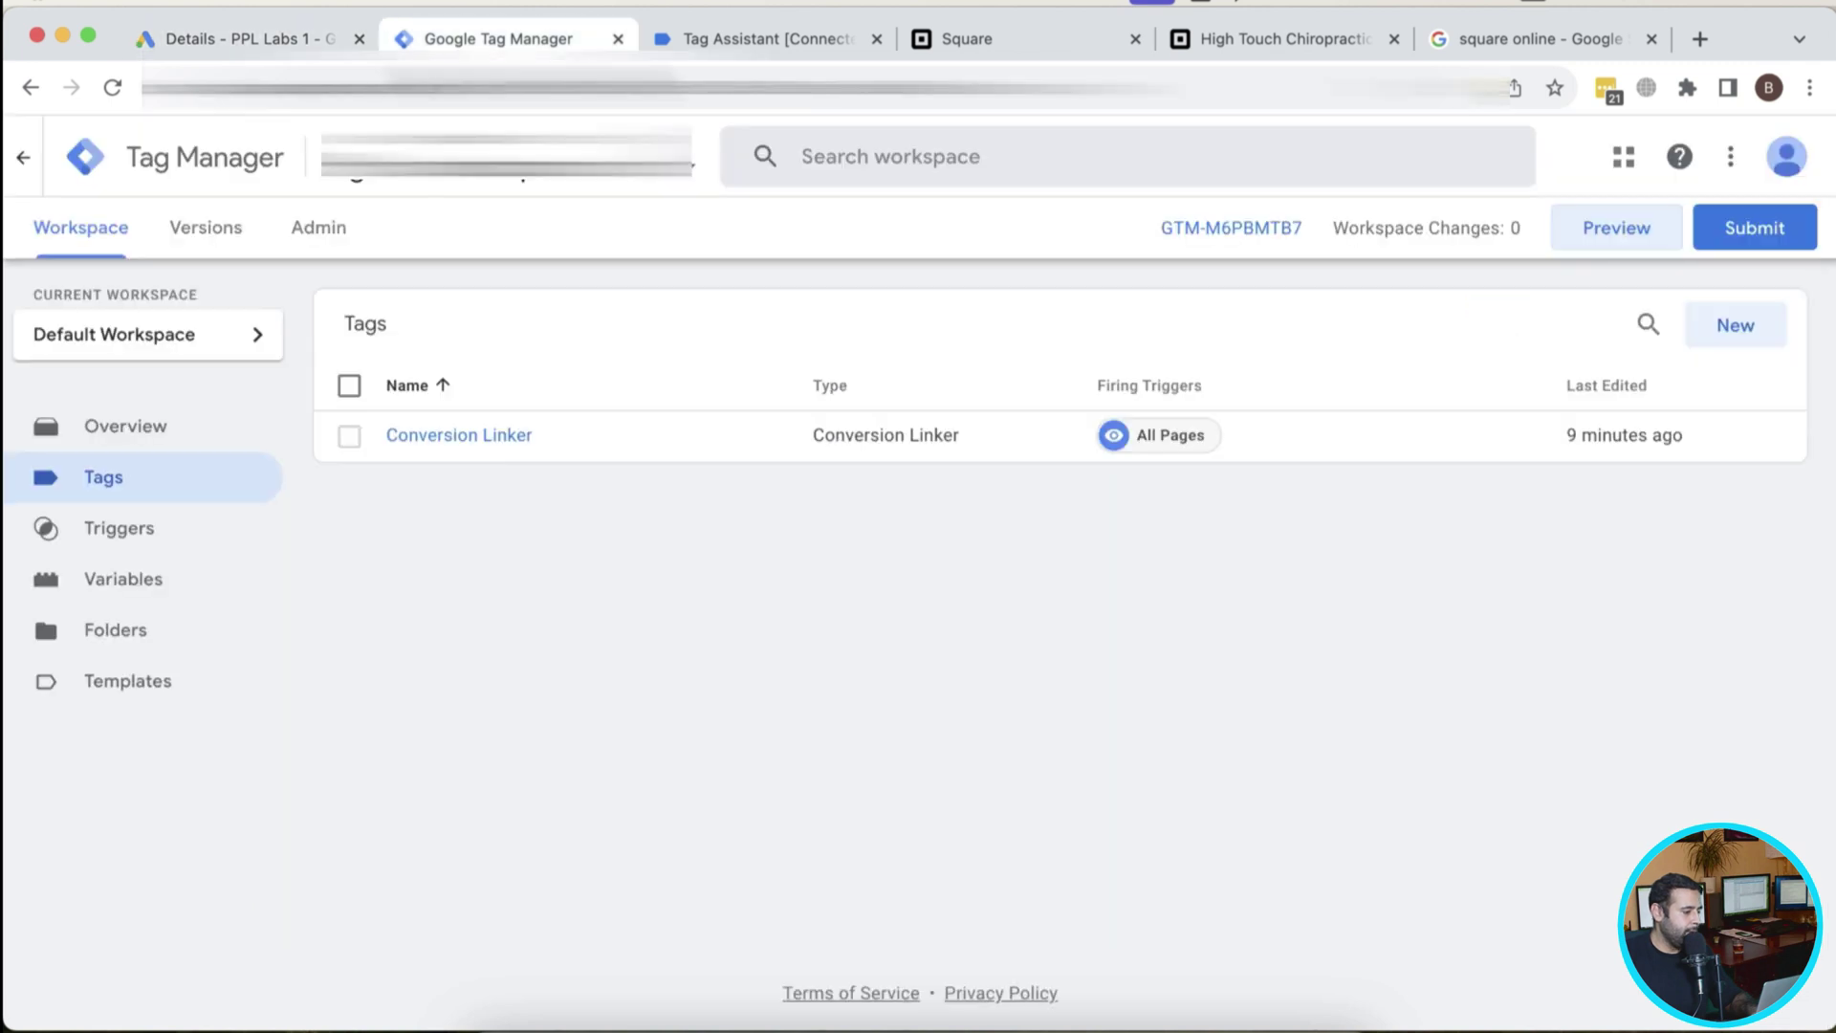
Create a new Custom Event trigger named 'Book Button'.
left_click(182, 537)
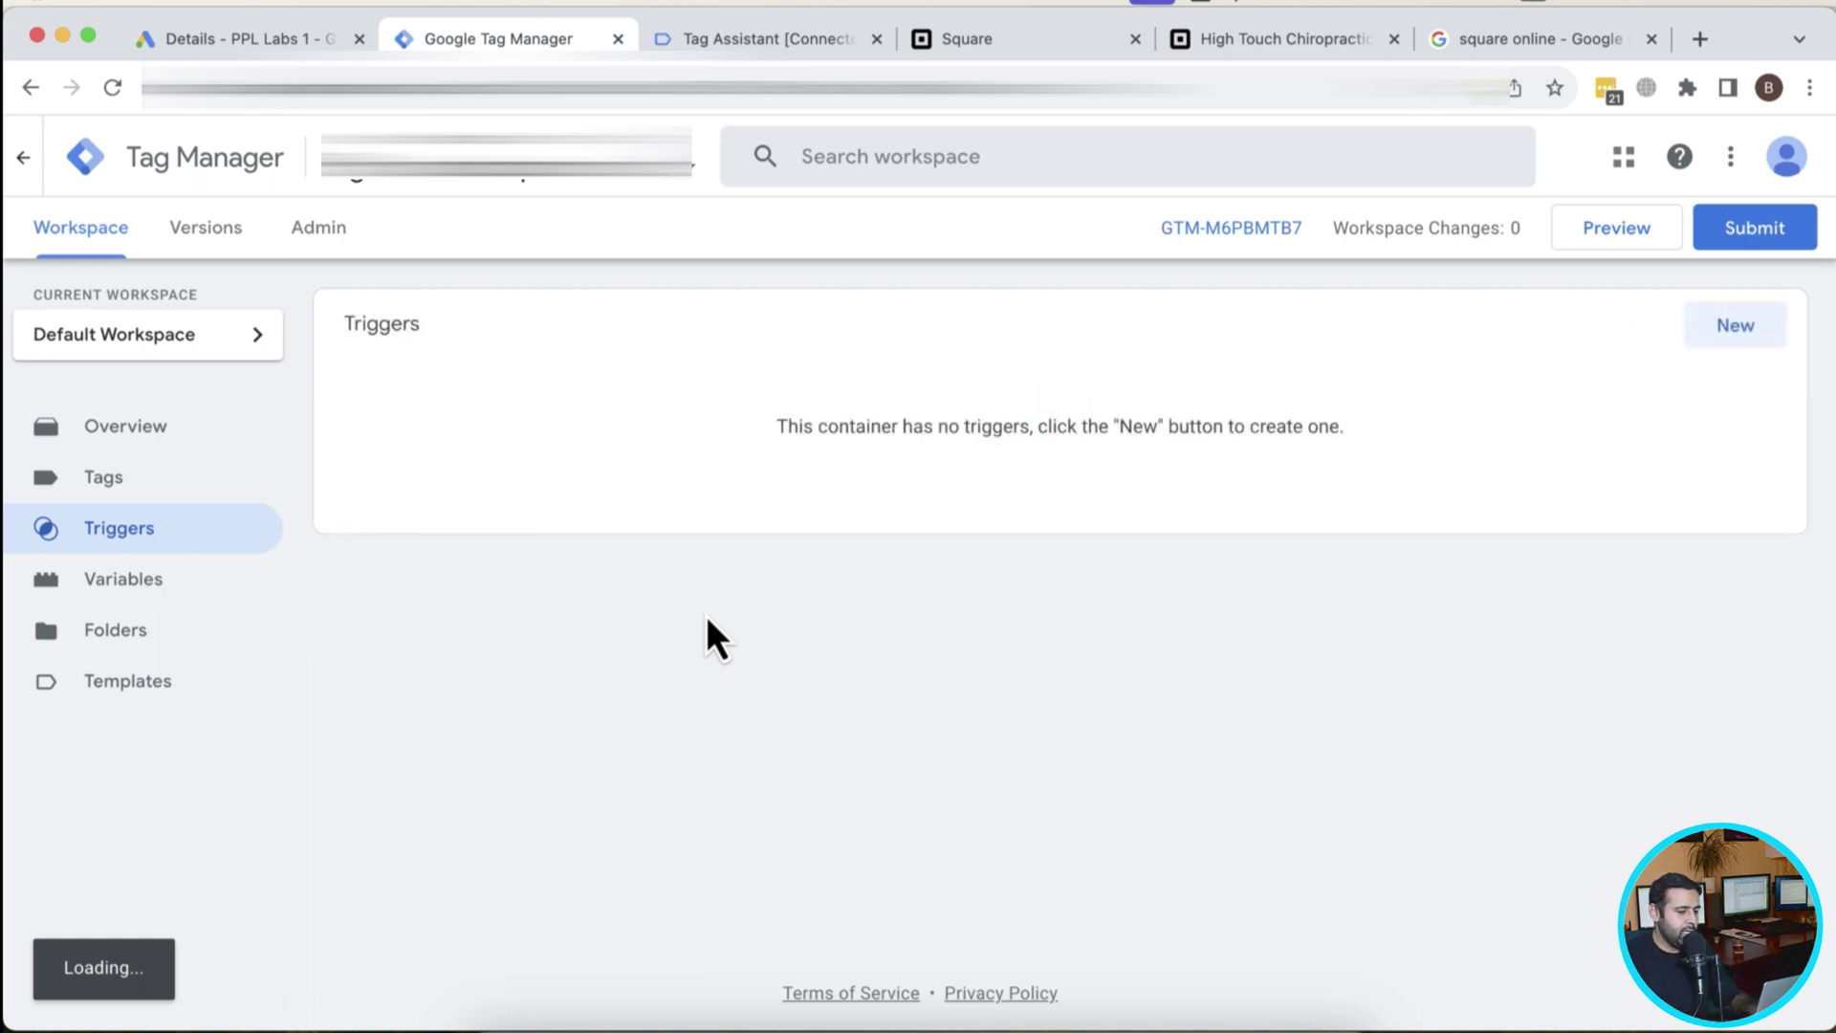
left_click(1718, 342)
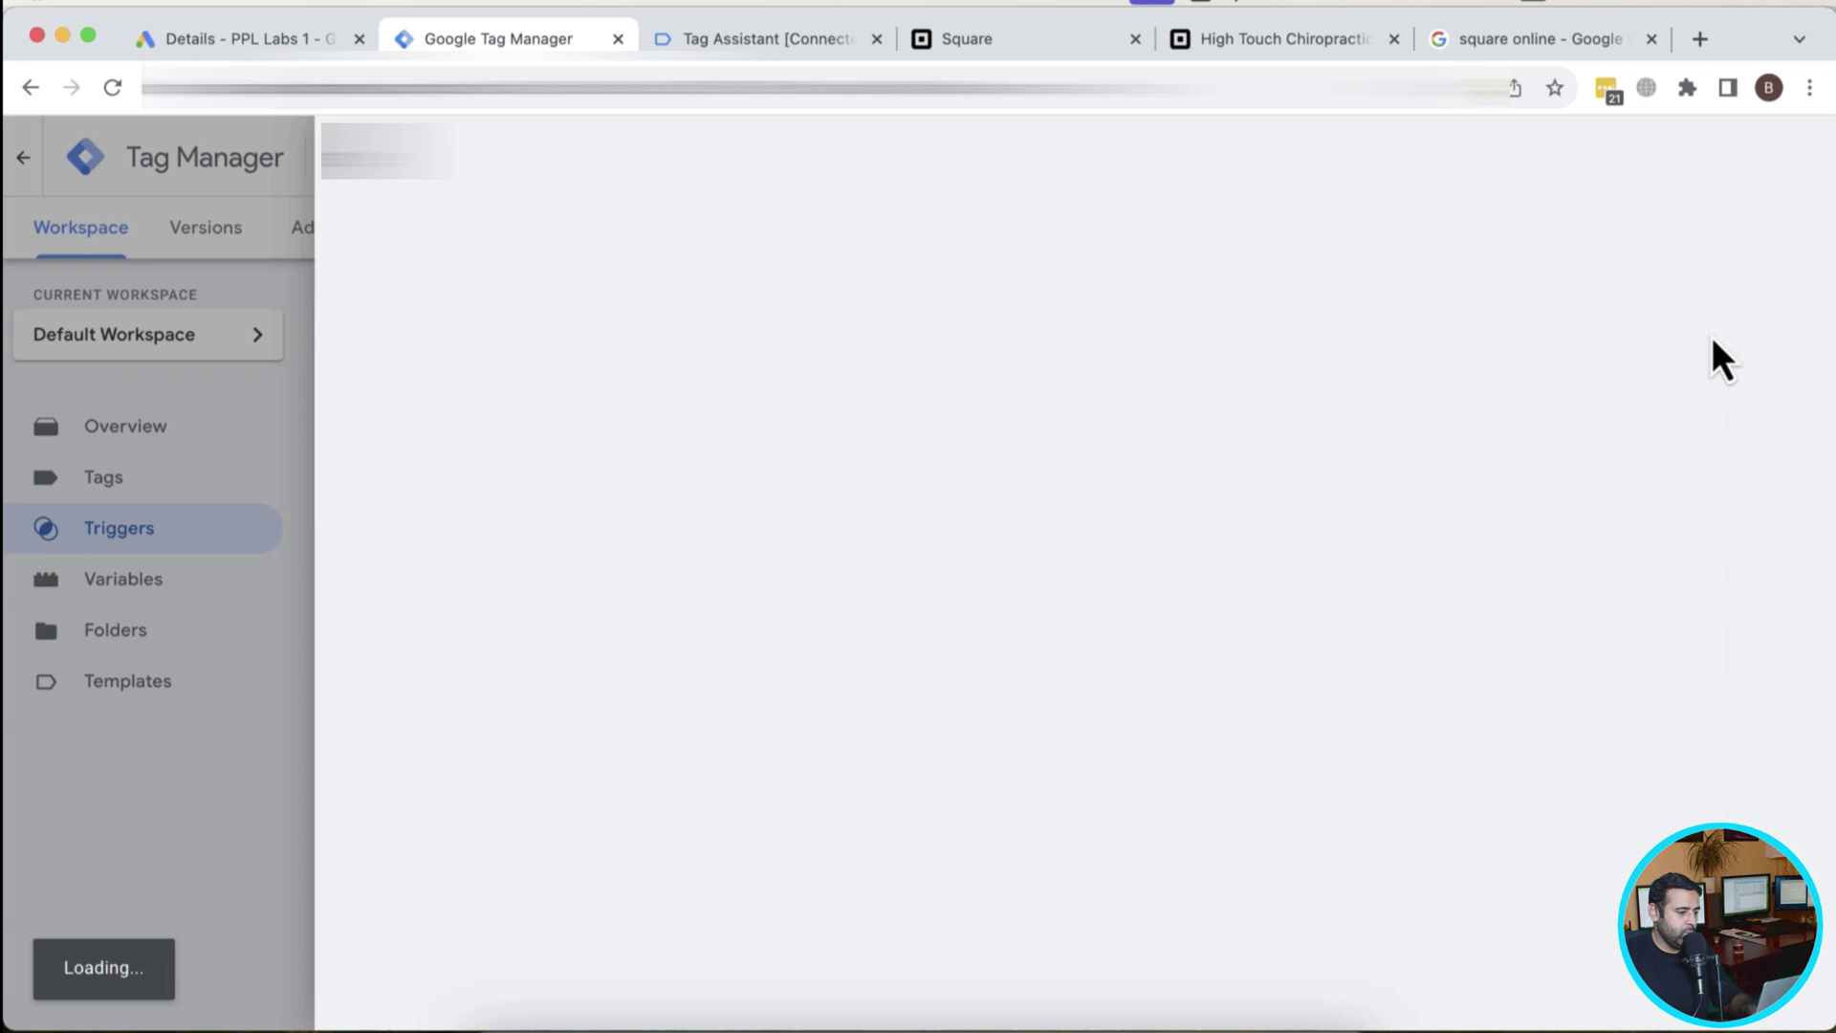
left_click(533, 175)
type("Book")
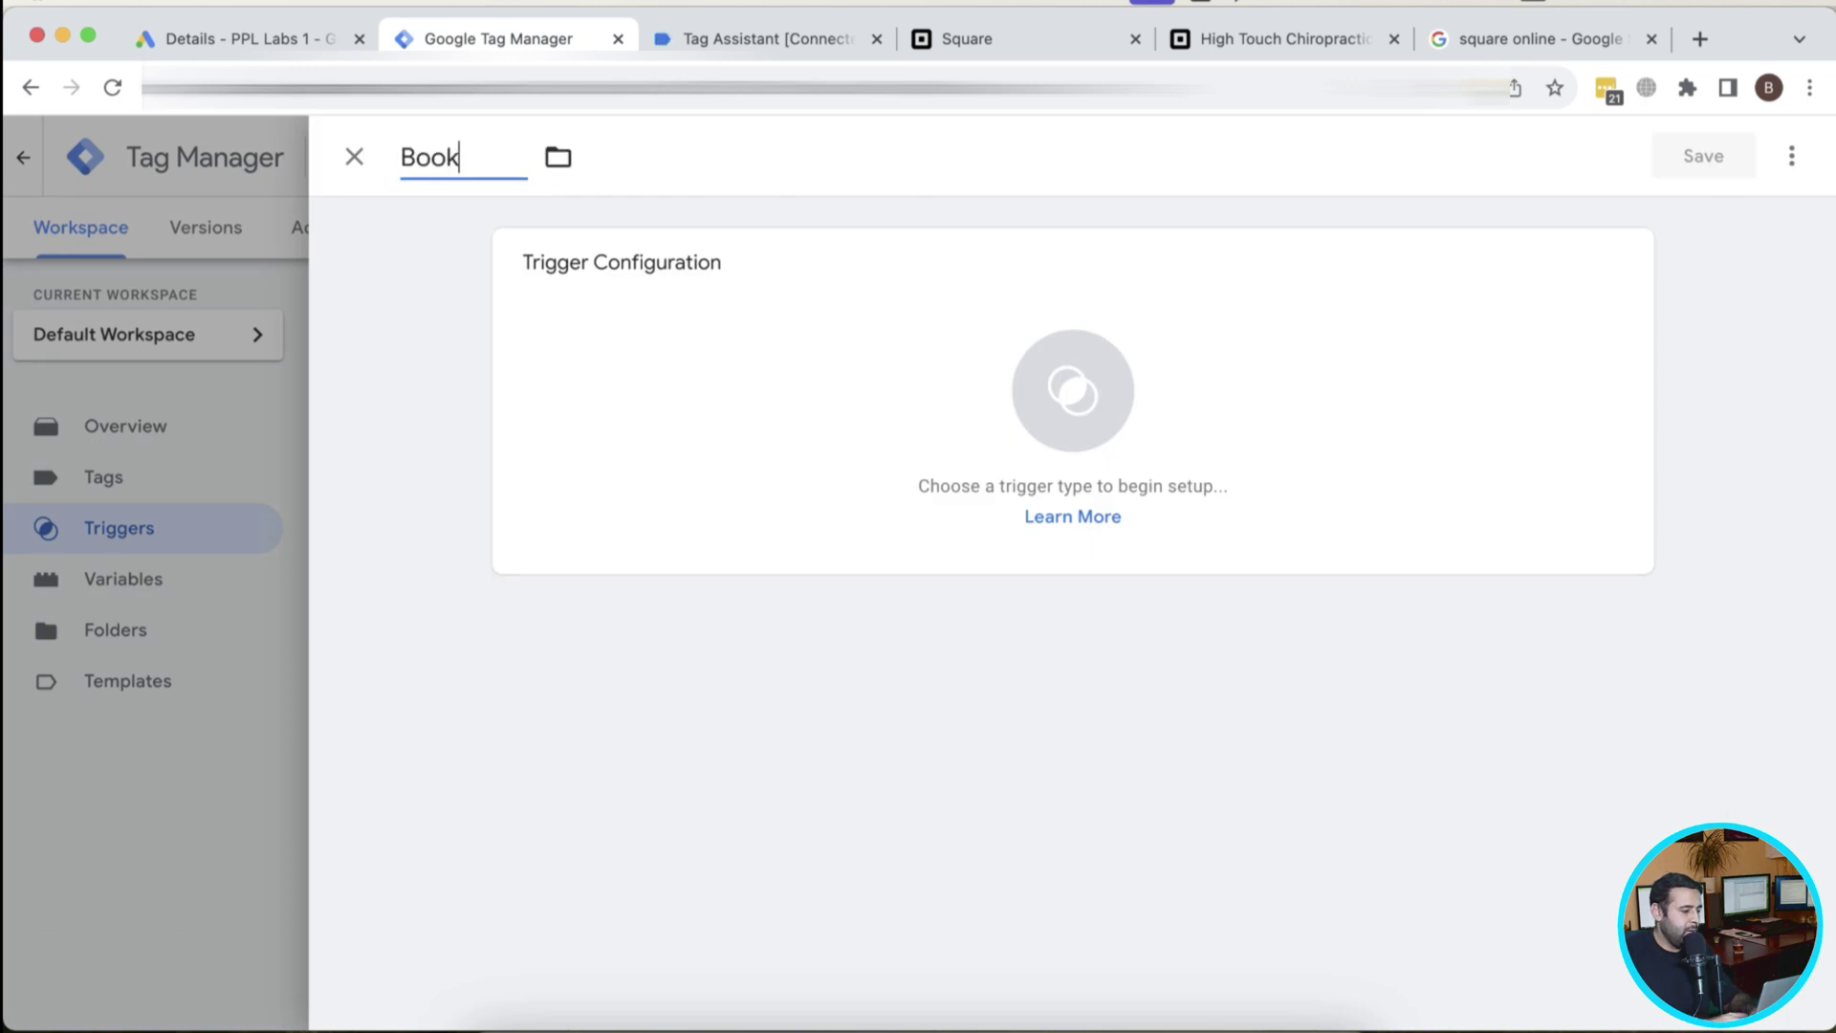
type(" Button")
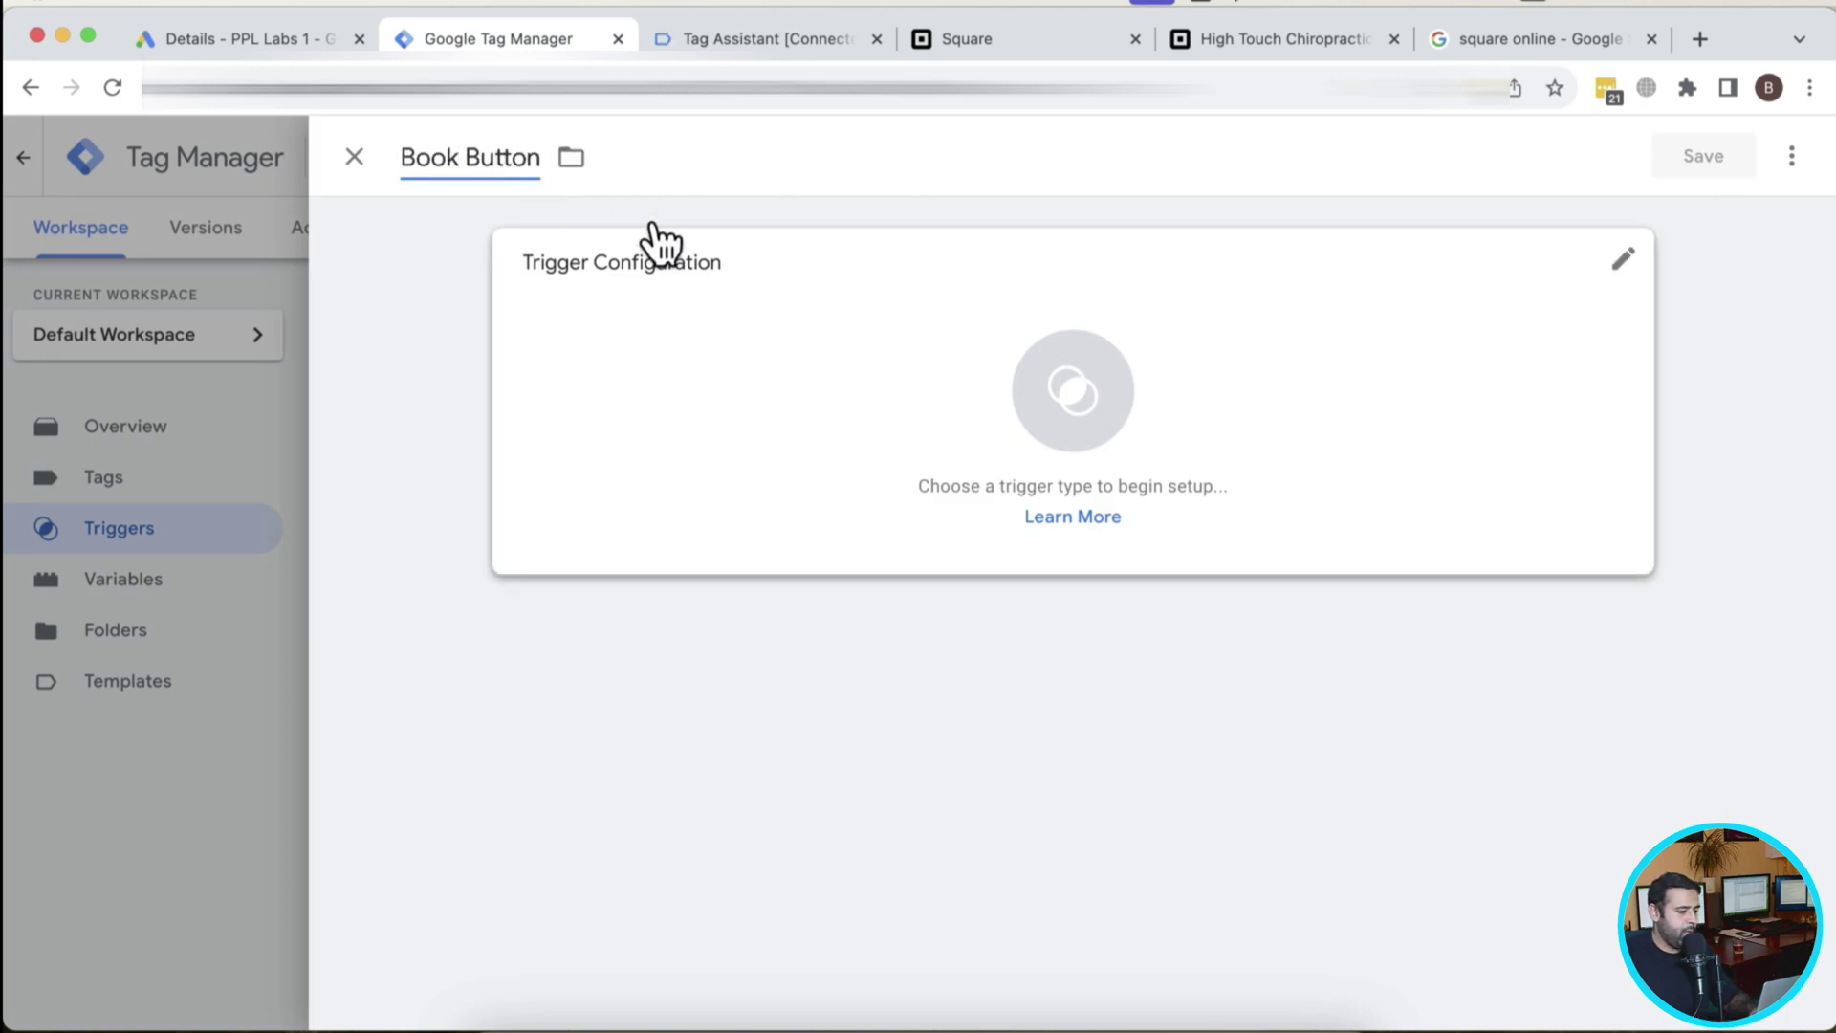
left_click(1100, 419)
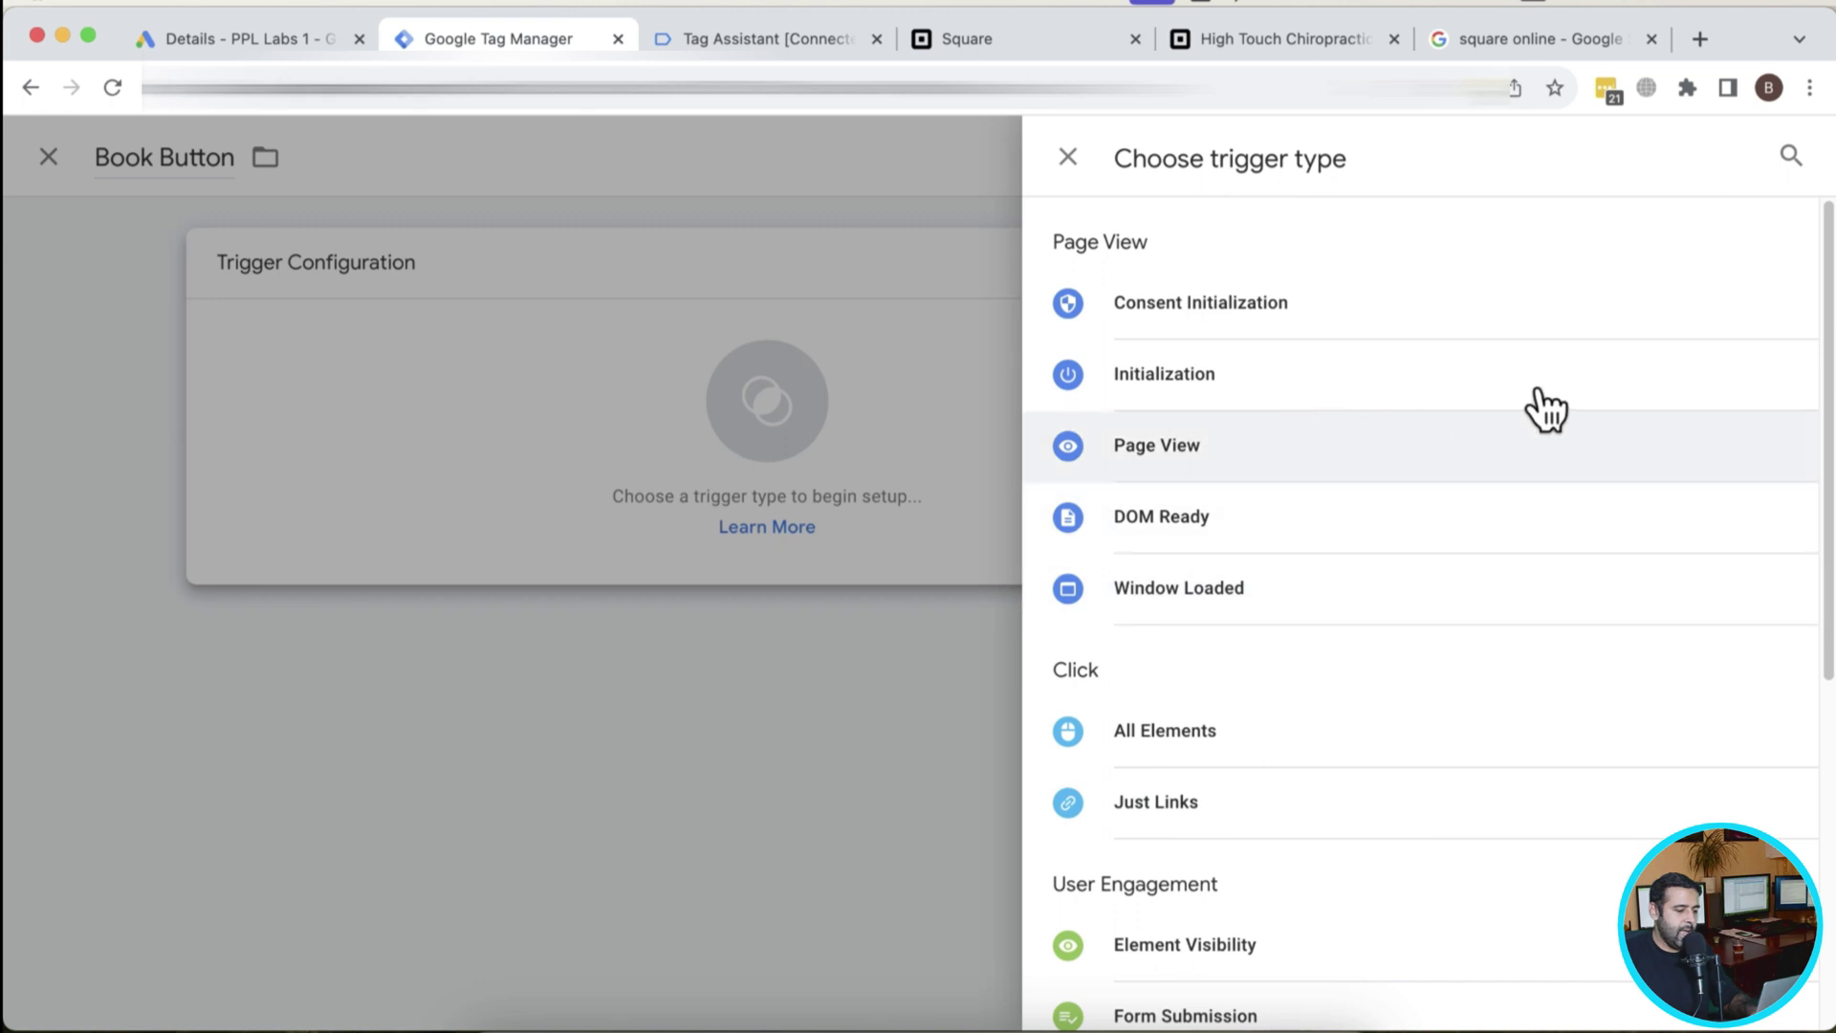
scroll(1566, 405, "down", 5)
scroll(1570, 408, "down", 2)
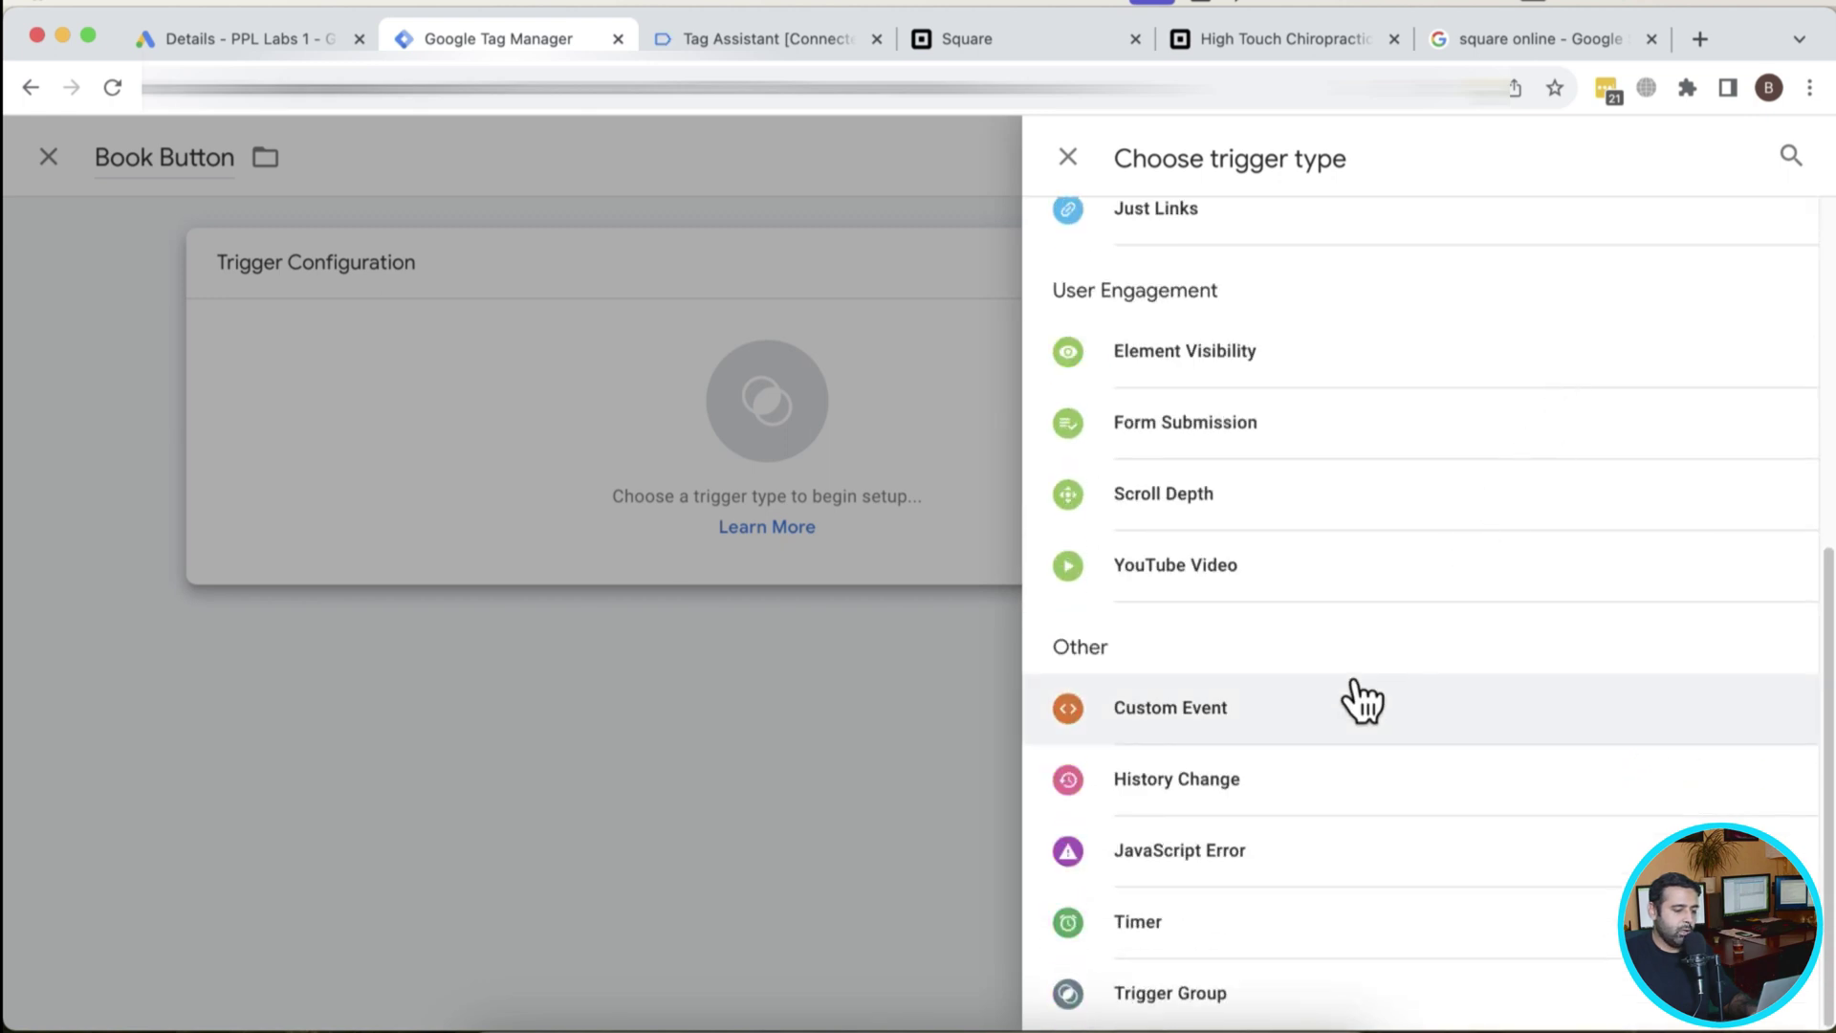
left_click(1334, 708)
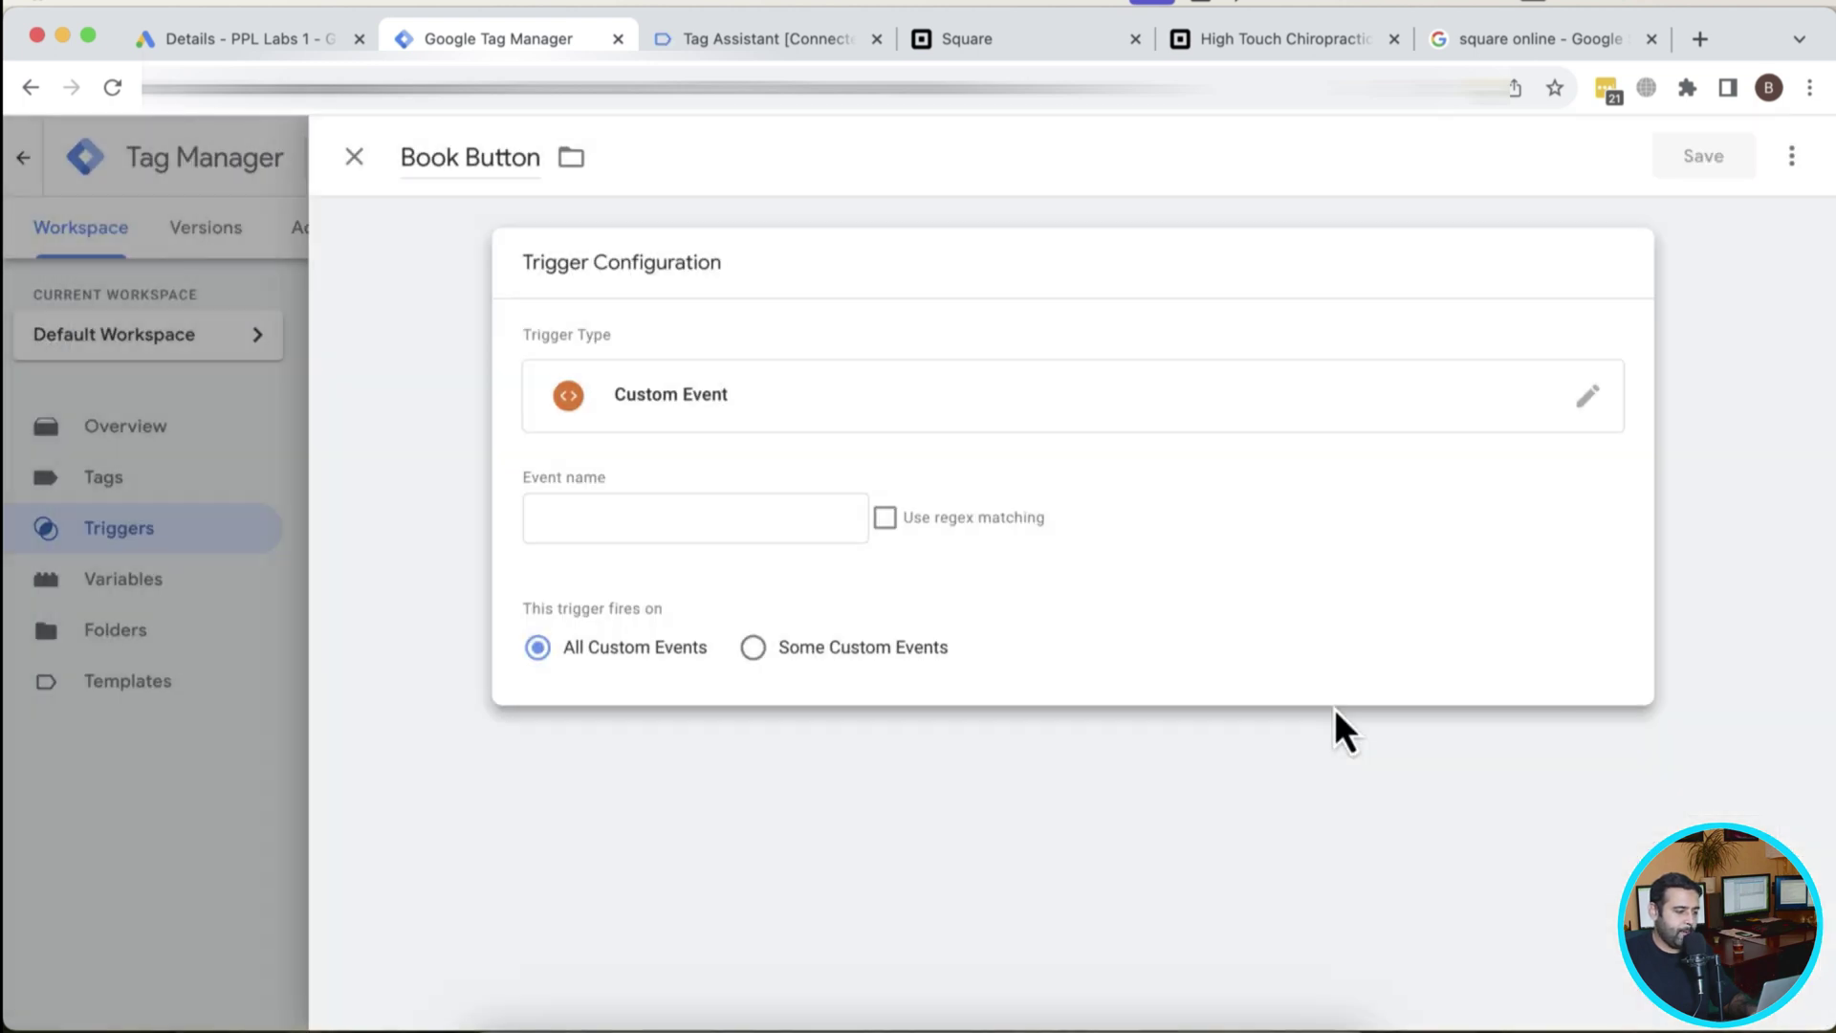
Set the trigger's event name to book_appointment, checked against Tag Assistant, and save it.
left_click(636, 512)
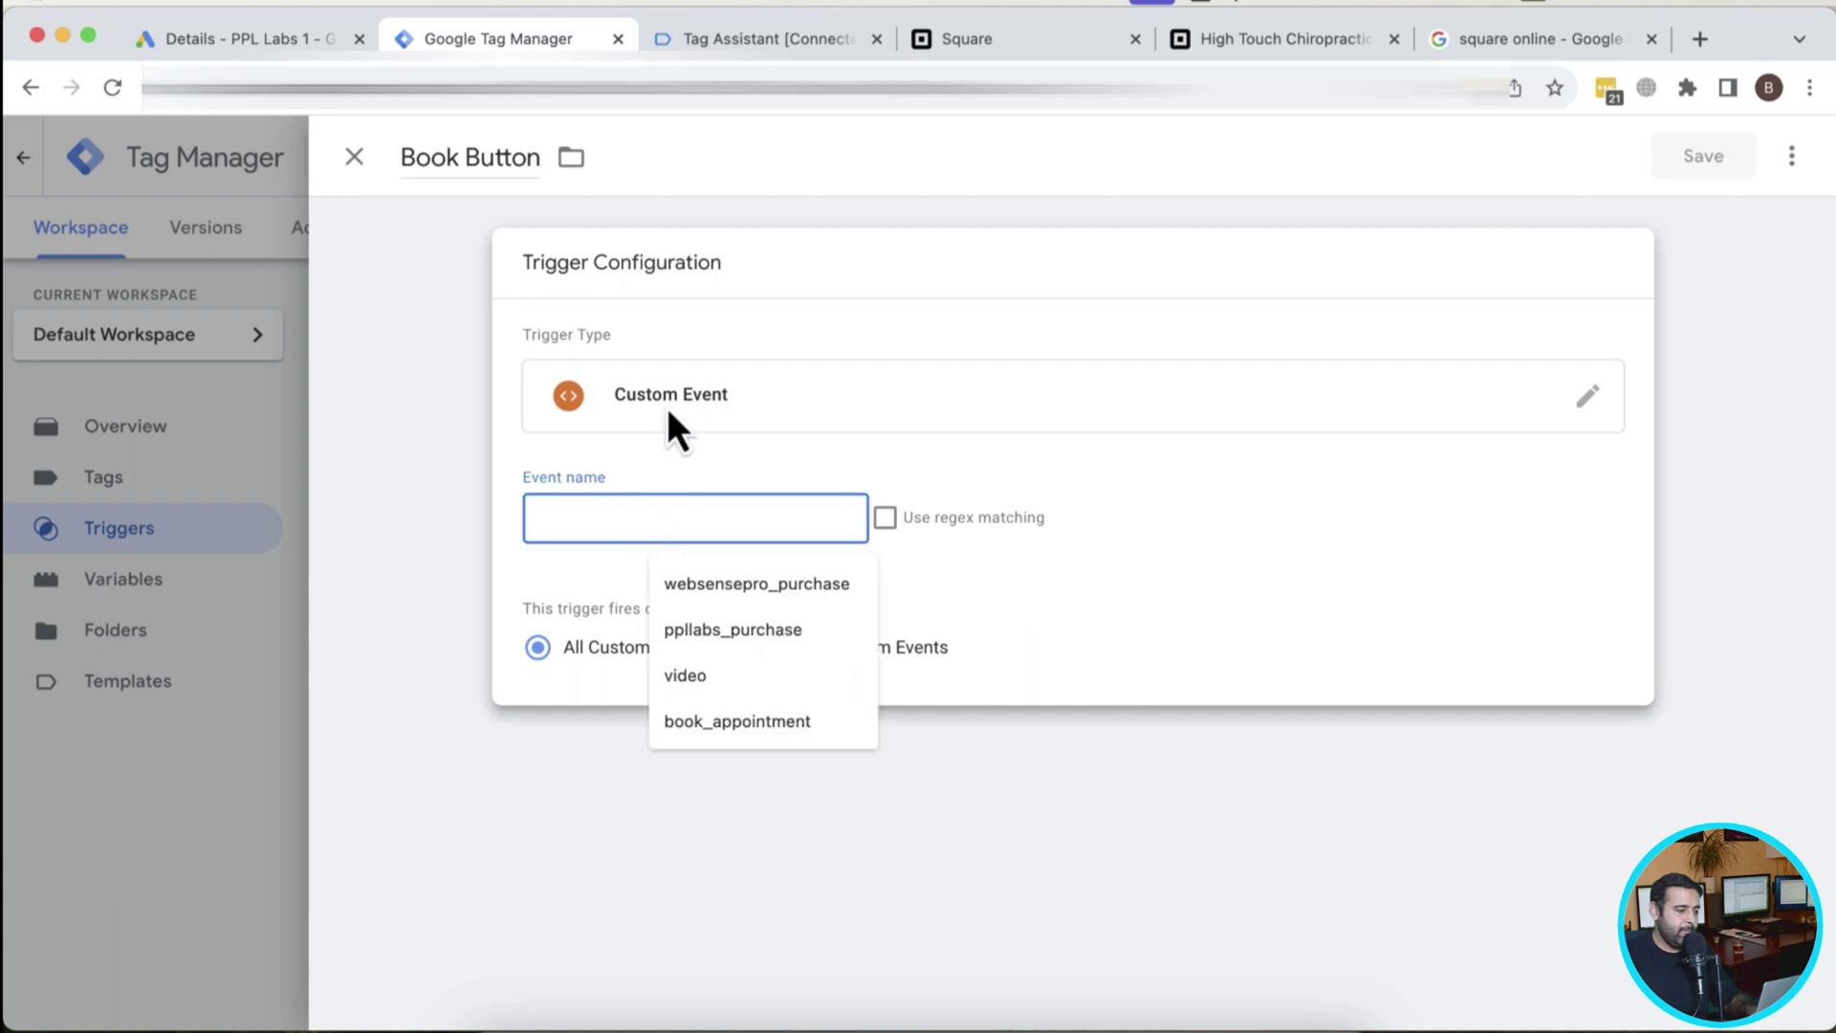
key("ctrl+Tab")
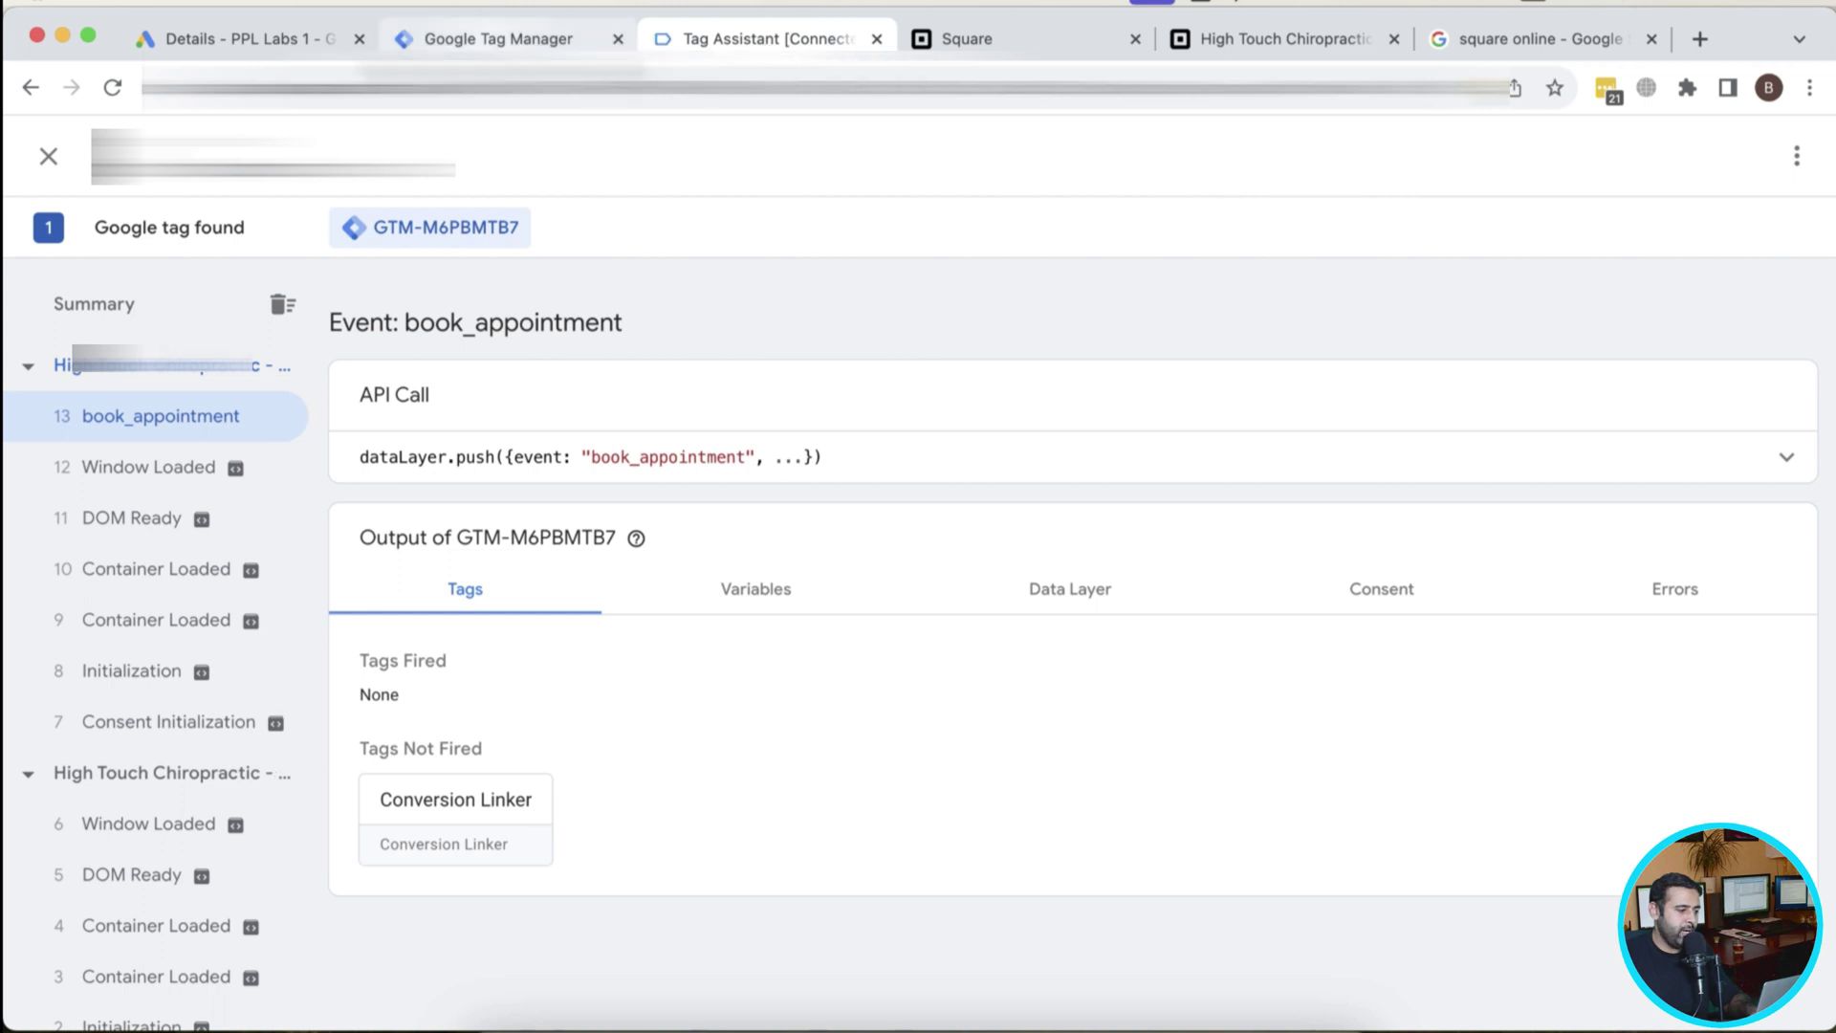
left_click(497, 38)
type("book")
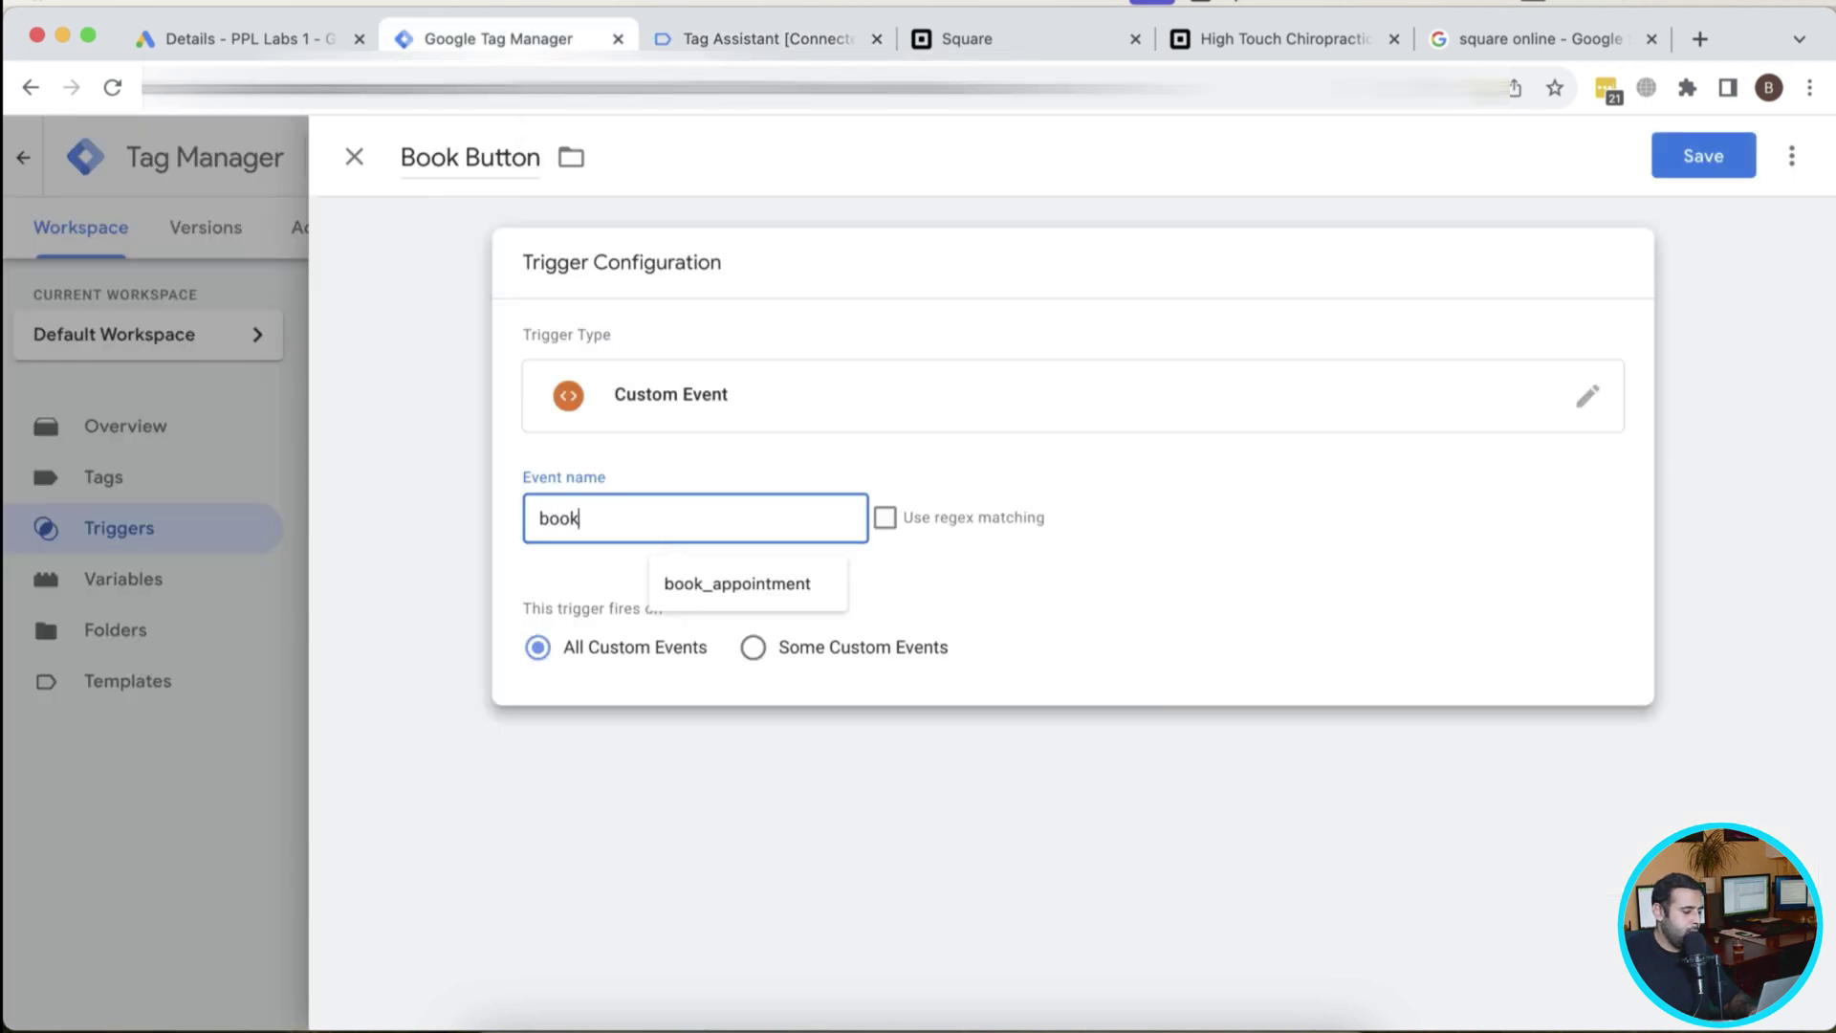
type("_appointment")
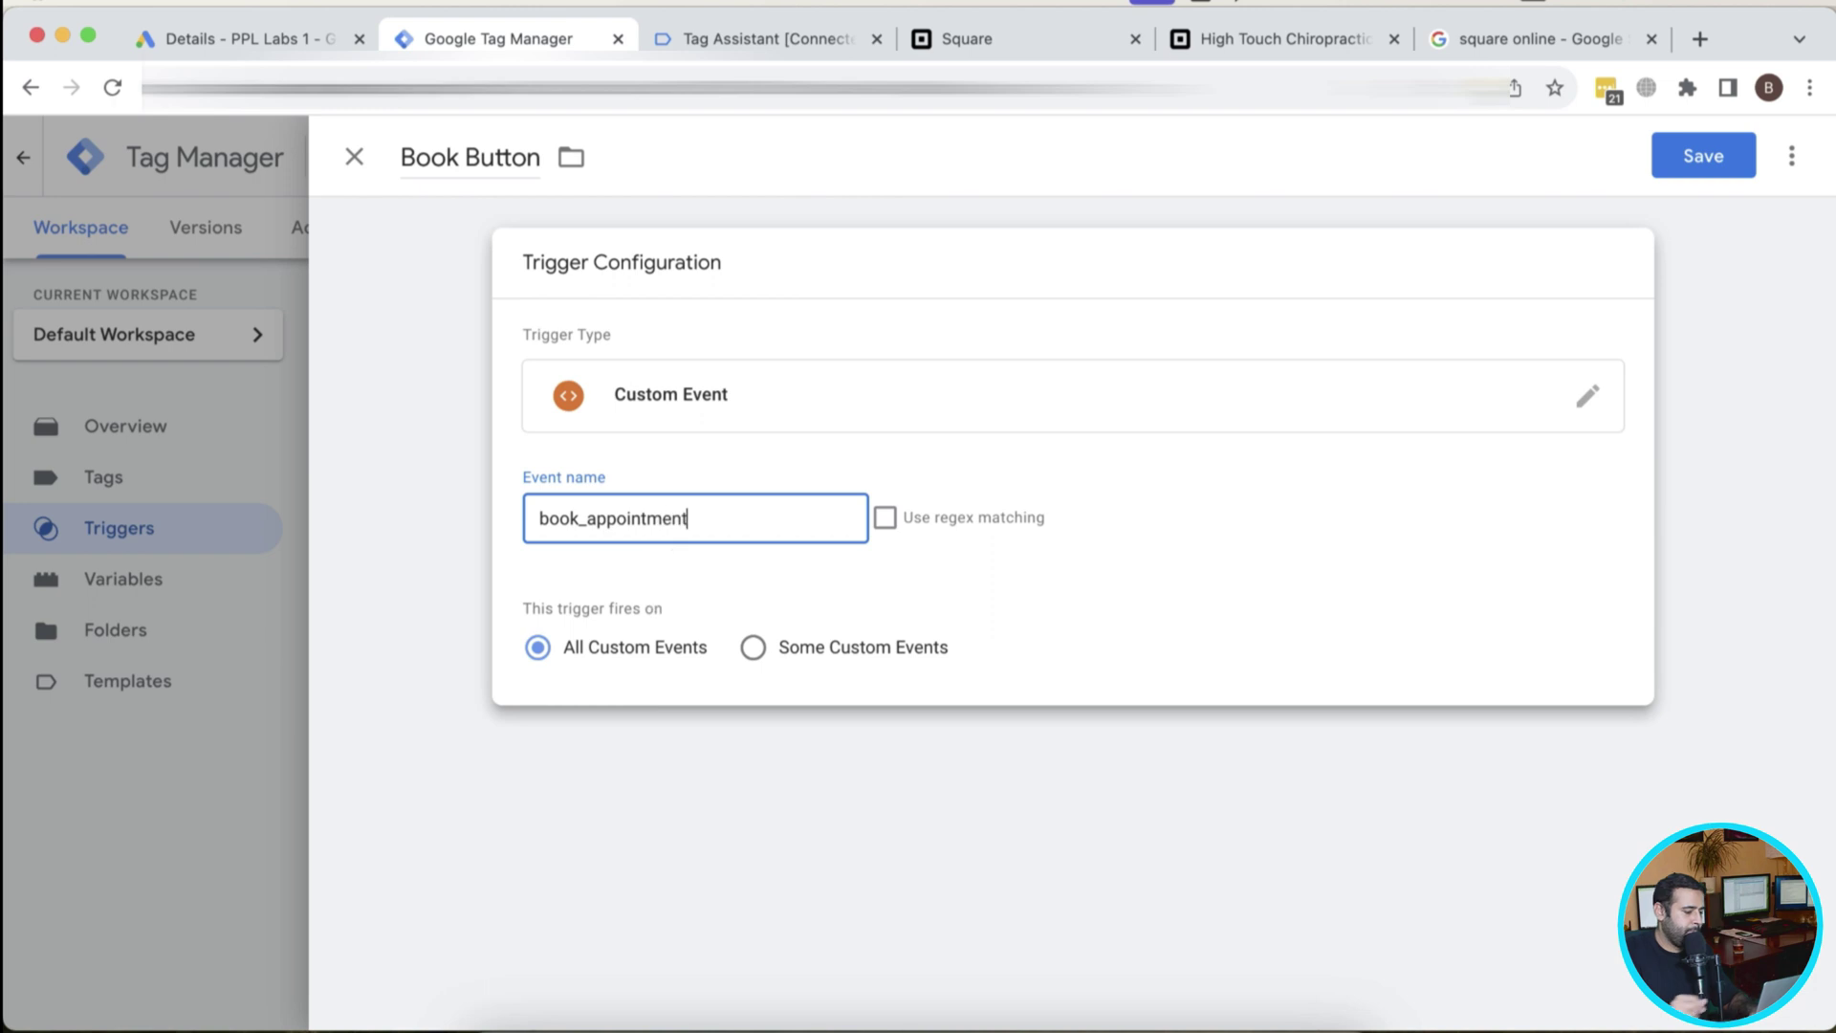
left_click(1687, 172)
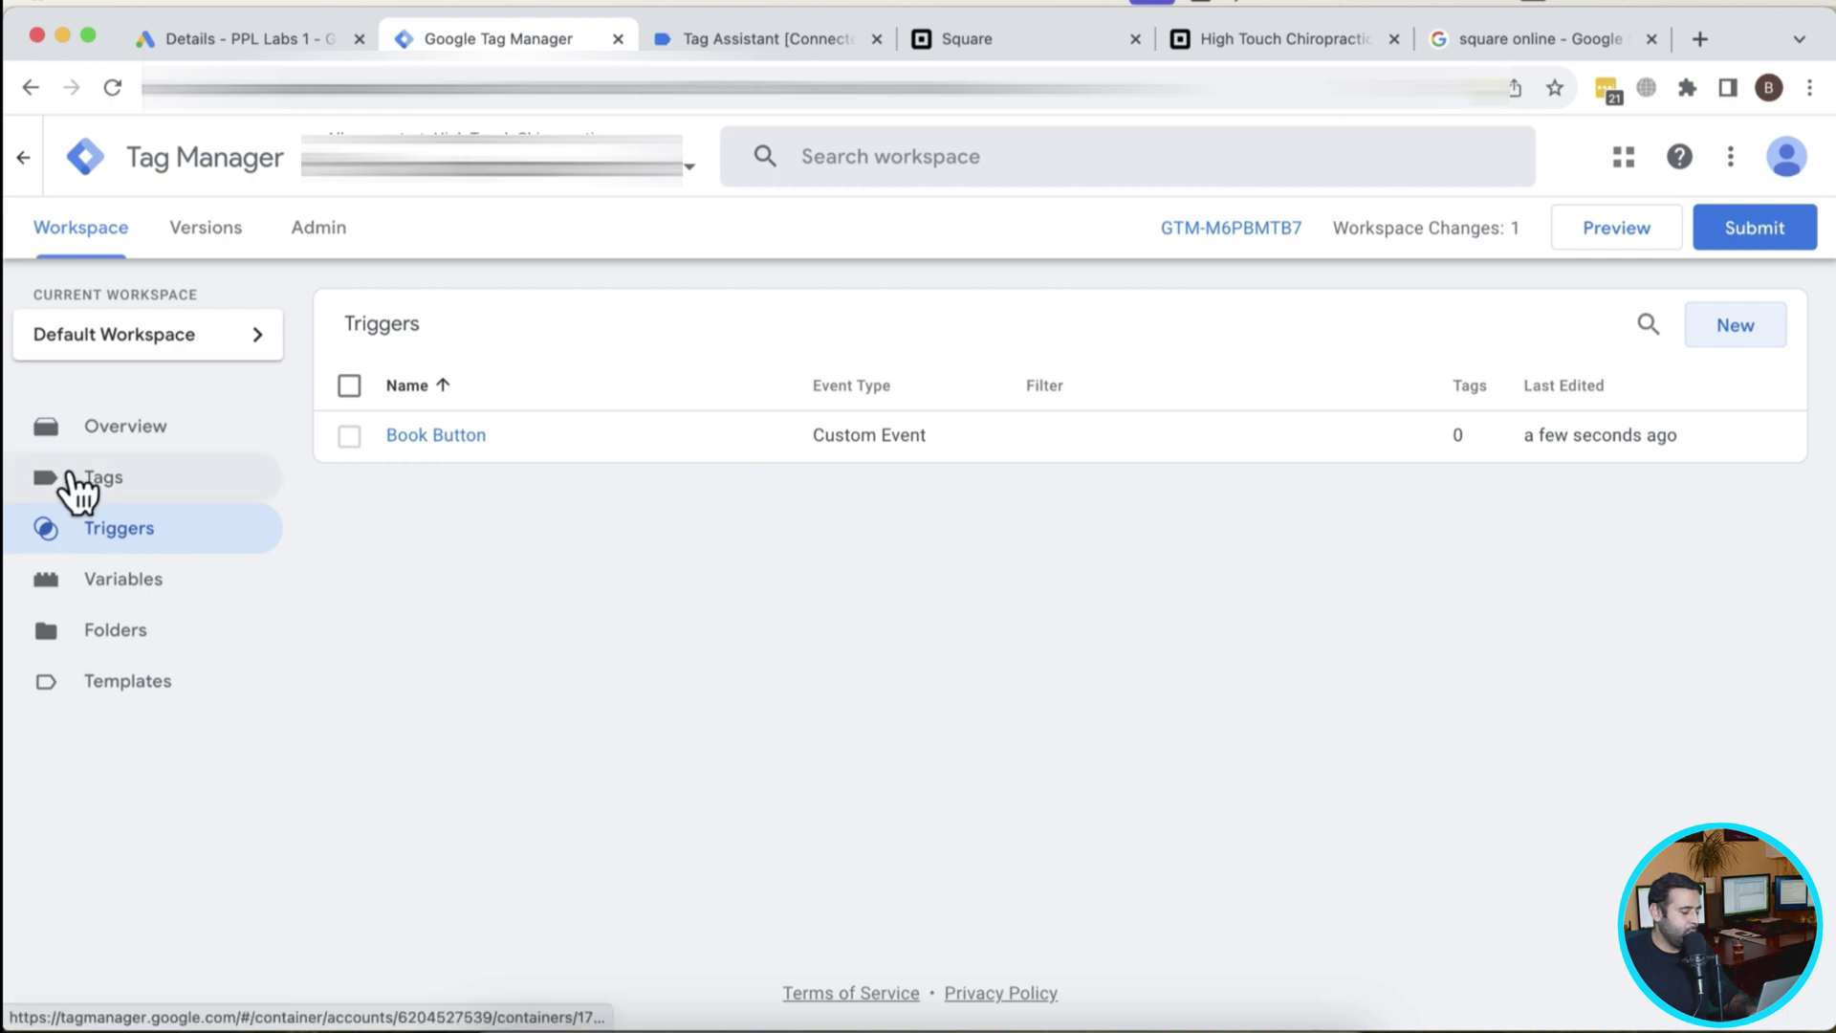
left_click(124, 490)
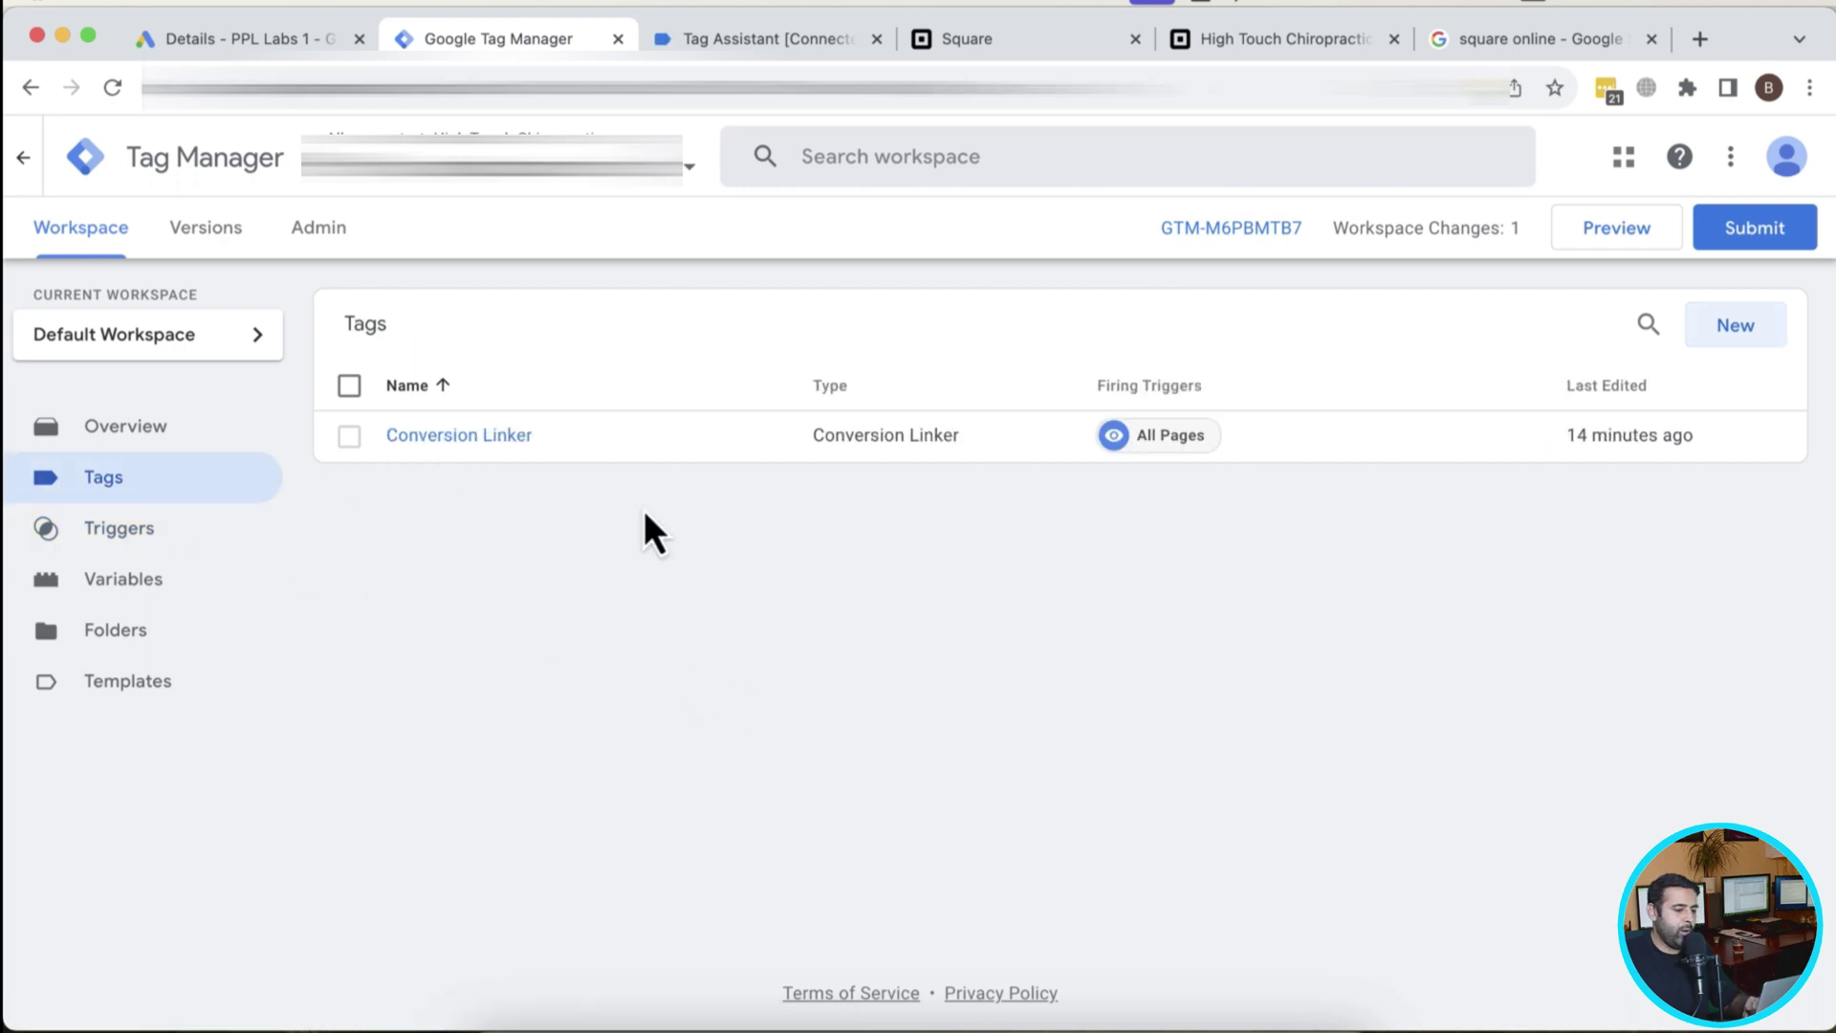
Create a Google Ads Conversion Tracking tag named 'Book Appointment Conversion Tracking'.
left_click(1718, 334)
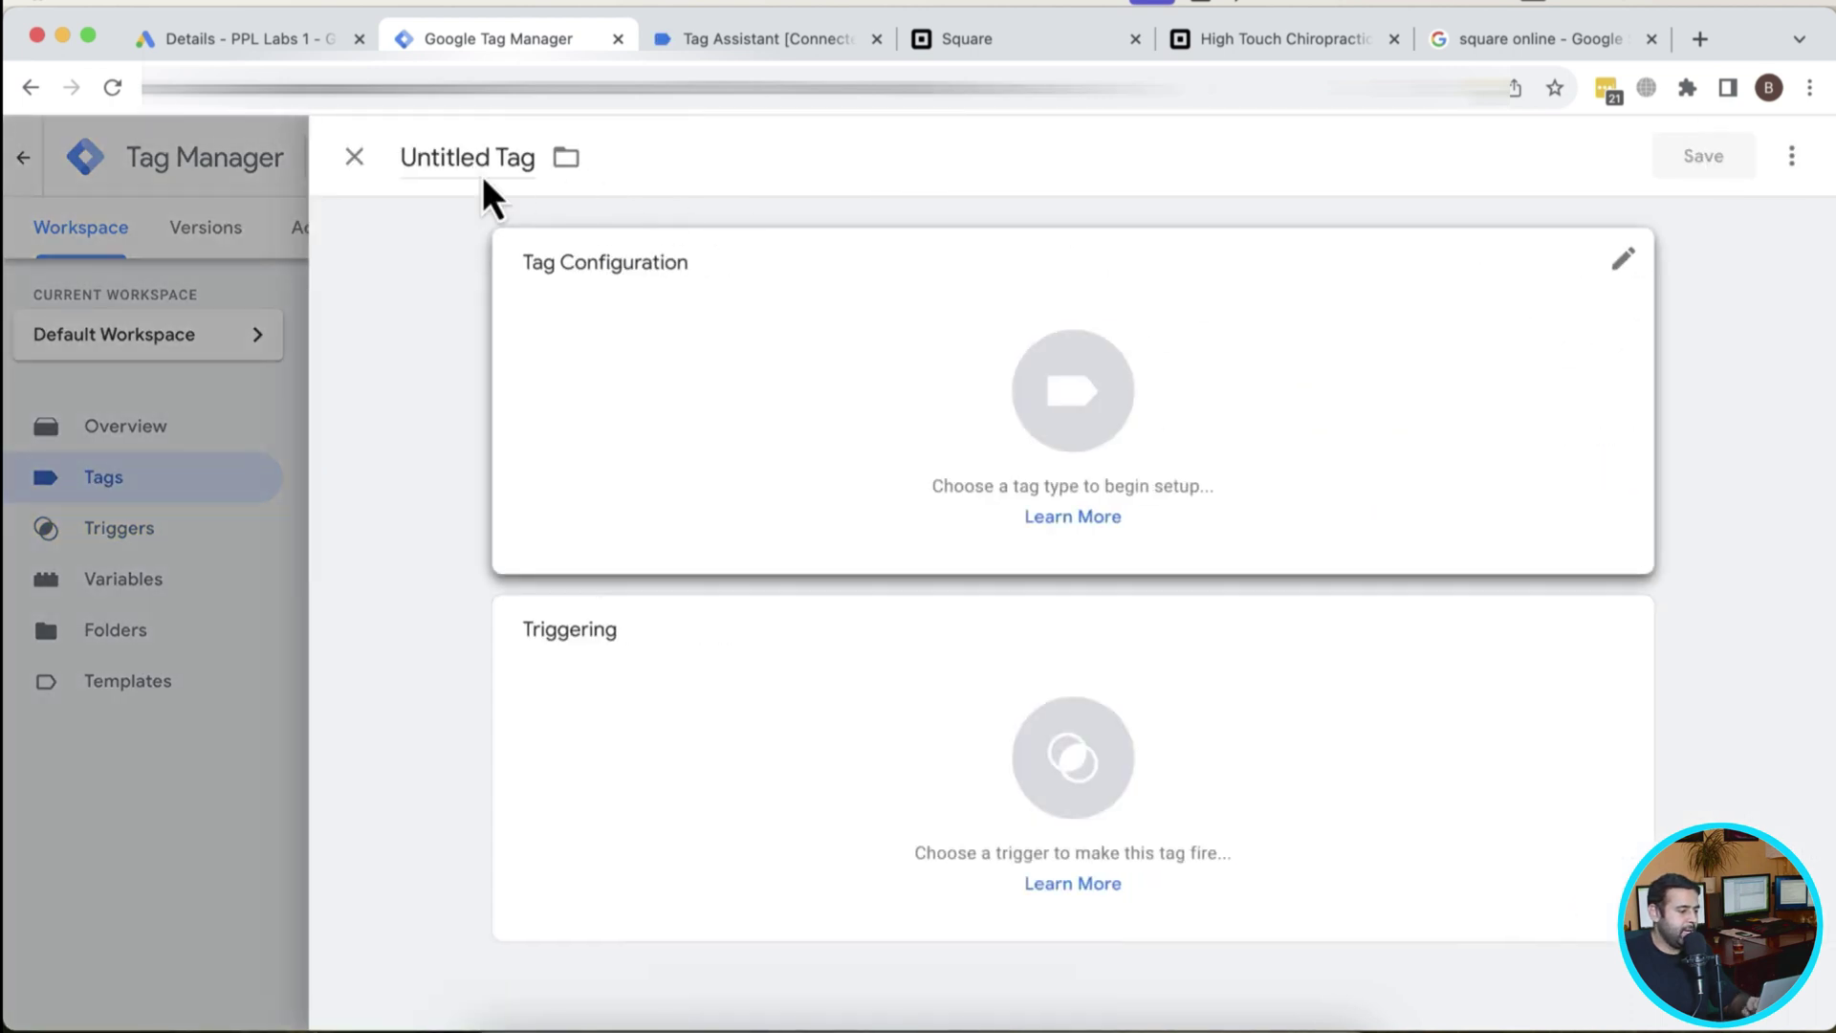
left_click(473, 169)
type("Book")
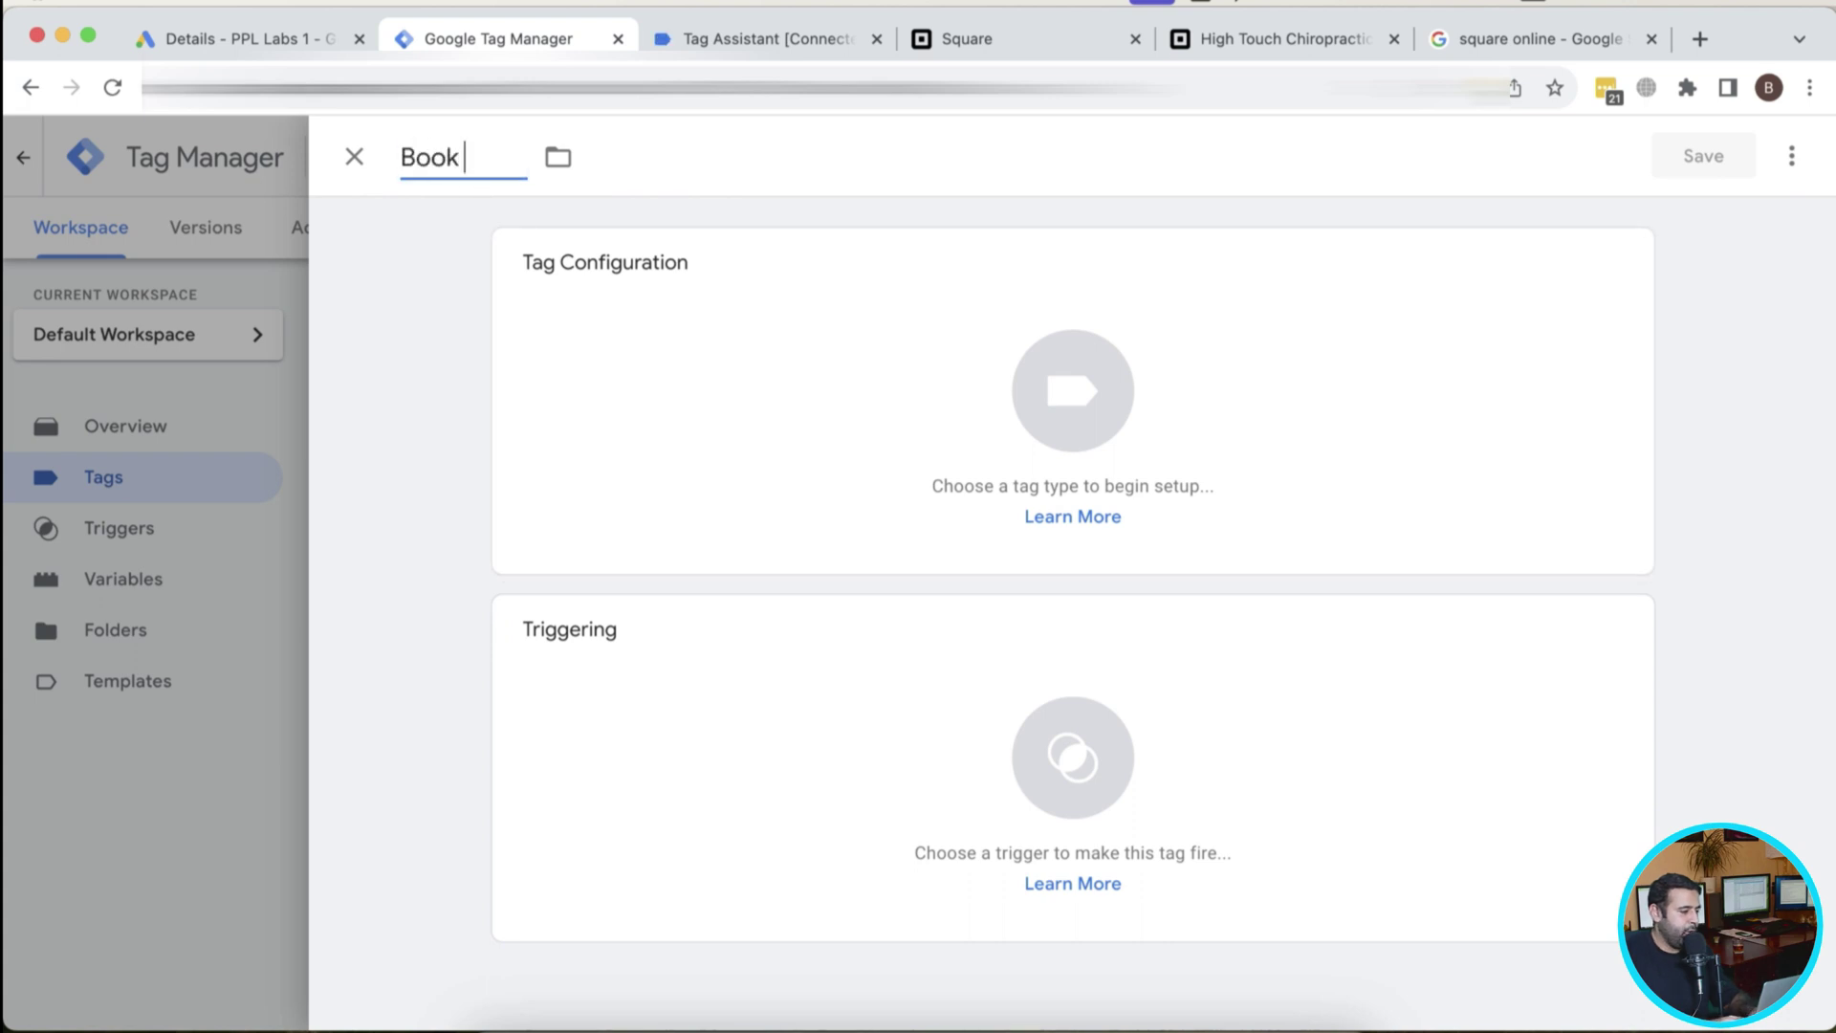
type(" Appointment")
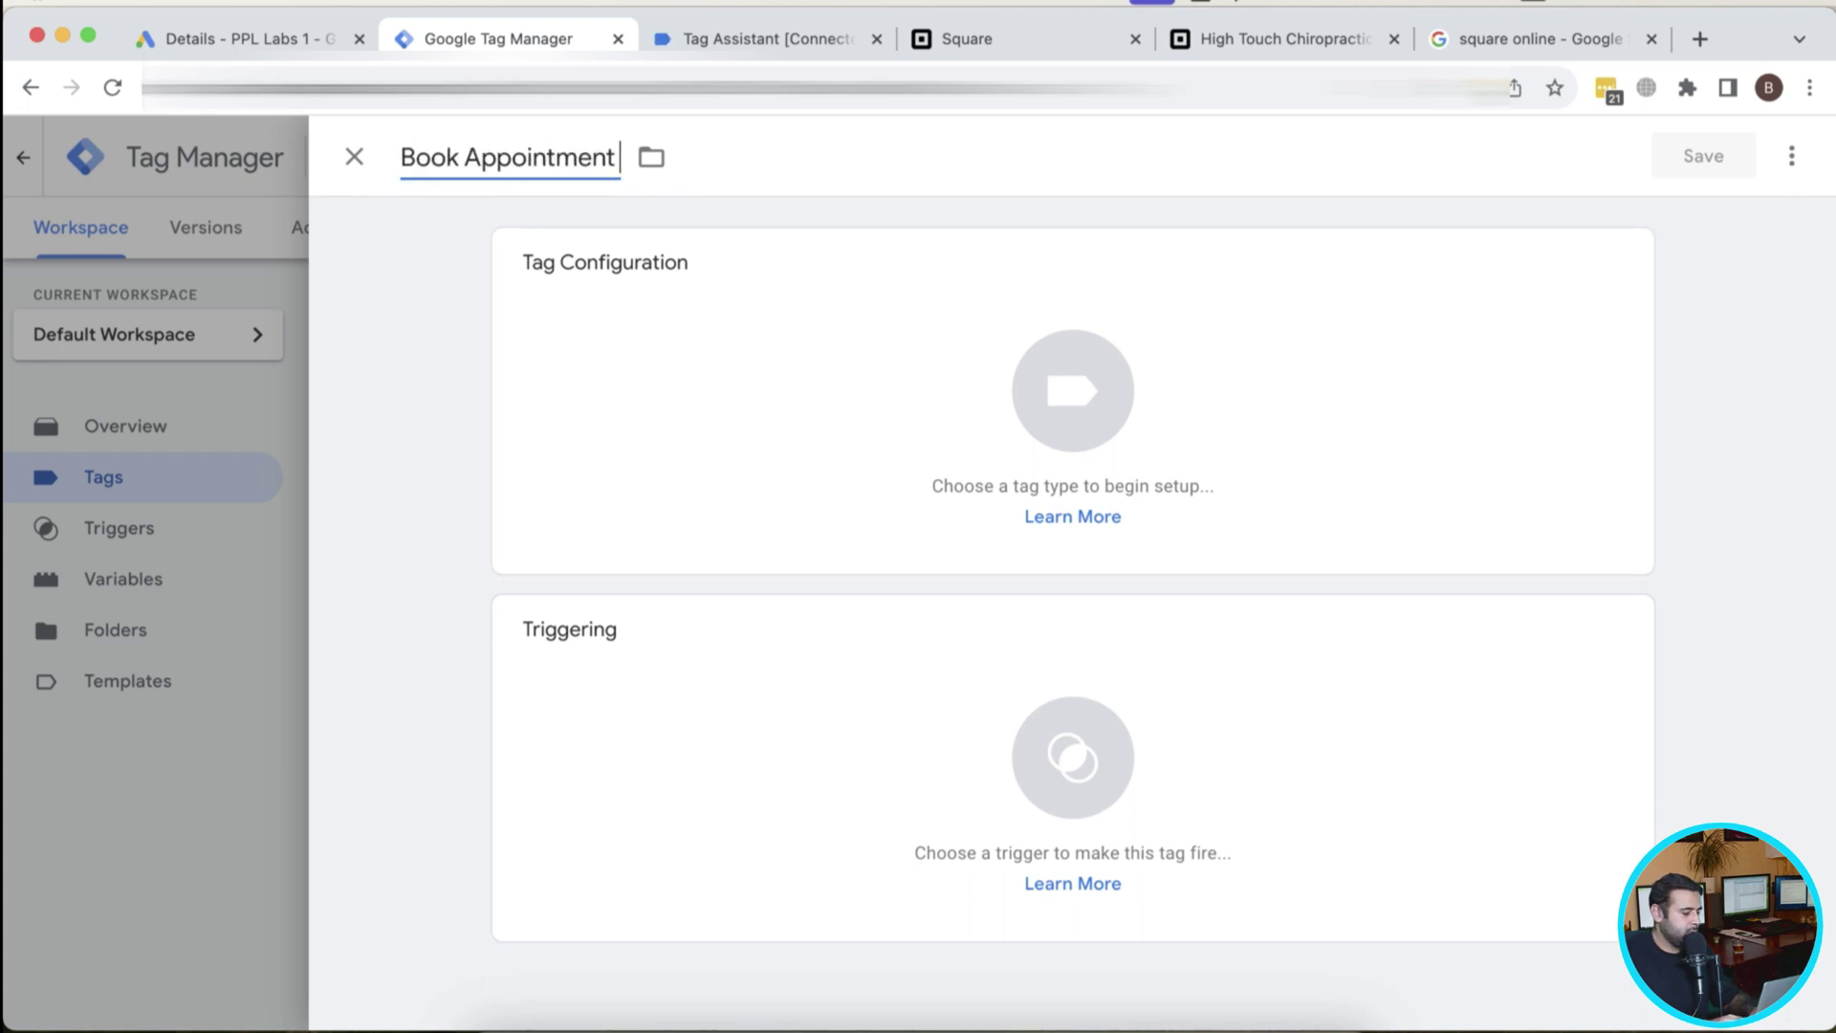
type(" Conversion Tracking")
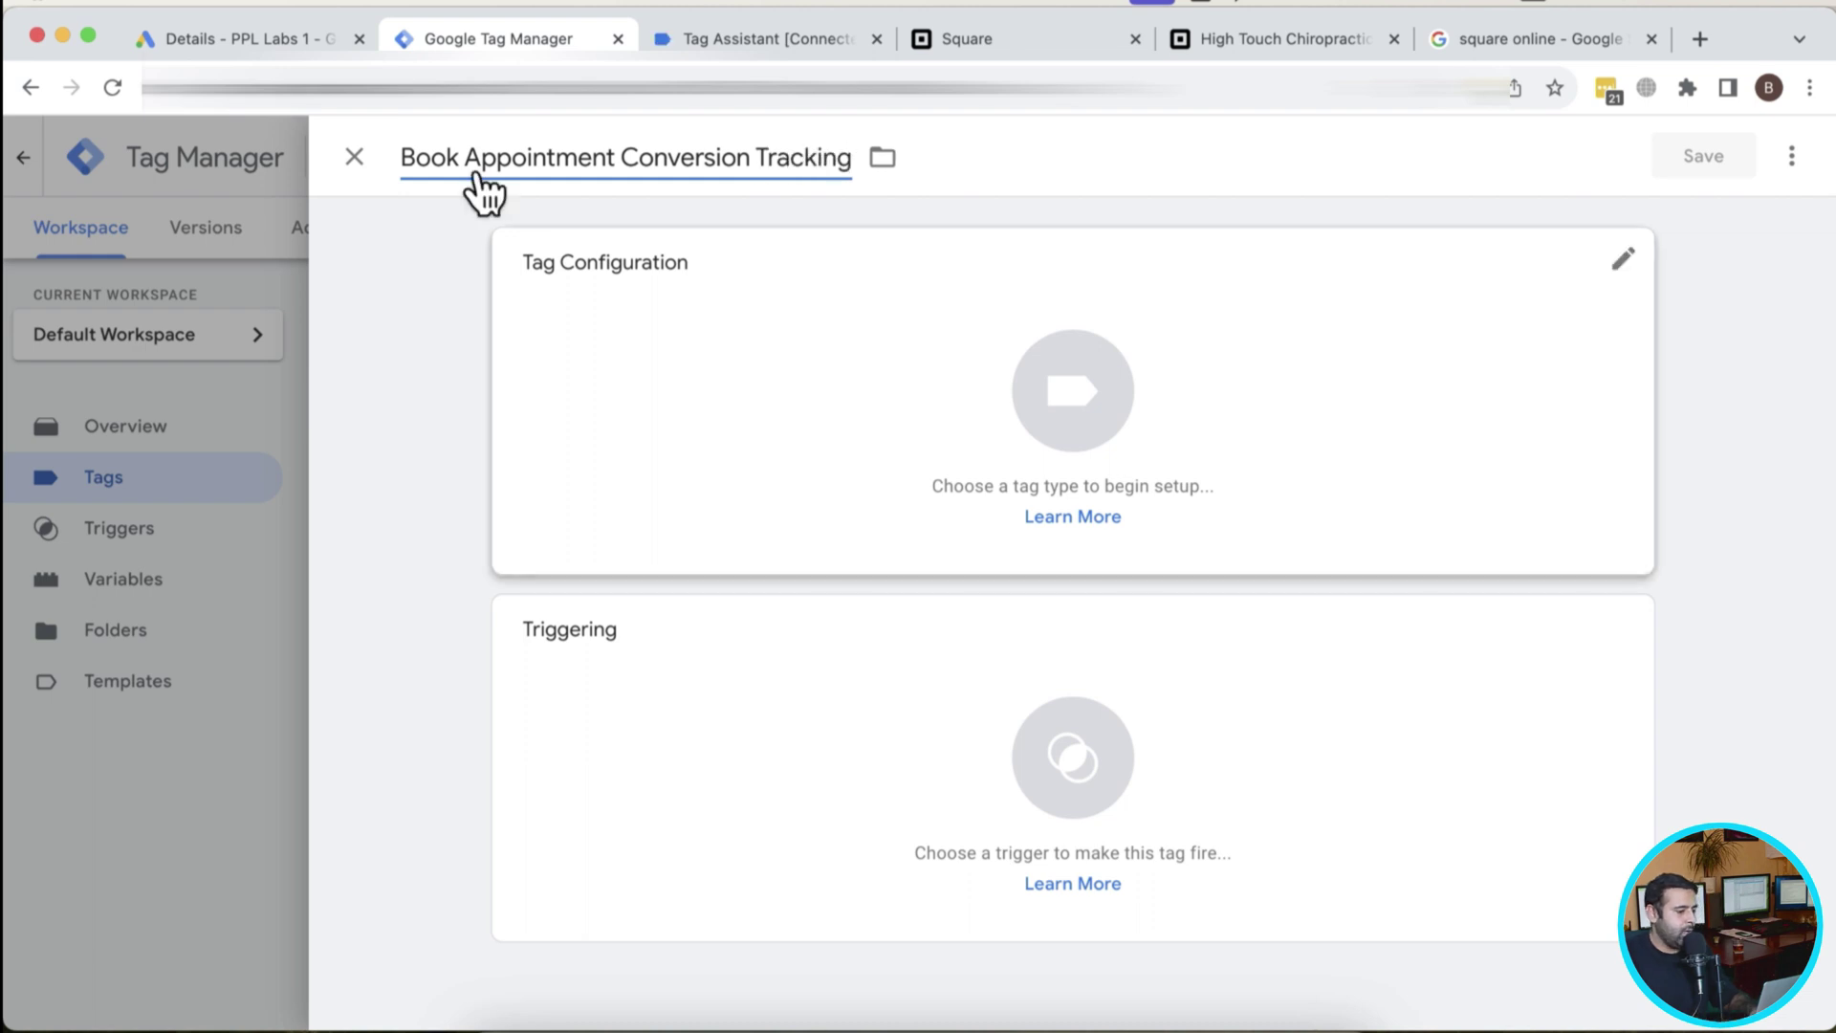
left_click(787, 399)
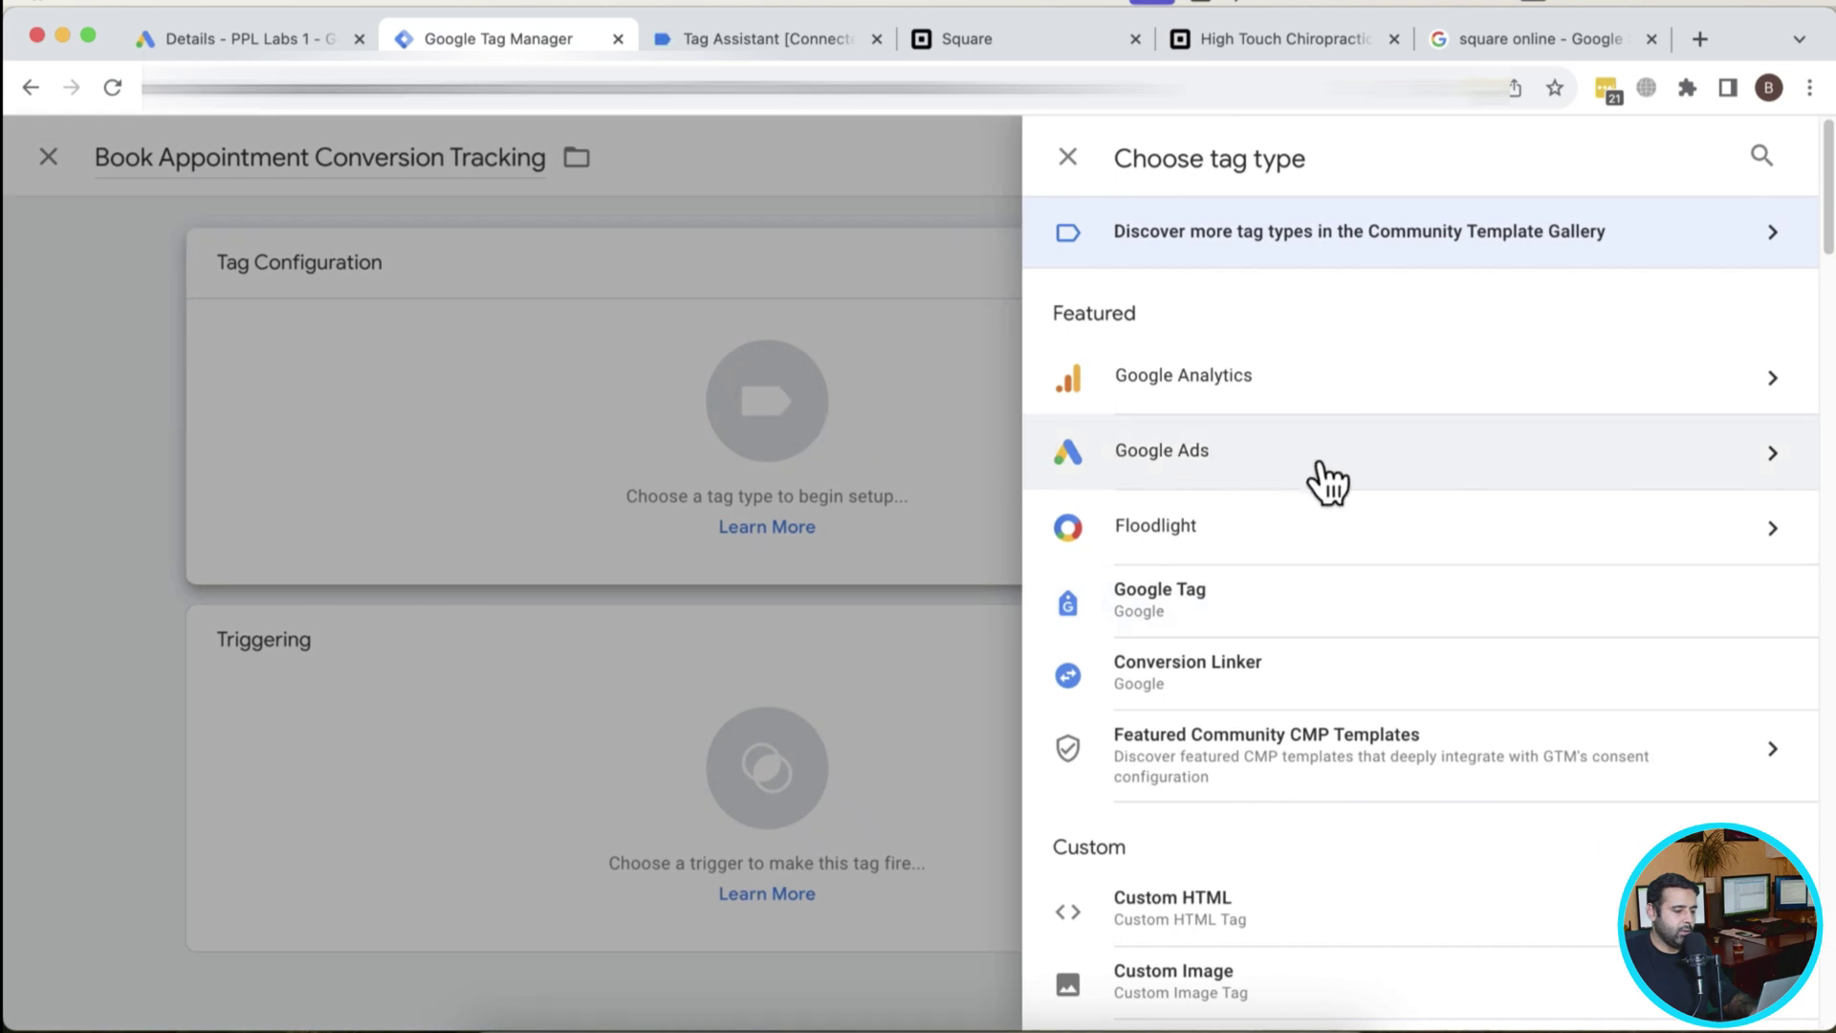
left_click(1339, 468)
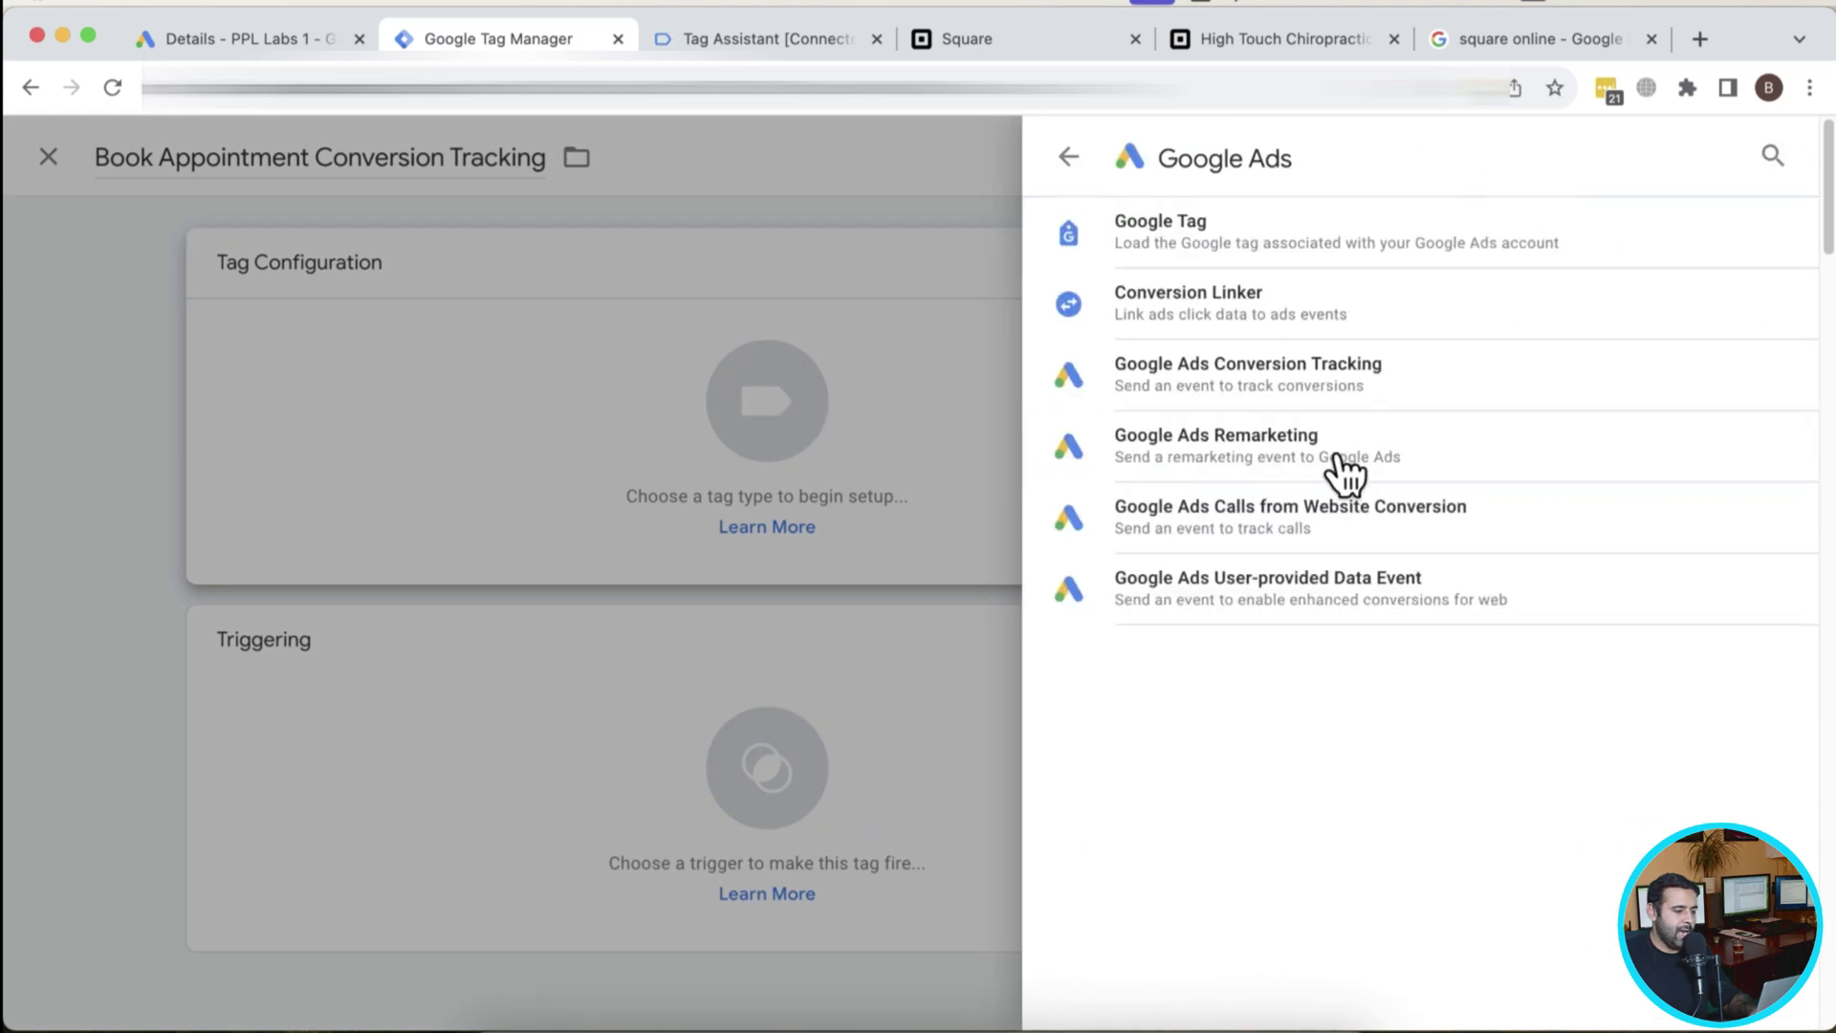
left_click(1317, 392)
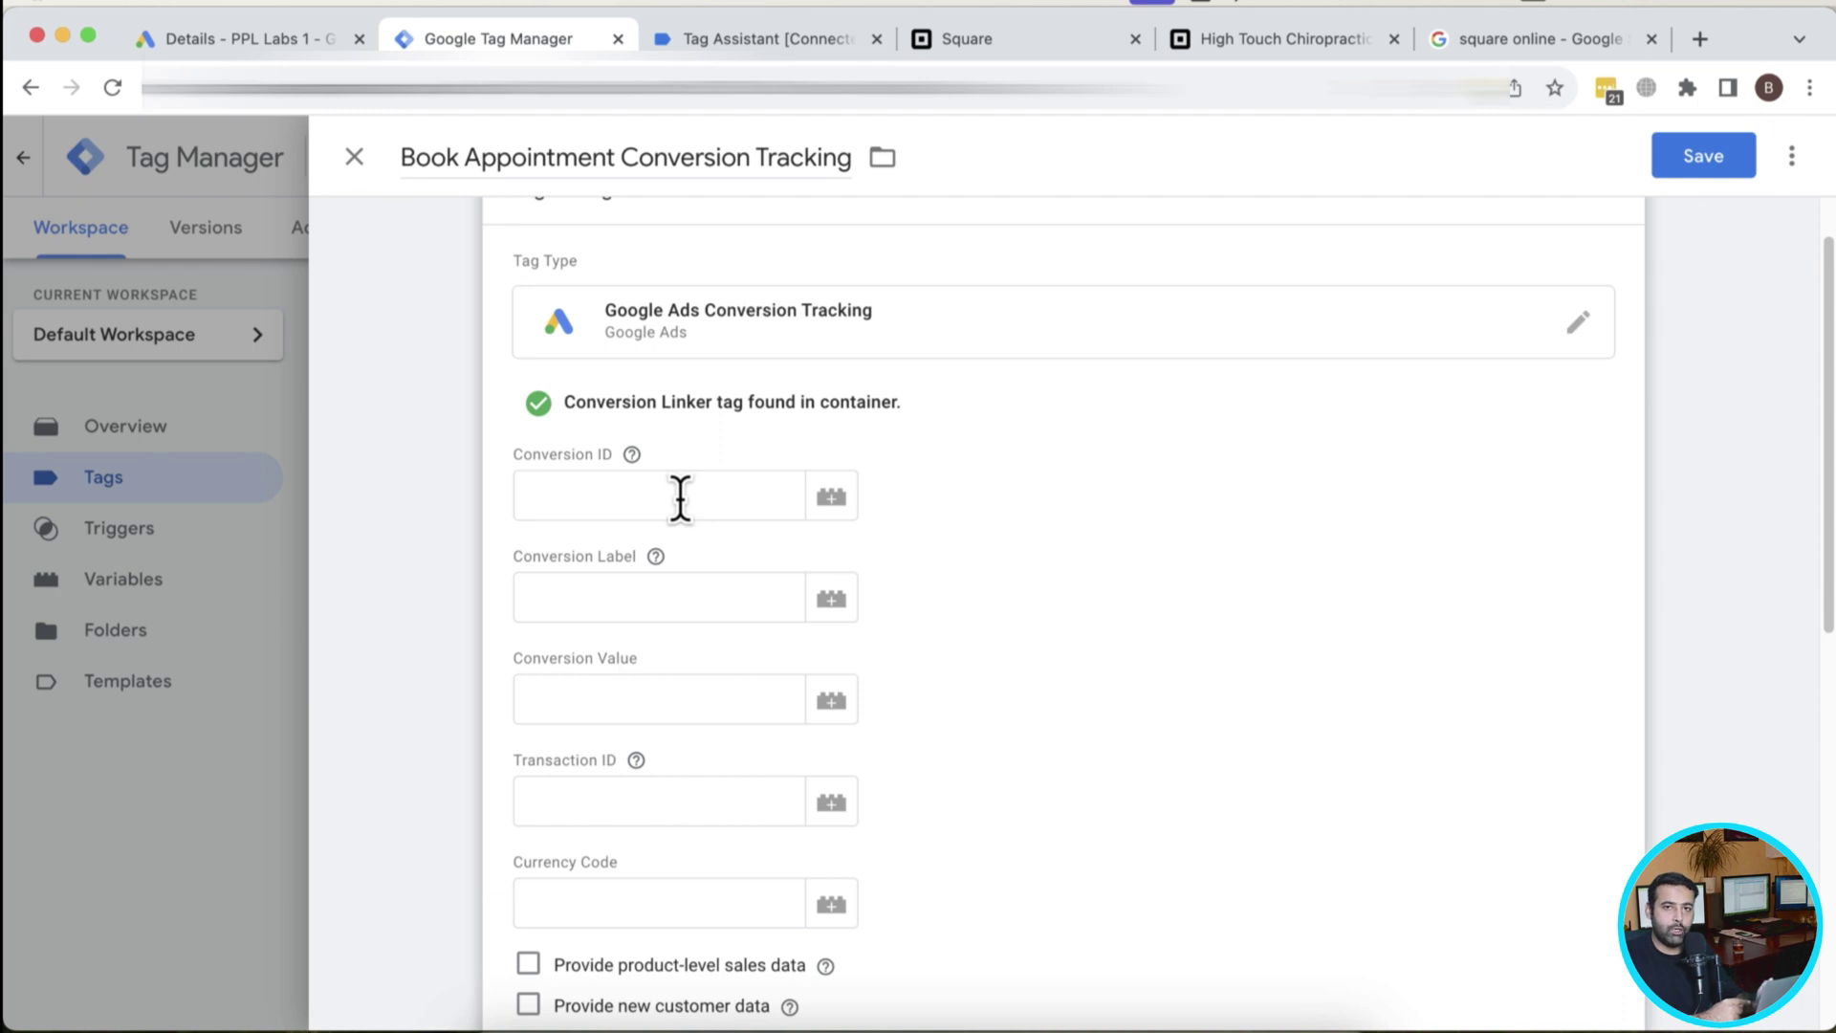
Fill in conversion ID 923183989 and label riq6CM22qs0DEPXWmrgD copied from Google Ads.
key("ctrl+shift+Tab")
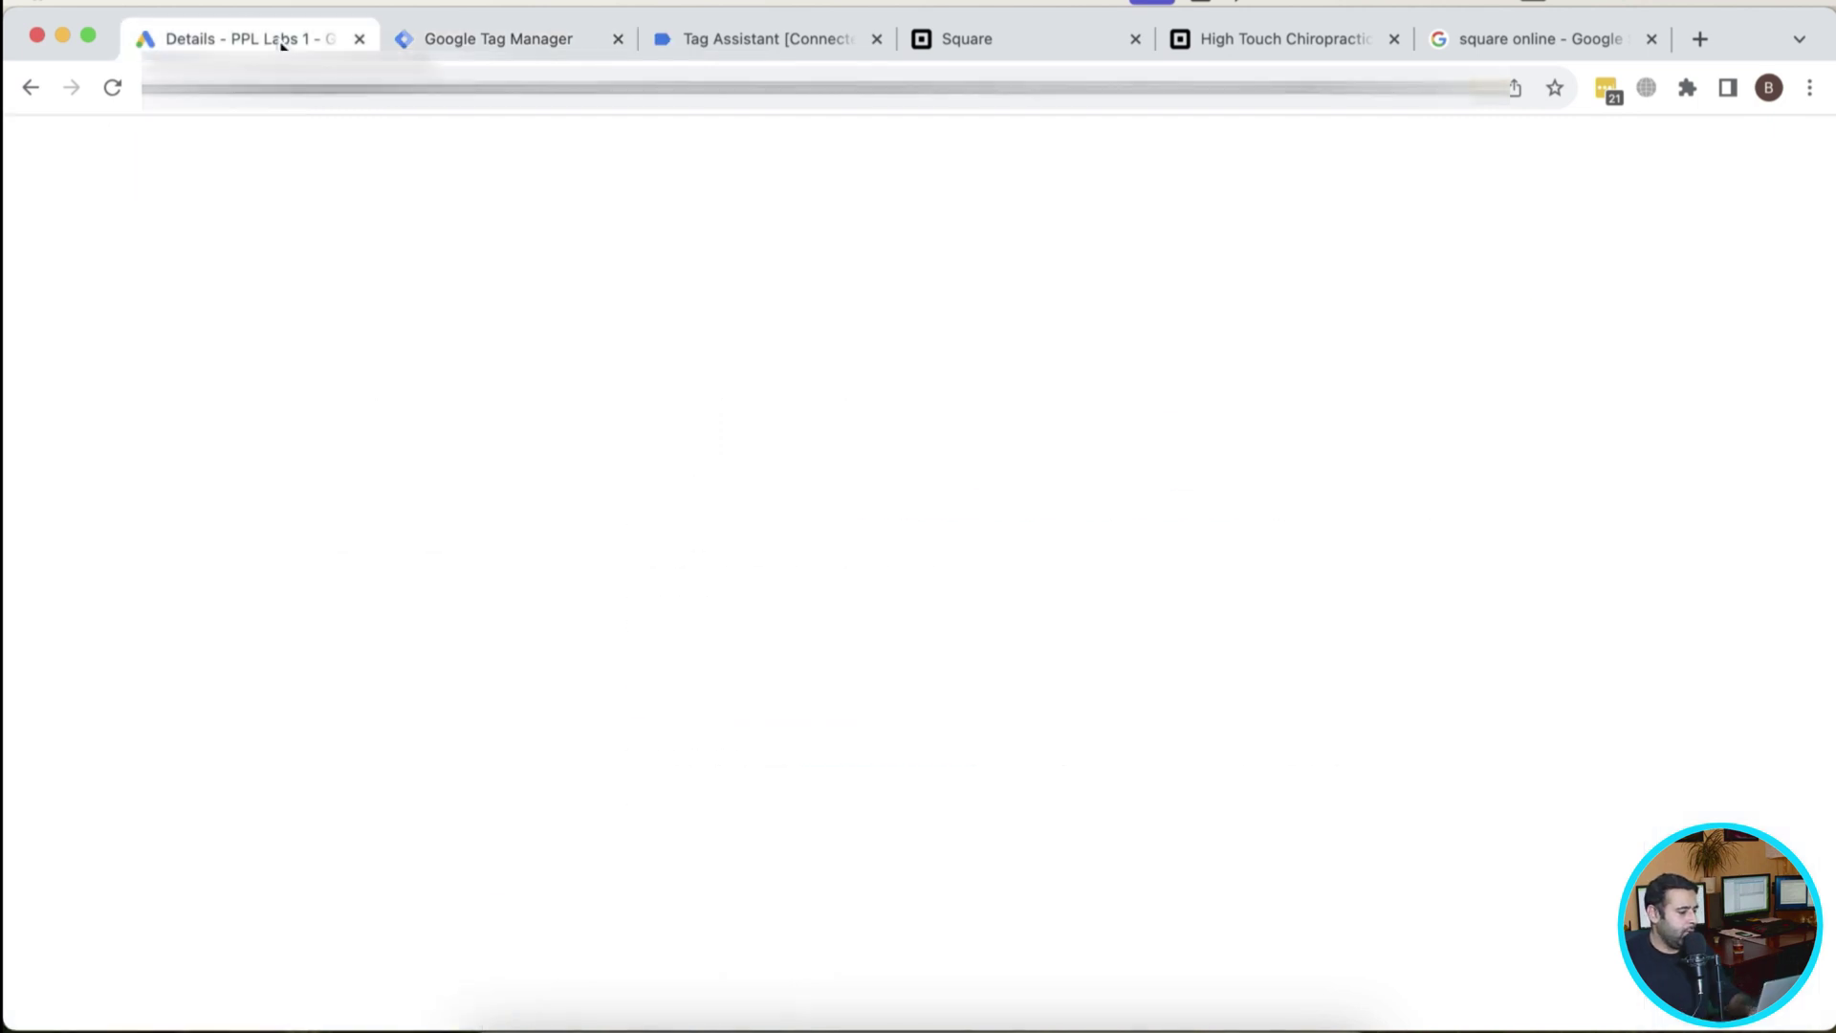
double_click(675, 626)
key("ctrl+c")
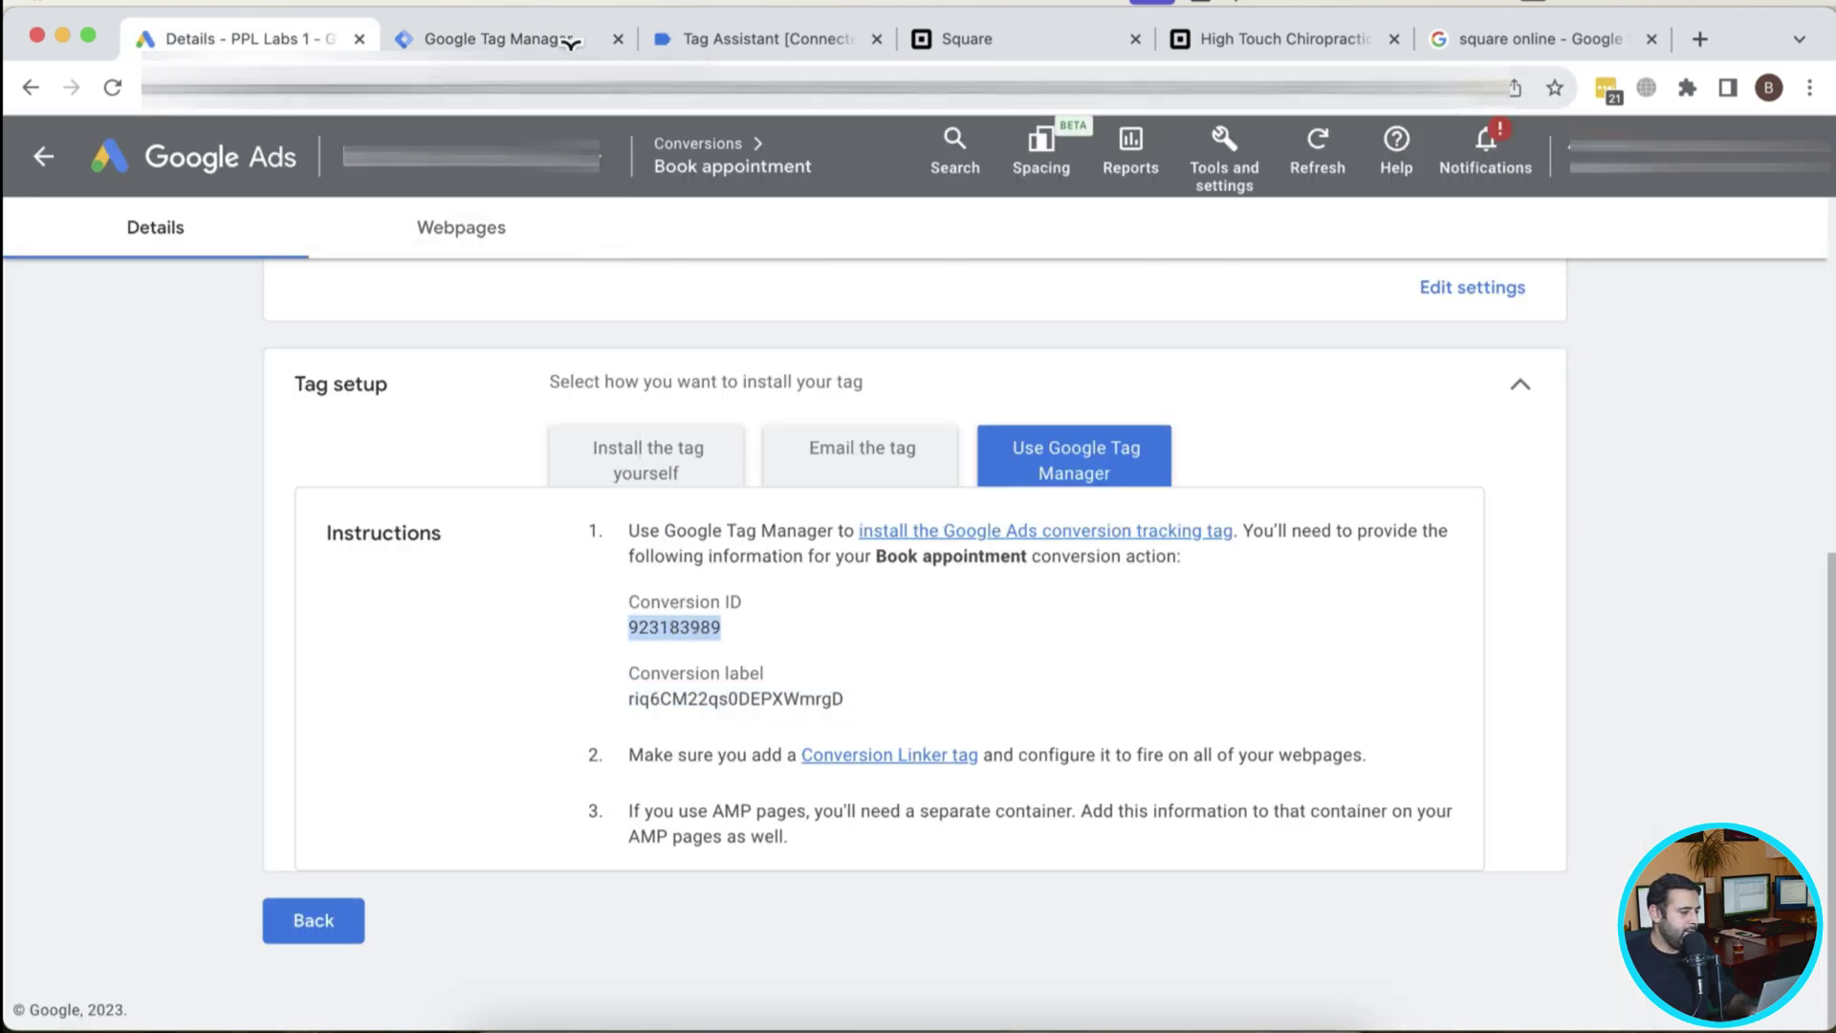
key("ctrl+Tab")
left_click(669, 498)
key("ctrl+v")
key("ctrl+shift+Tab")
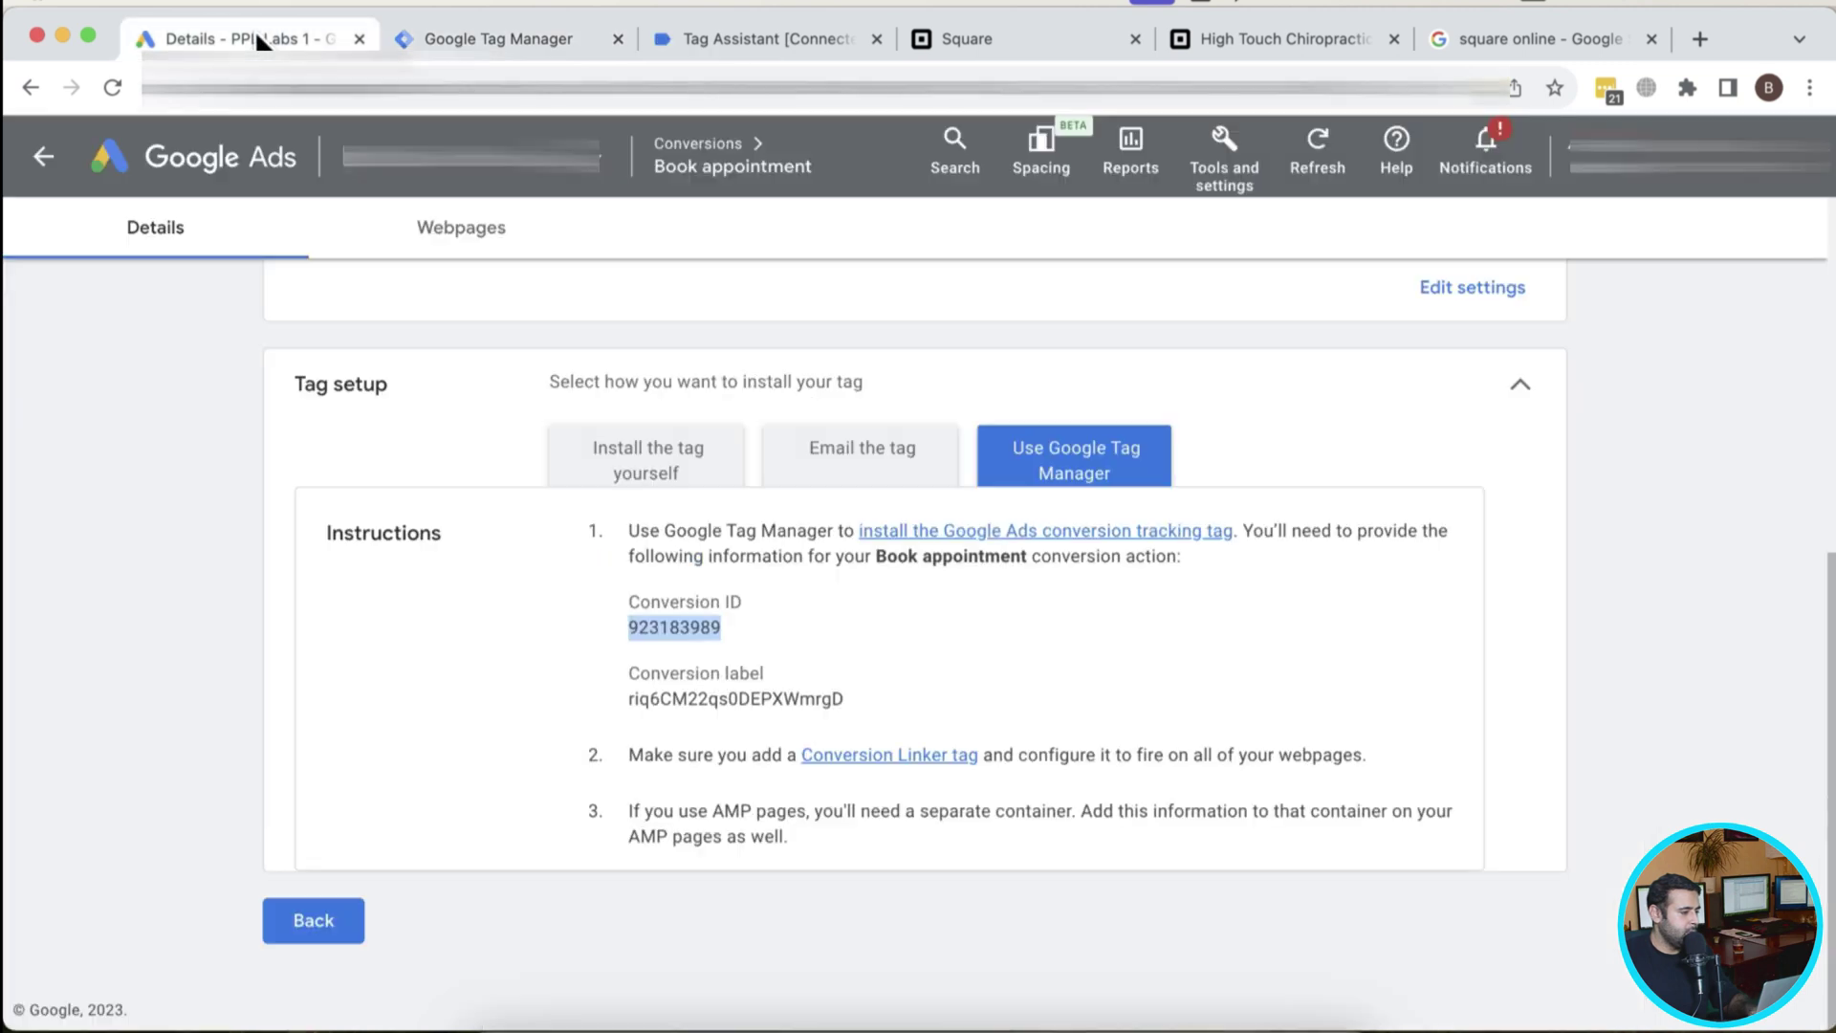
double_click(739, 698)
key("ctrl+c")
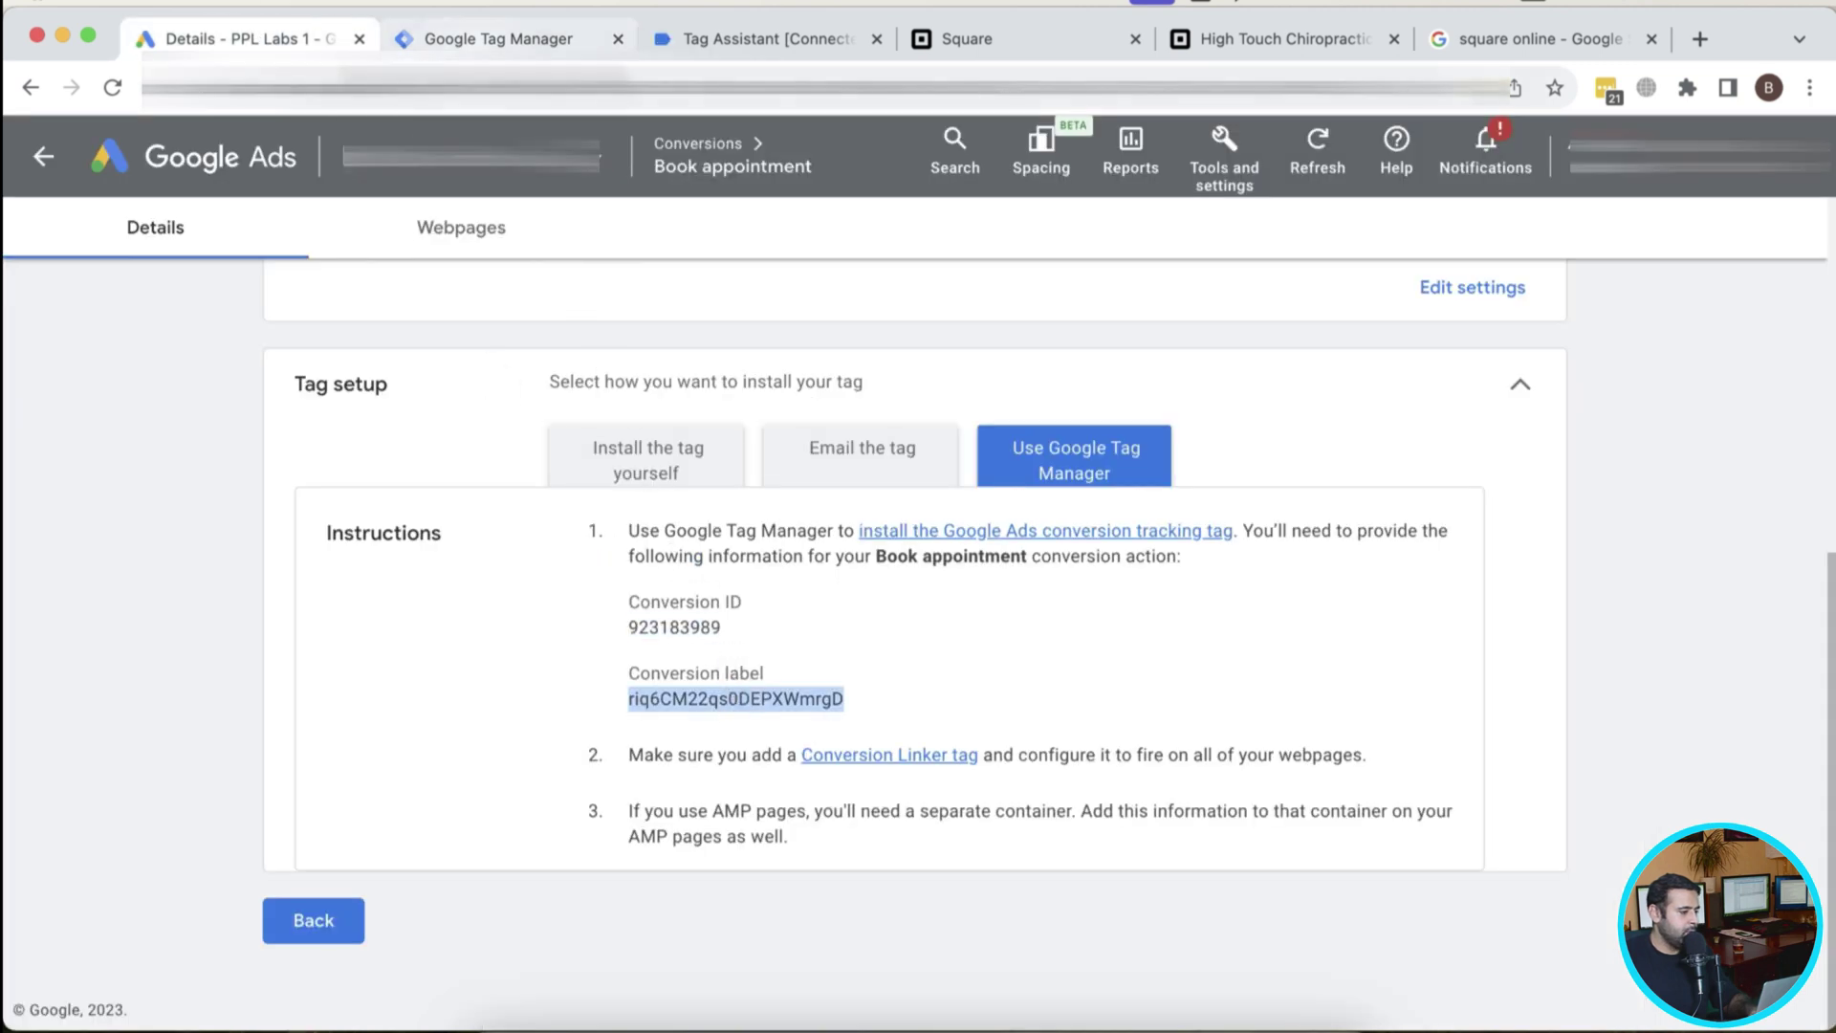
key("ctrl+Tab")
left_click(661, 601)
key("ctrl+v")
Set the tag to fire on the Book Button trigger and save it.
scroll(1349, 344, "down", 5)
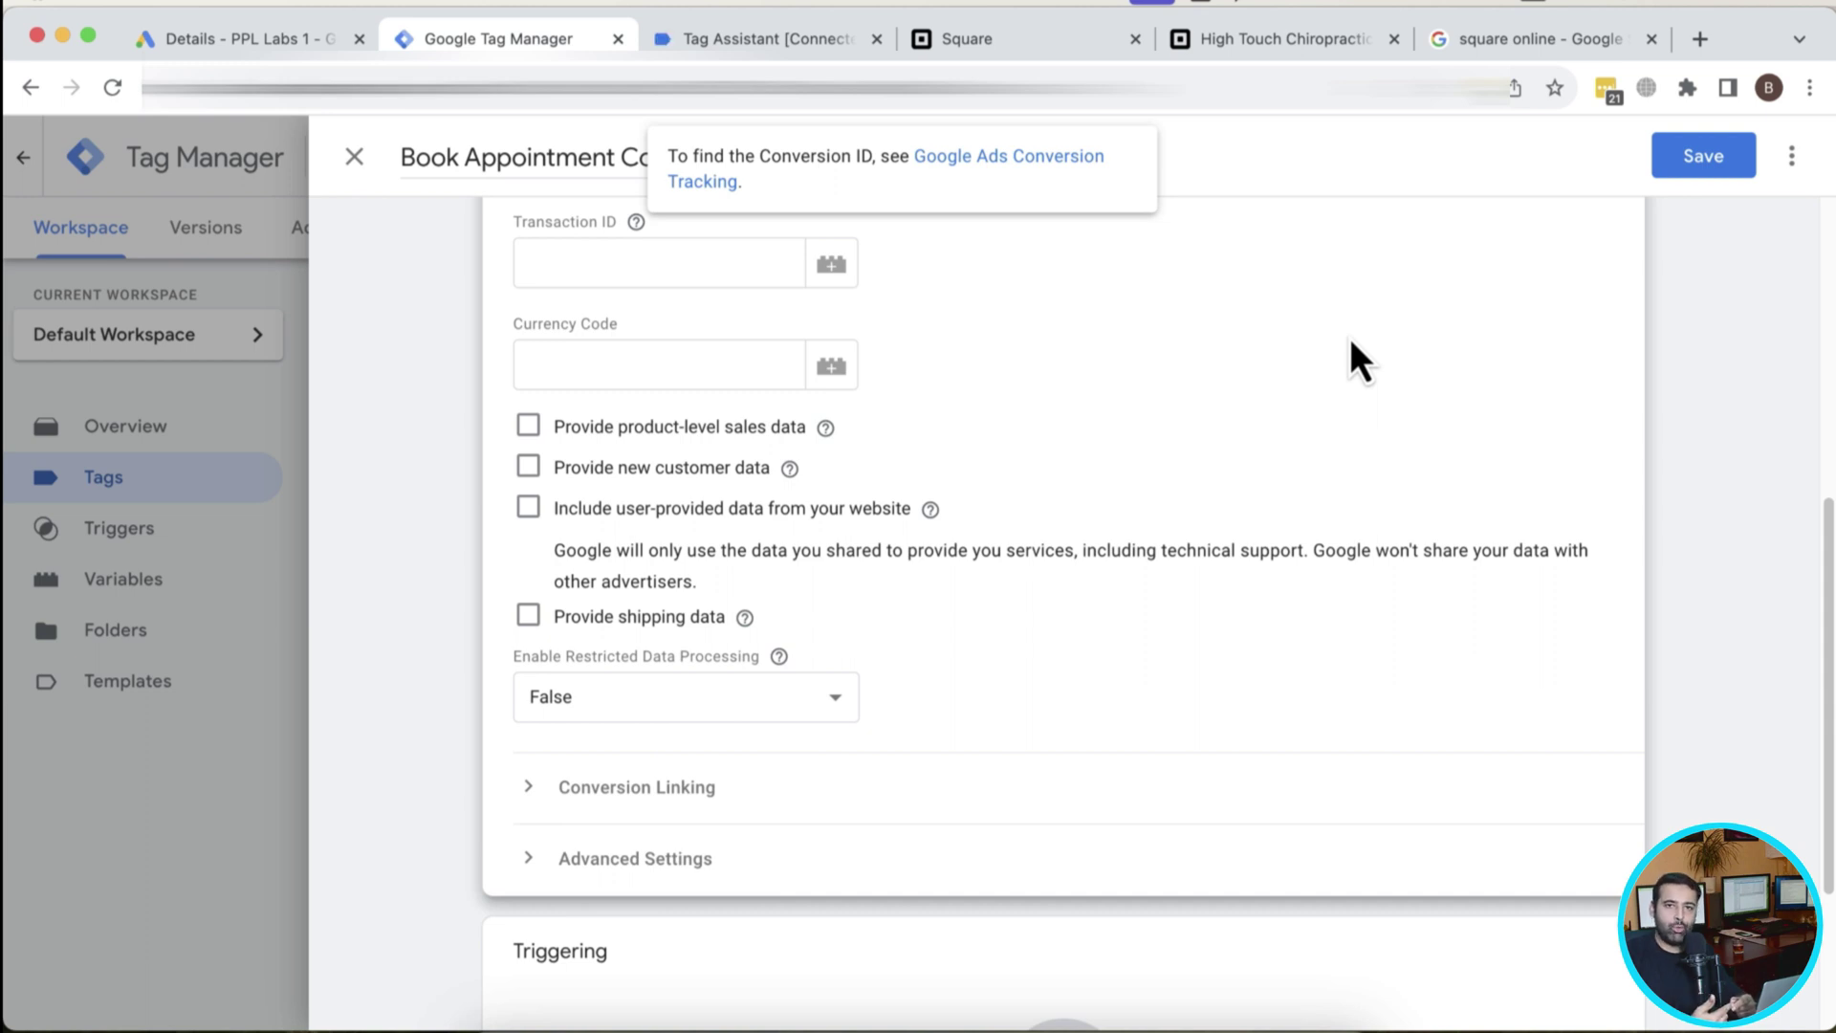
scroll(1351, 342, "down", 3)
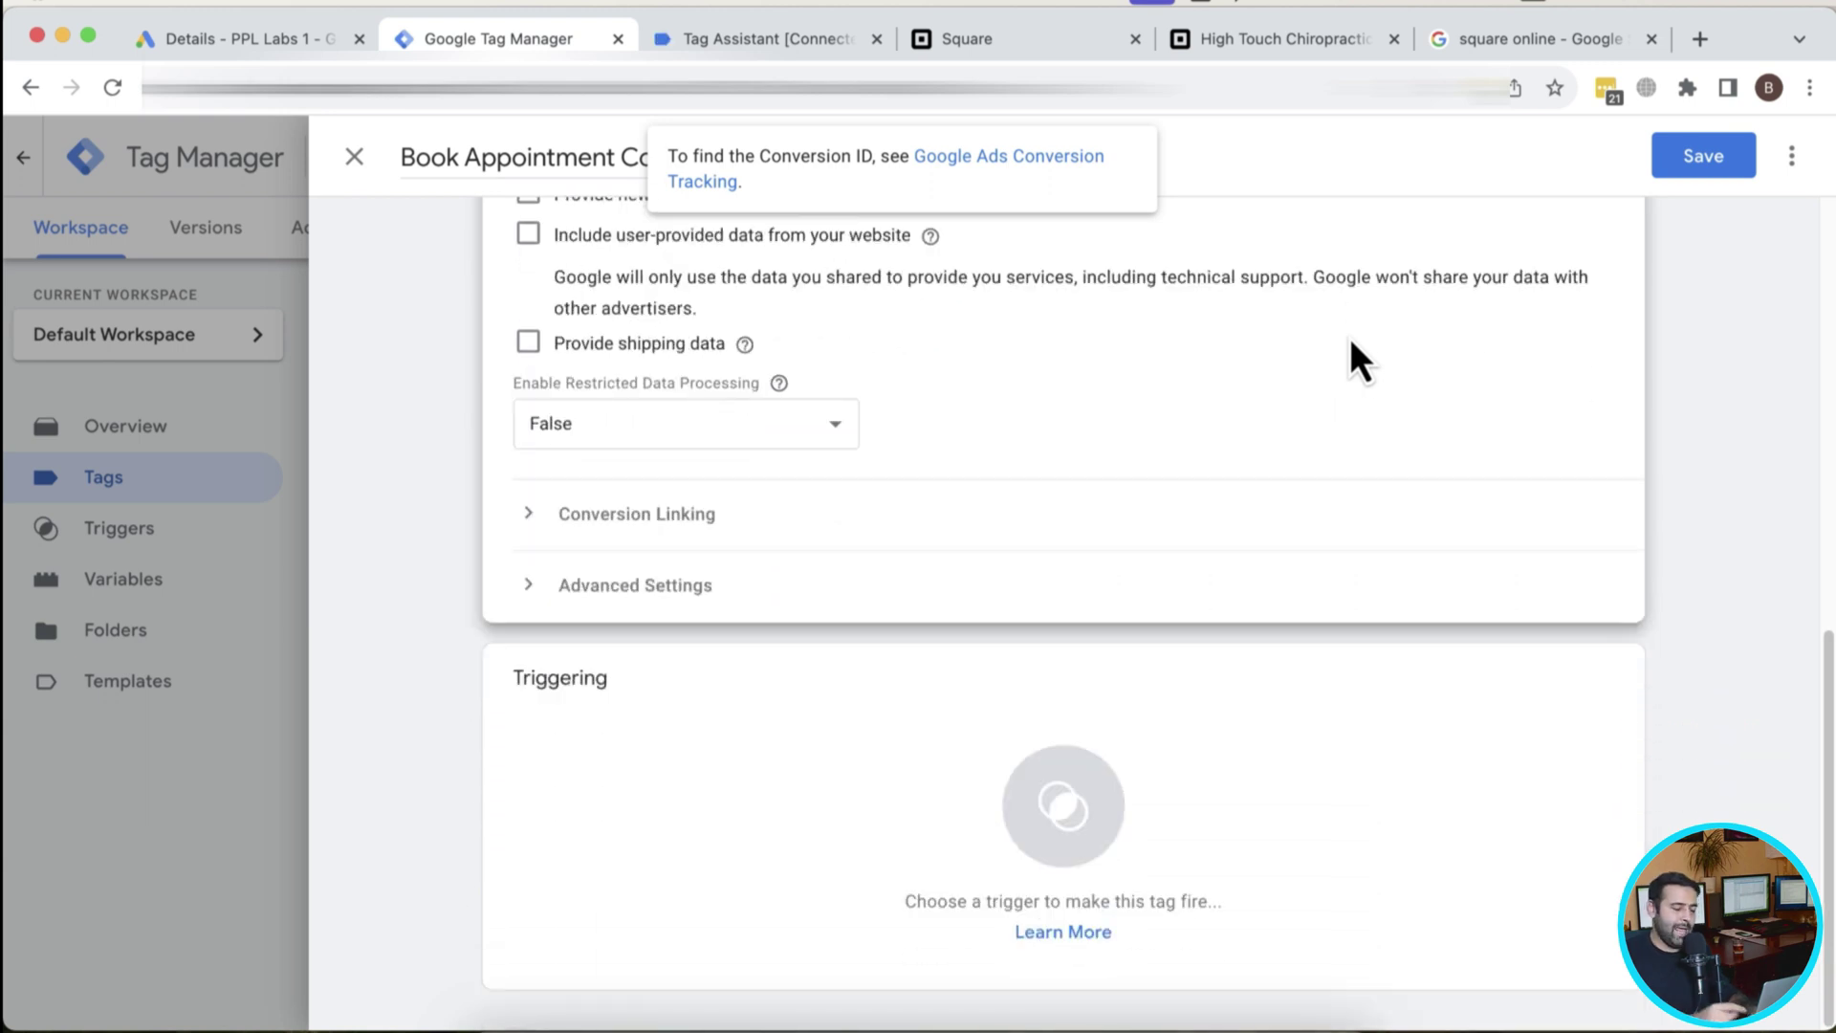
left_click(1136, 815)
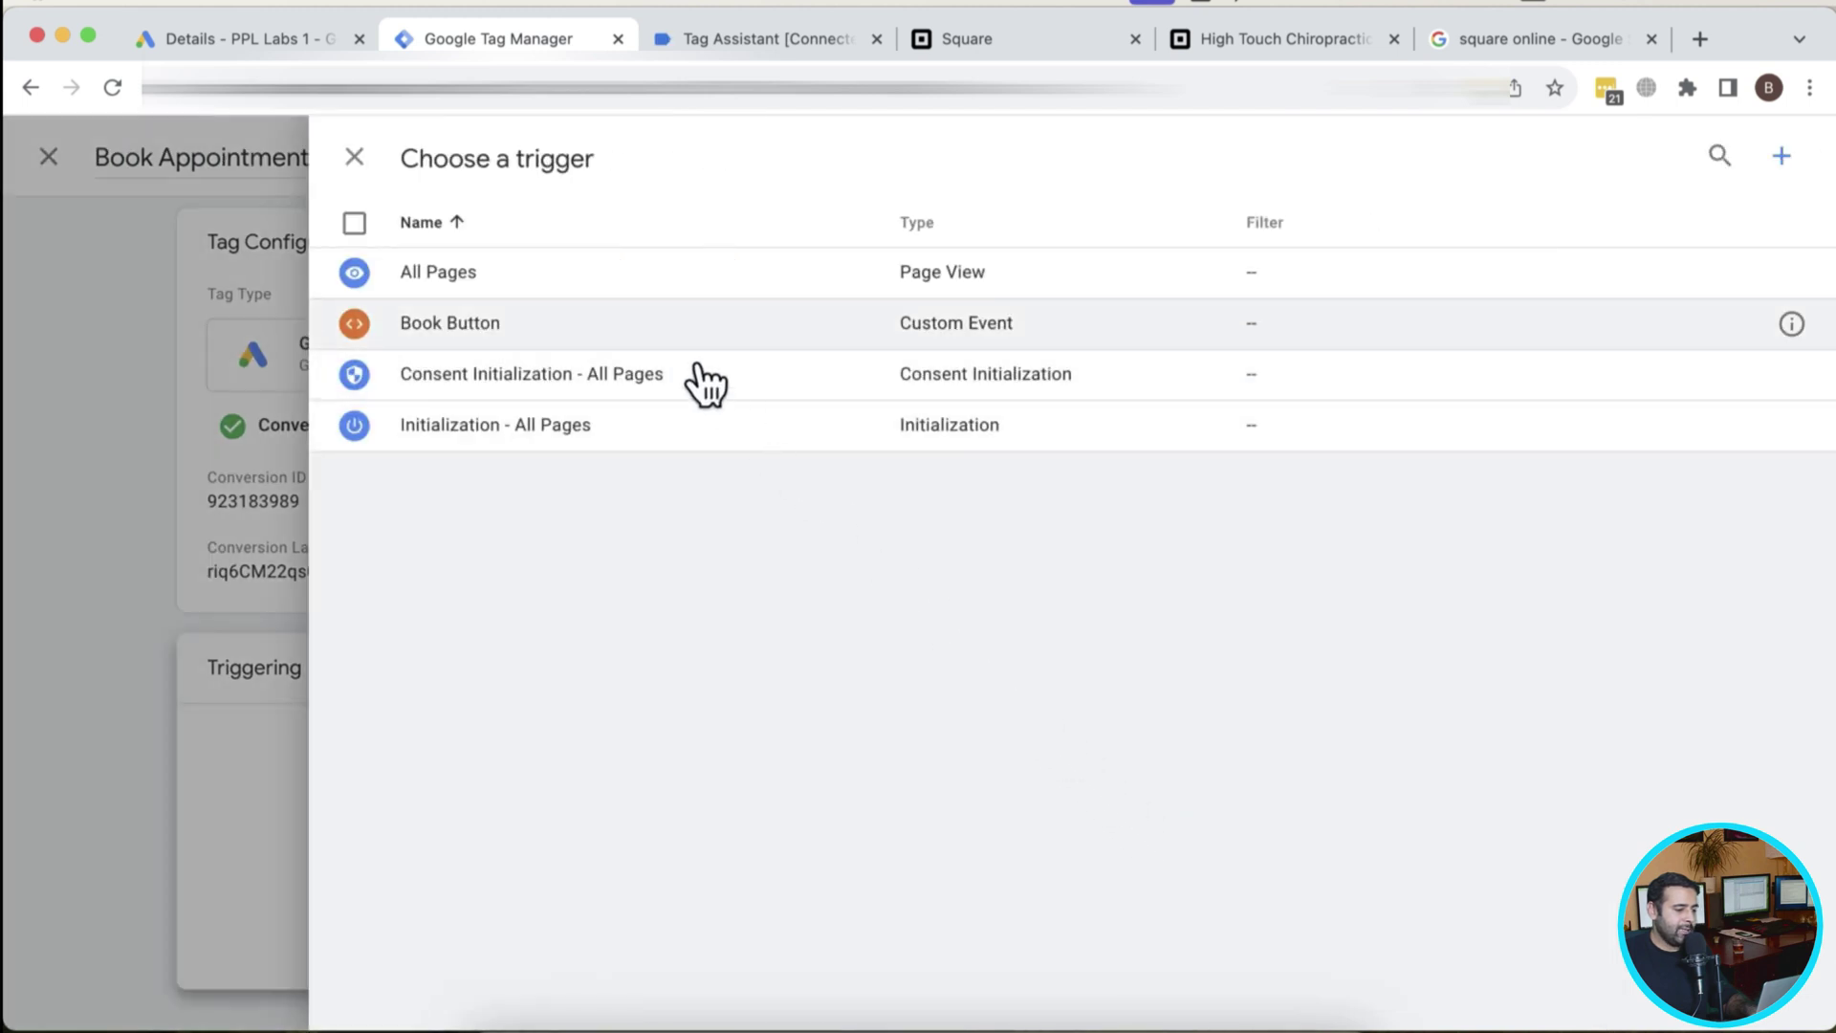
left_click(665, 335)
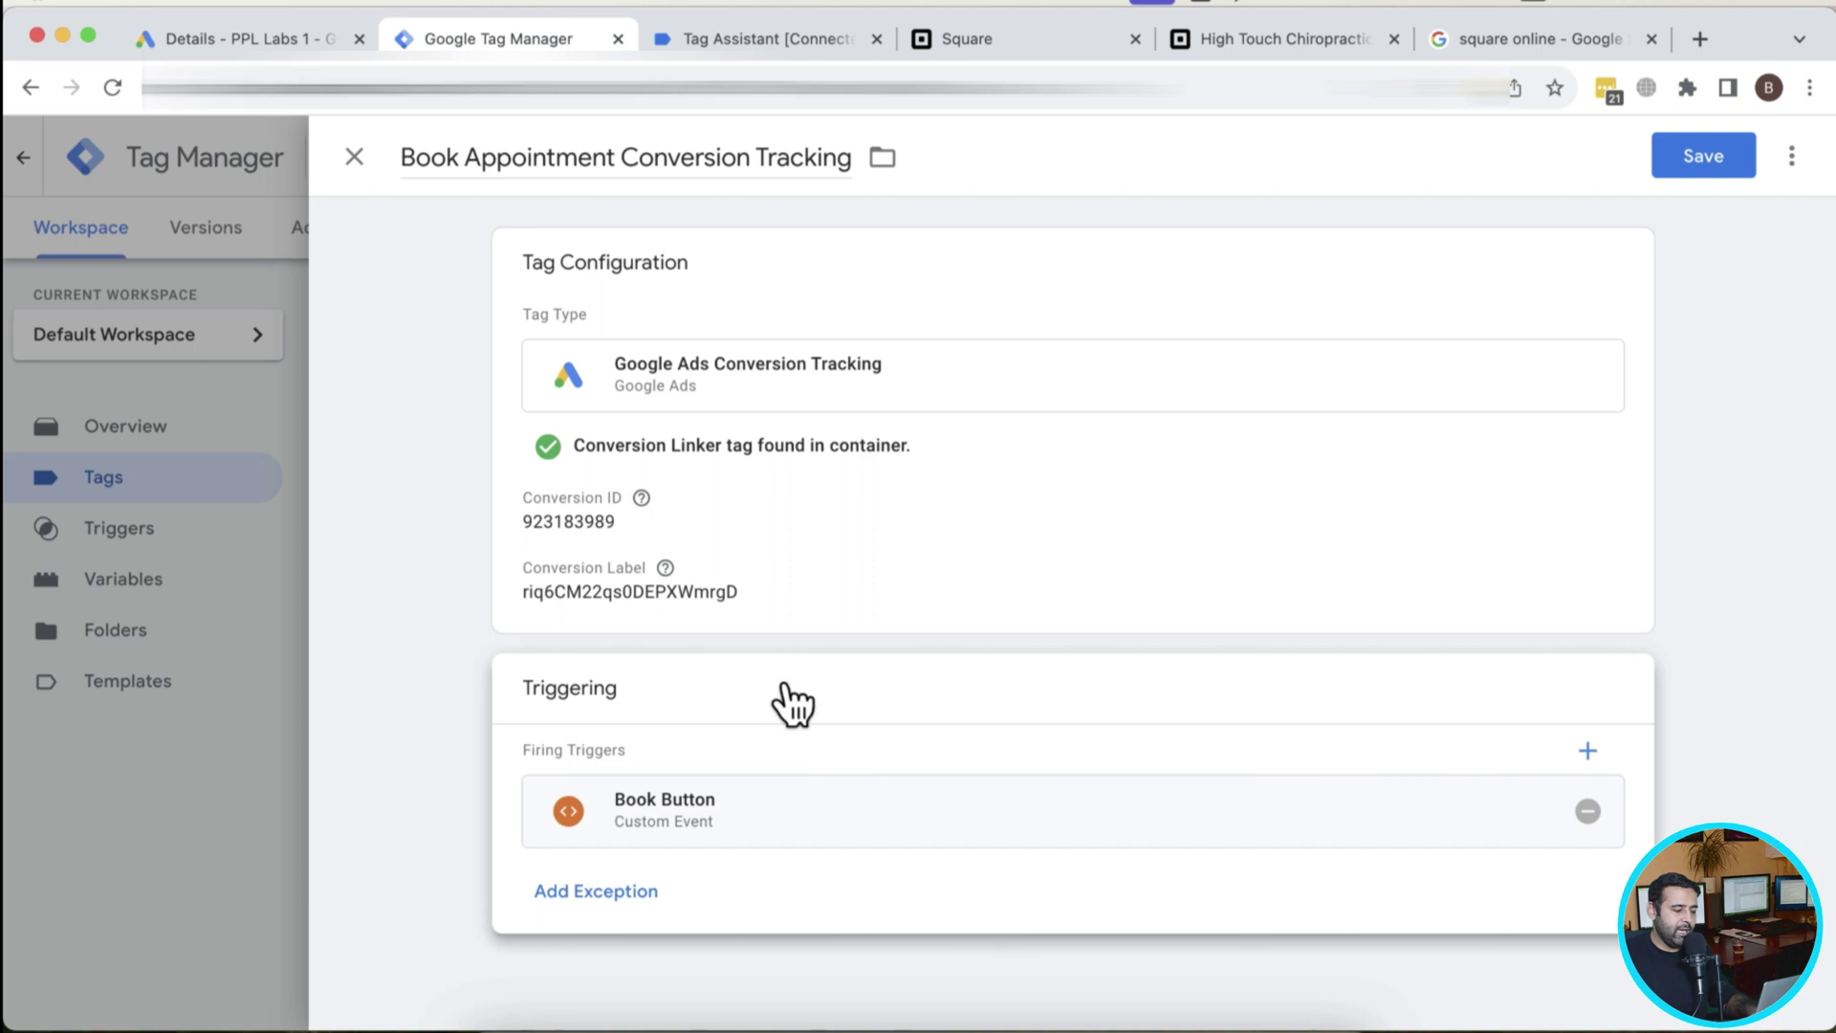
left_click(1719, 158)
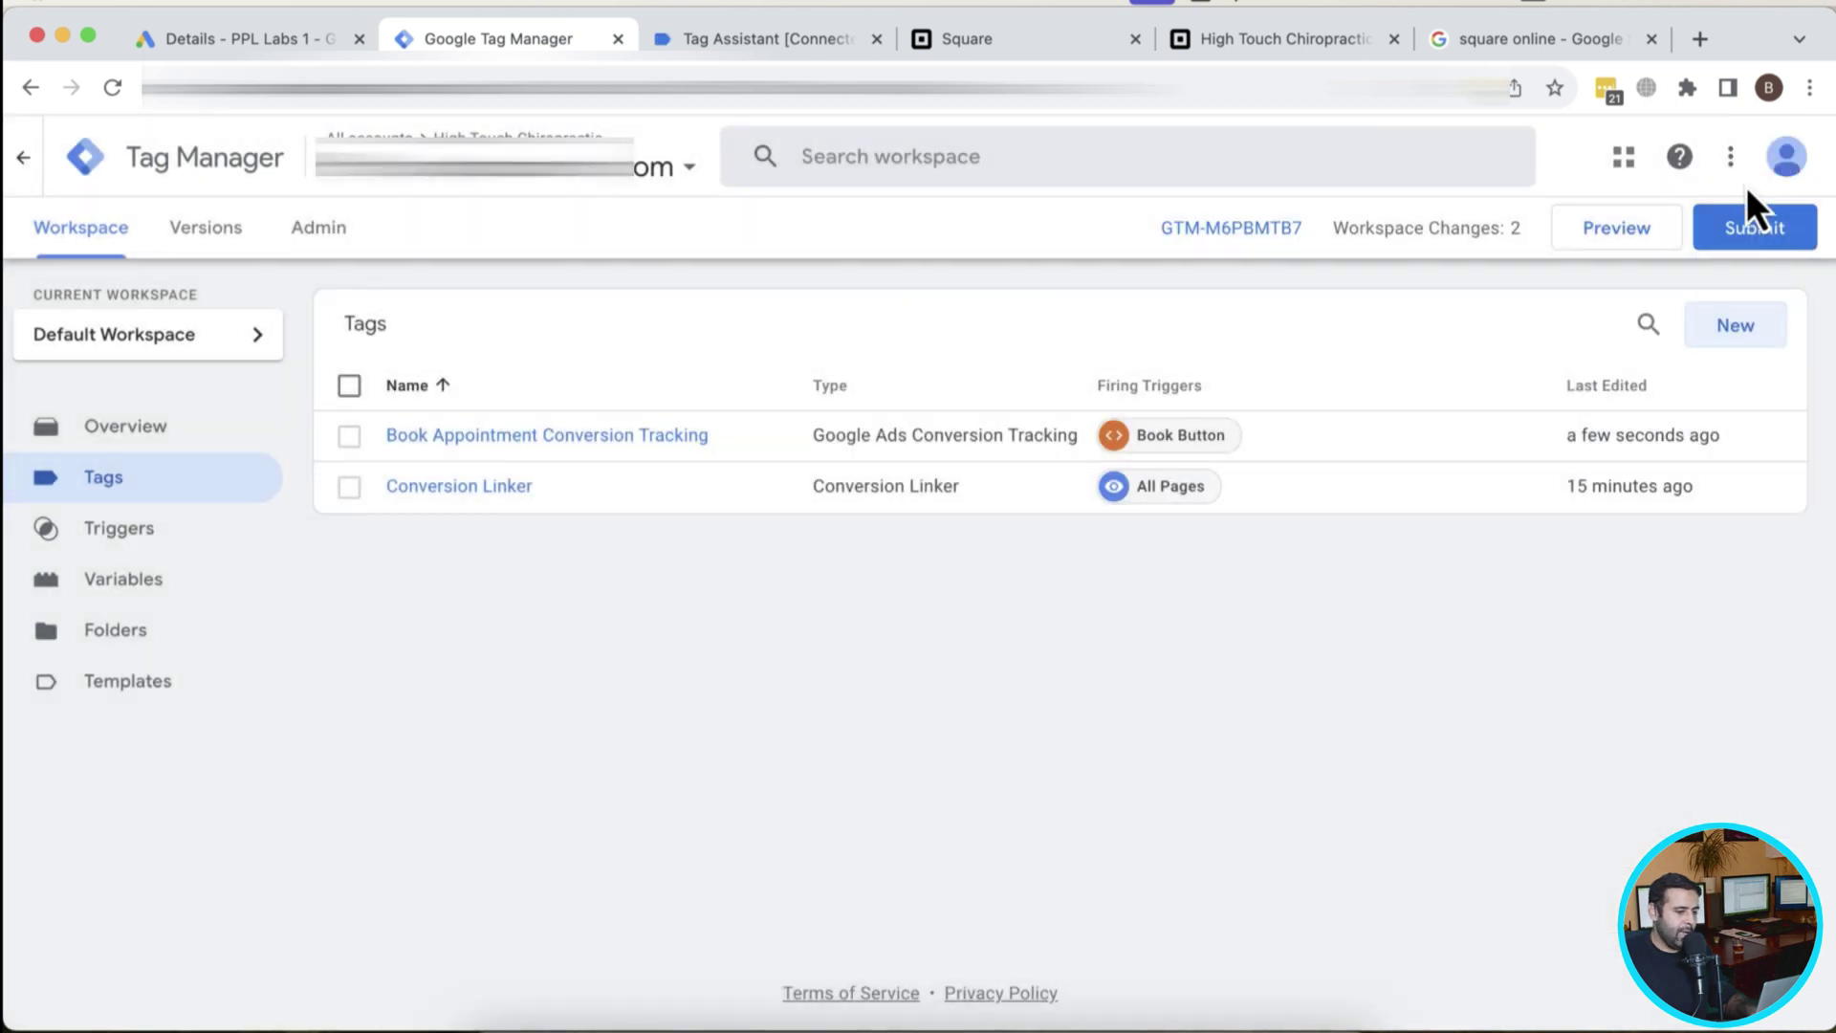
Submit and publish the workspace changes as Version 4 without a version description.
left_click(1788, 237)
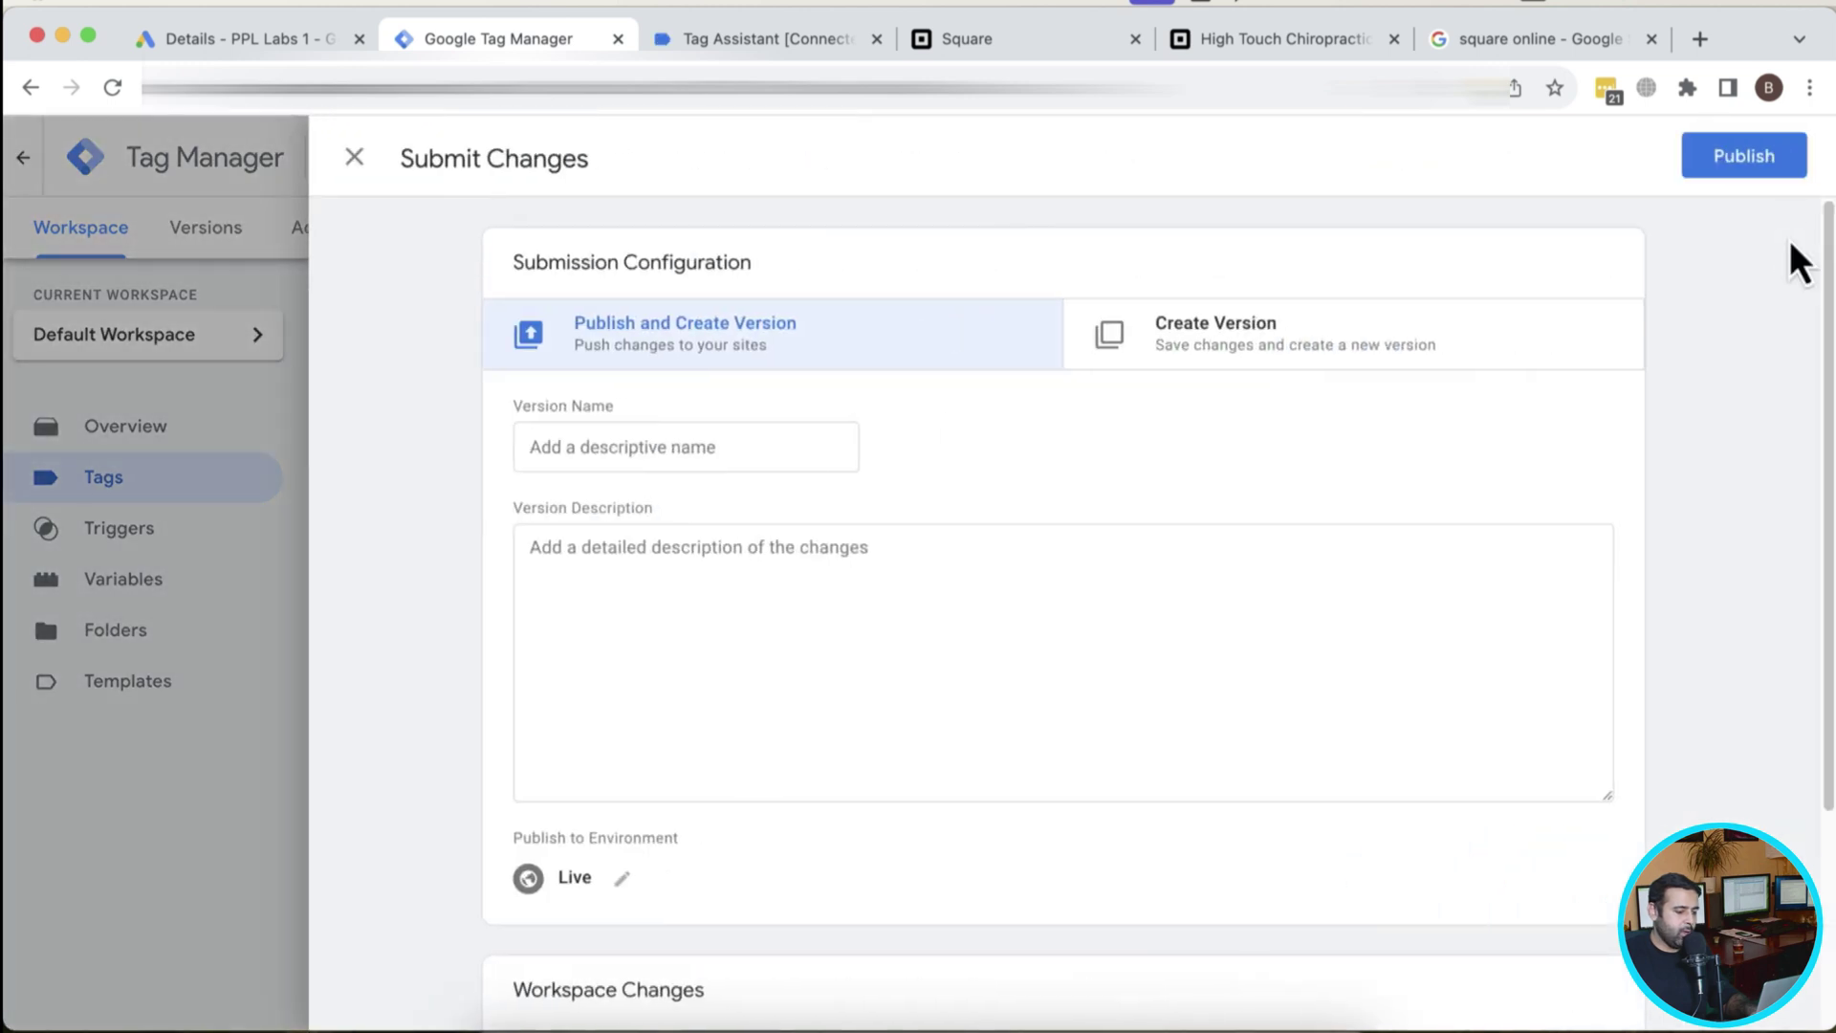
scroll(1787, 238, "down", 3)
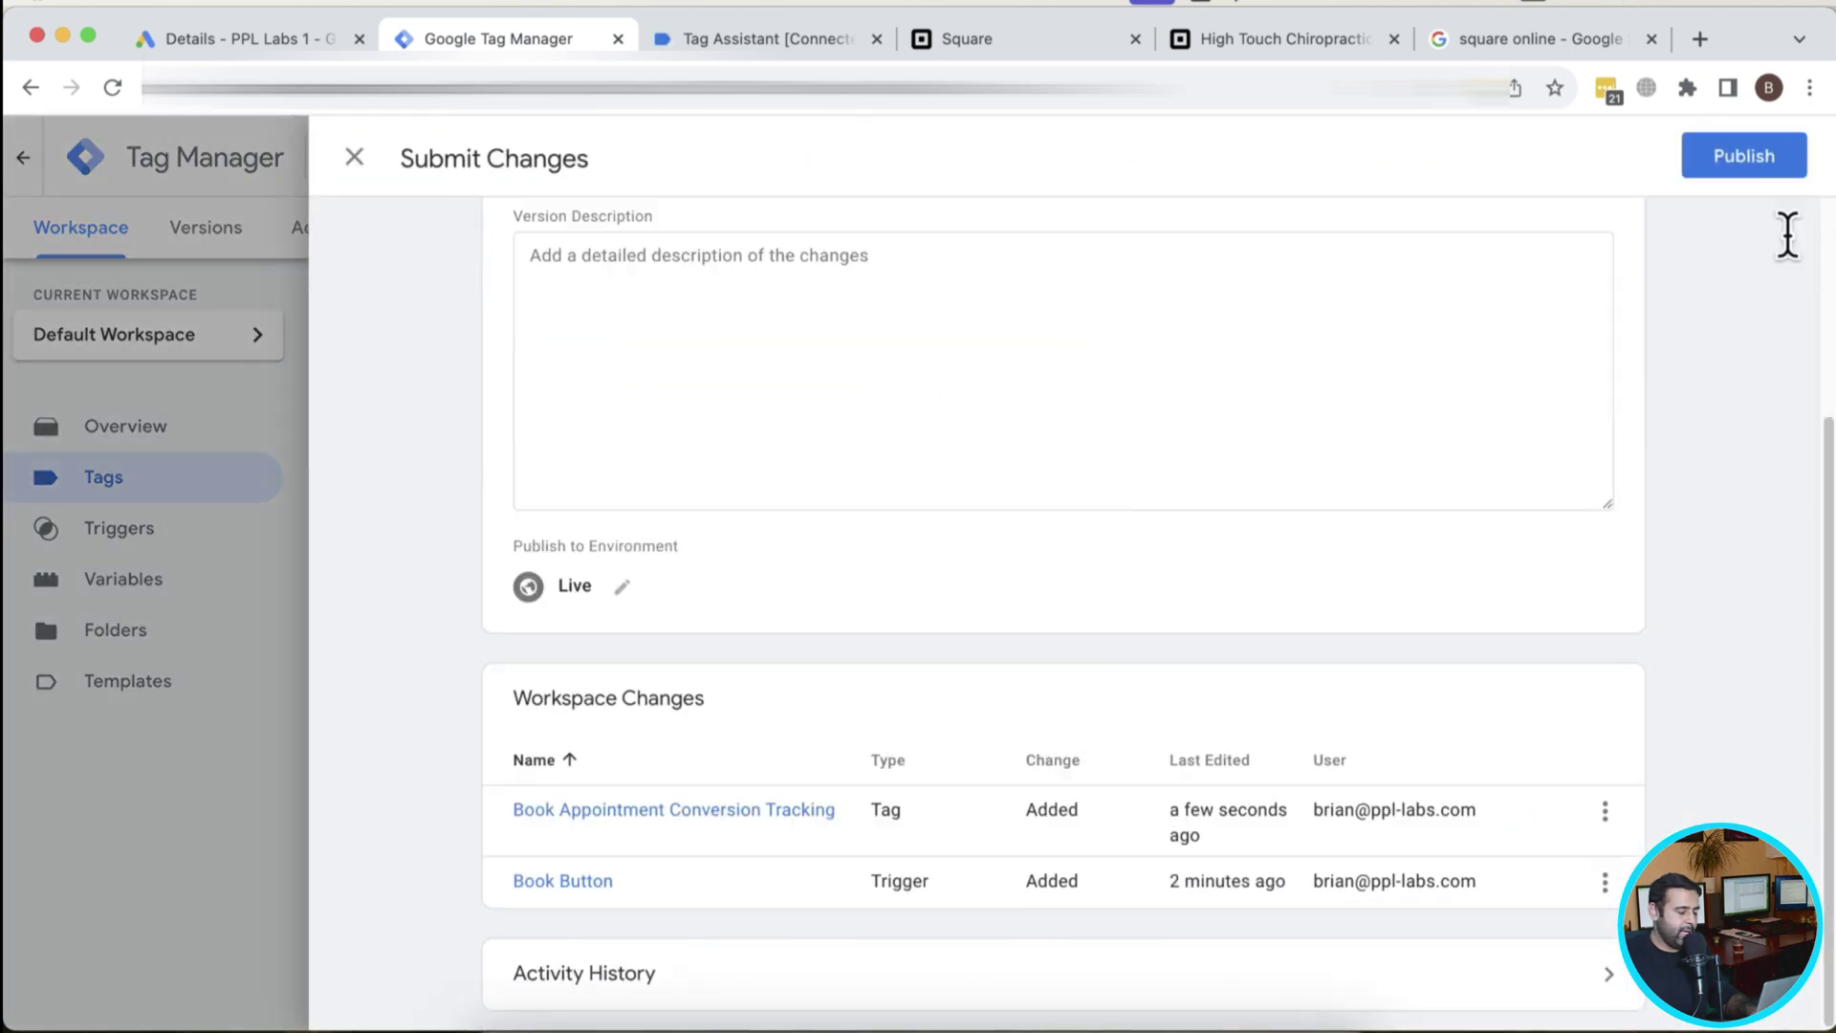
scroll(1787, 237, "up", 3)
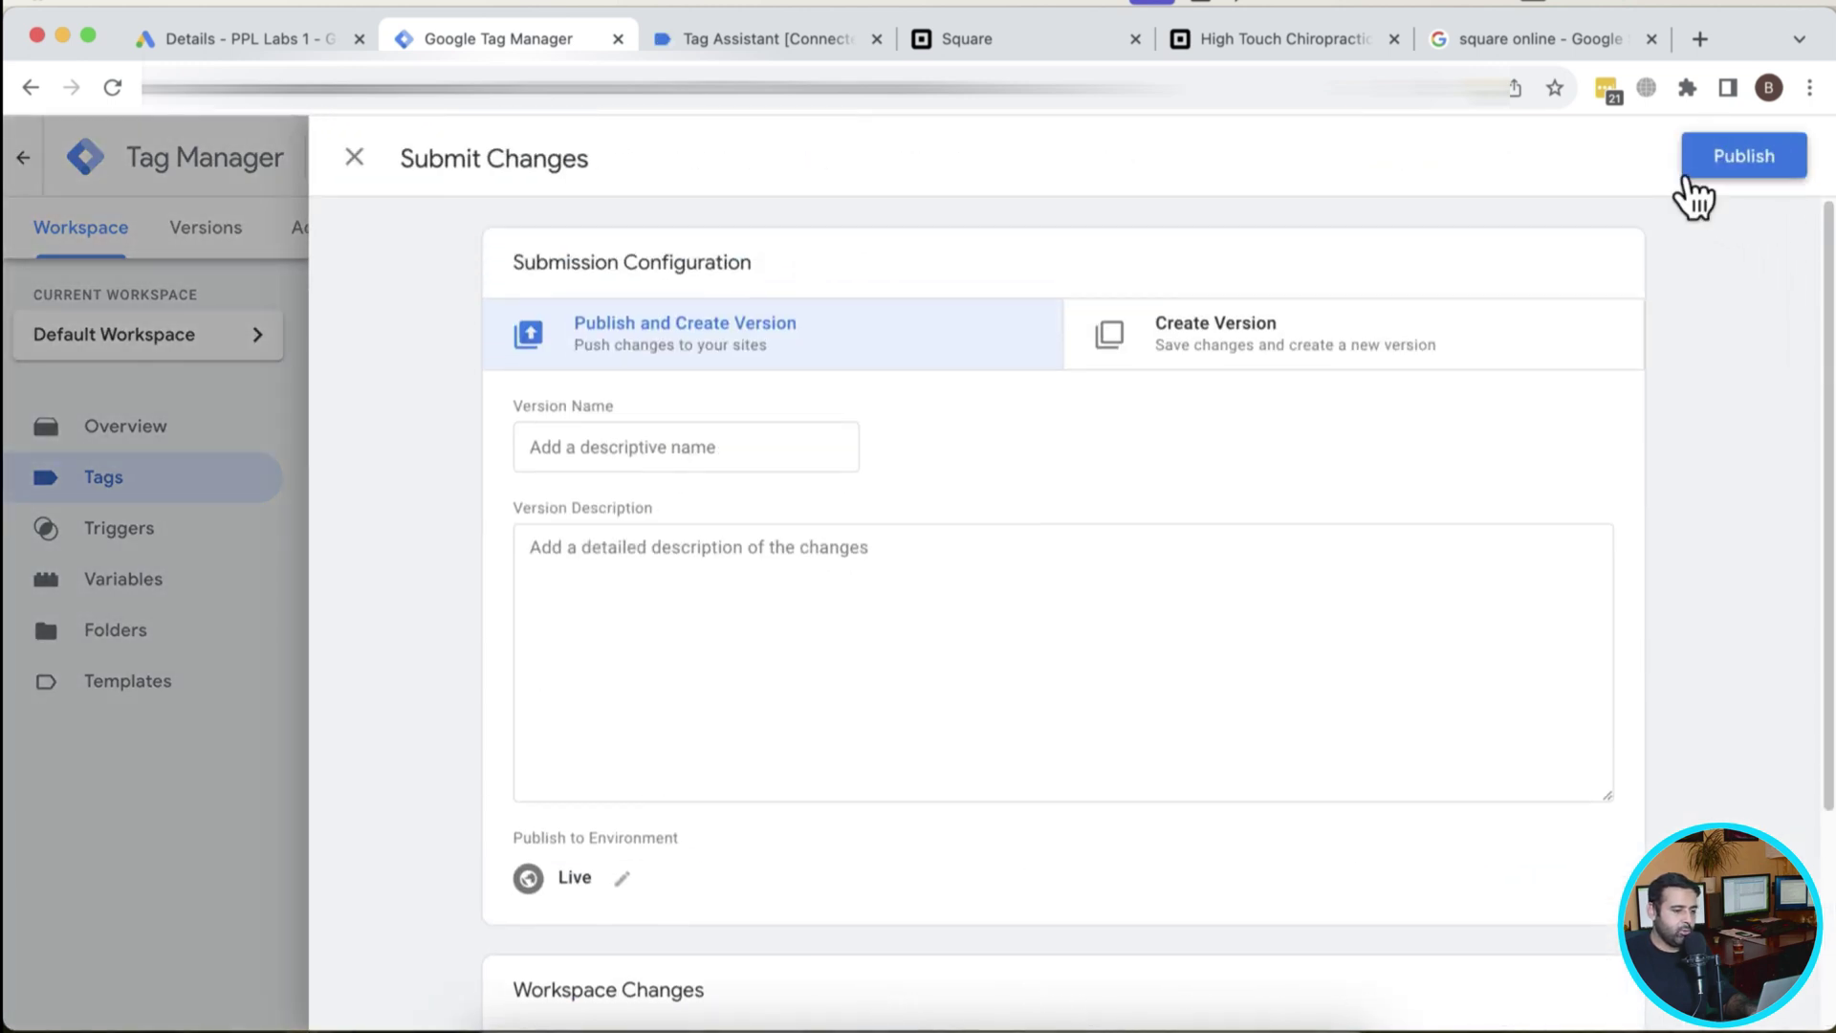
left_click(1695, 181)
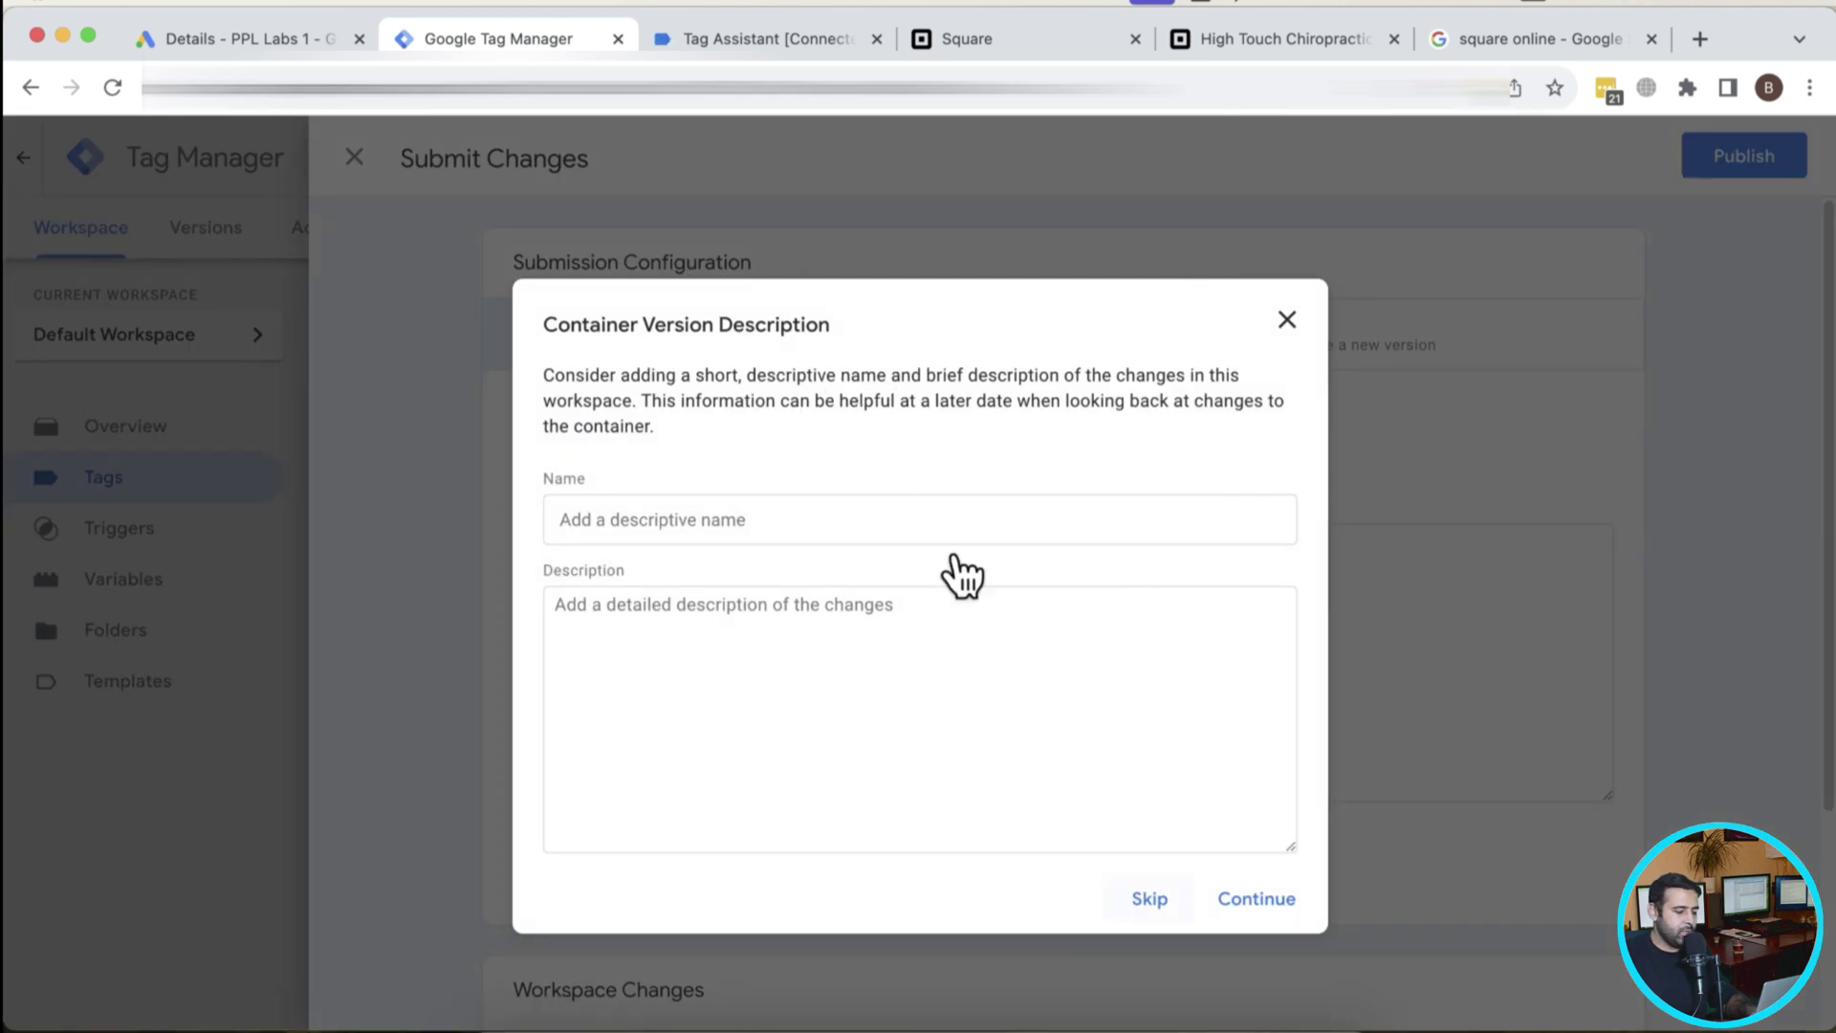
left_click(1154, 899)
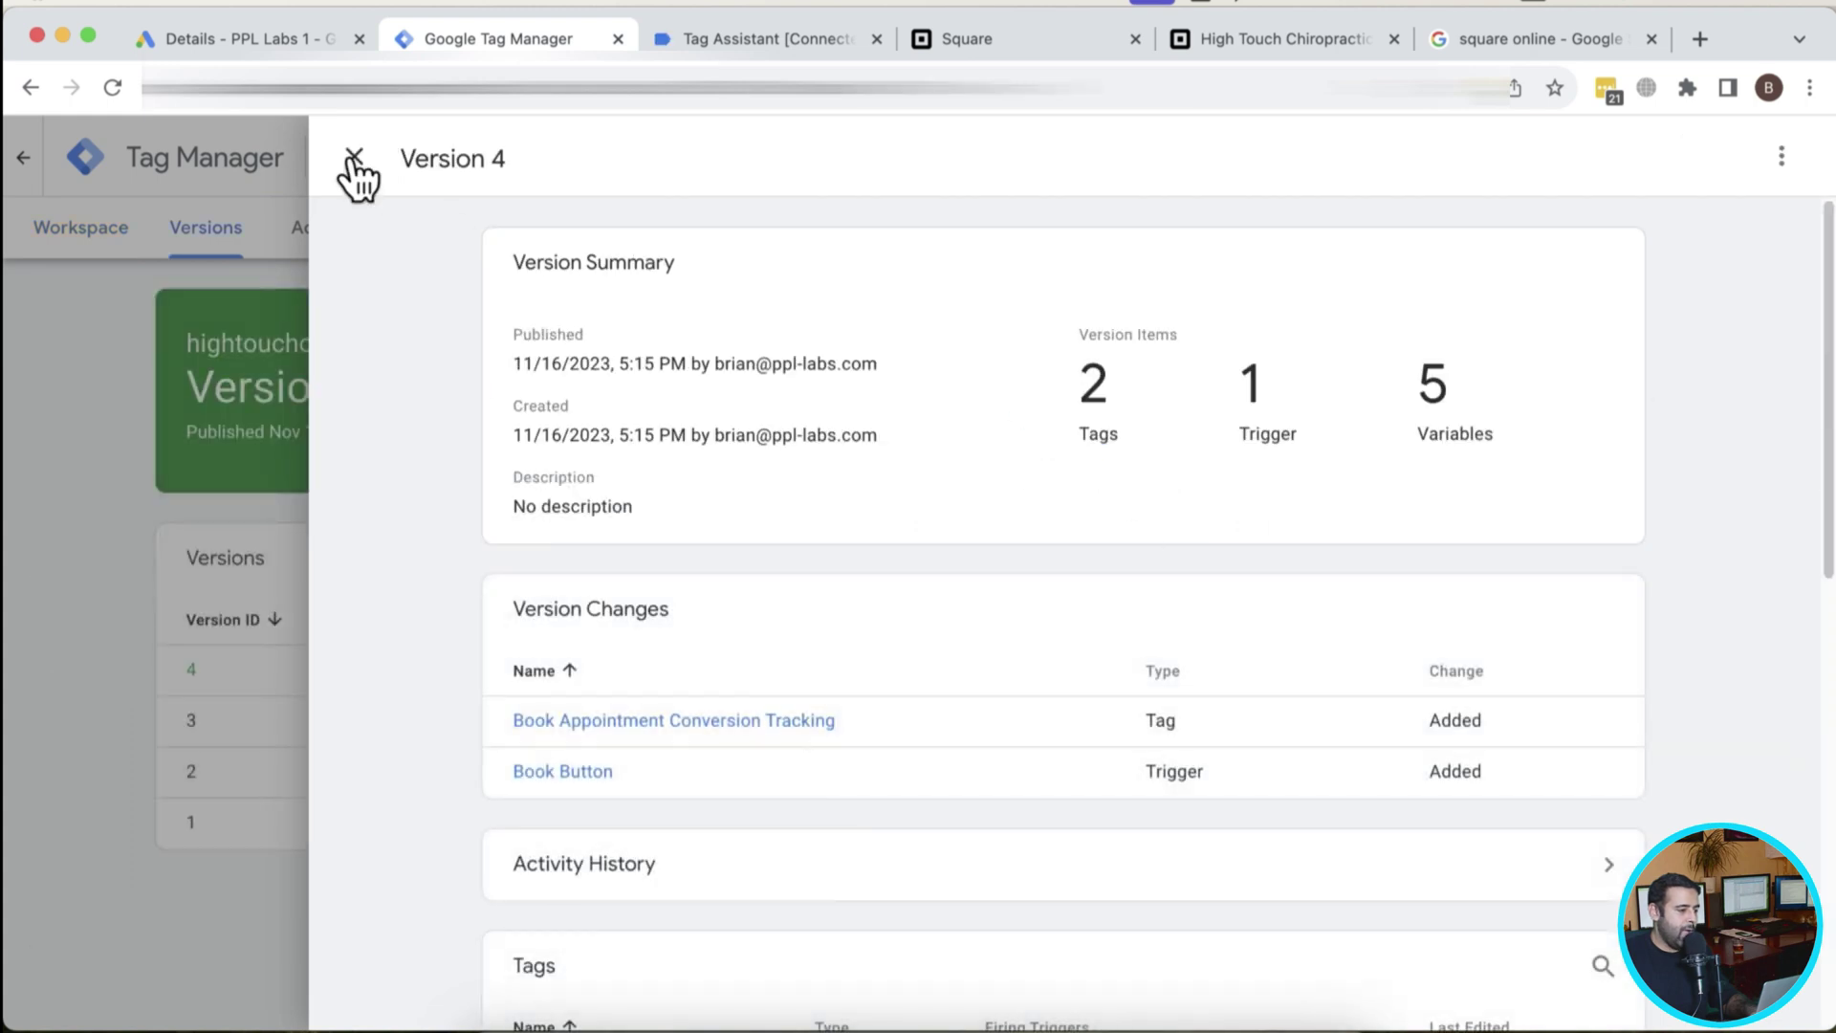
left_click(352, 157)
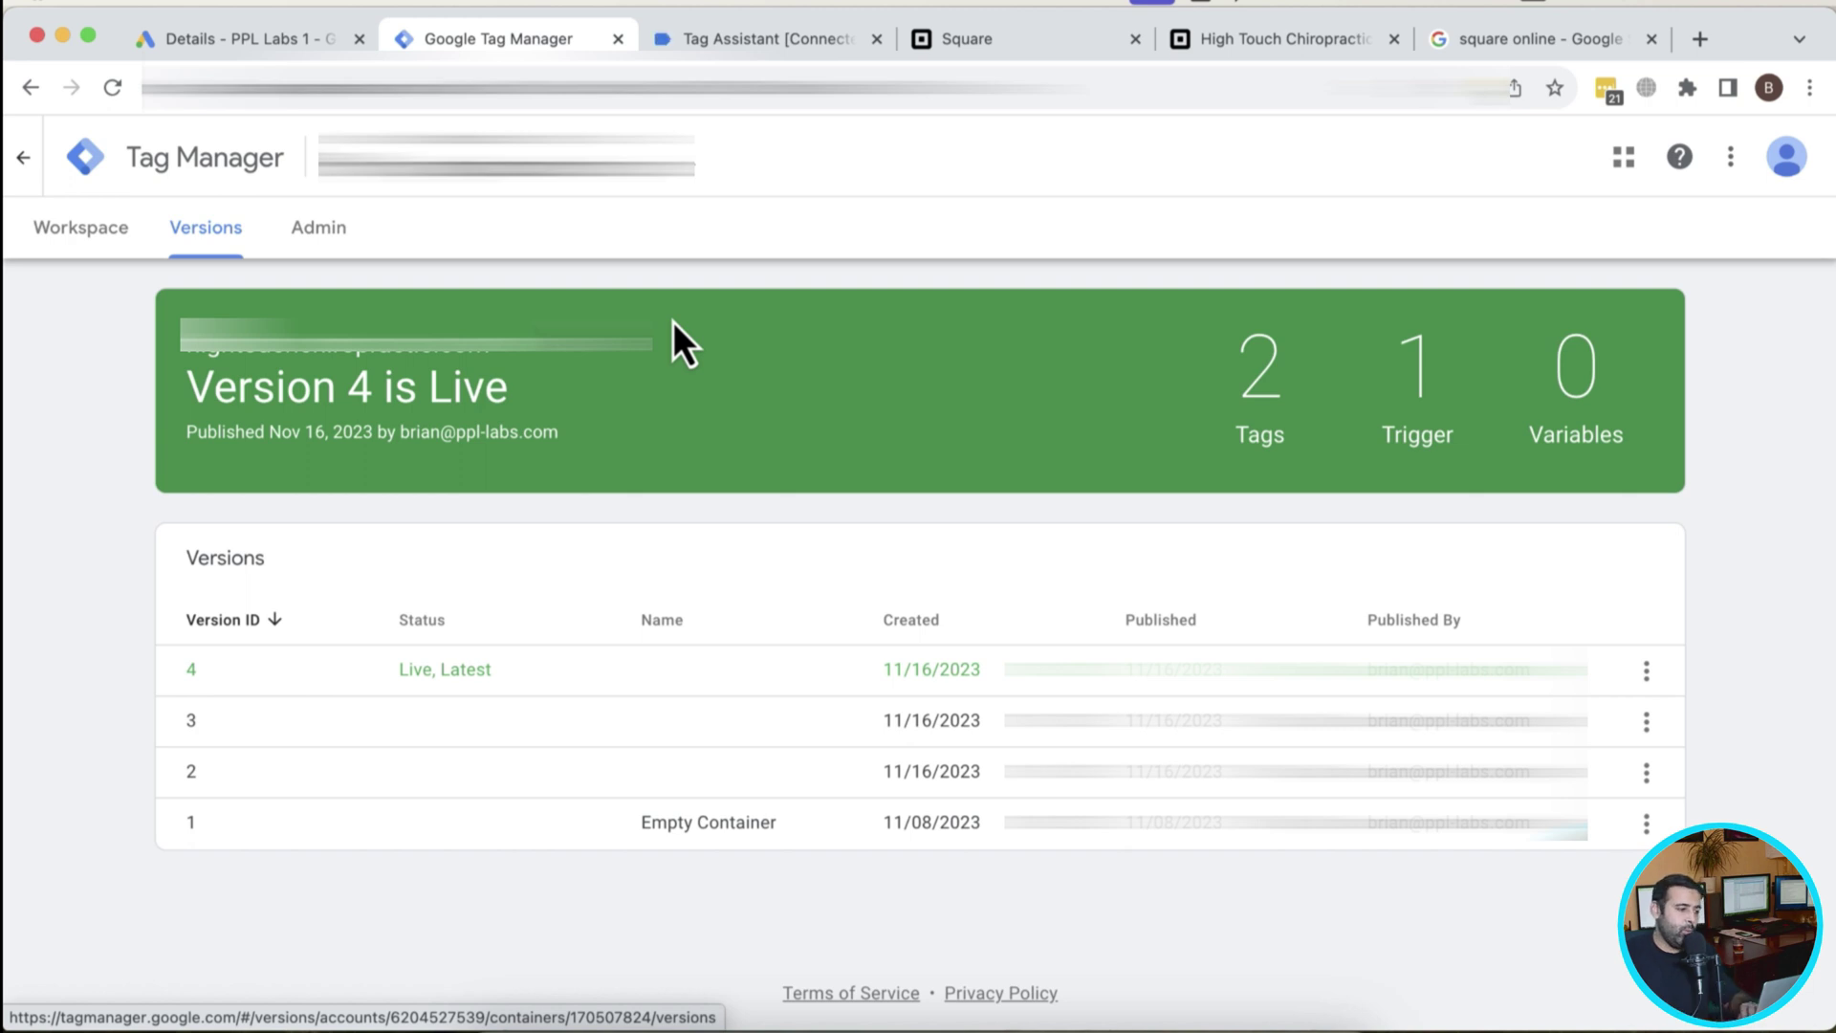
Return to the Tag Manager workspace overview.
left_click(765, 38)
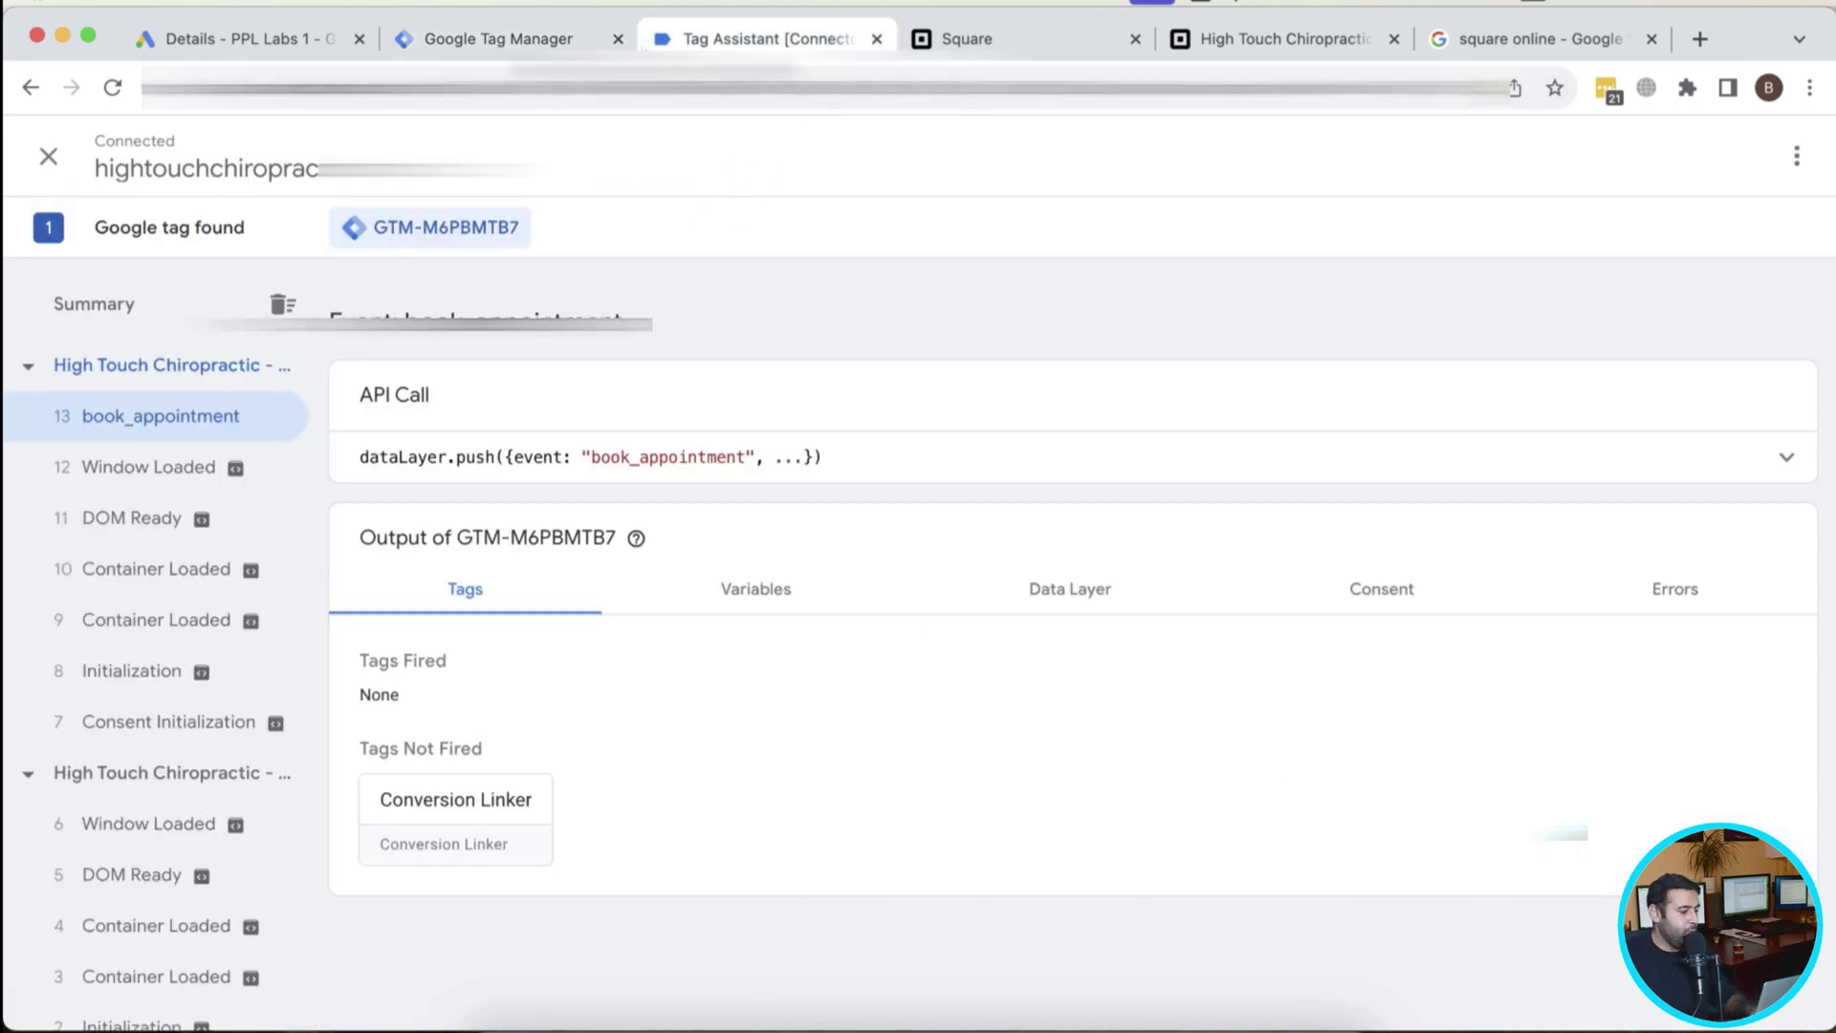
left_click(497, 39)
left_click(109, 238)
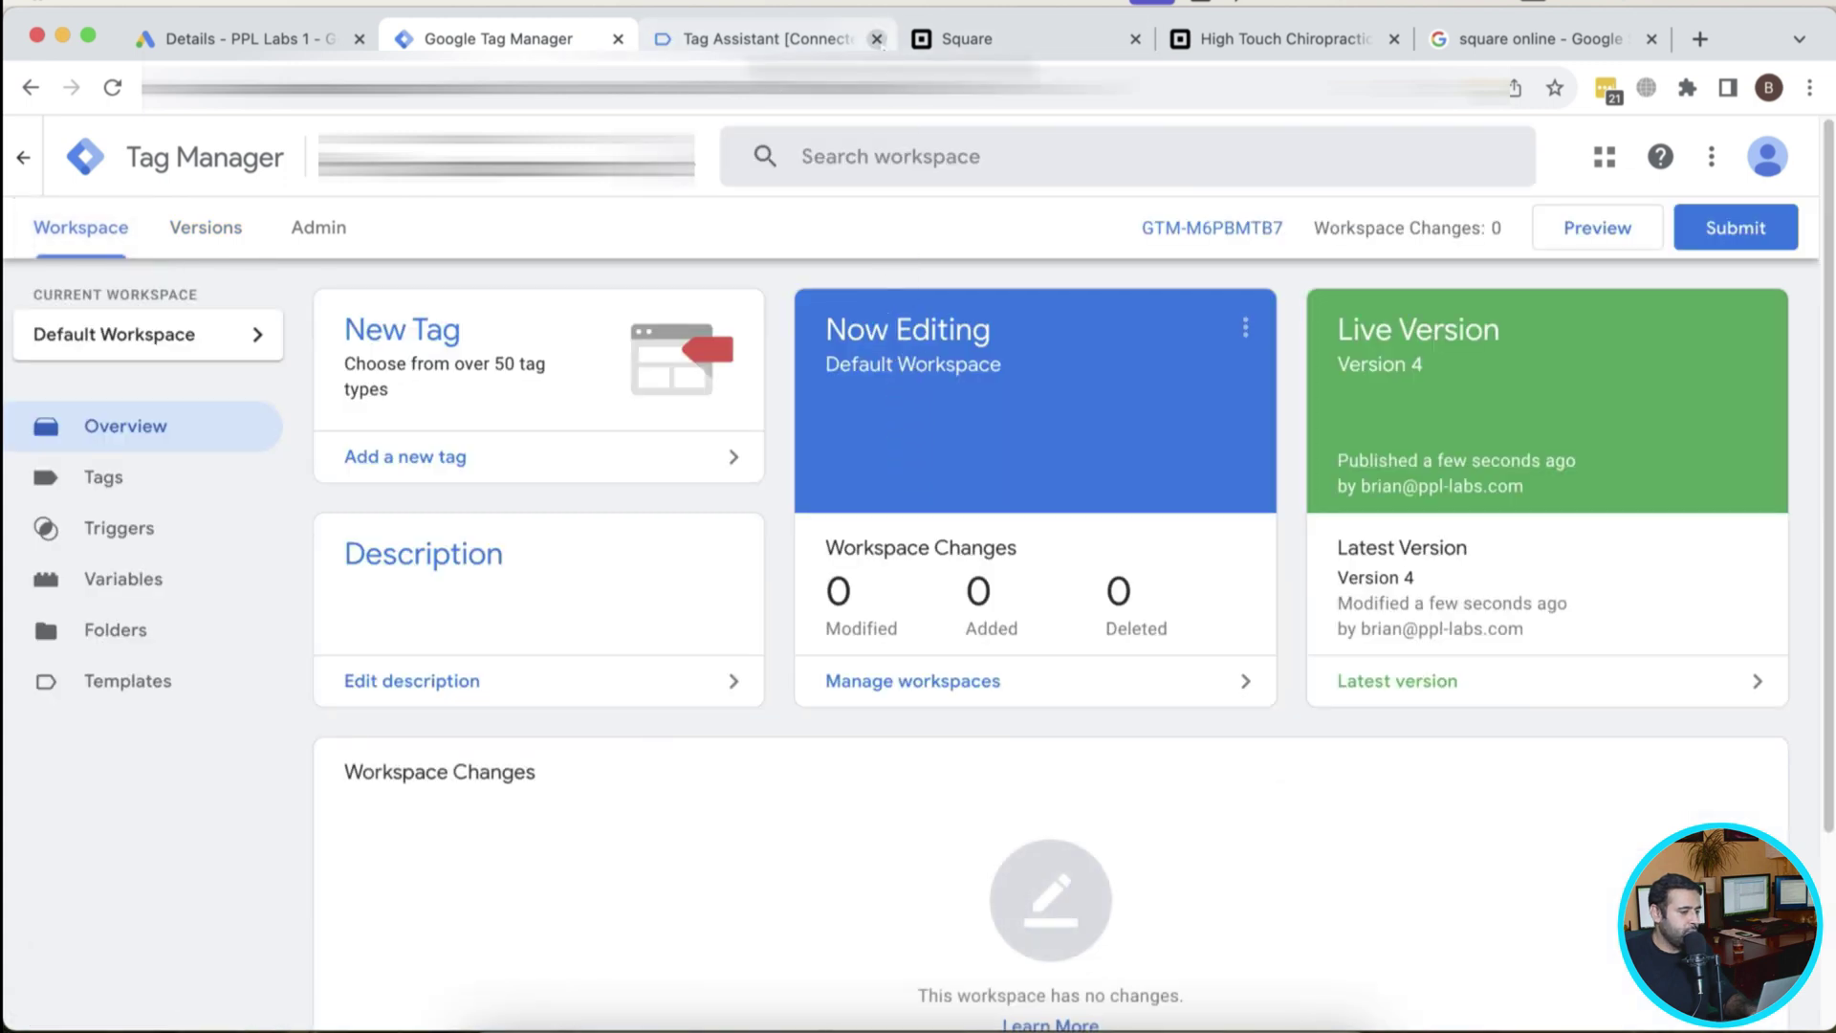
Close the old debug tab and site window, then connect a new Preview session to the booking site.
left_click(876, 39)
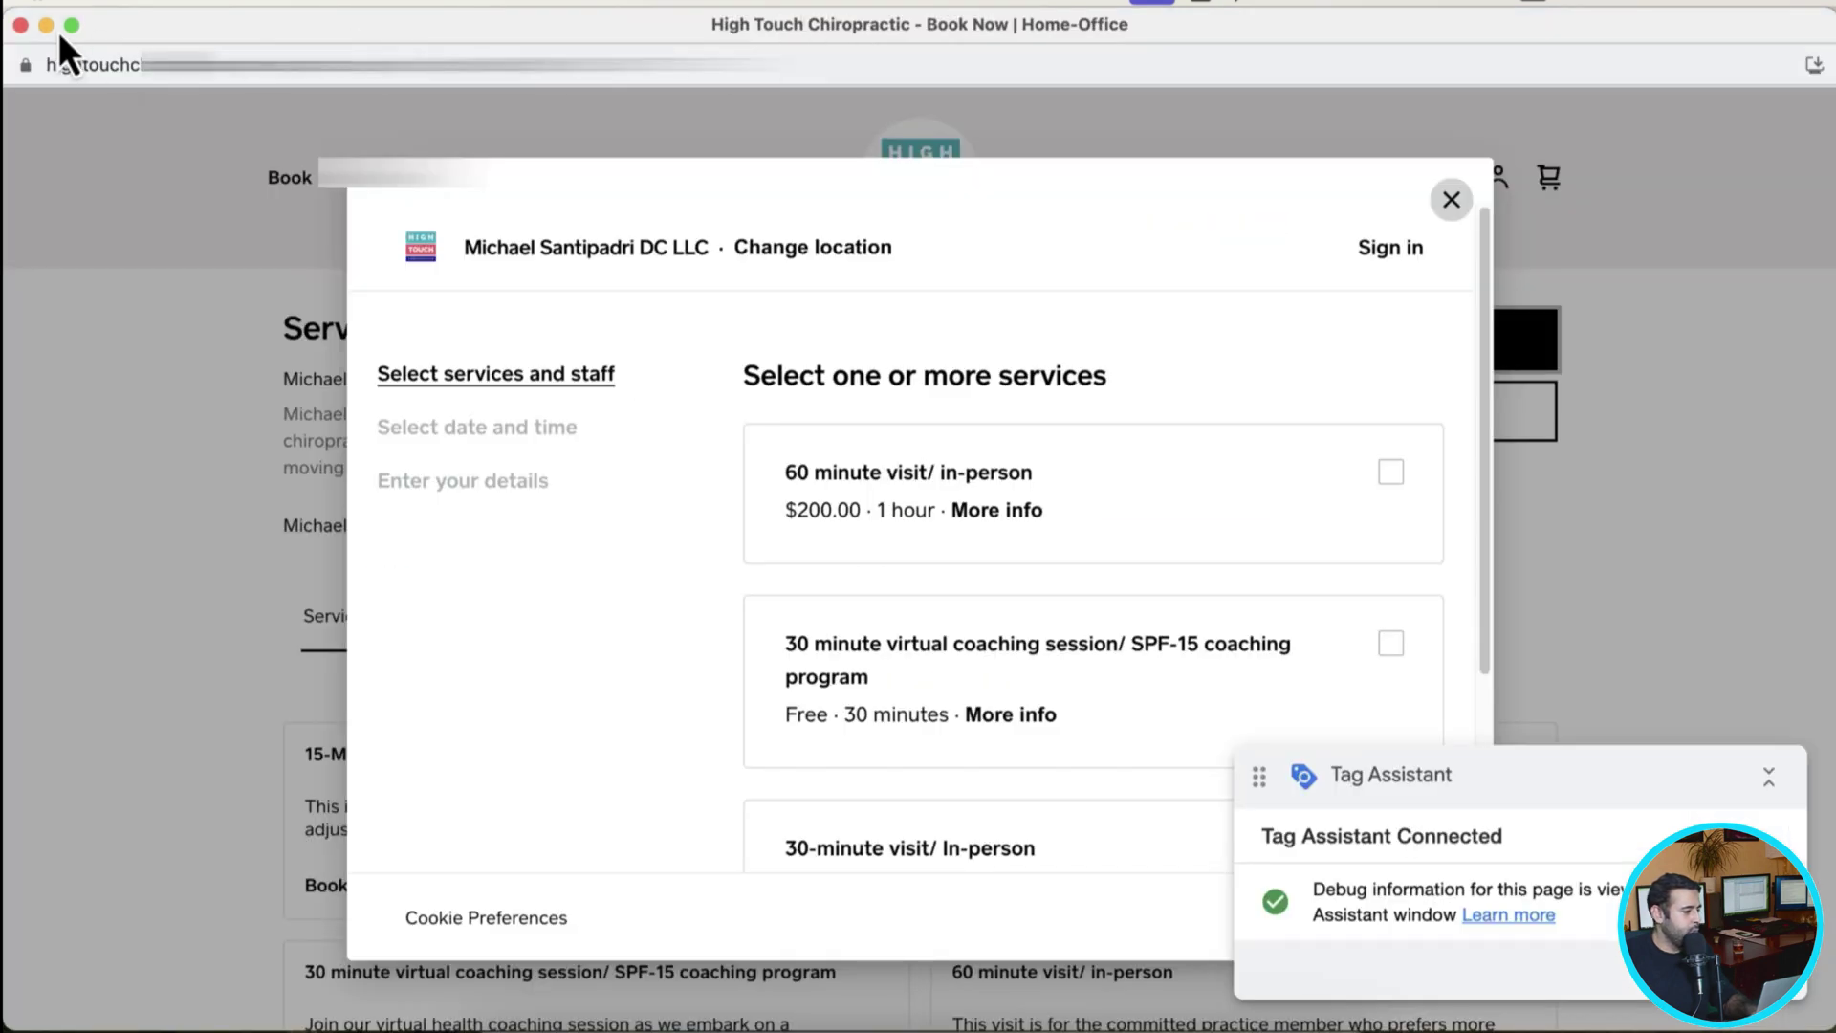
left_click(26, 29)
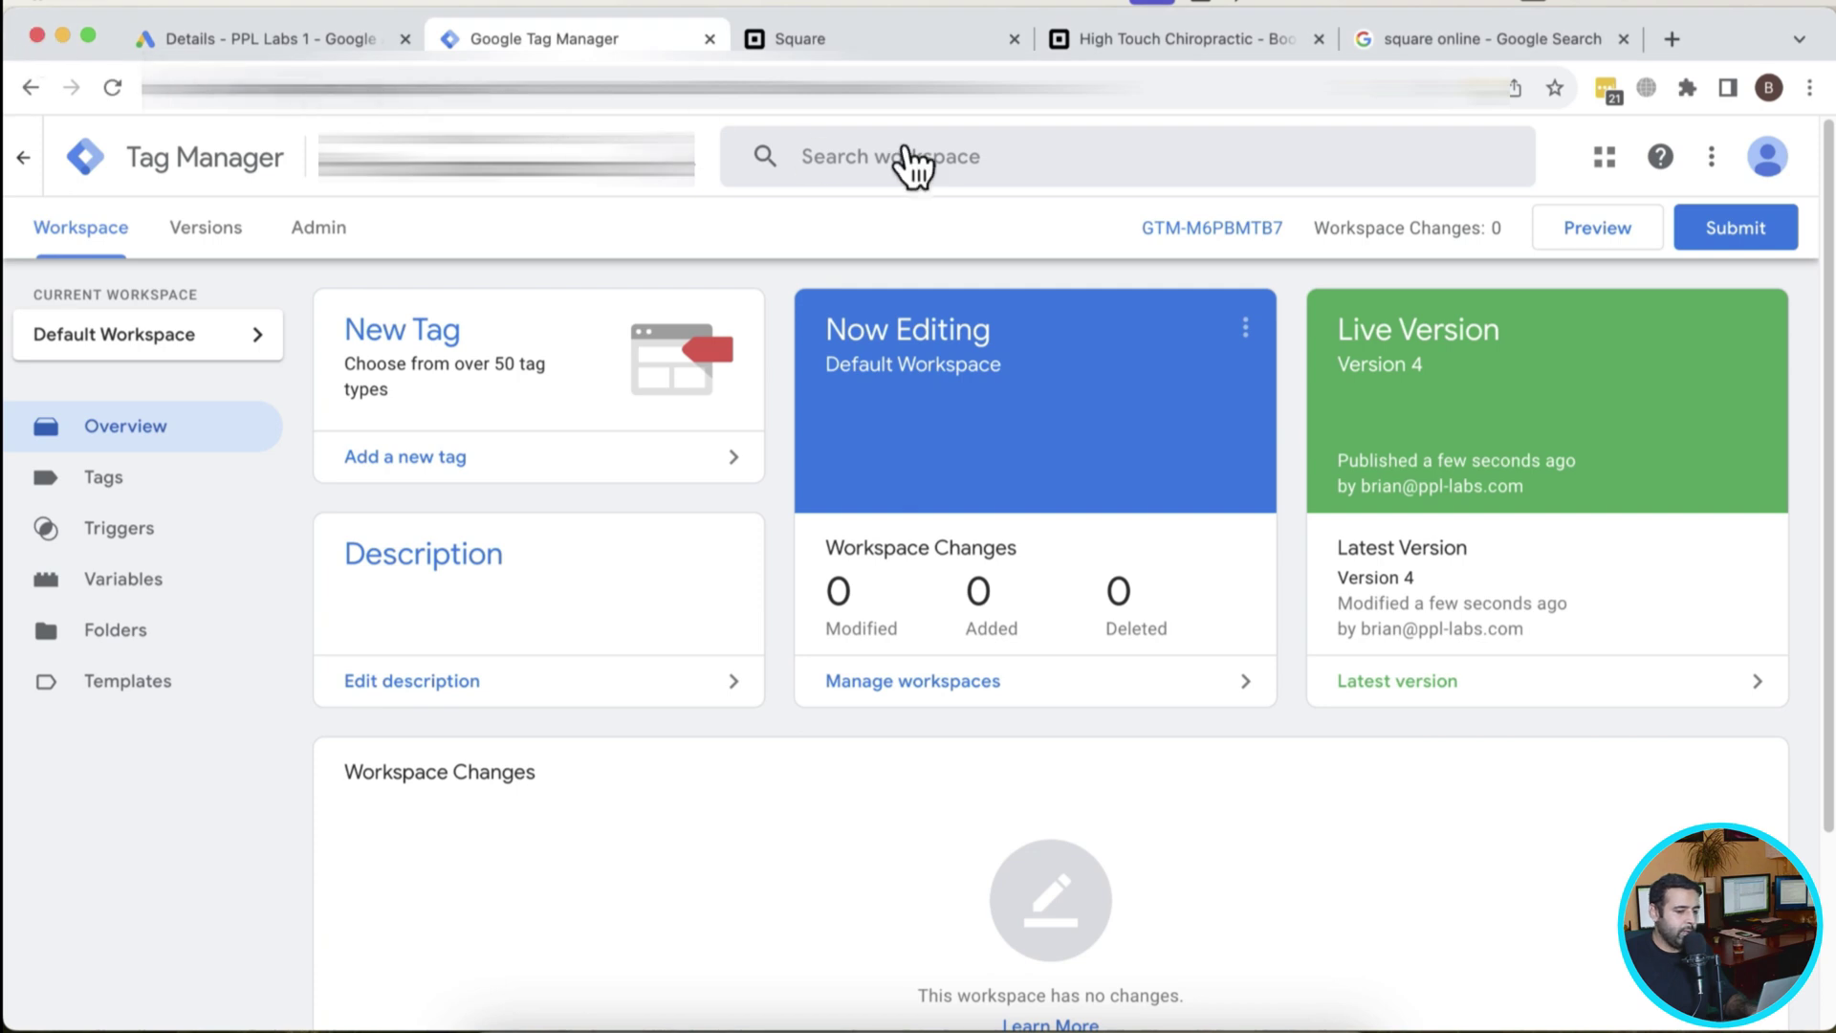
left_click(1597, 241)
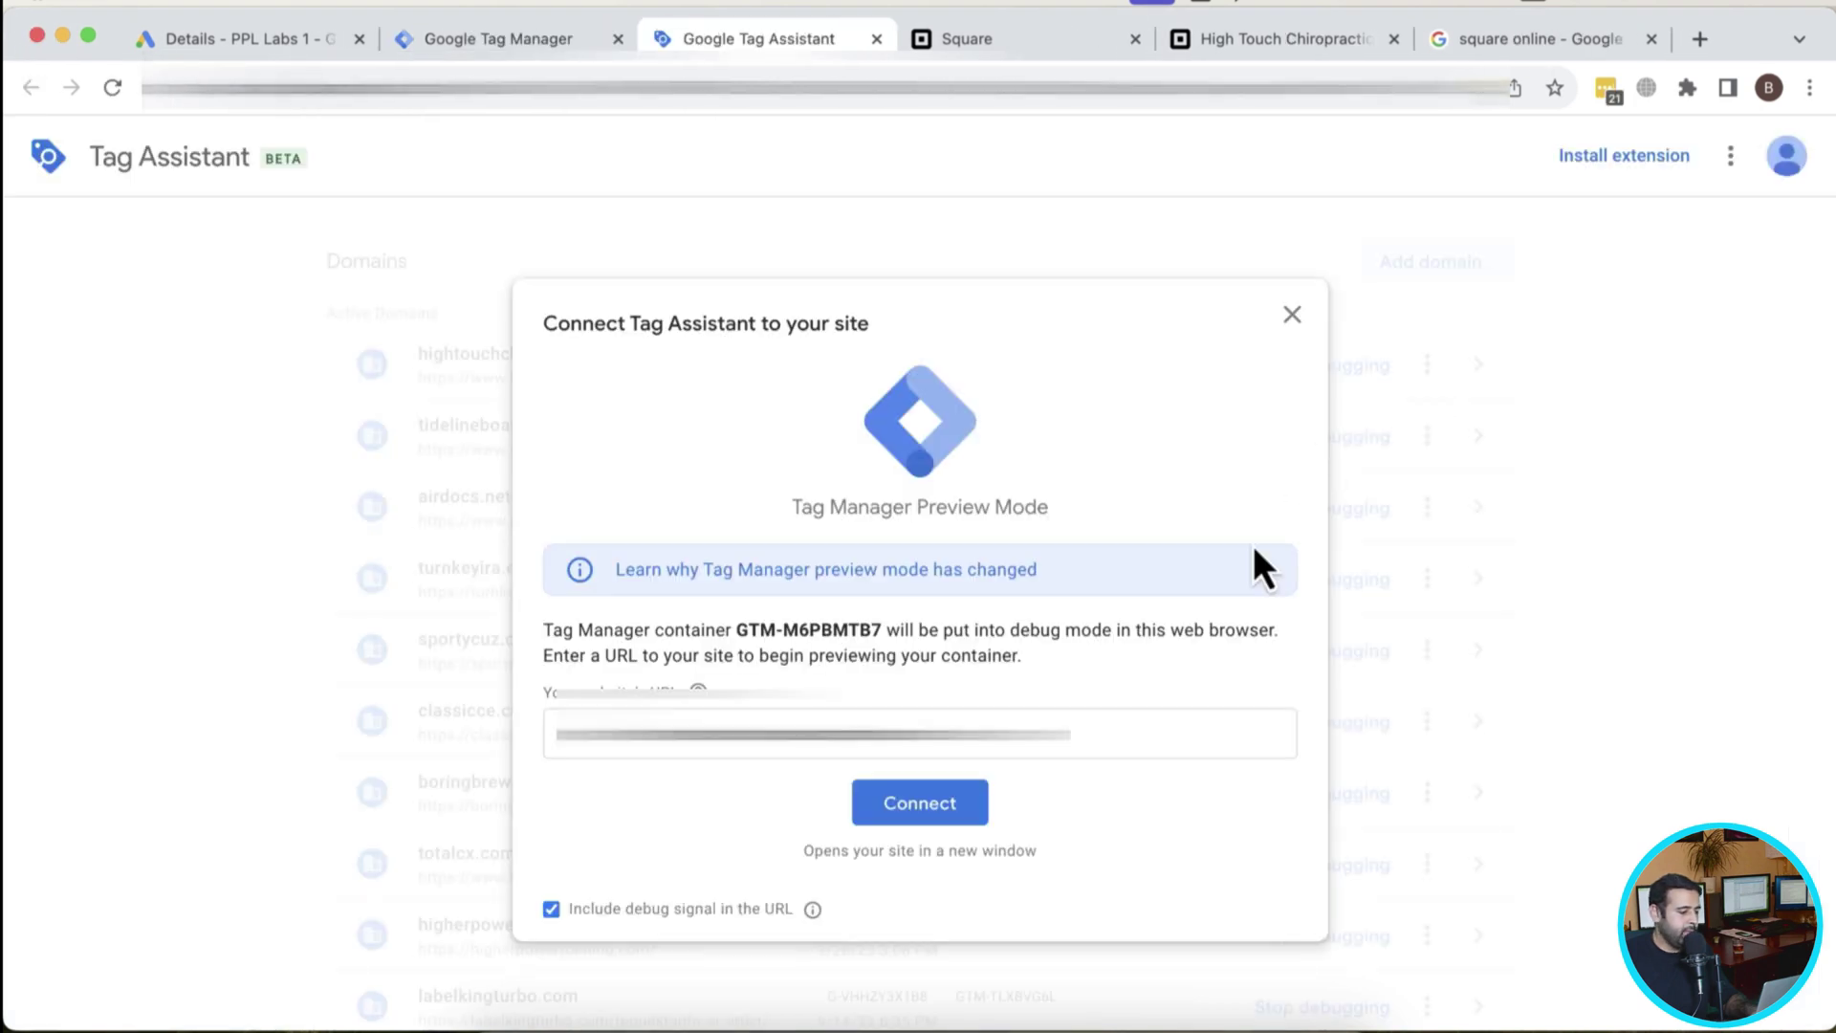
left_click(872, 747)
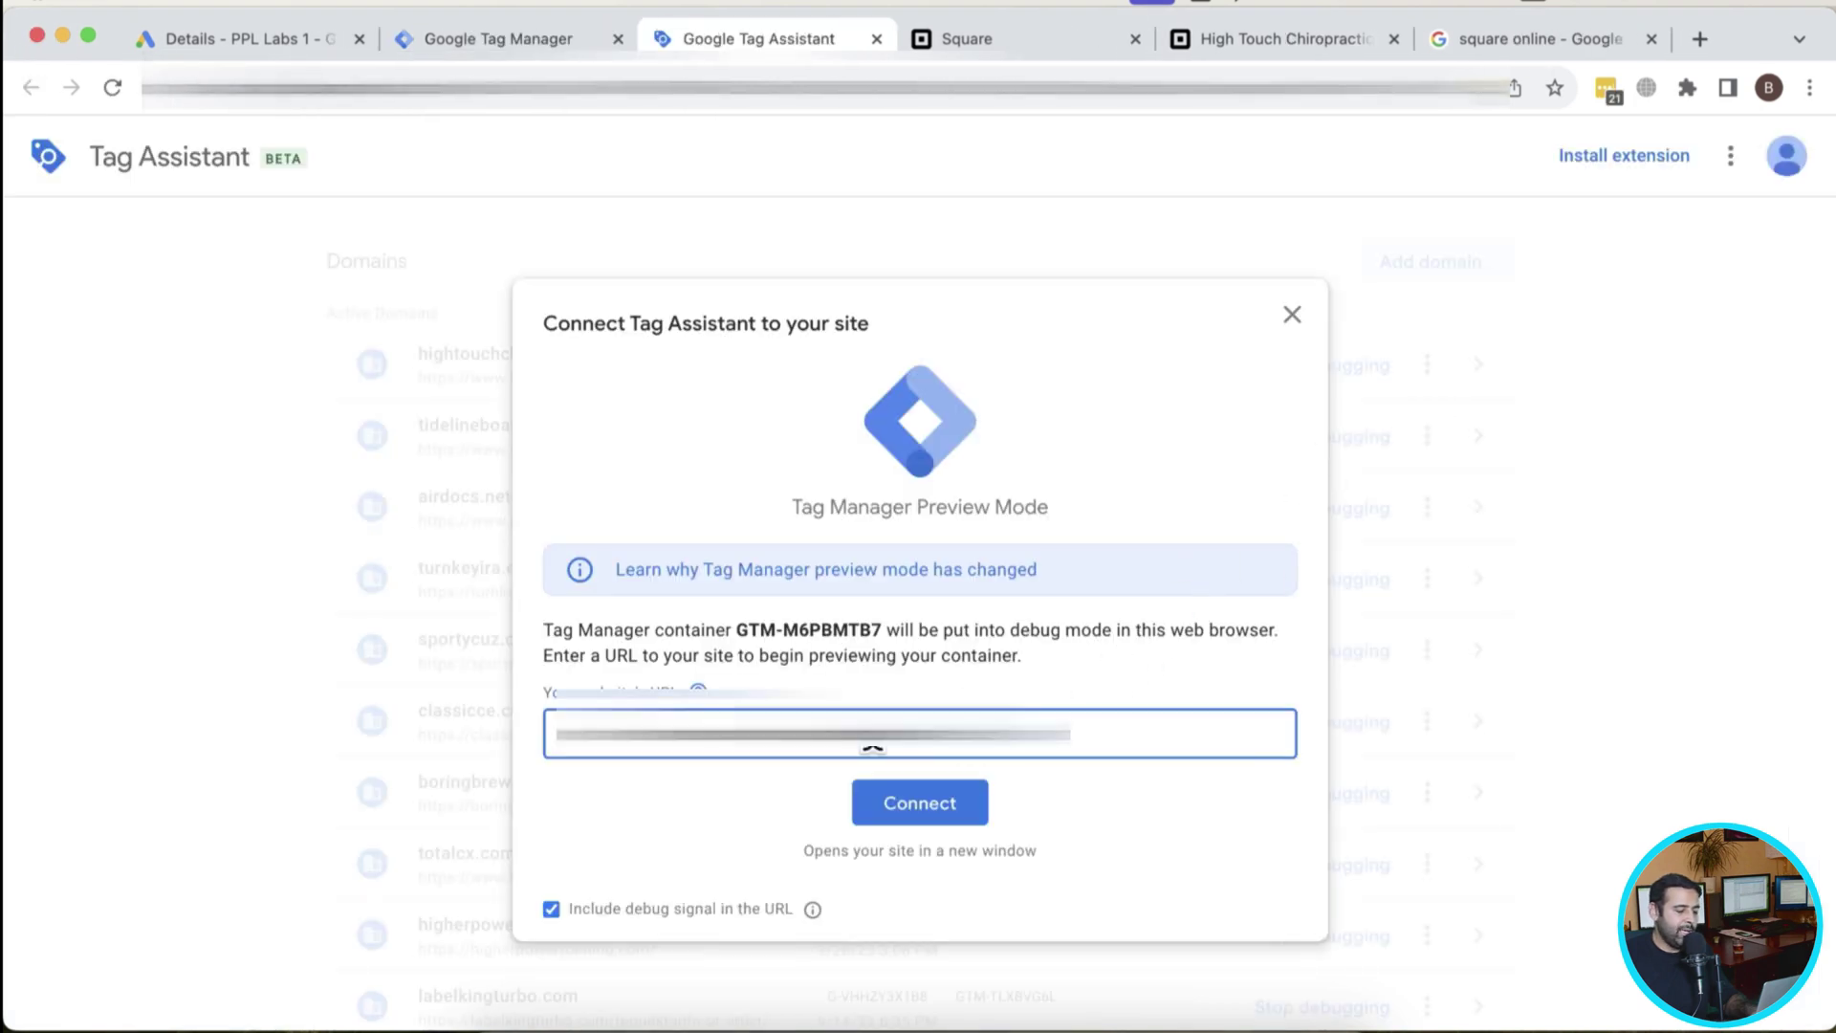
left_click(1111, 795)
left_click(947, 811)
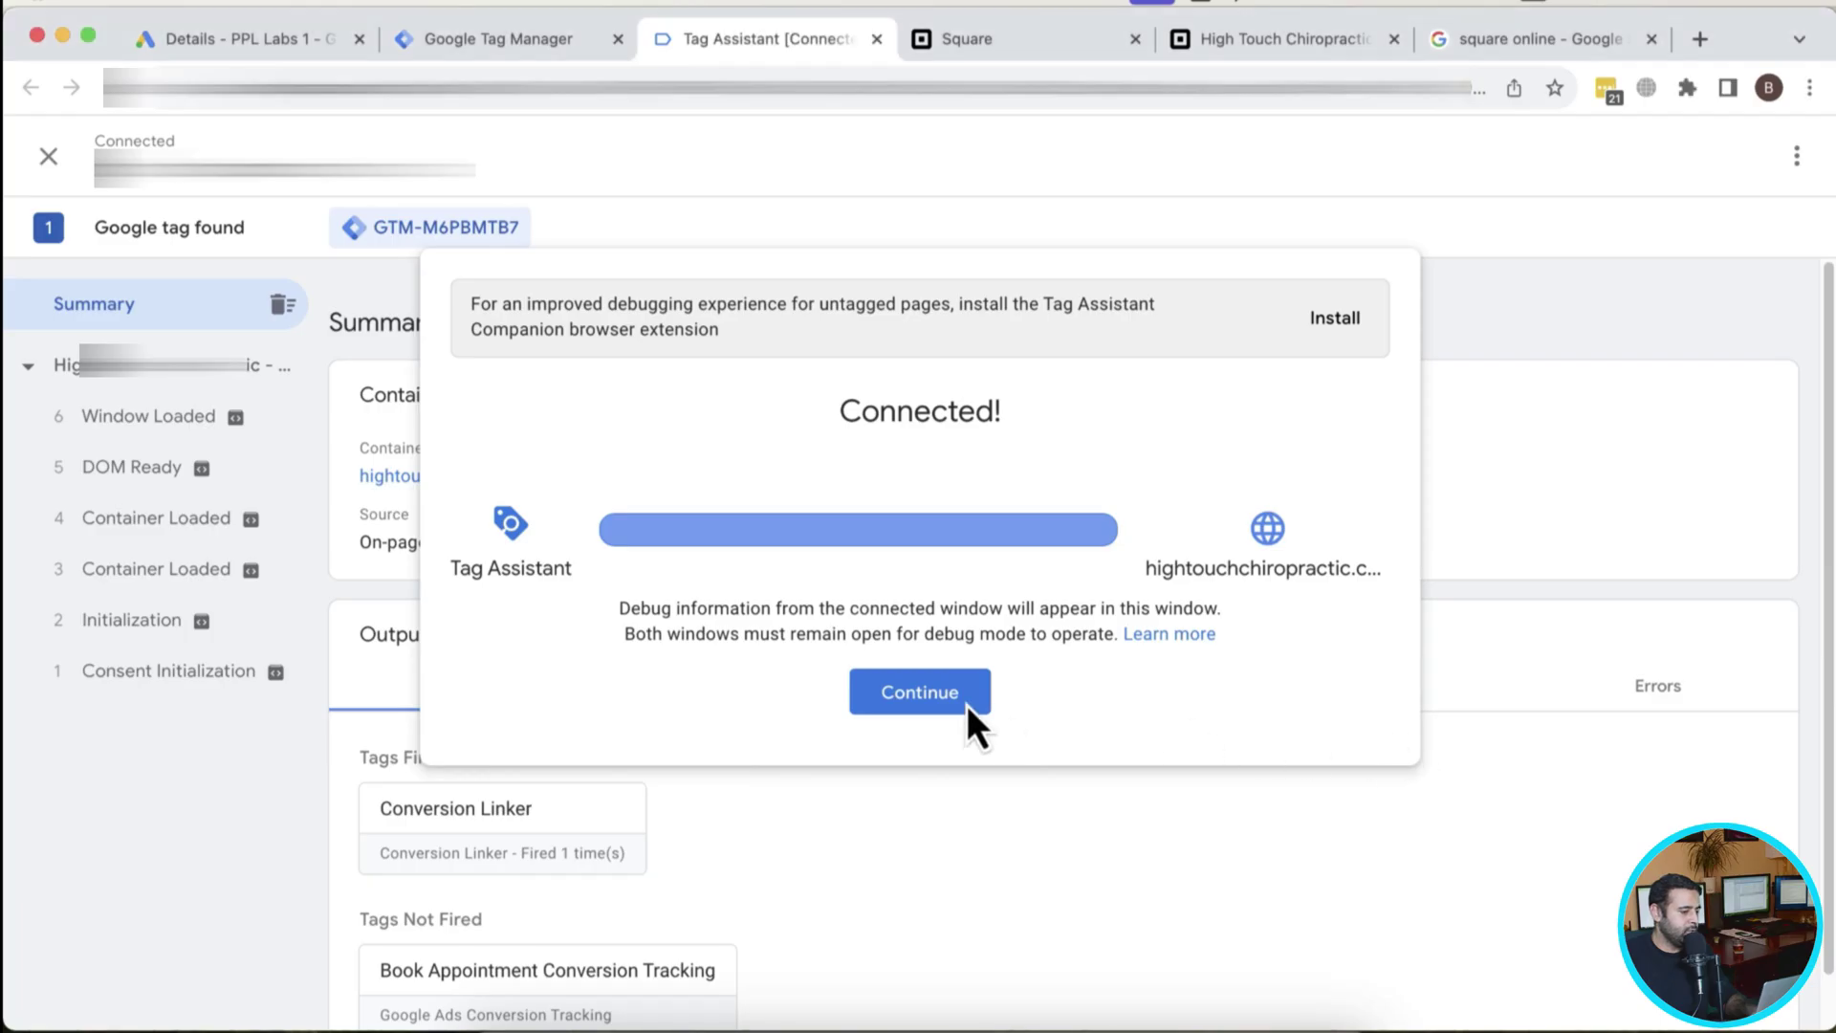
Book an appointment on the site and confirm Book Appointment Conversion Tracking fired on book_appointment.
left_click(936, 708)
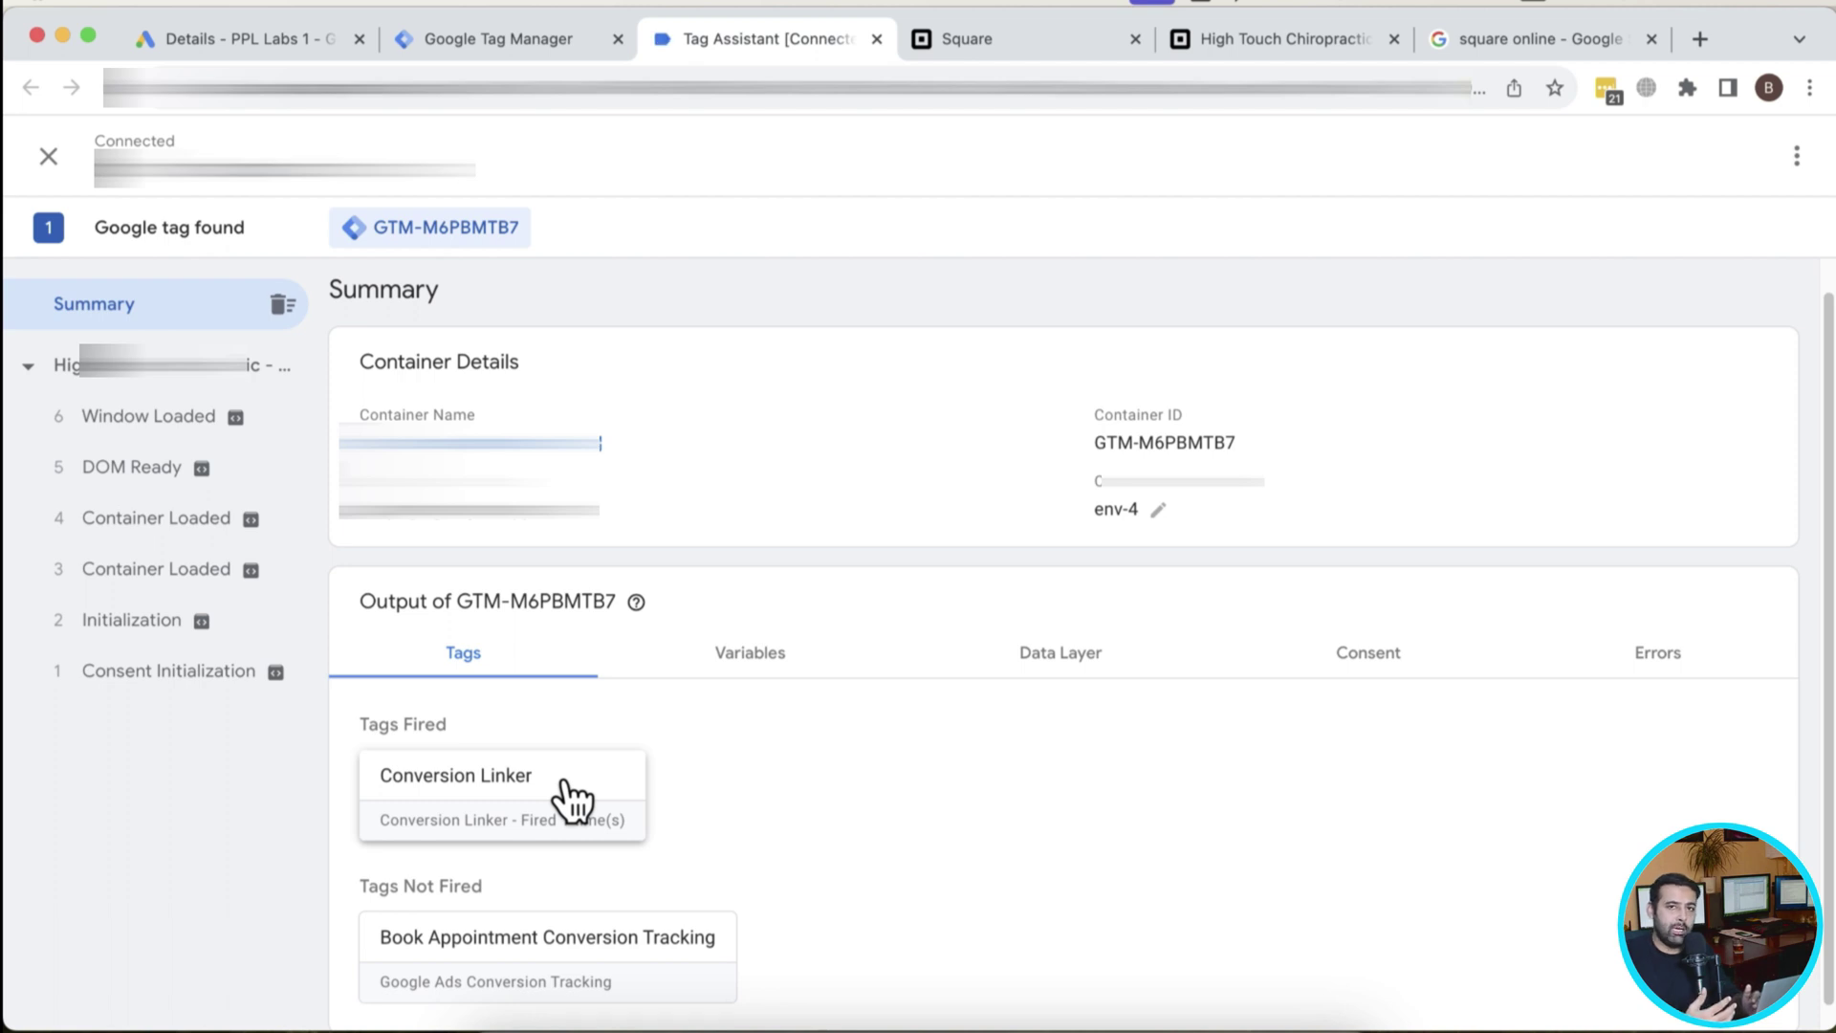
key("super+grave")
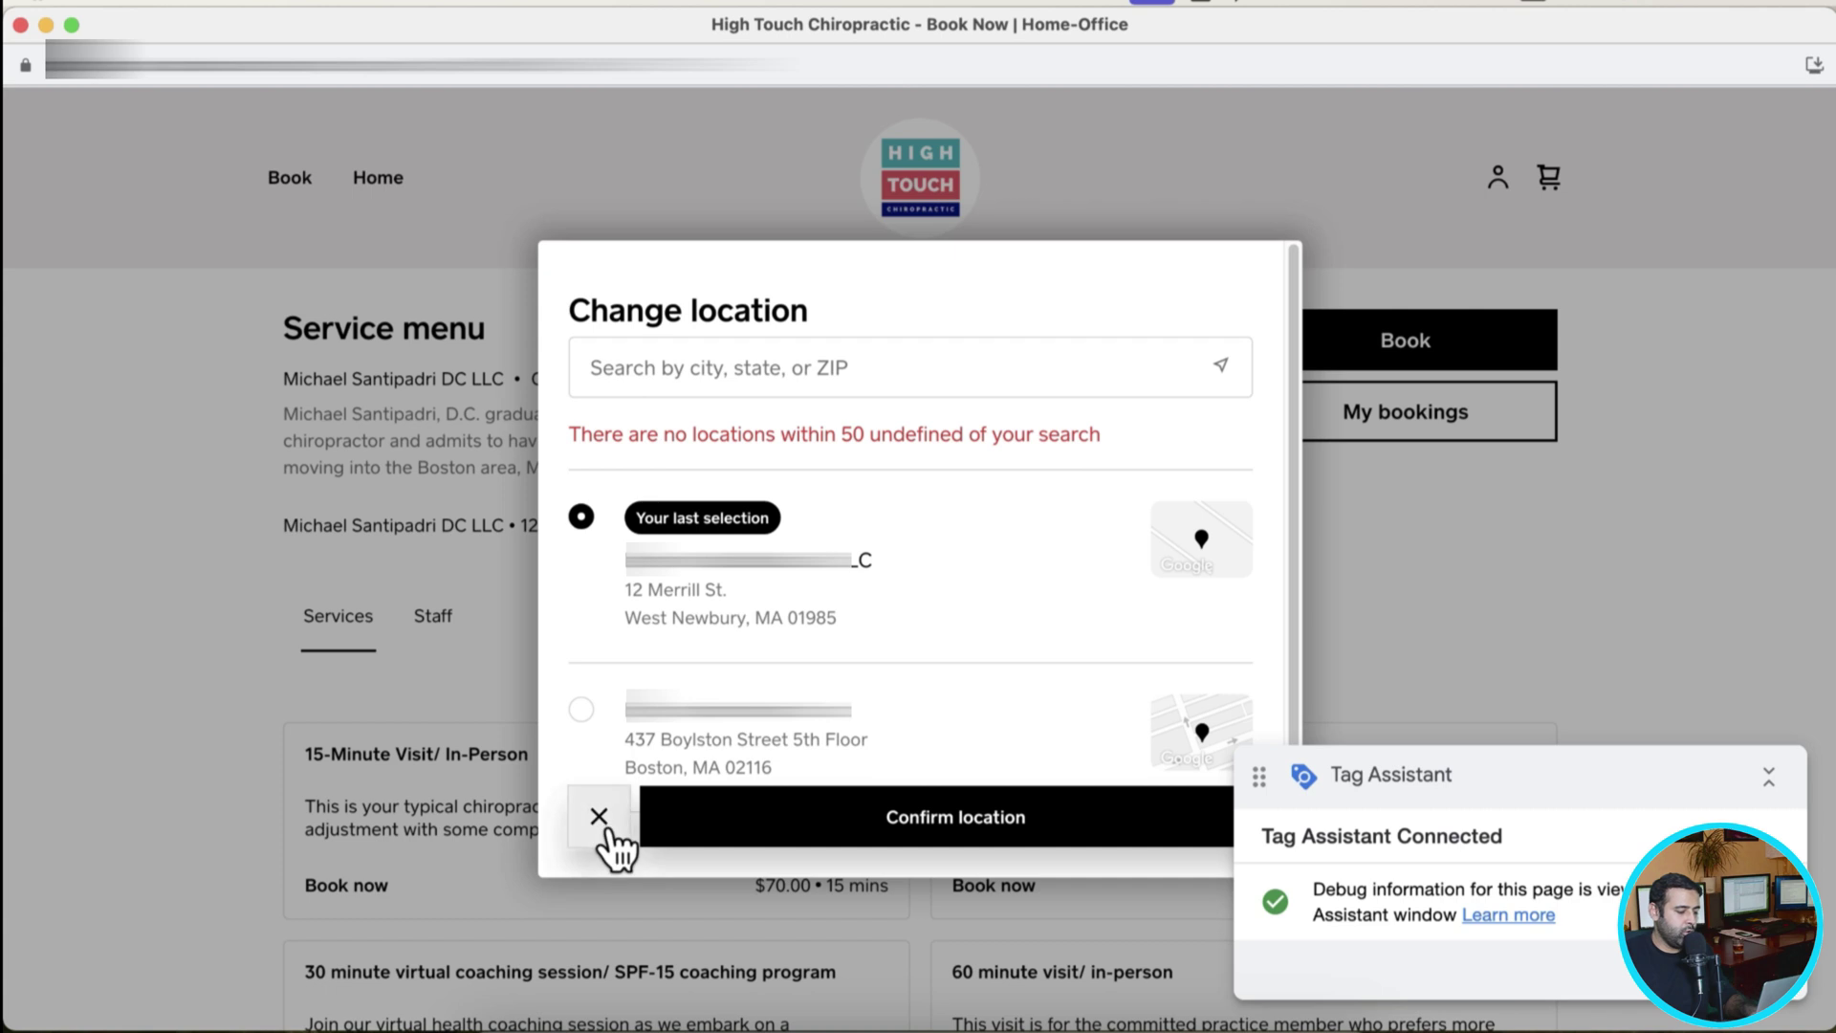
left_click(603, 828)
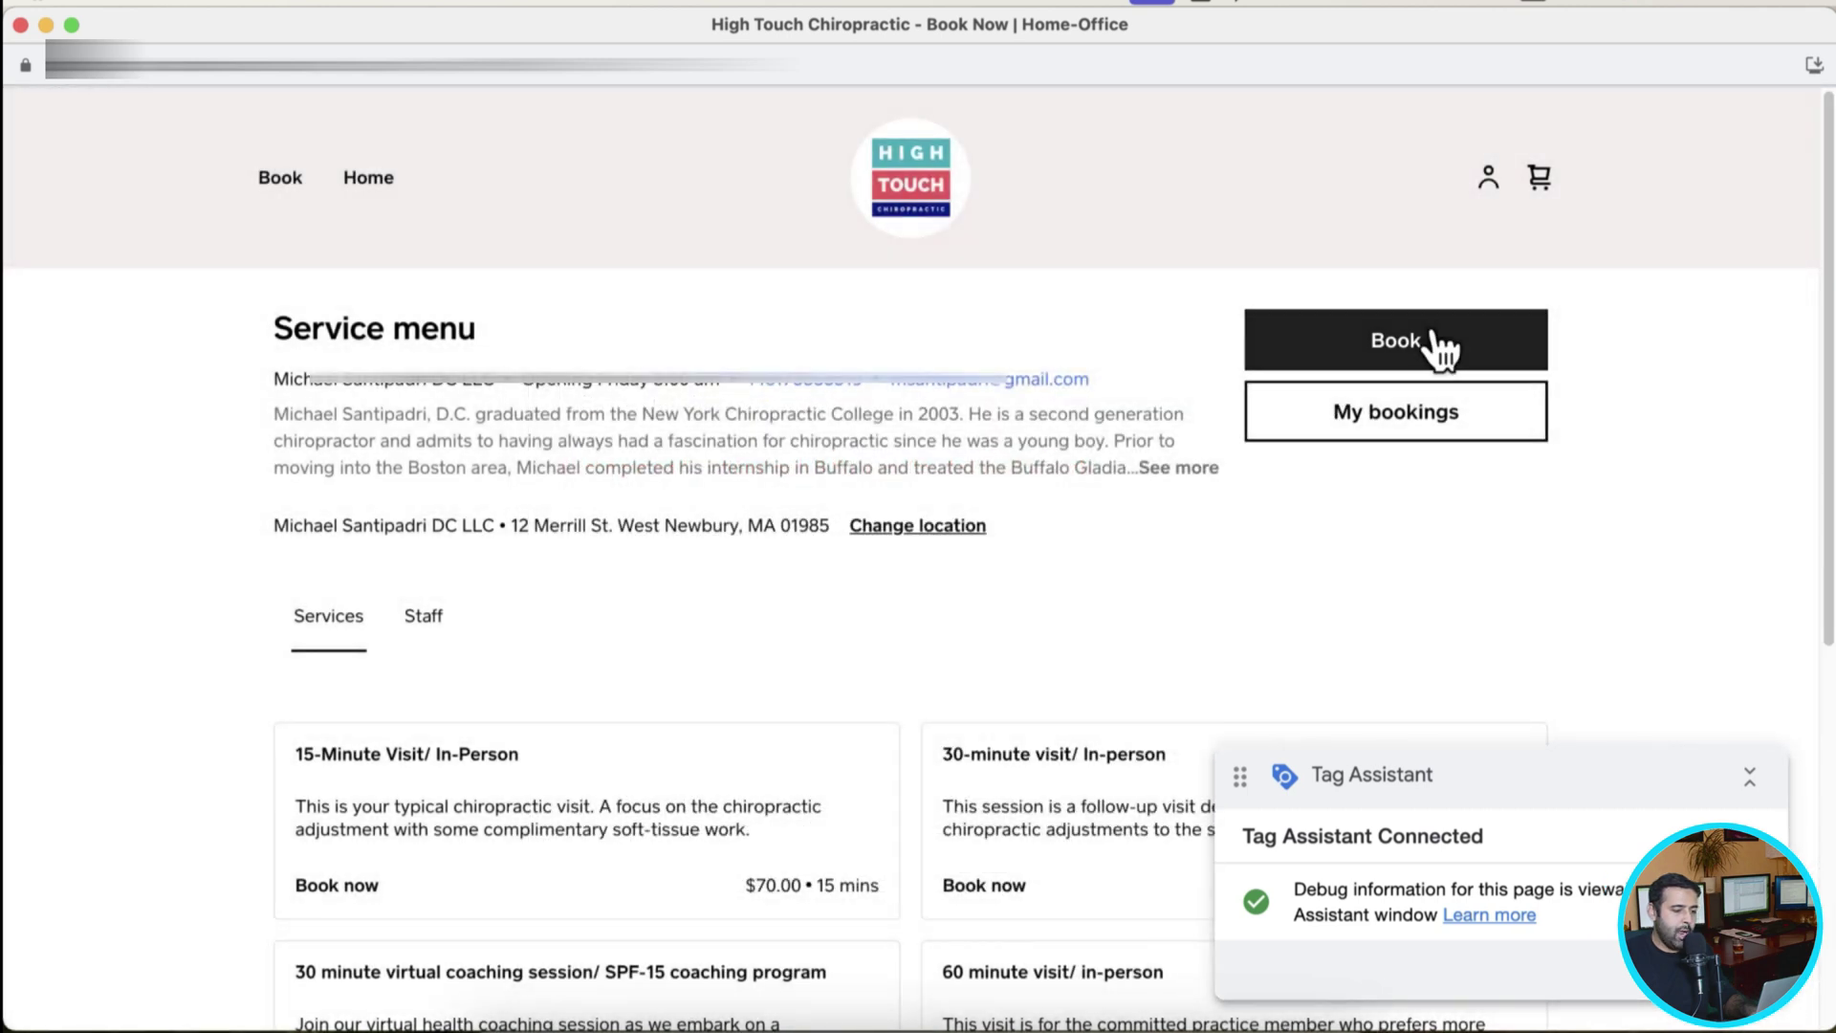
left_click(1433, 335)
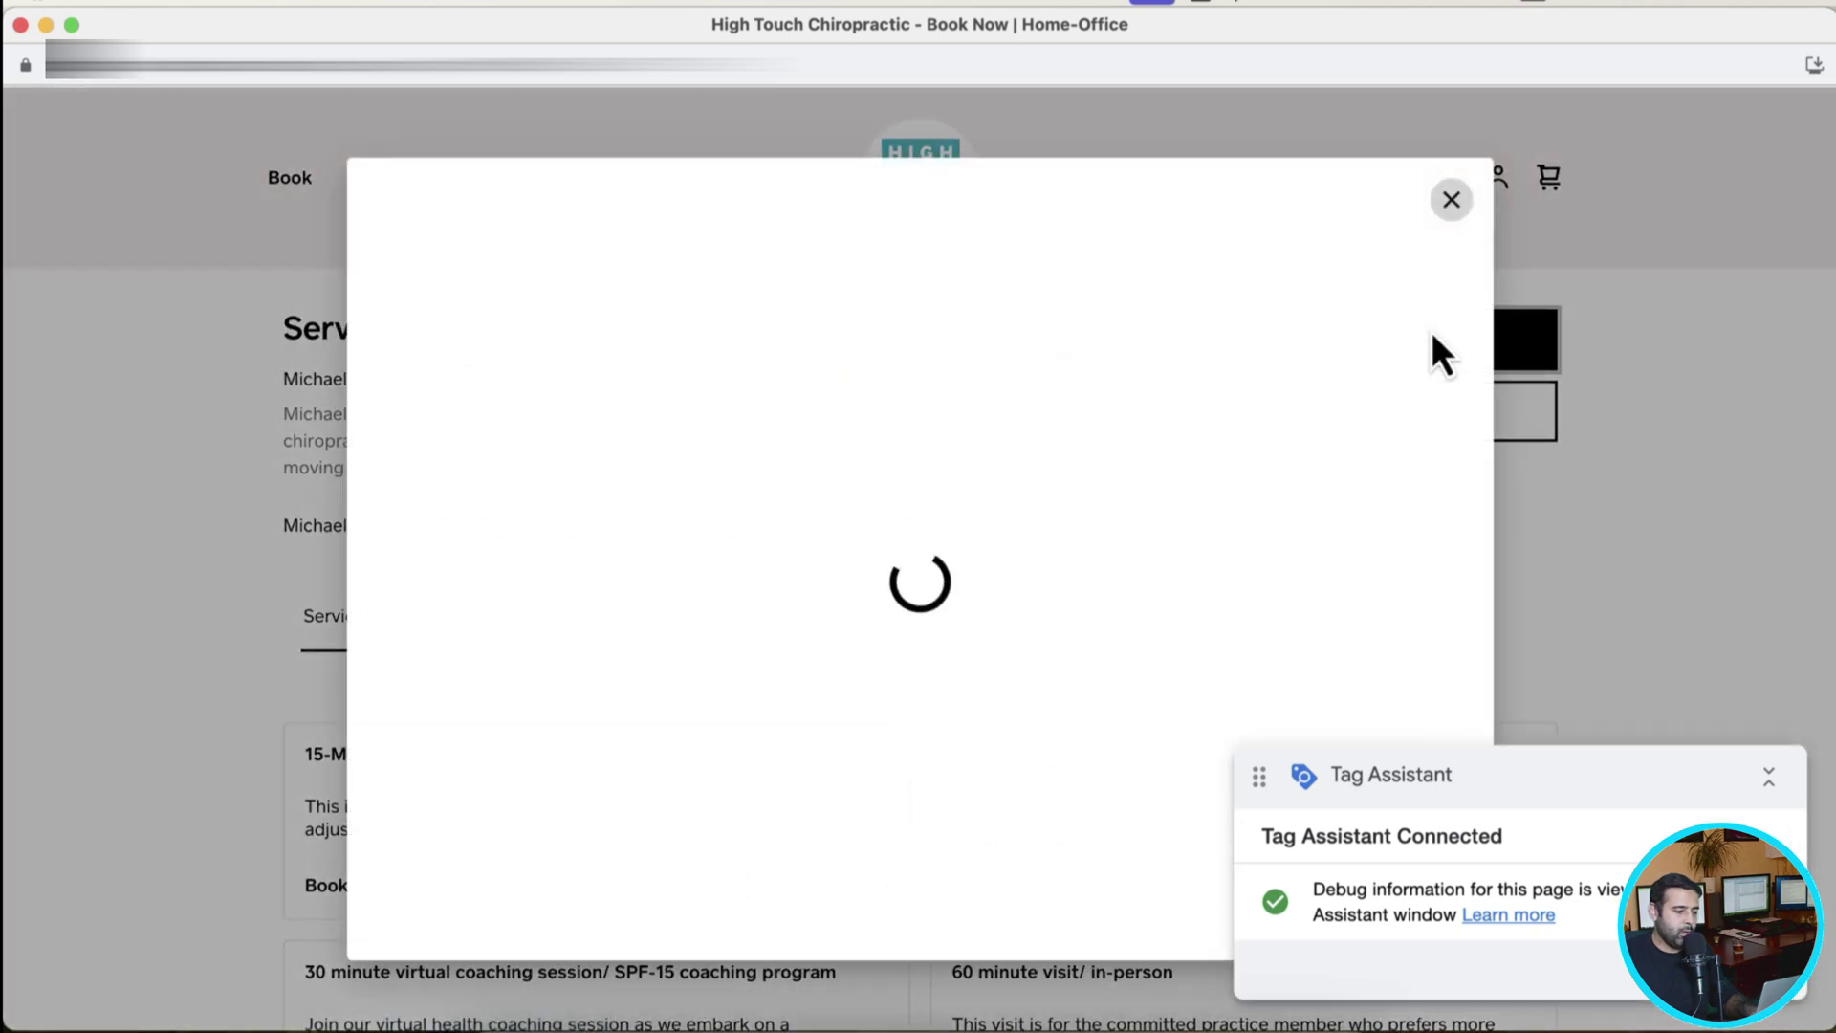
key("super+grave")
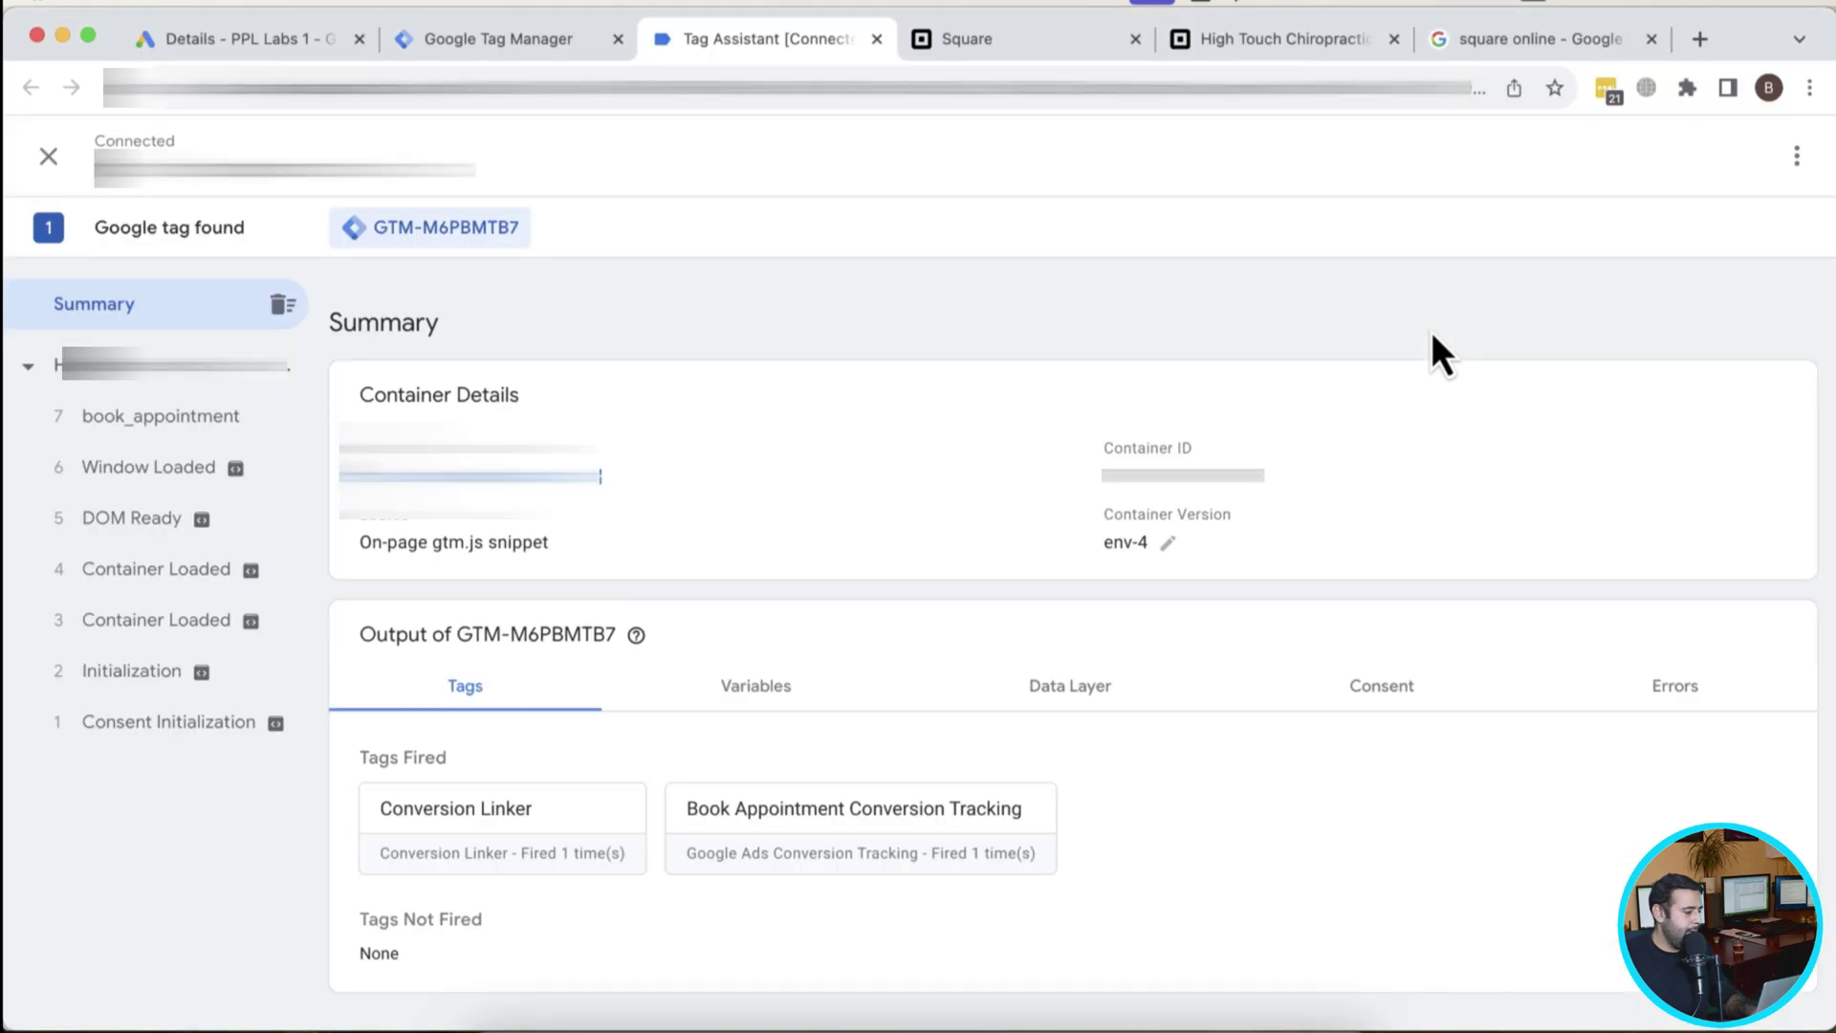
left_click(209, 439)
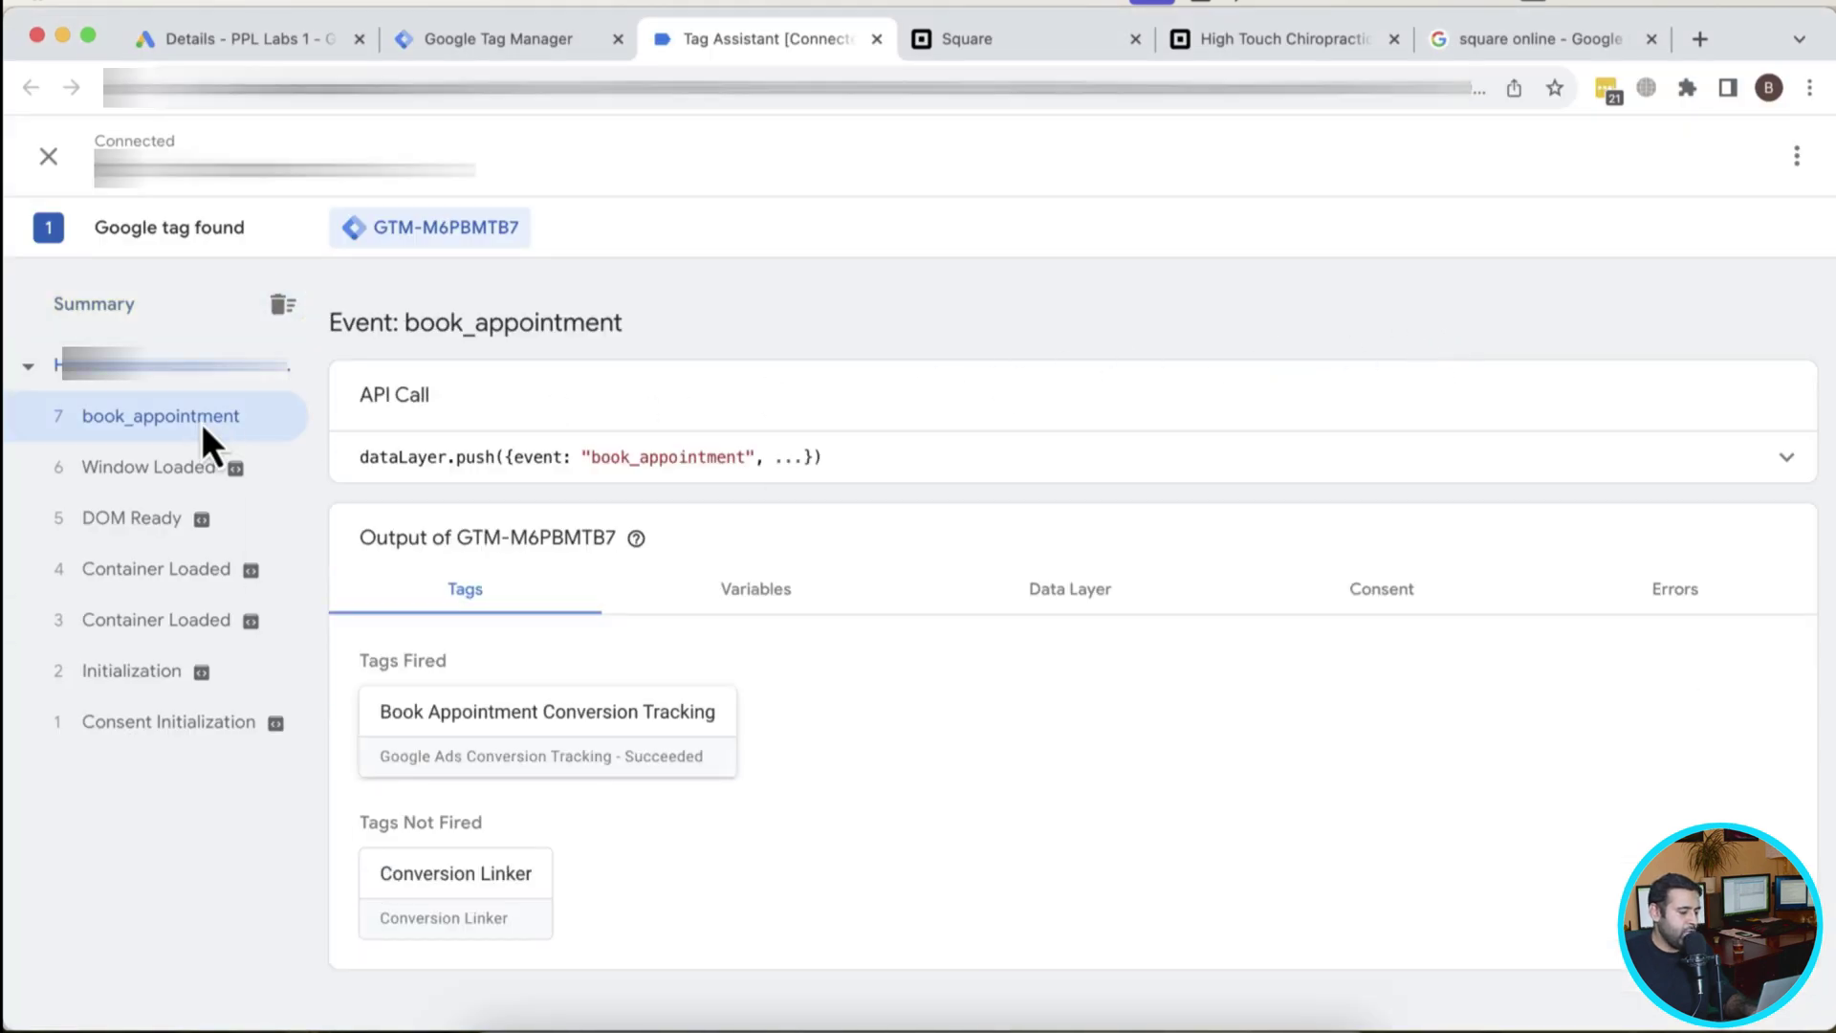